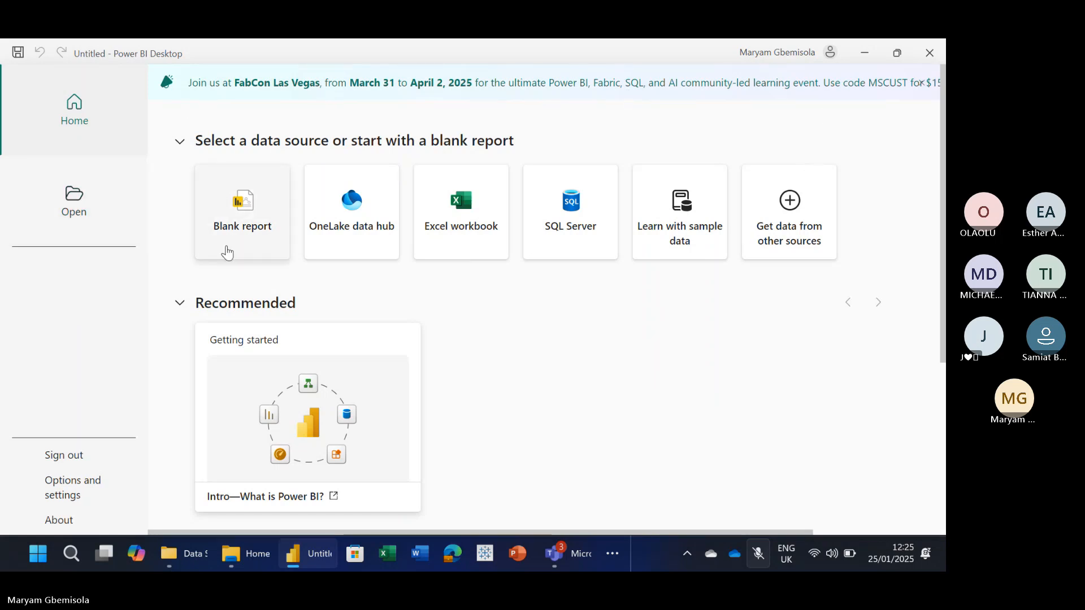
# Create a blank report and expand the Data pane
pyautogui.click(255, 197)
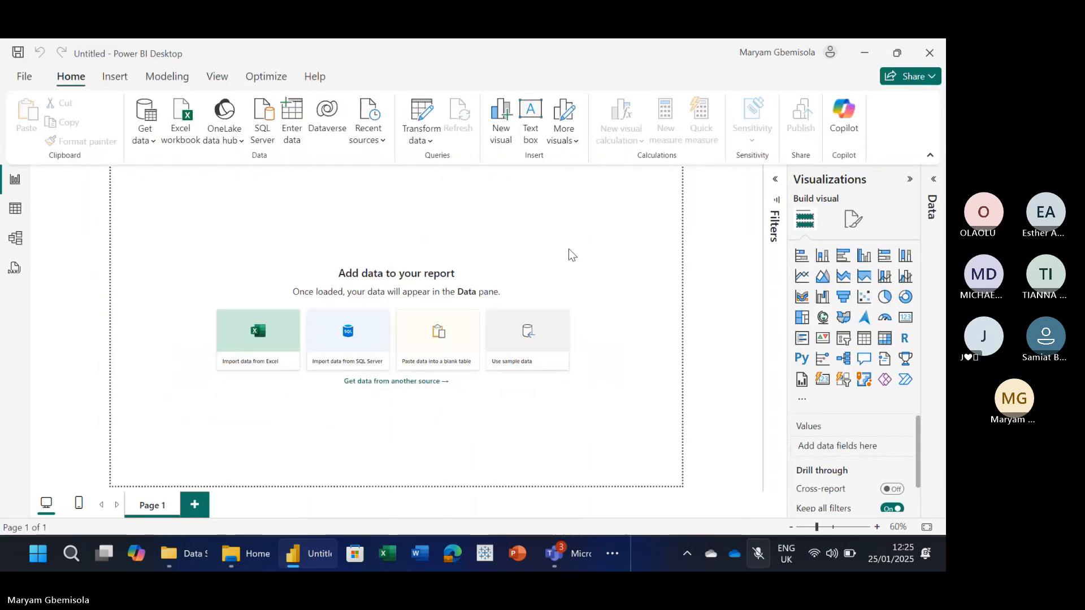
pyautogui.click(931, 180)
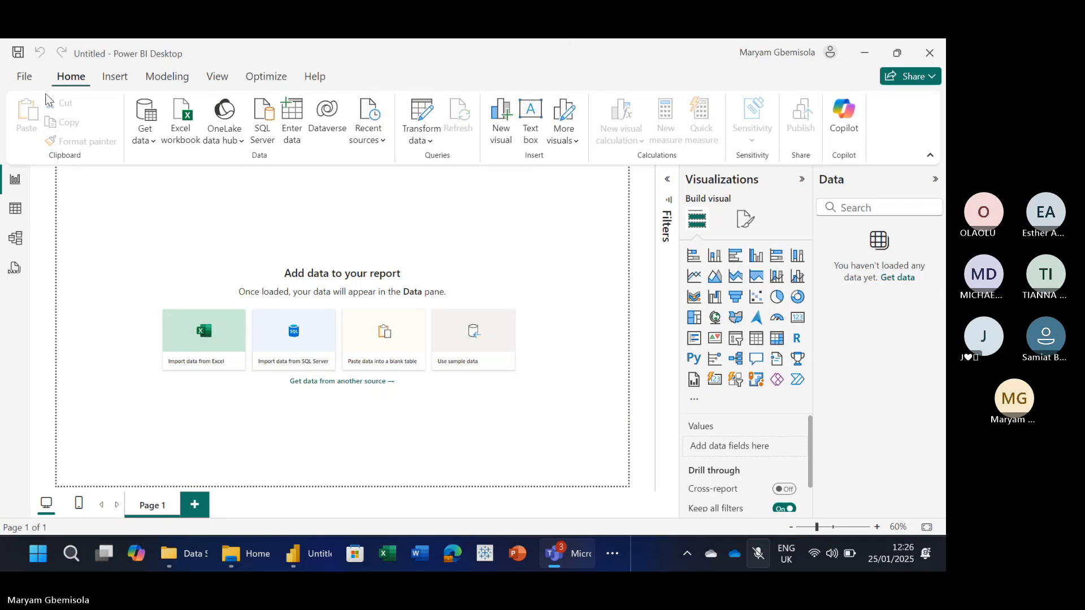
# Start importing a Text/CSV file as the report's data source
pyautogui.click(154, 144)
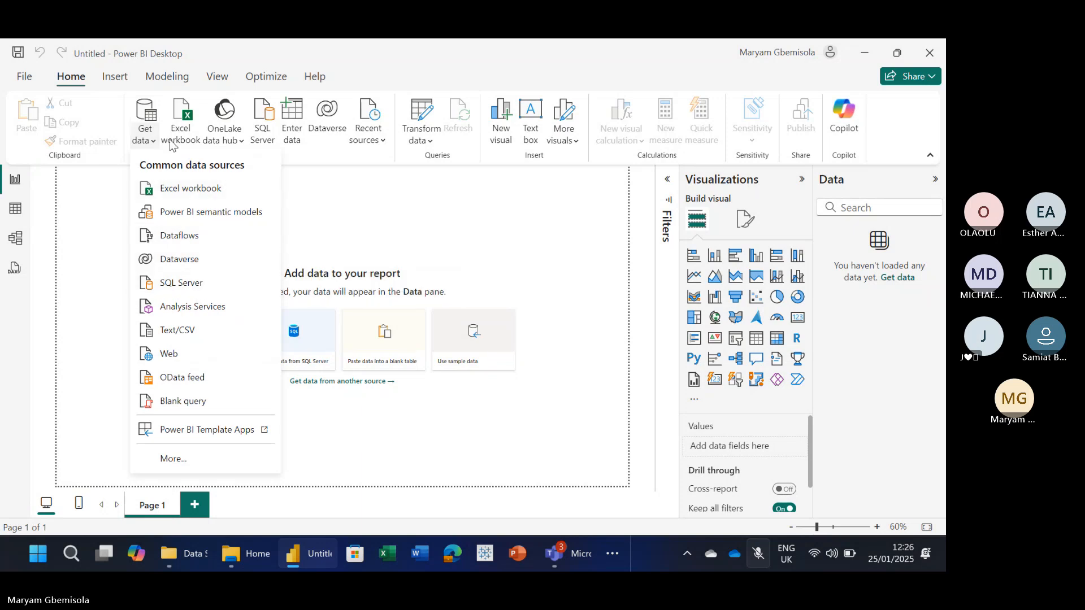
pyautogui.click(175, 331)
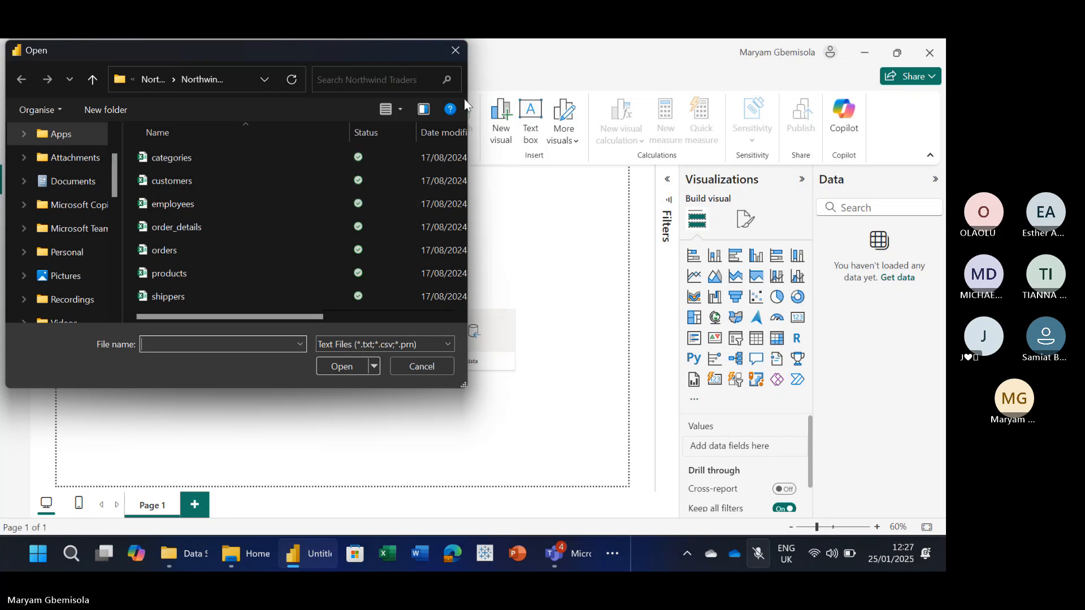
# Switch to the Microsoft Teams window of the "Data Modelling In Power BI" meeting
pyautogui.click(503, 224)
pyautogui.click(586, 556)
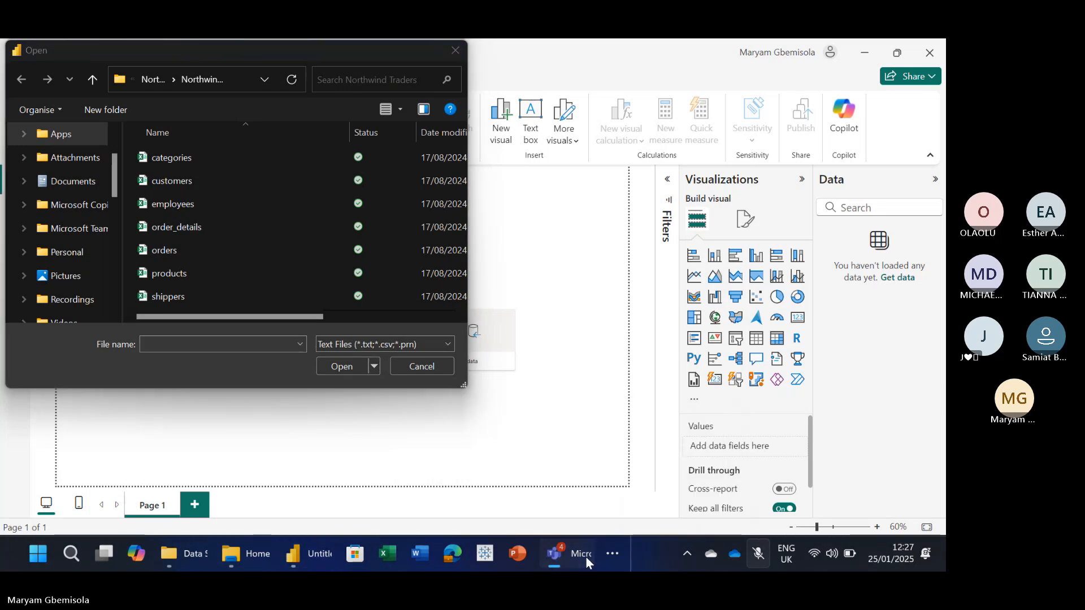
pyautogui.click(621, 552)
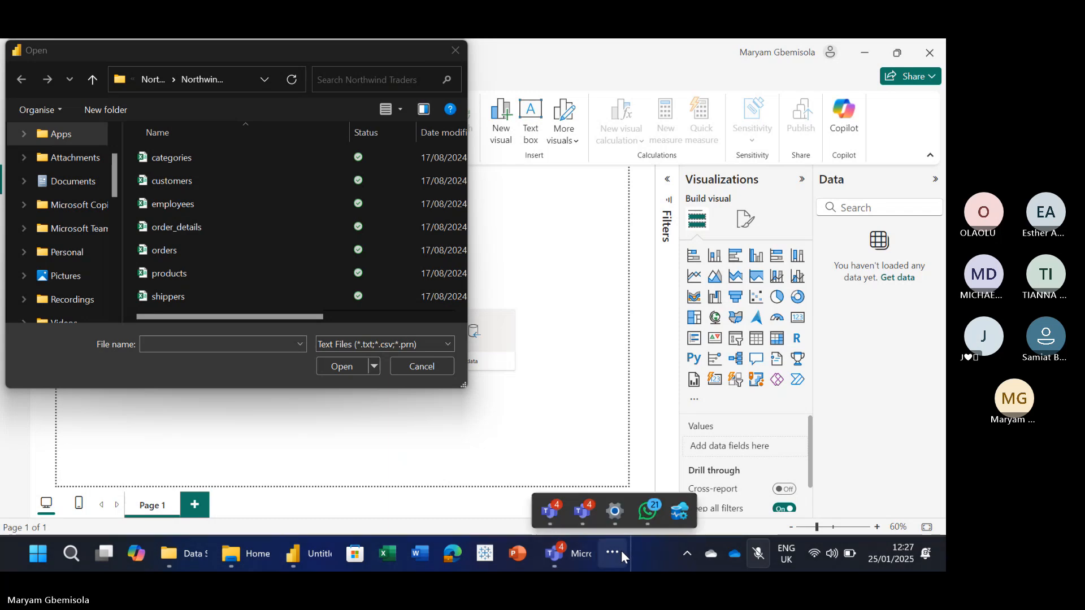
pyautogui.click(583, 510)
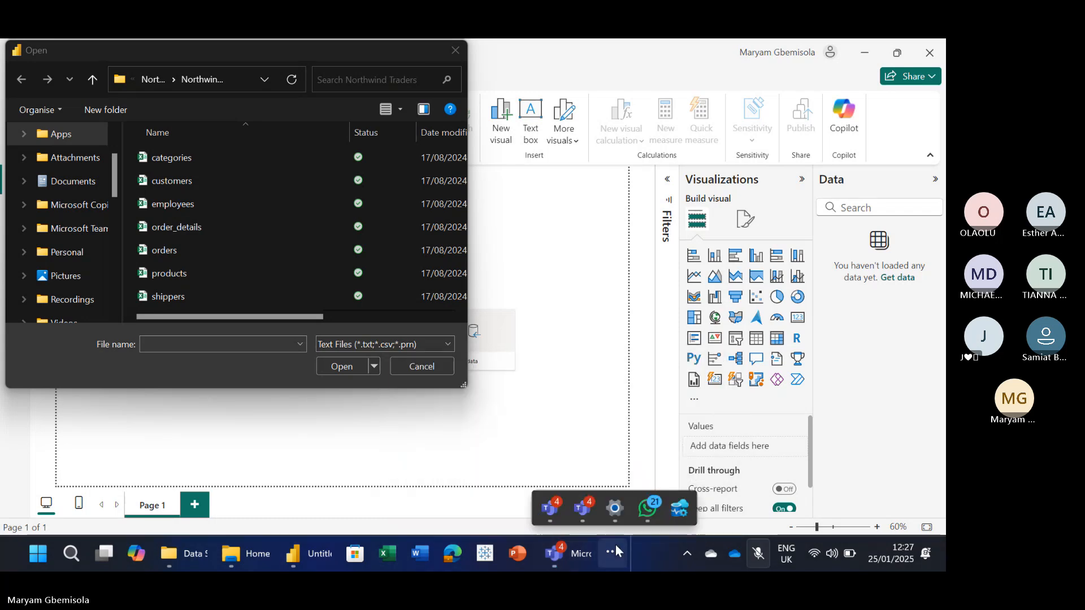
pyautogui.click(616, 548)
pyautogui.click(582, 508)
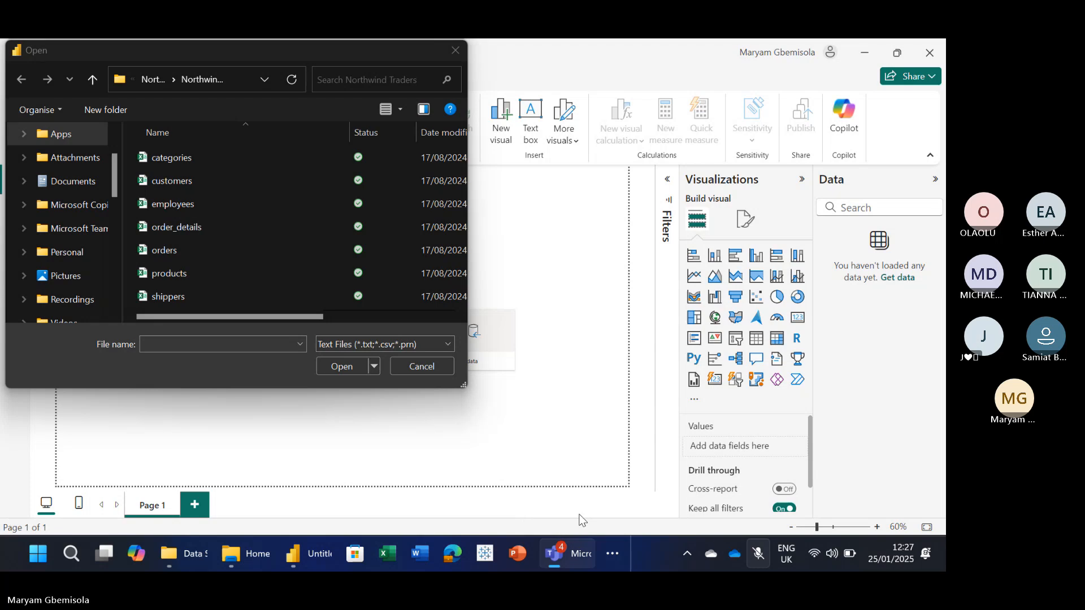
pyautogui.click(613, 553)
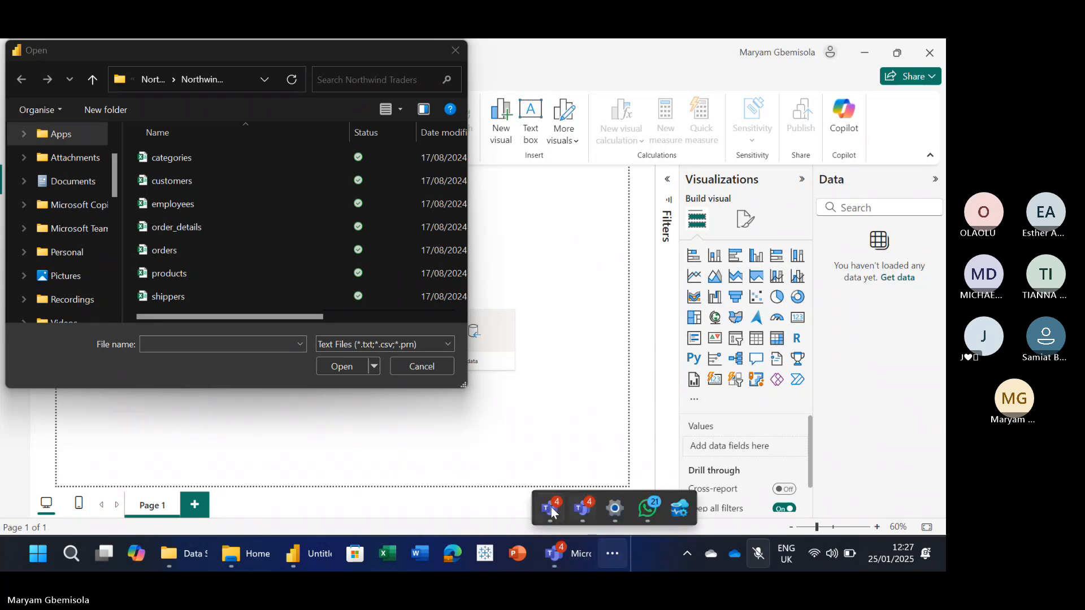
pyautogui.click(583, 509)
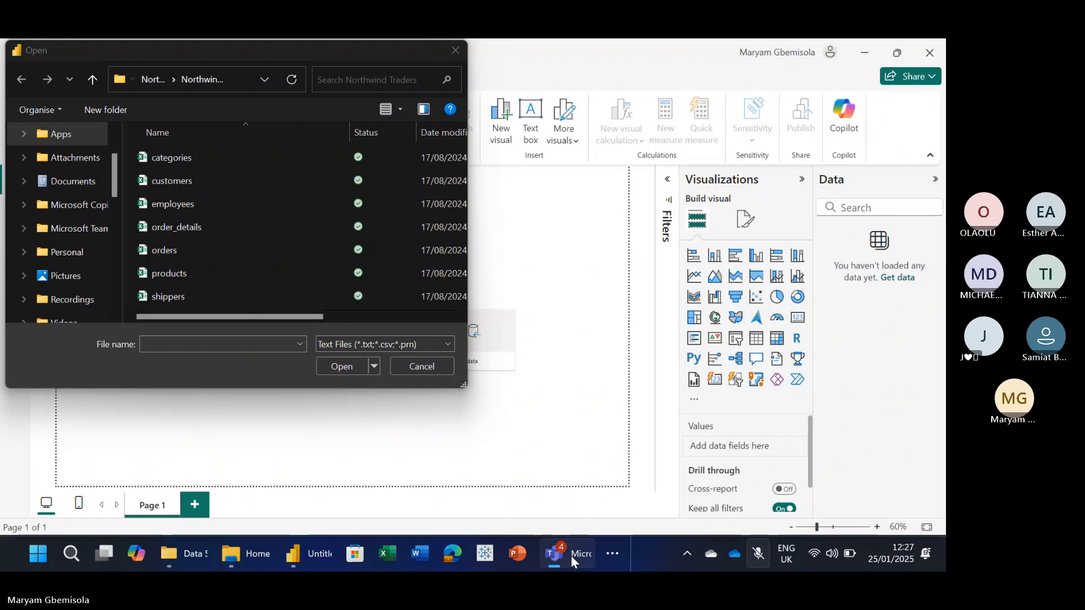
pyautogui.click(619, 550)
pyautogui.moveTo(598, 491)
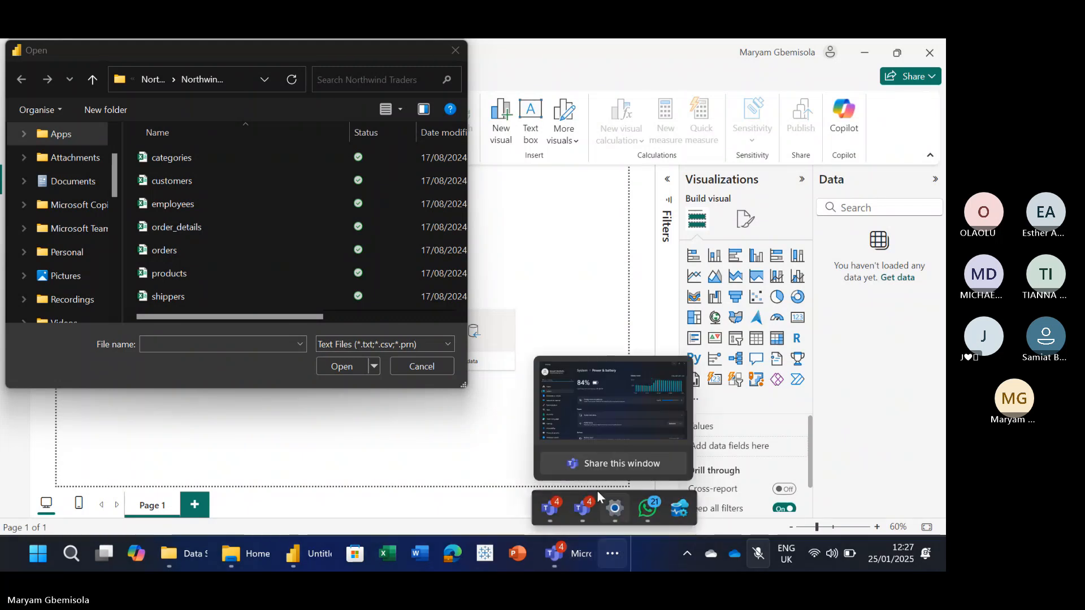
pyautogui.moveTo(582, 508)
pyautogui.click(495, 405)
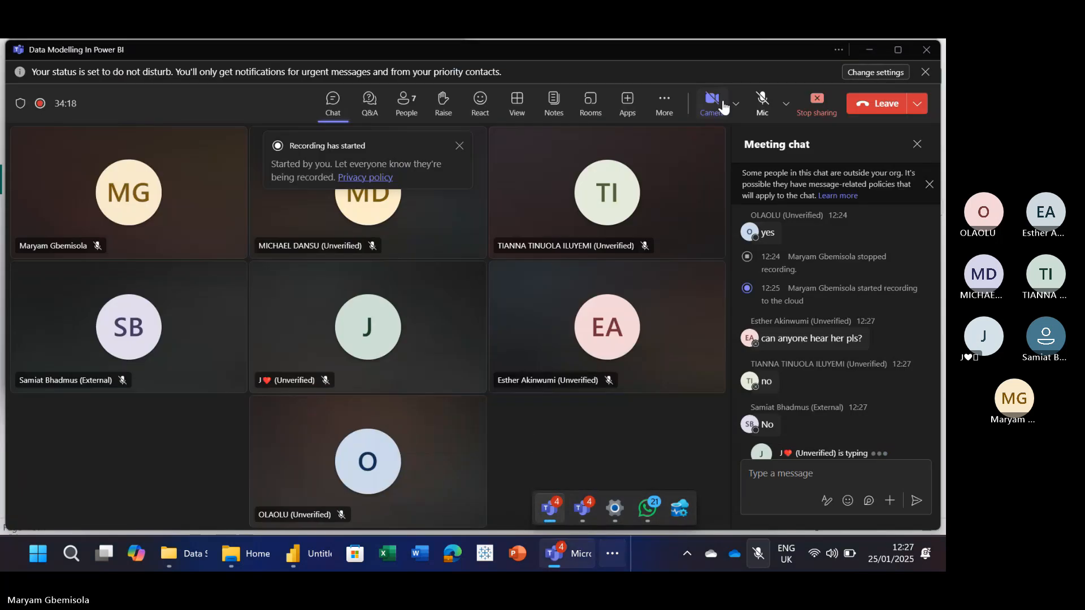
# Examine the meeting options for security and attendee audio, and close them without saving
pyautogui.click(665, 102)
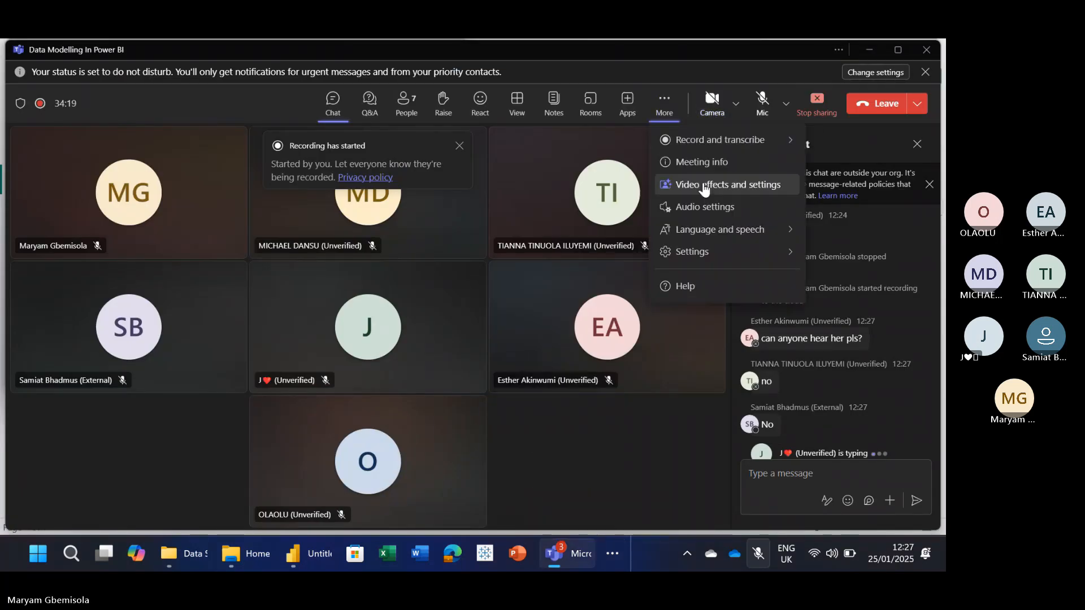
pyautogui.moveTo(686, 257)
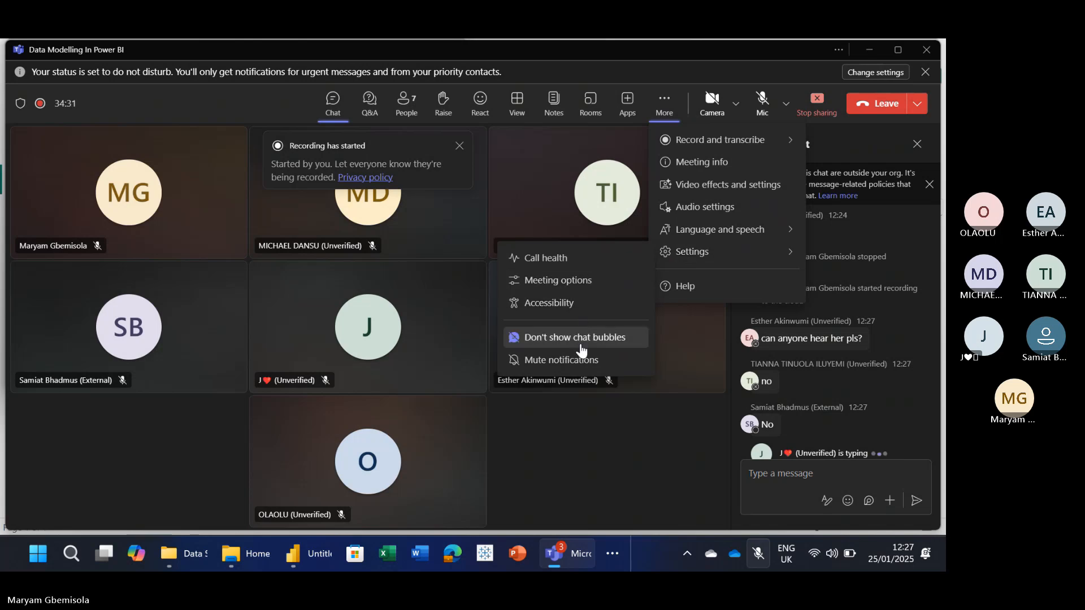
pyautogui.click(584, 280)
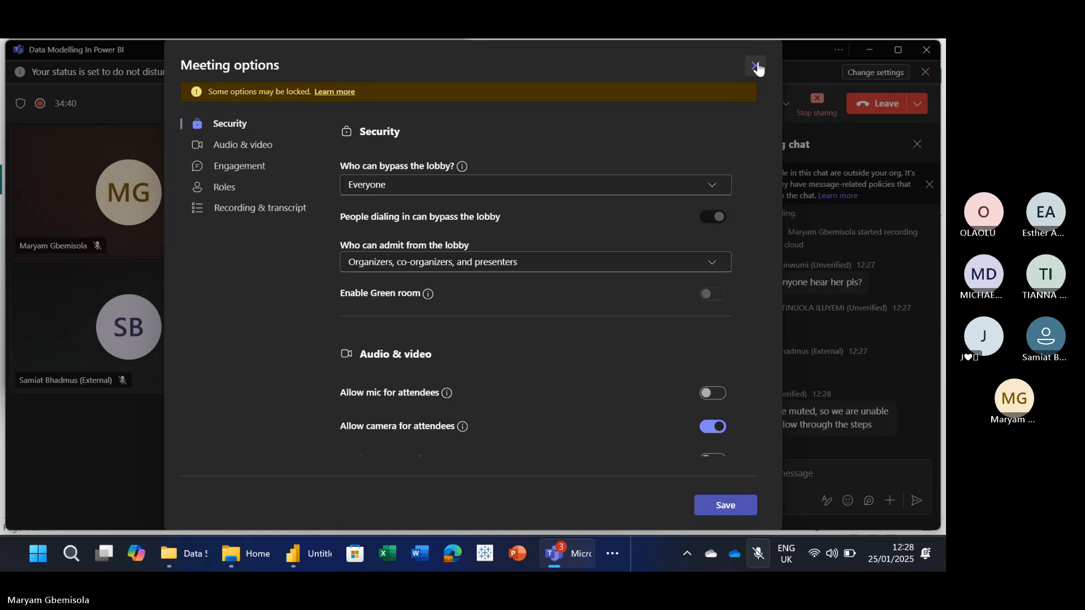
pyautogui.click(756, 66)
# Unmute the microphone in the meeting and switch back to Power BI Desktop
pyautogui.click(763, 103)
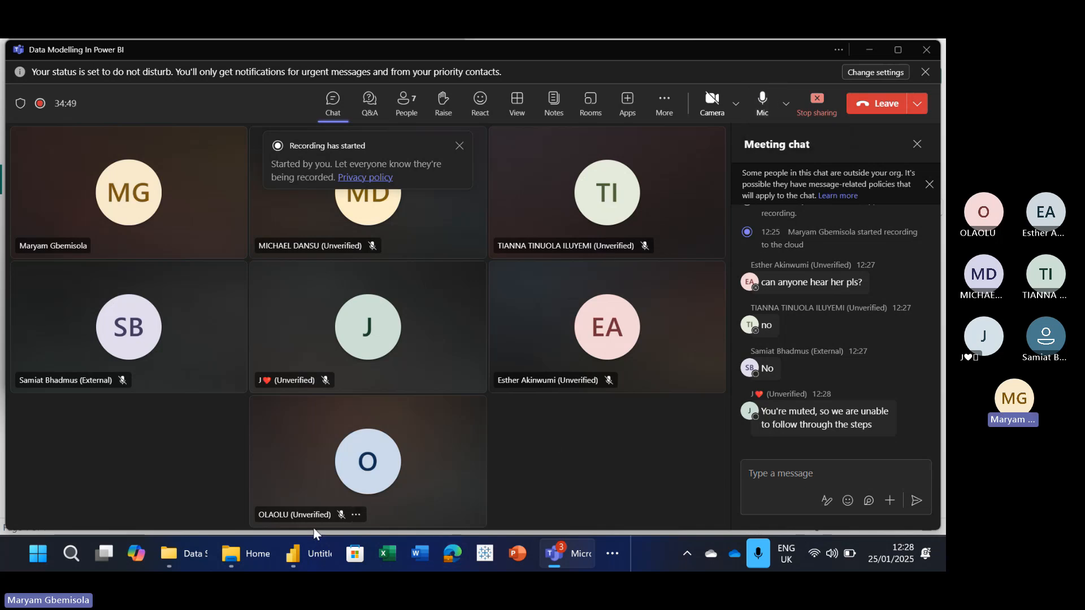
pyautogui.moveTo(296, 558)
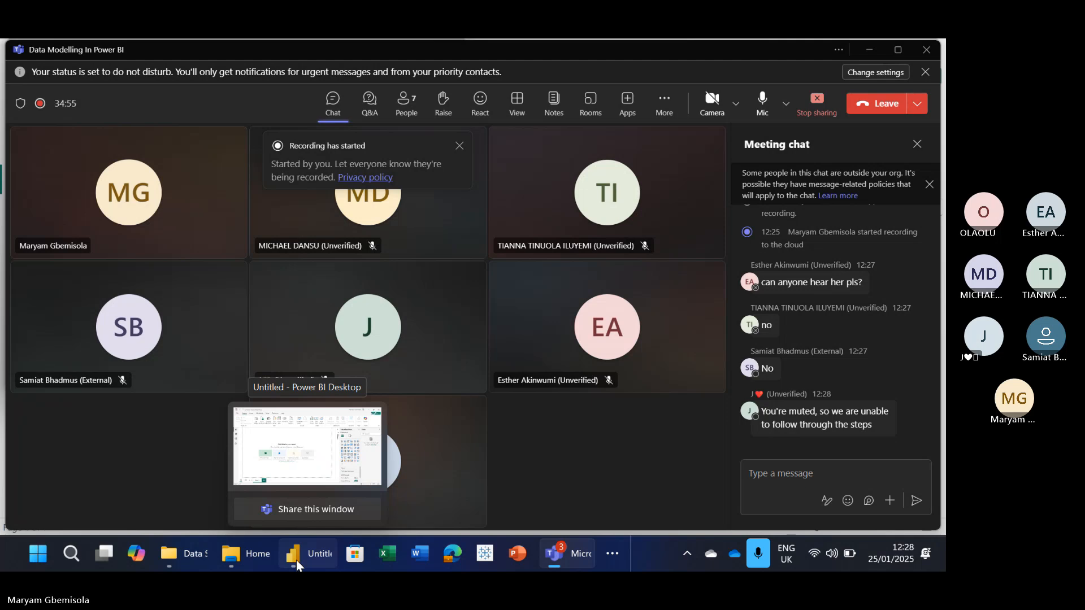
pyautogui.click(305, 557)
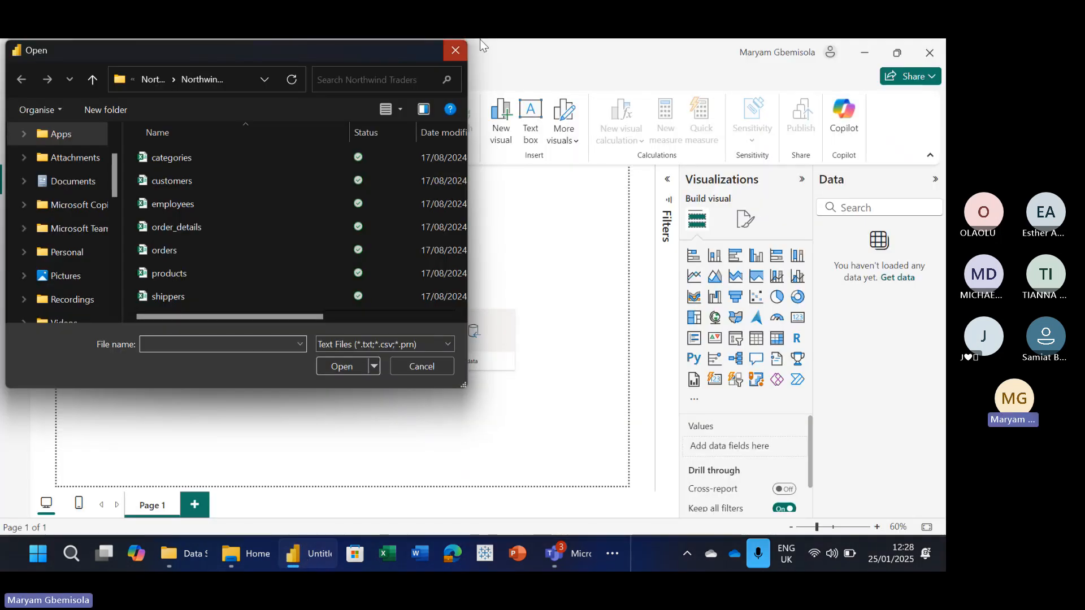
# Import the categories CSV file from the Northwind Traders folder and open it for transforming in Power Query Editor
pyautogui.click(460, 49)
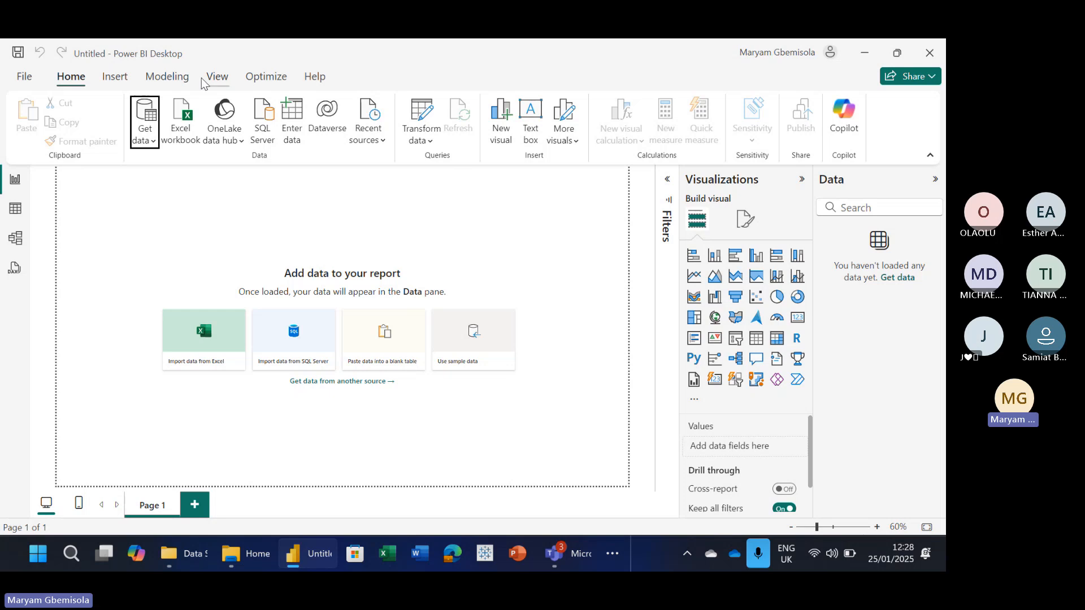
pyautogui.click(154, 142)
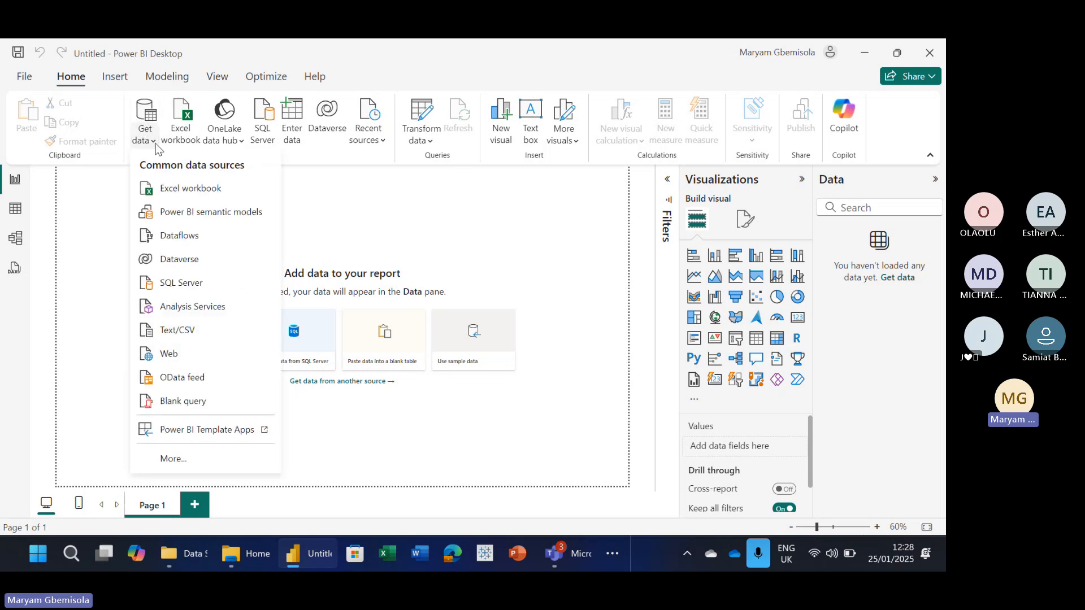
pyautogui.click(174, 335)
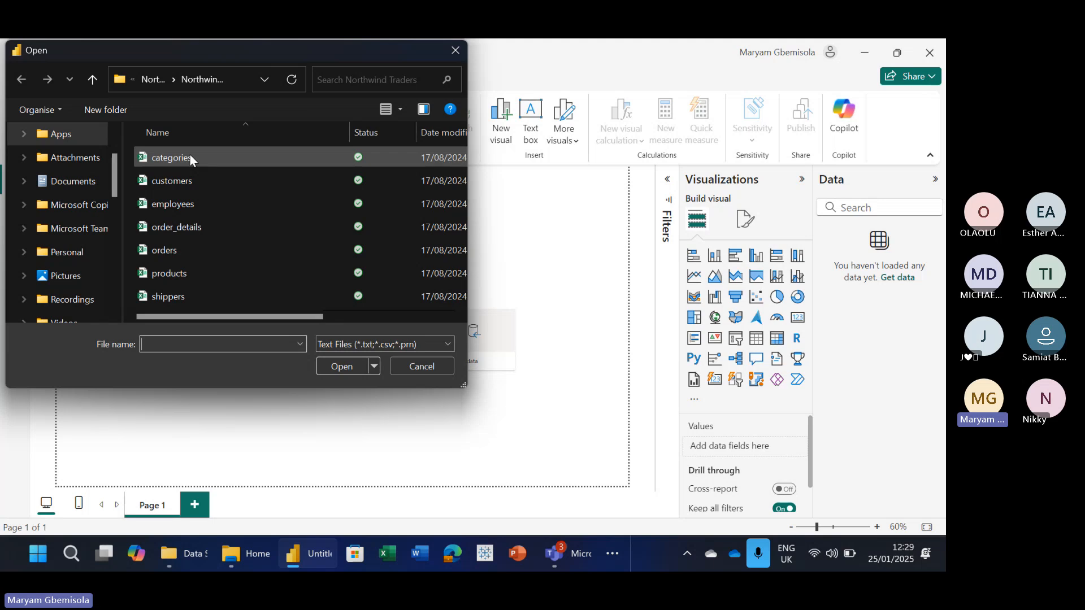
pyautogui.click(190, 158)
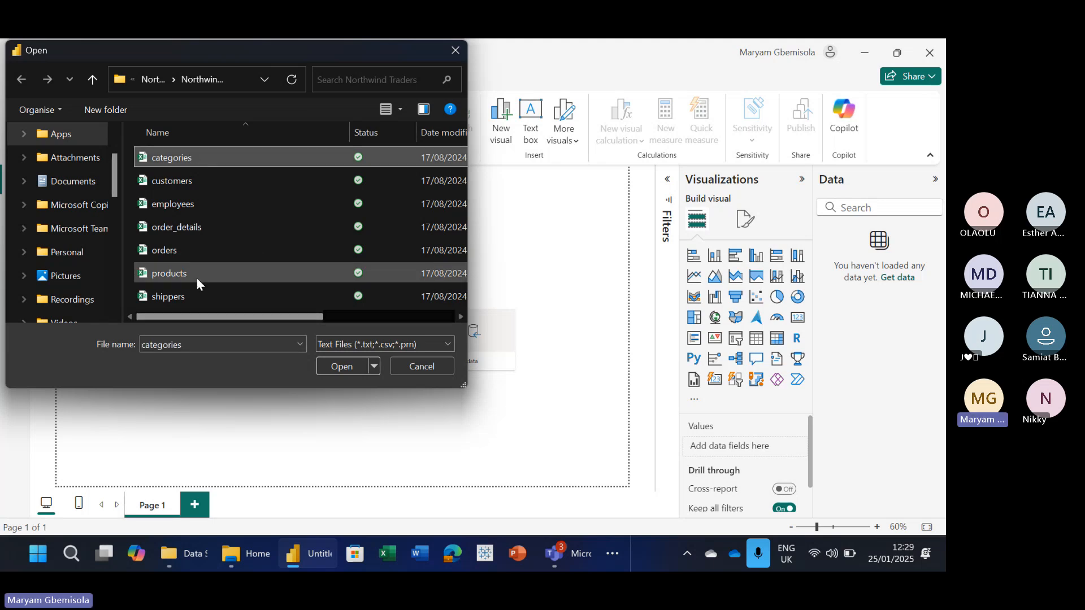
pyautogui.click(341, 367)
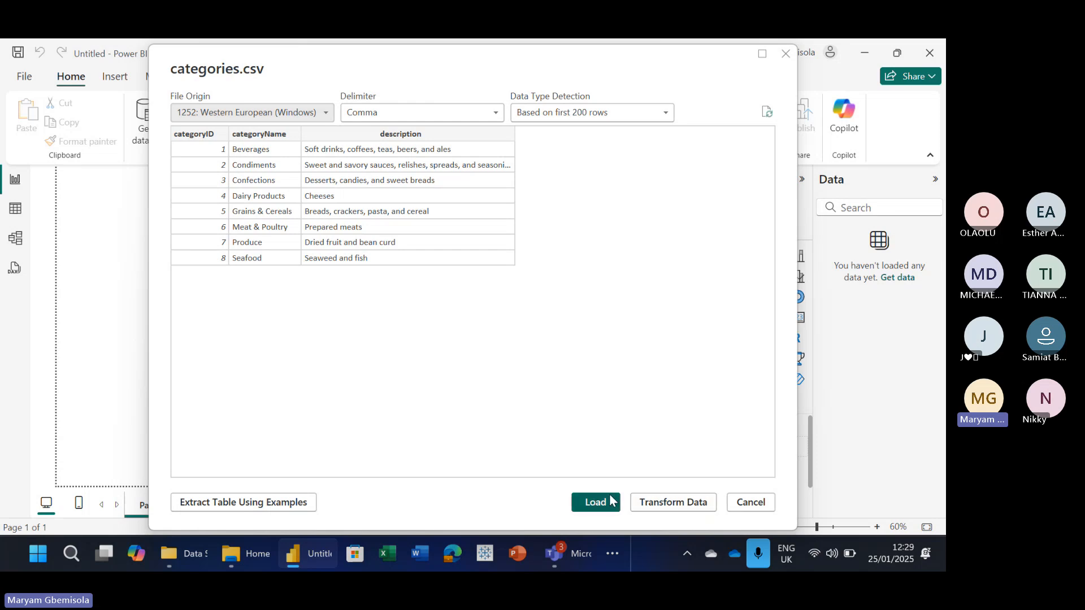
pyautogui.click(665, 505)
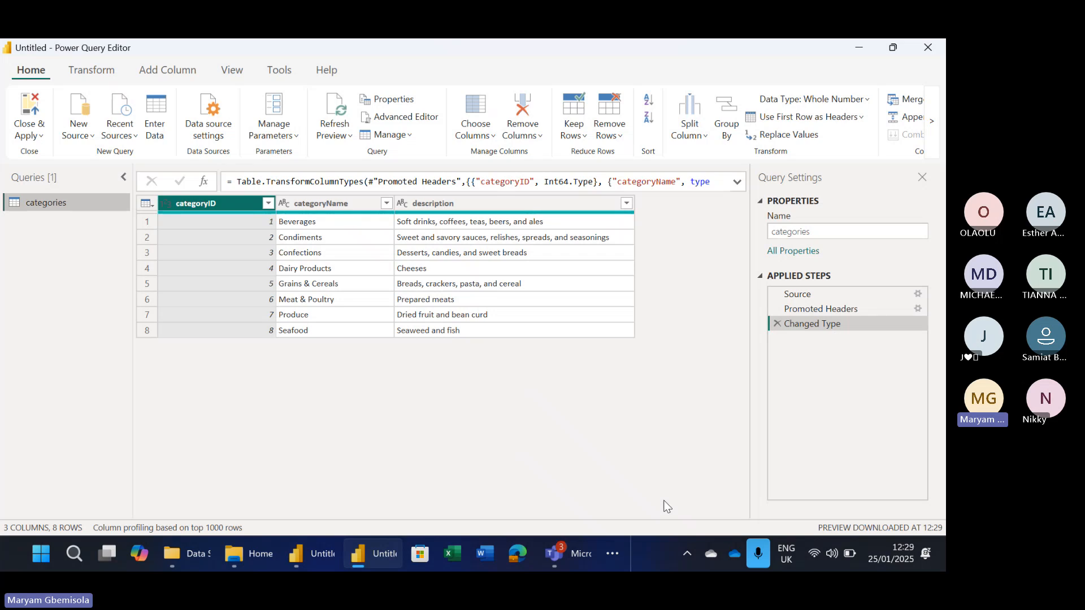
# Check the participants and chat in the Teams meeting window, and return to Power Query Editor
pyautogui.click(611, 554)
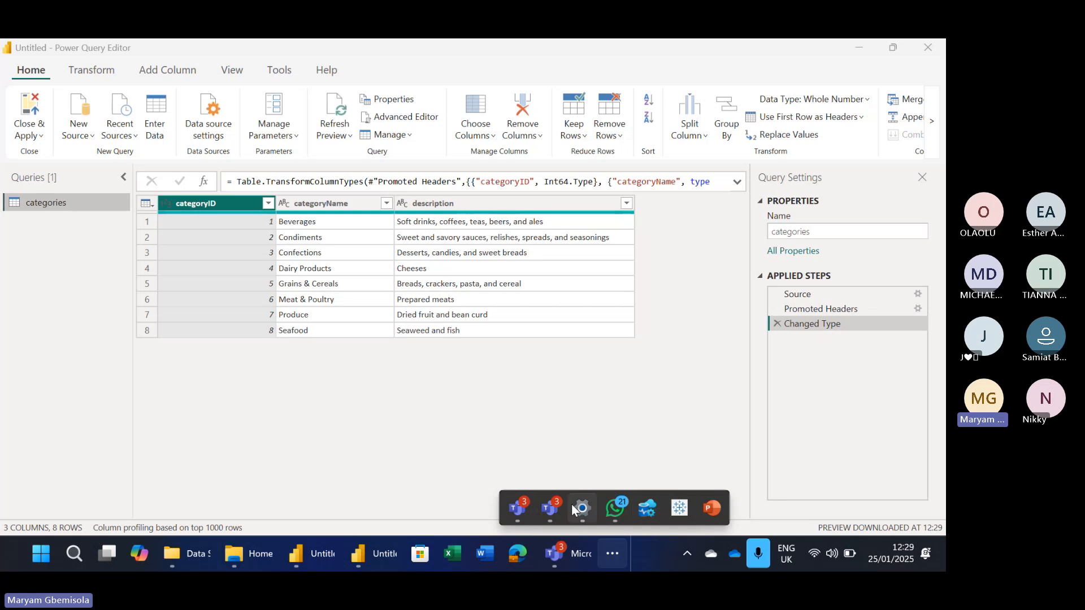
pyautogui.moveTo(561, 511)
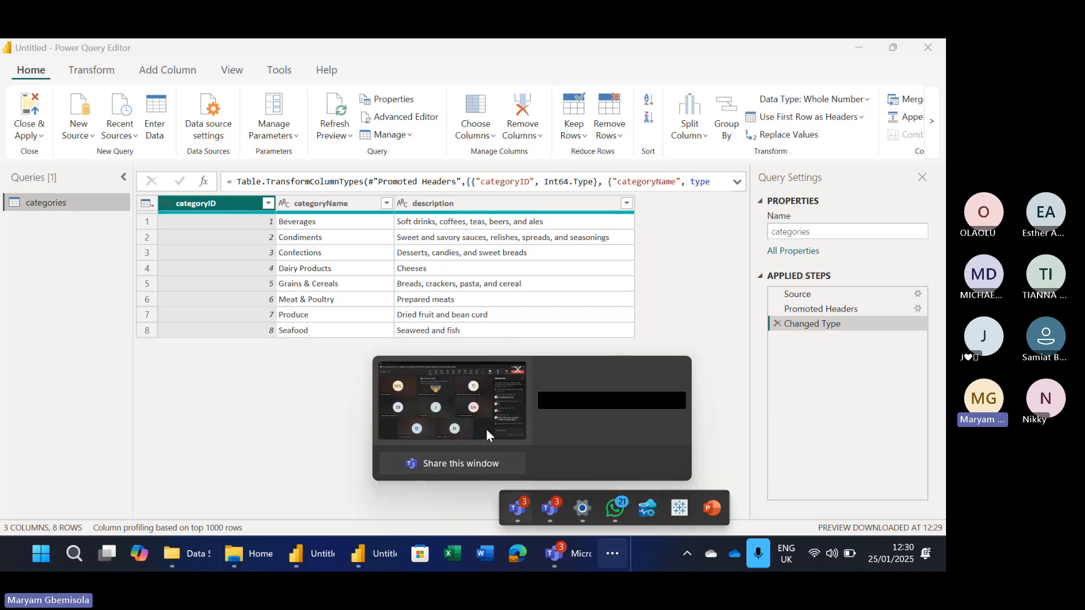
pyautogui.click(486, 429)
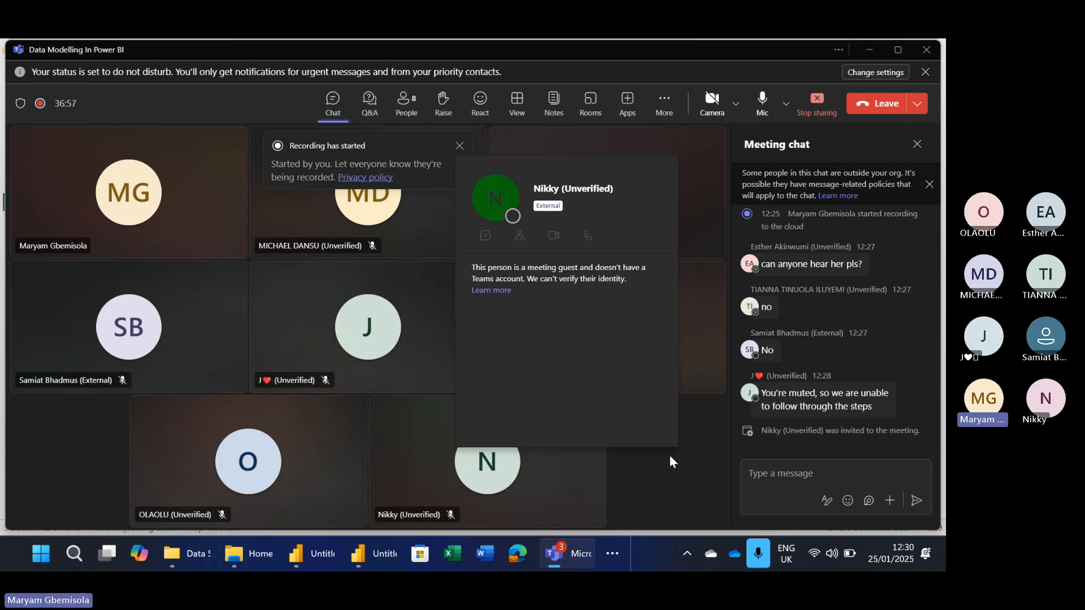
pyautogui.moveTo(314, 555)
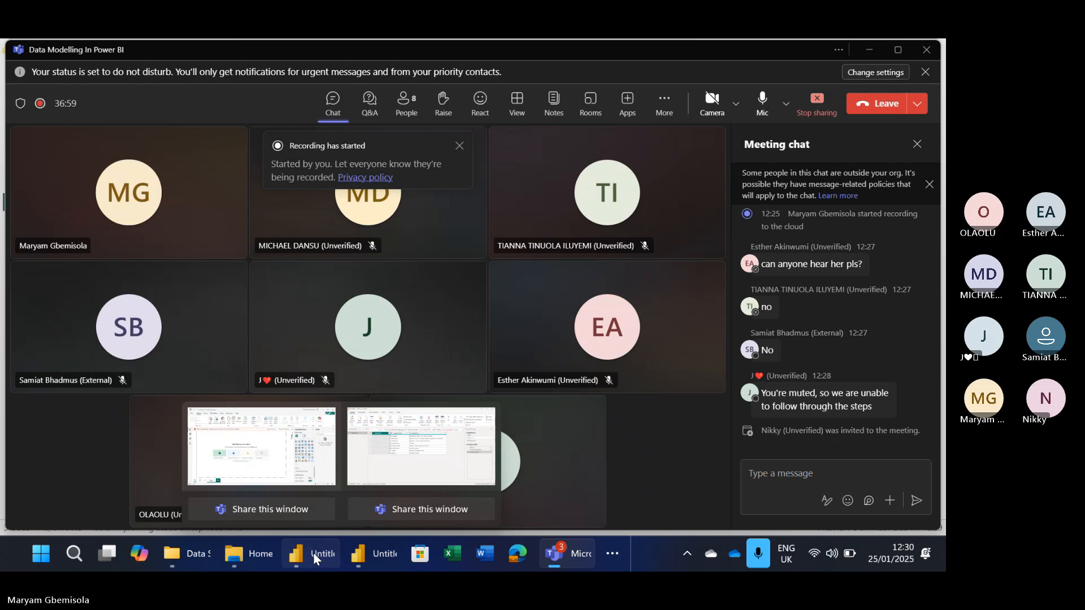
pyautogui.click(393, 463)
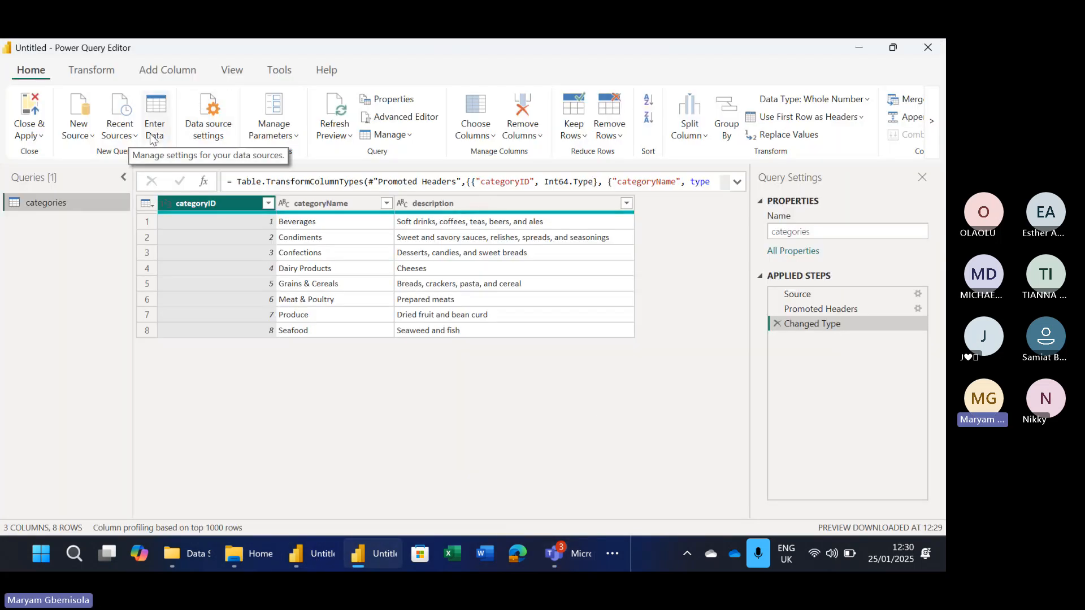
# Add the customers CSV file as a new Text/CSV source query with comma delimiter
pyautogui.click(94, 140)
pyautogui.click(106, 219)
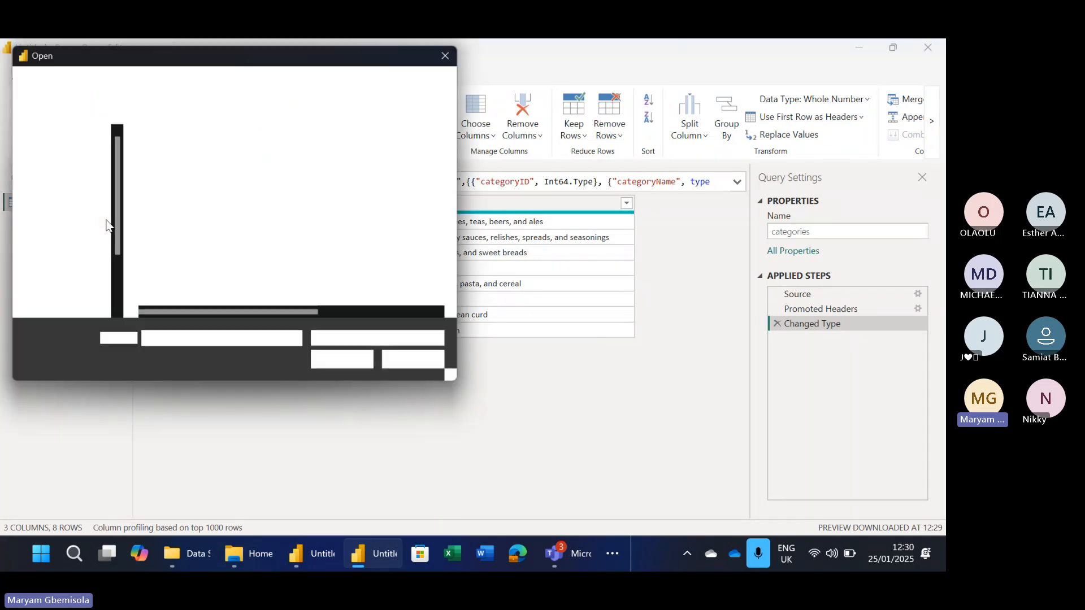
pyautogui.click(191, 179)
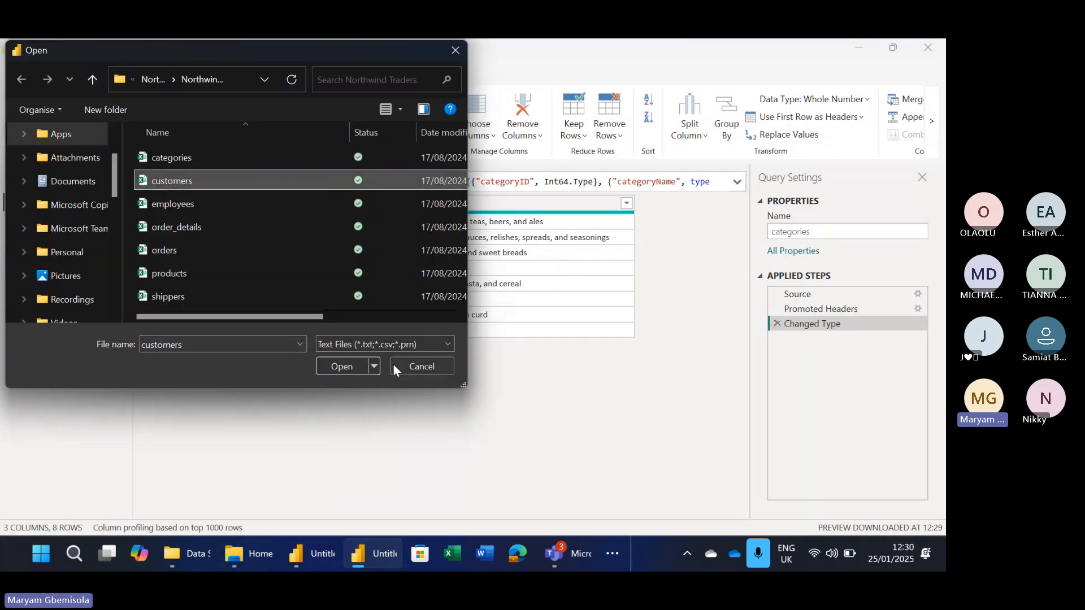
pyautogui.click(343, 367)
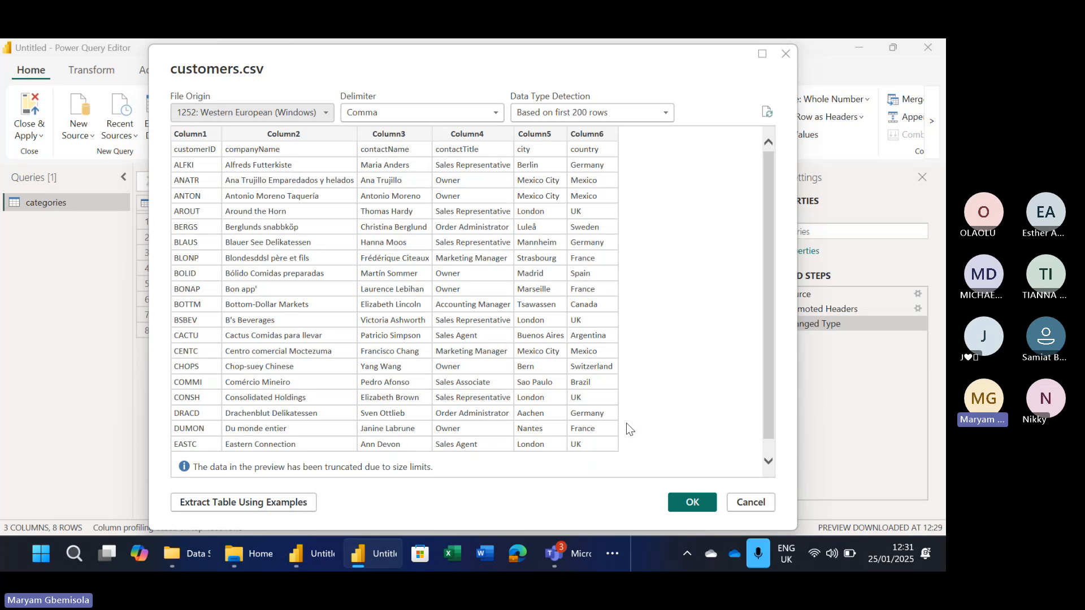
pyautogui.click(679, 498)
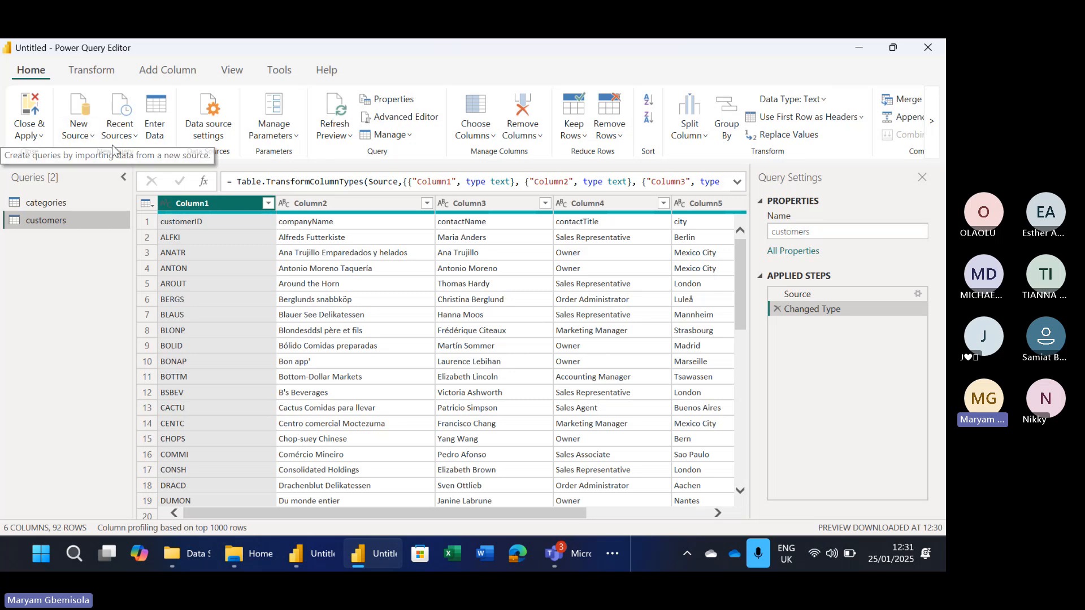
# Add the employees CSV file as a new Text/CSV source query with comma delimiter
pyautogui.click(93, 138)
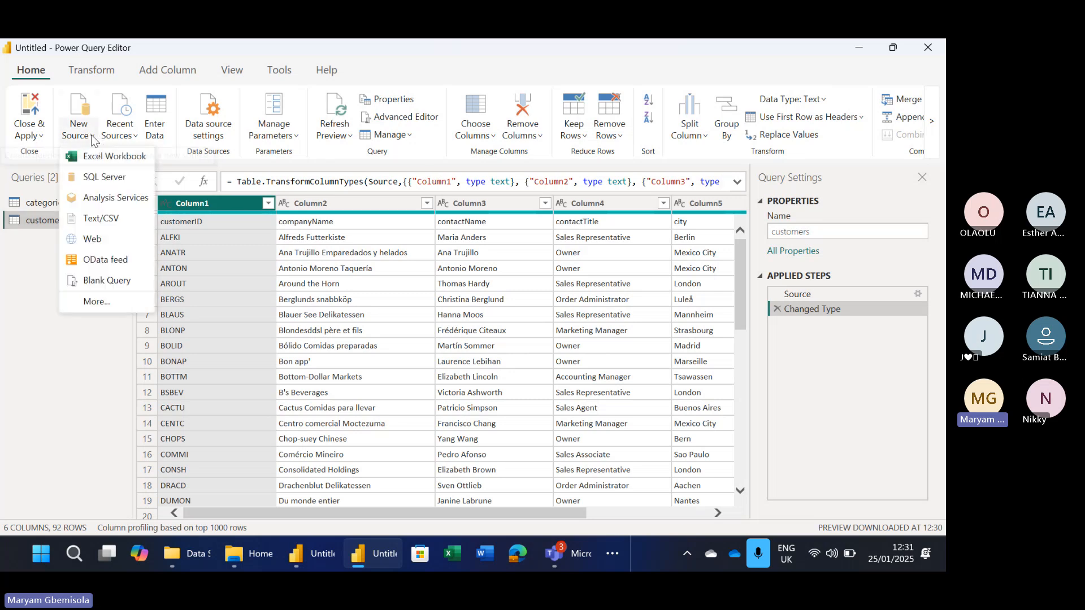
pyautogui.click(120, 218)
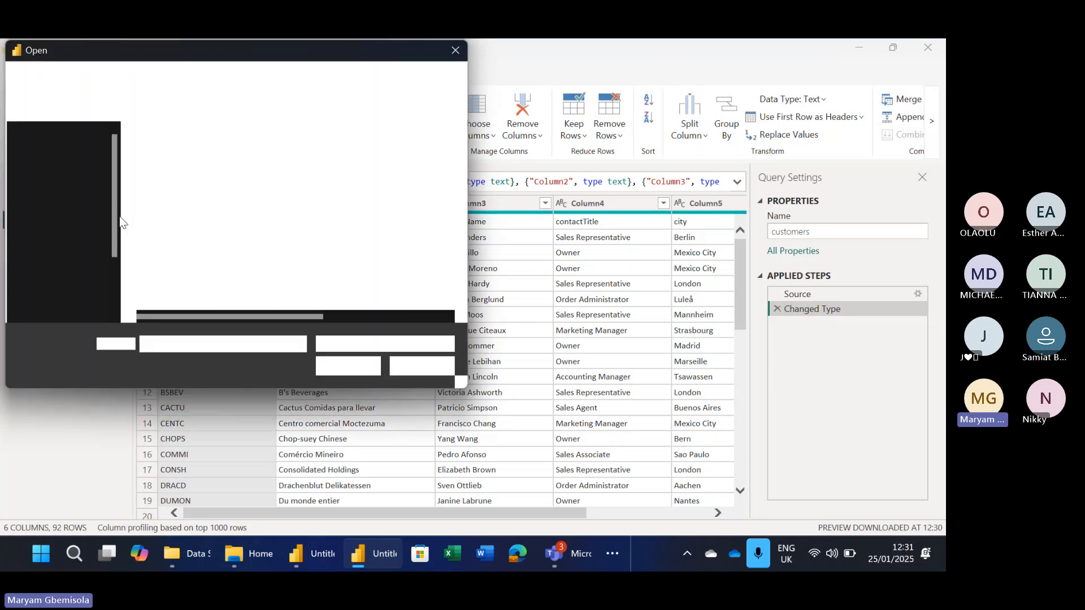
pyautogui.click(186, 207)
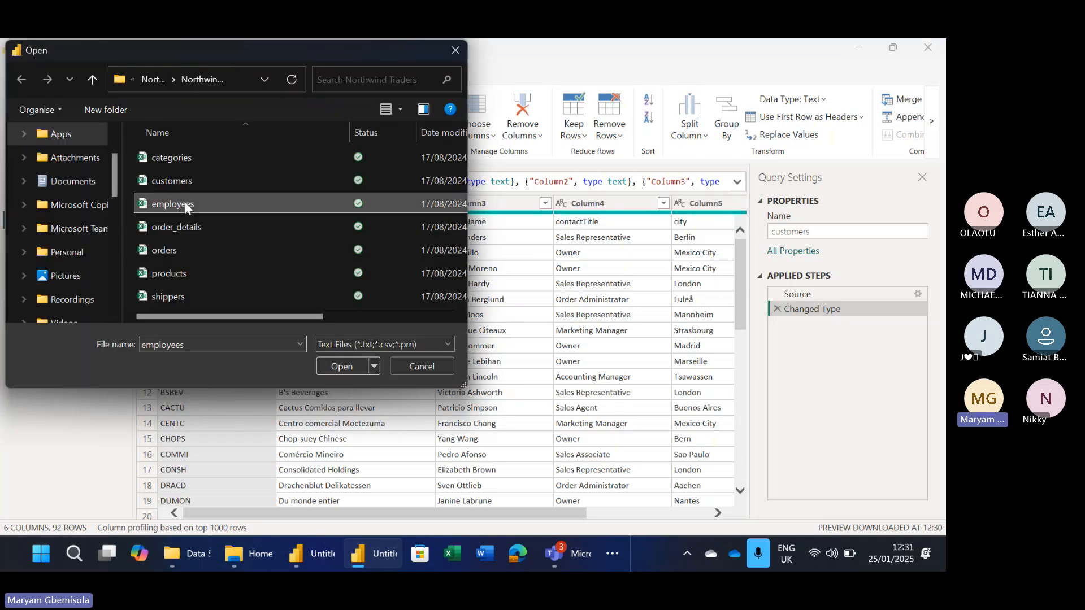
pyautogui.click(340, 368)
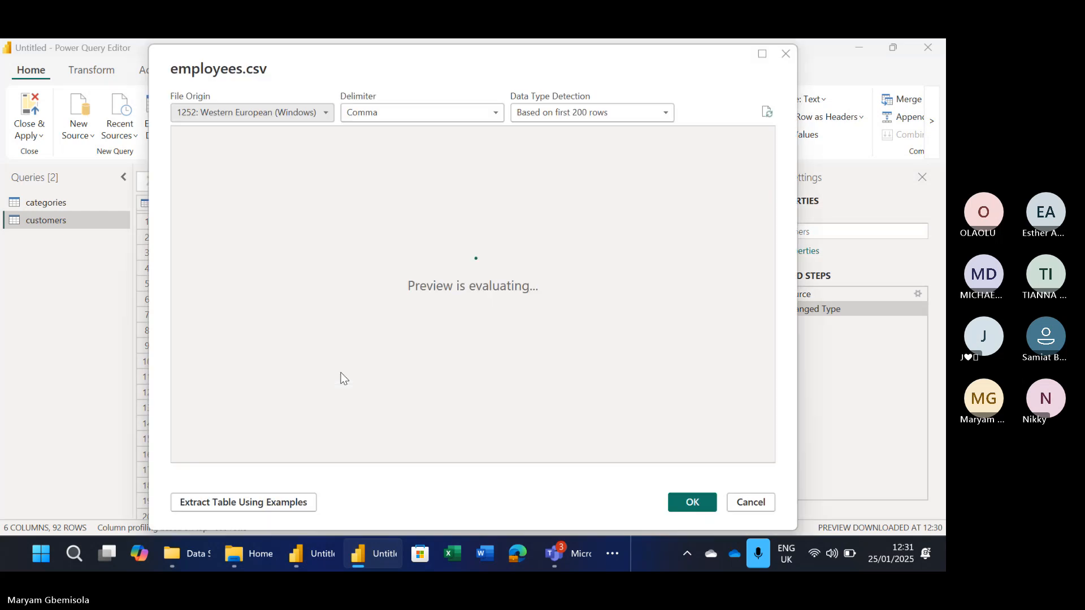
pyautogui.click(694, 503)
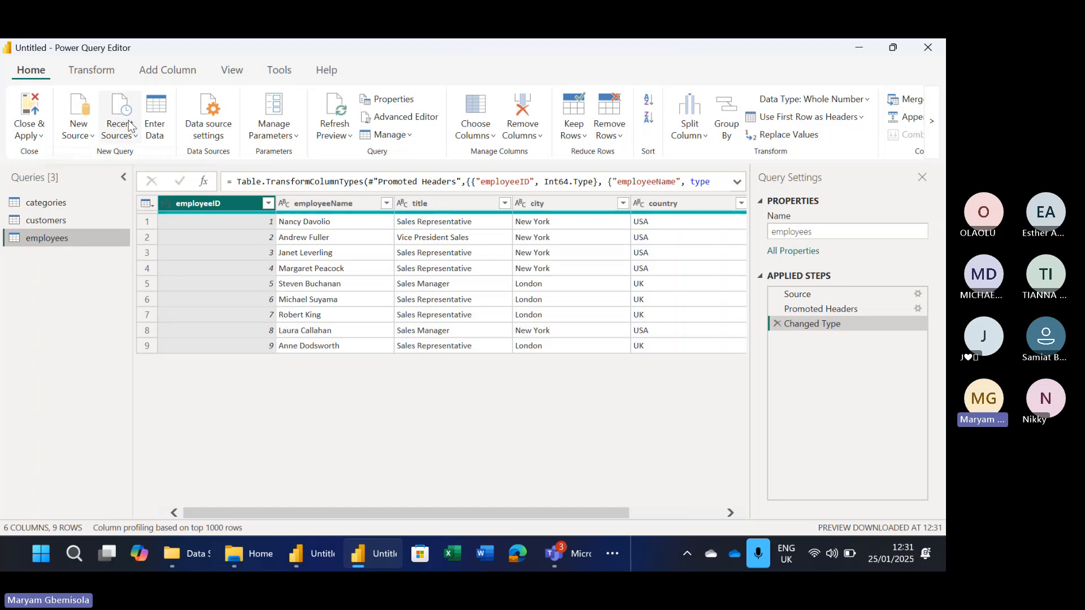
# Add the order_details CSV file as a new Text/CSV source query with comma delimiter
pyautogui.click(95, 137)
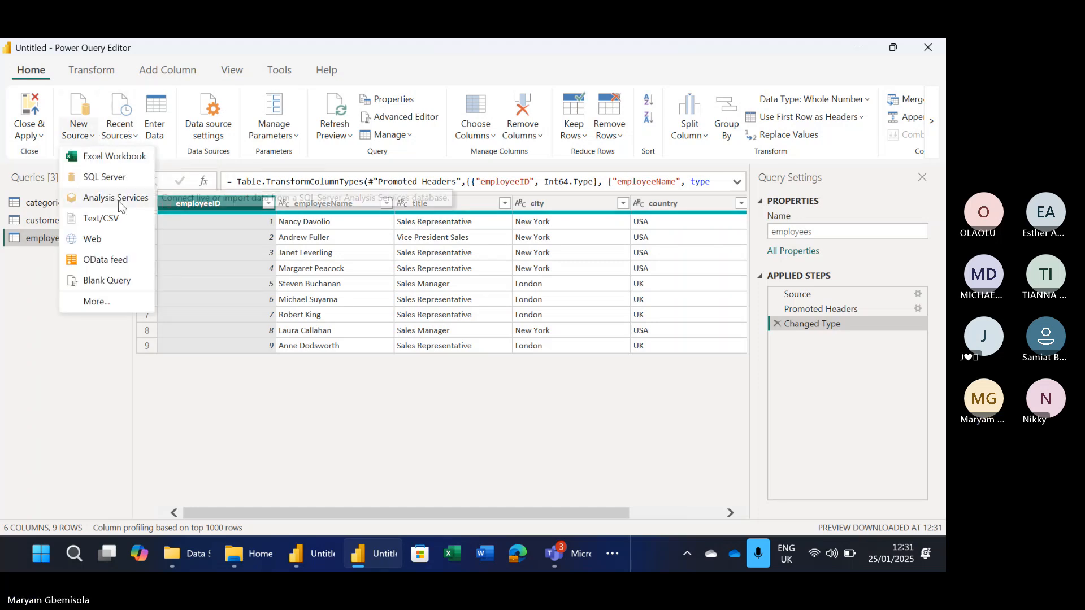
pyautogui.click(113, 219)
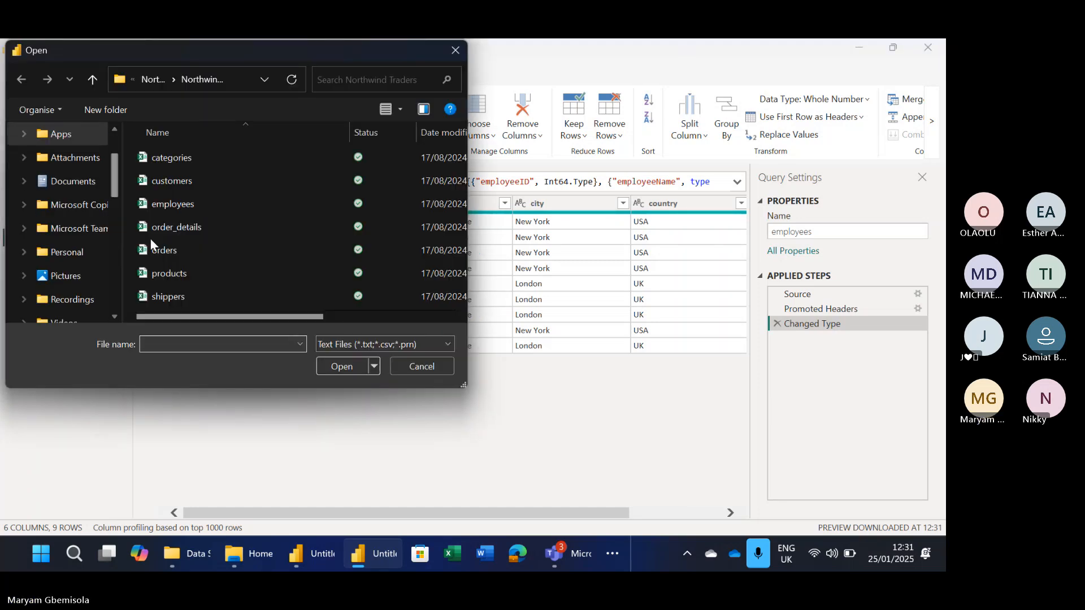
pyautogui.click(173, 232)
pyautogui.click(339, 365)
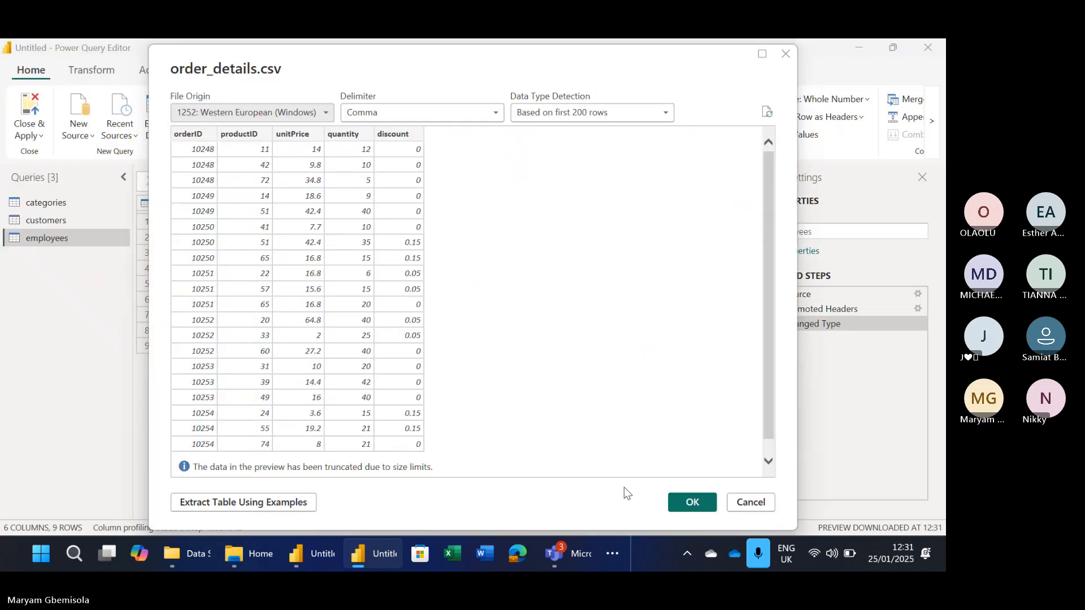
pyautogui.click(700, 504)
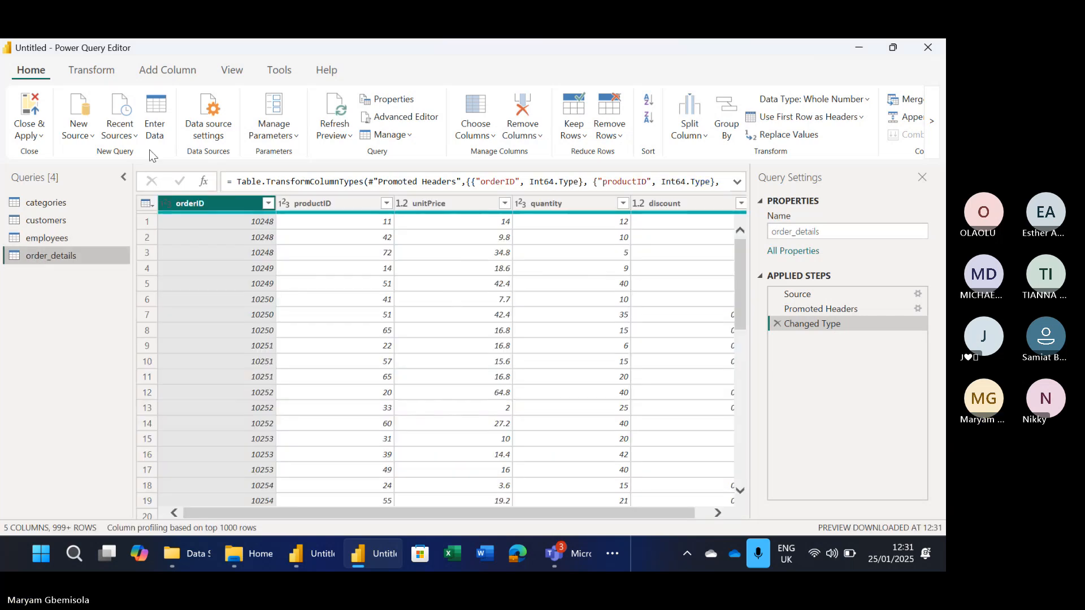
# Add the orders CSV file as a new Text/CSV source query with comma delimiter
pyautogui.click(93, 136)
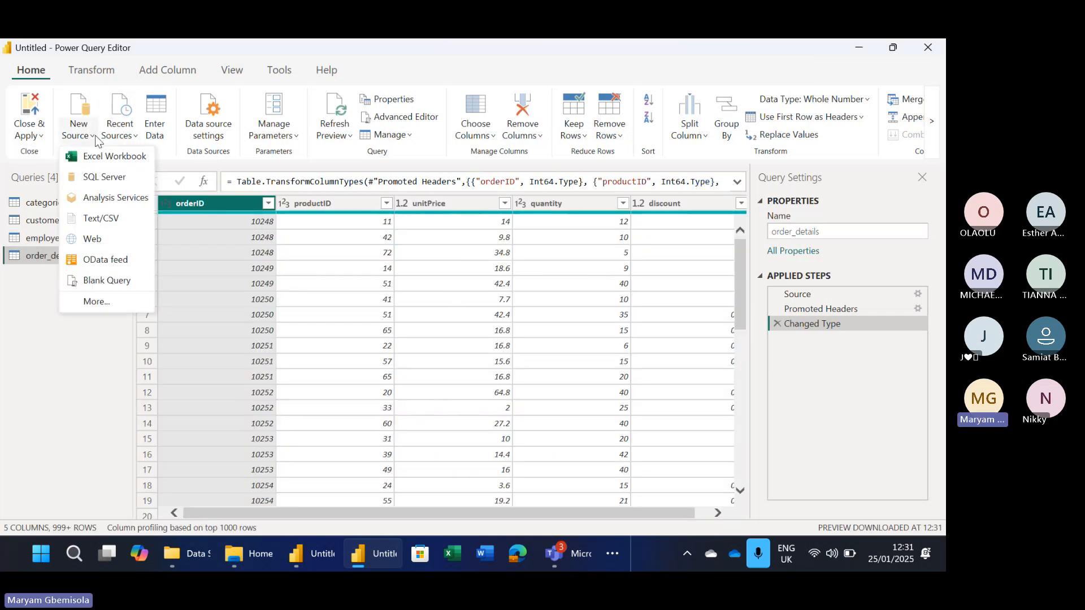
pyautogui.click(111, 218)
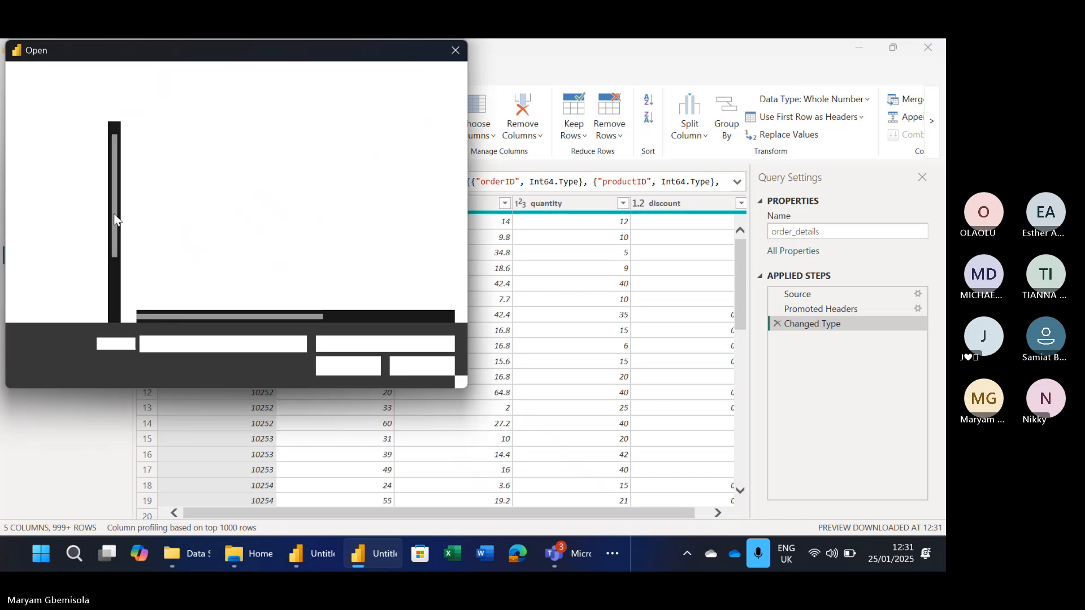
pyautogui.click(169, 249)
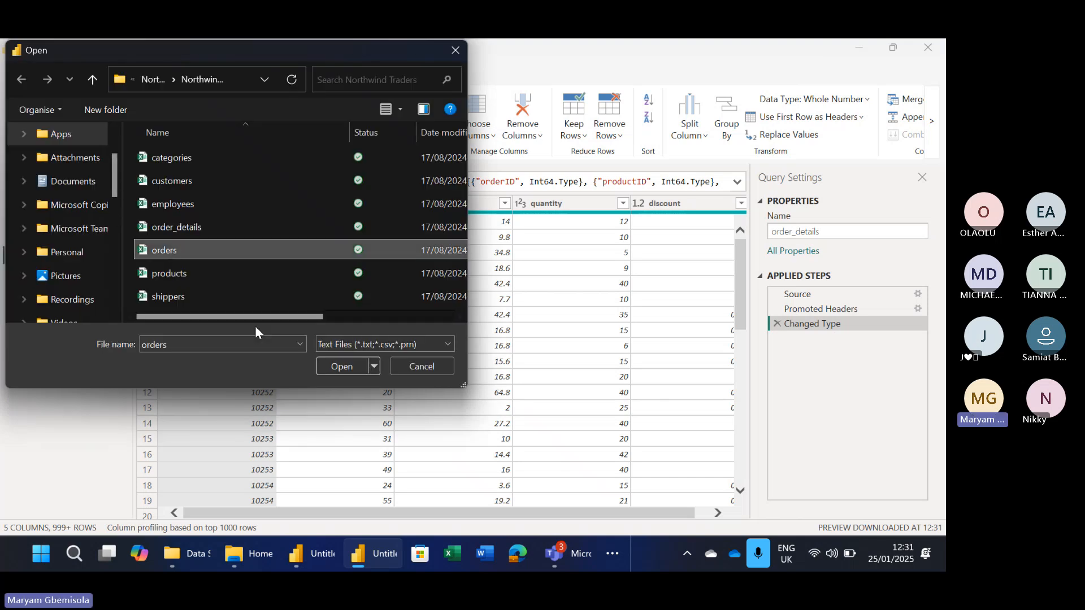
pyautogui.click(342, 367)
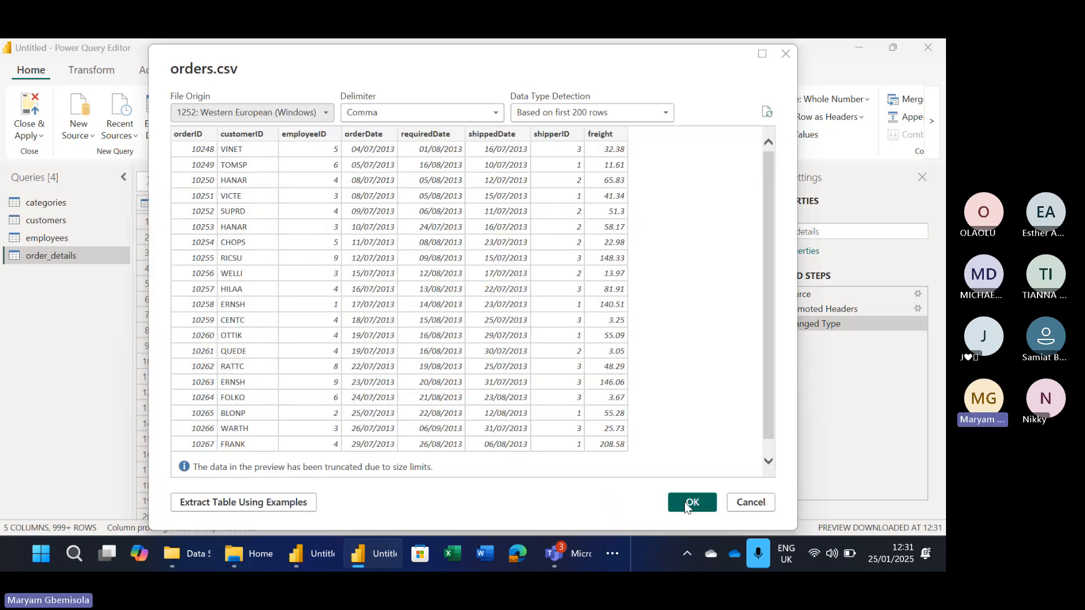
pyautogui.click(686, 504)
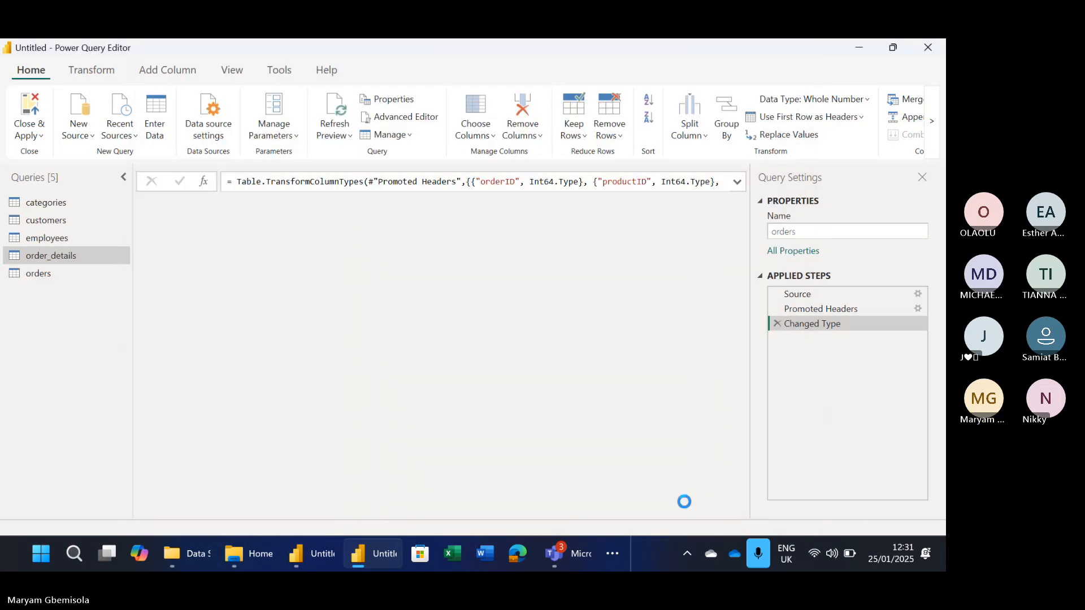
# Add the products CSV file from the Northwind Traders folder as a new Text/CSV source query
pyautogui.click(90, 137)
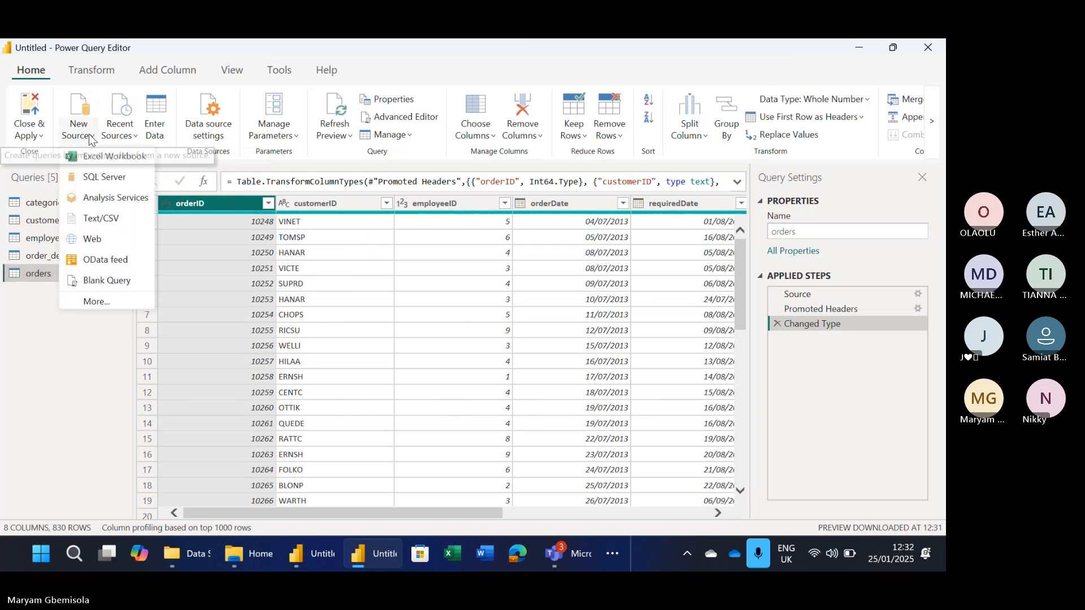
pyautogui.click(104, 217)
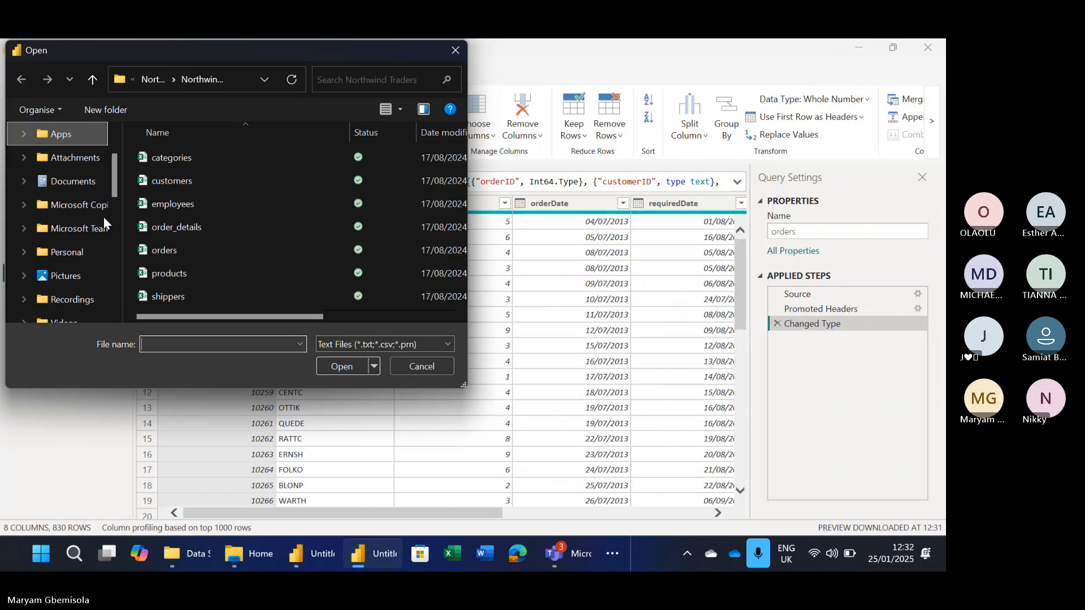
pyautogui.click(193, 273)
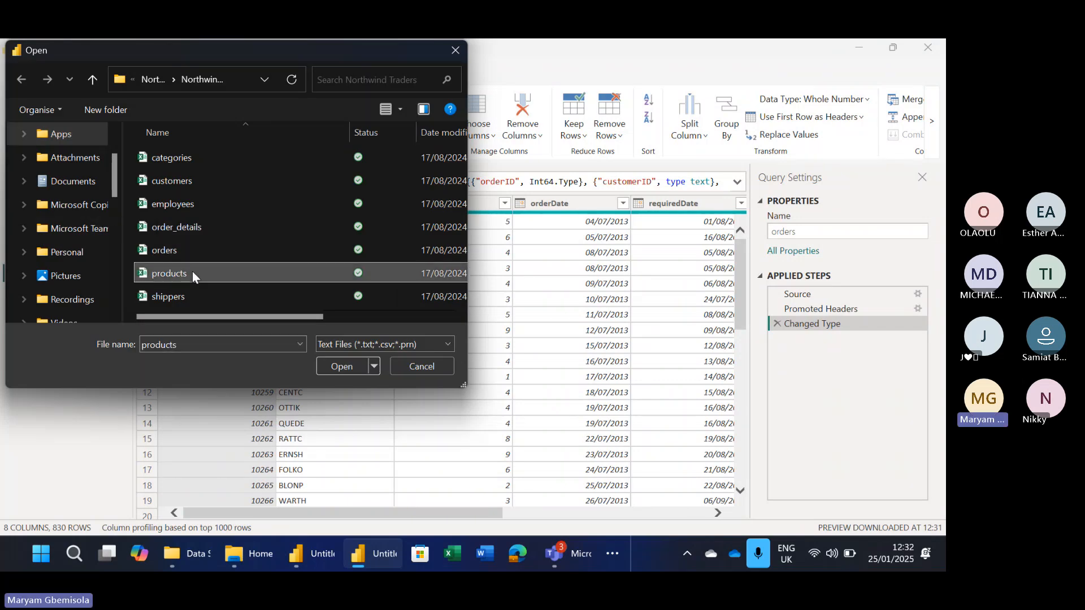
pyautogui.click(339, 367)
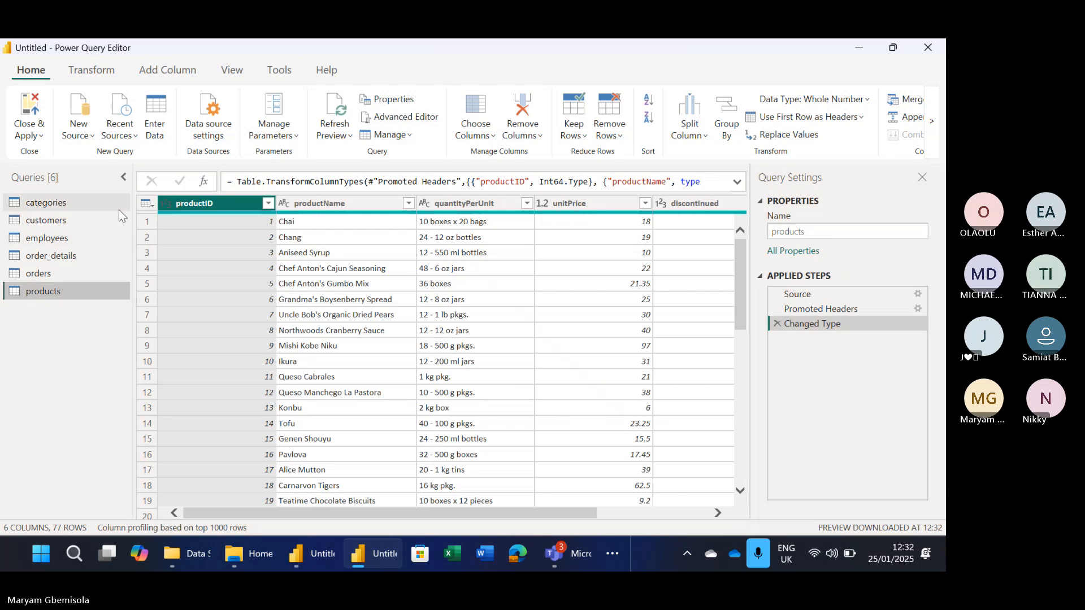
# Add the shippers CSV file as a new comma-delimited Text/CSV source query and display the categories query
pyautogui.click(85, 138)
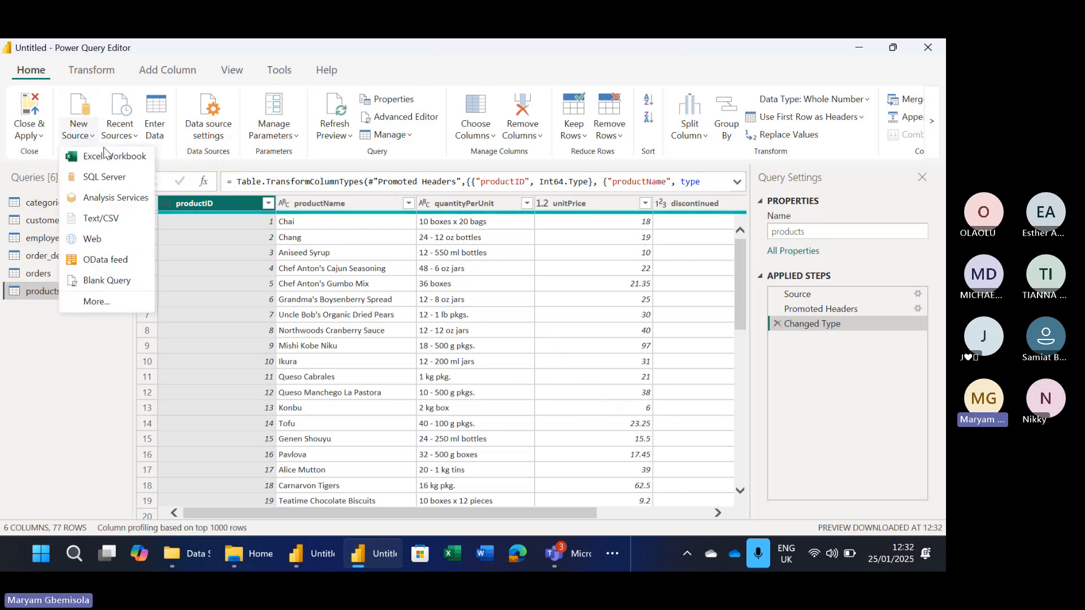
pyautogui.click(105, 220)
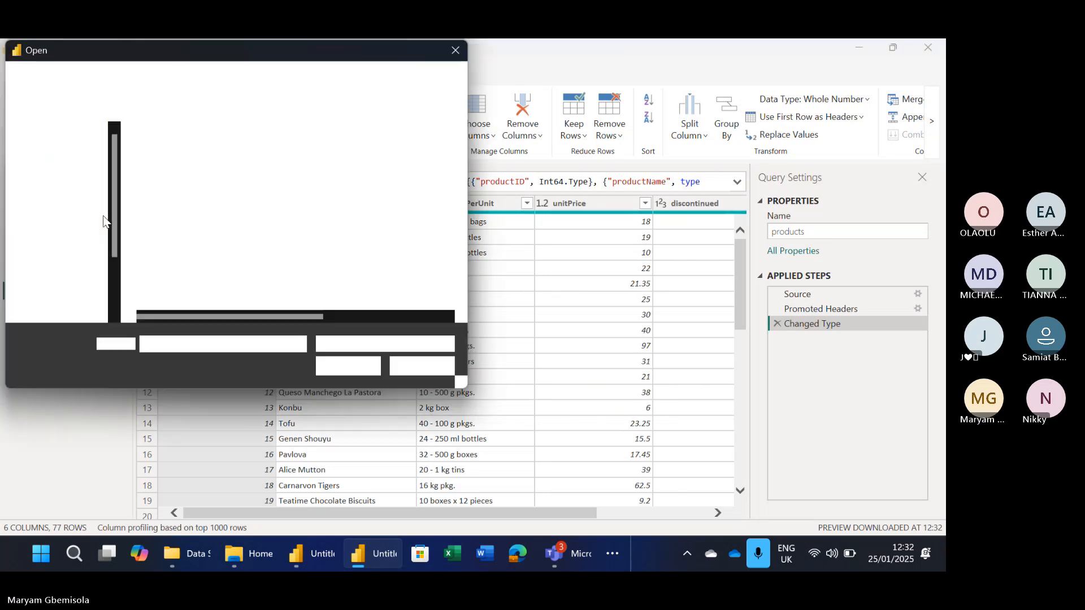
pyautogui.click(183, 295)
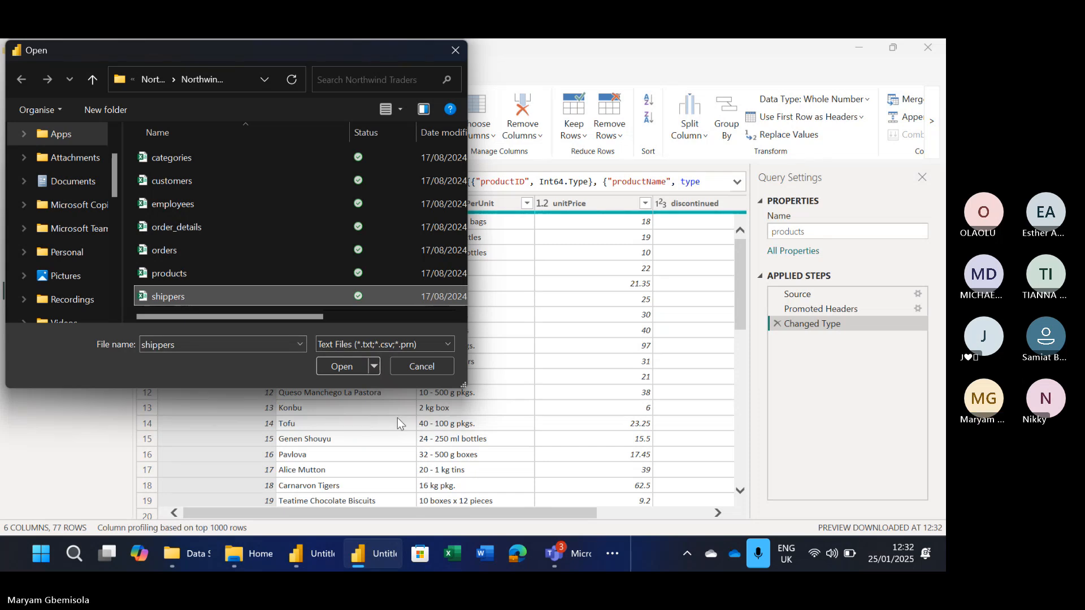
pyautogui.click(362, 368)
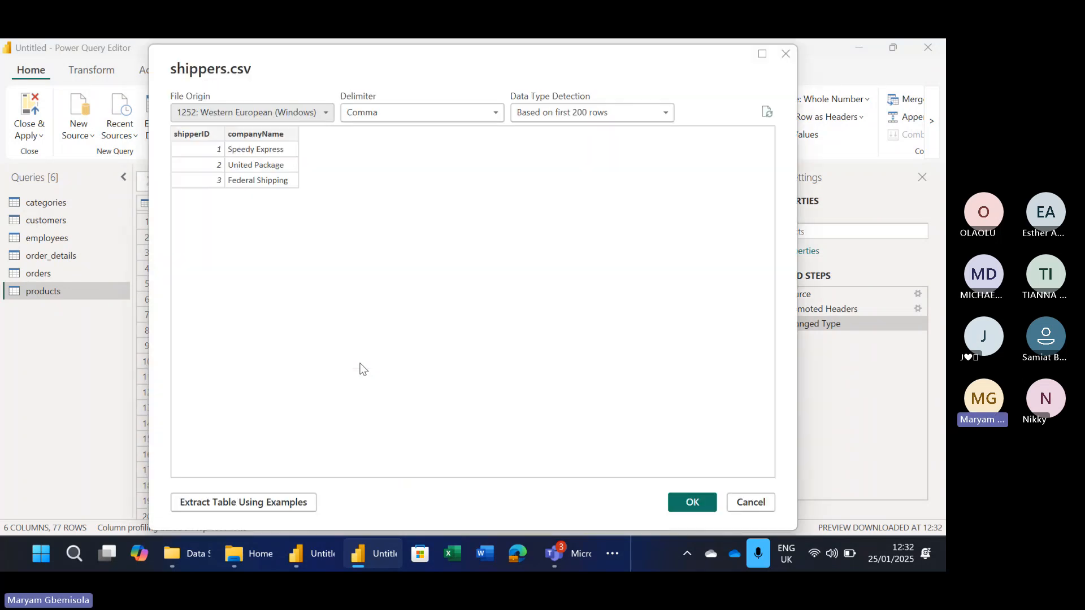
pyautogui.click(691, 502)
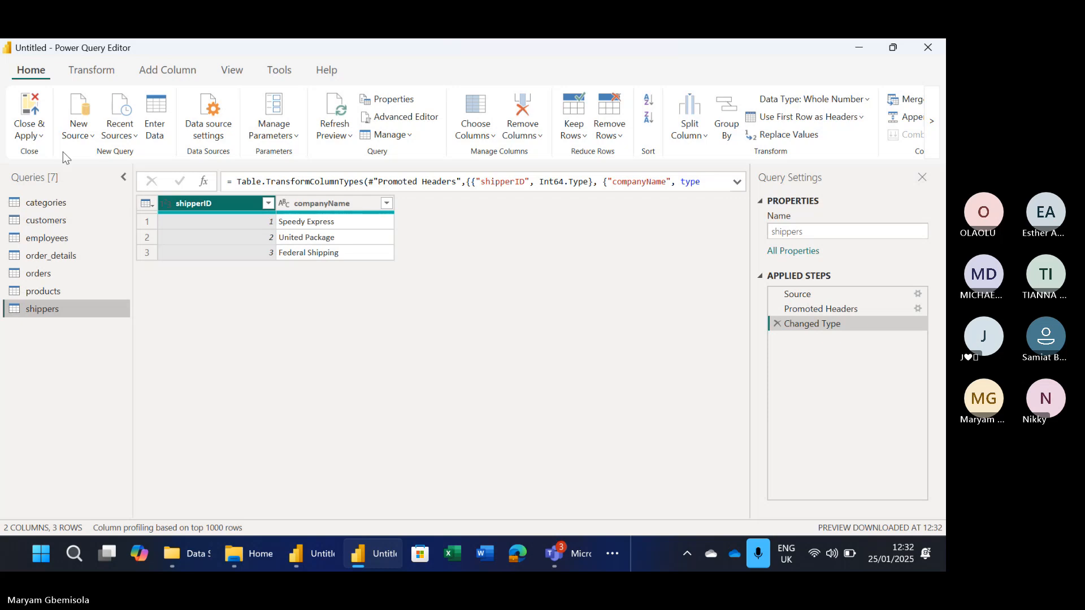
pyautogui.click(36, 210)
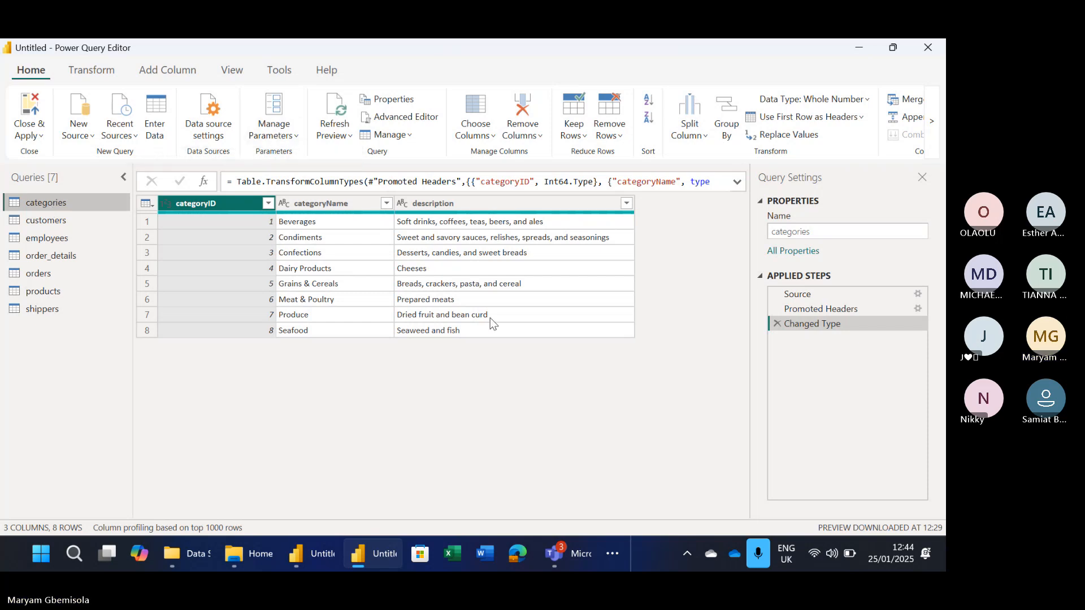
# Switch to the Data Modelling In Power BI meeting window in Teams to view its participants and chat
pyautogui.moveTo(588, 548)
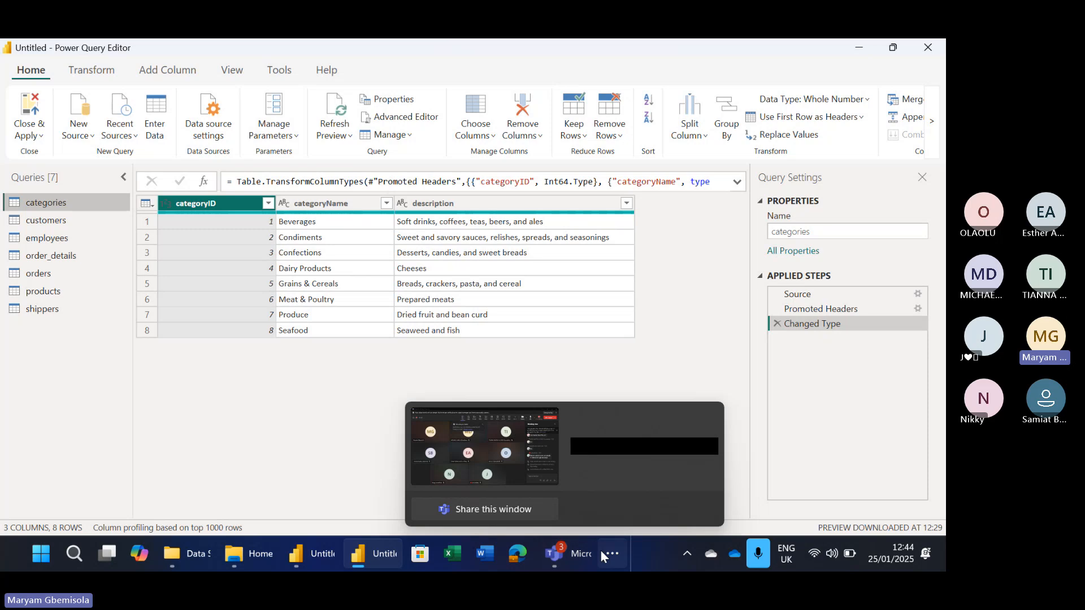
pyautogui.click(612, 557)
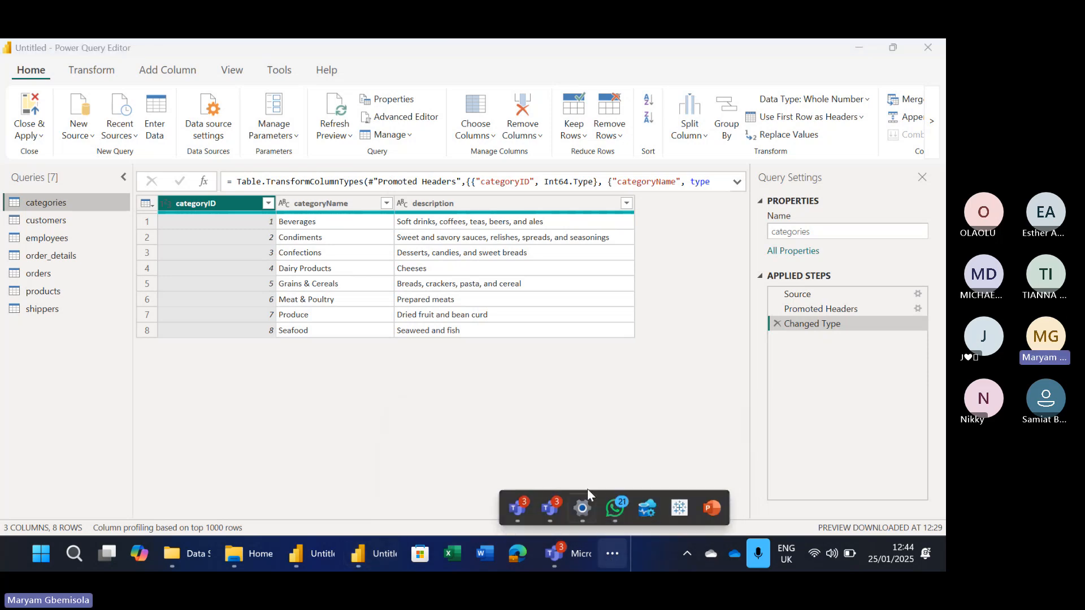
pyautogui.click(555, 515)
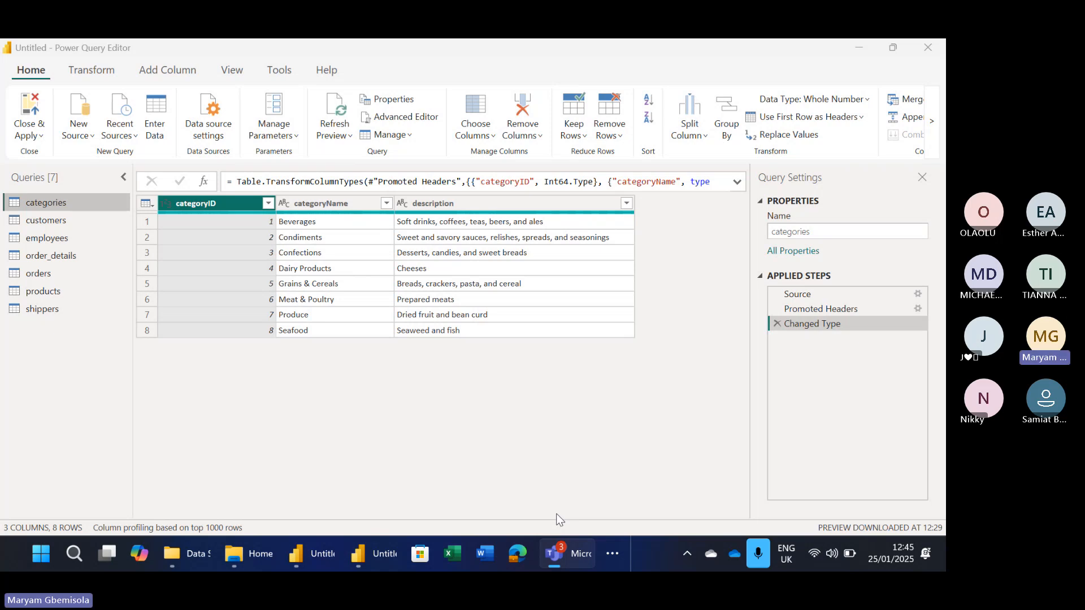
pyautogui.click(612, 553)
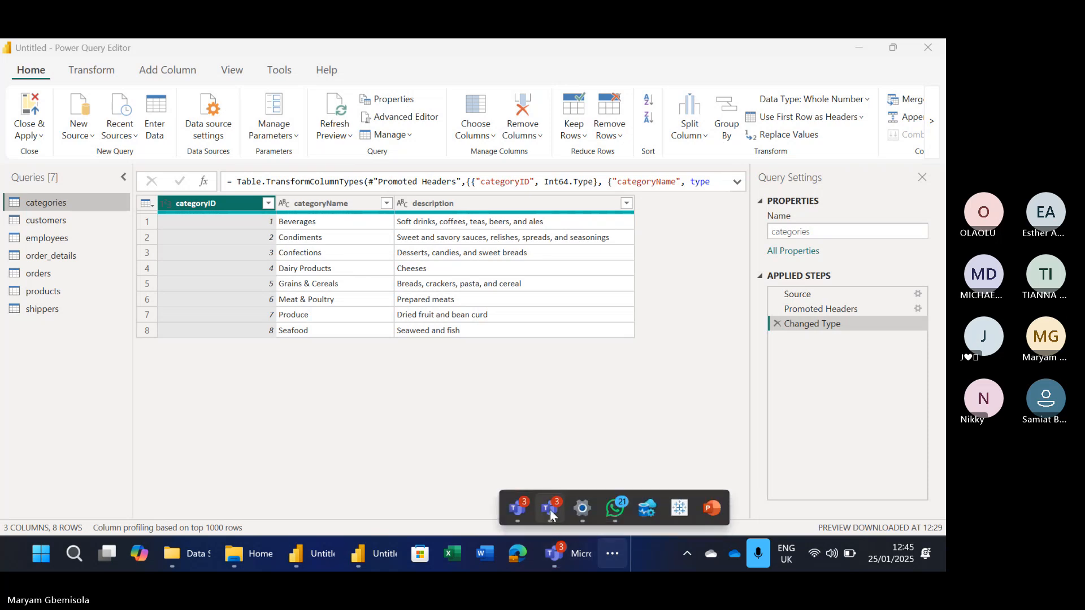
pyautogui.click(550, 508)
pyautogui.click(621, 554)
pyautogui.moveTo(553, 511)
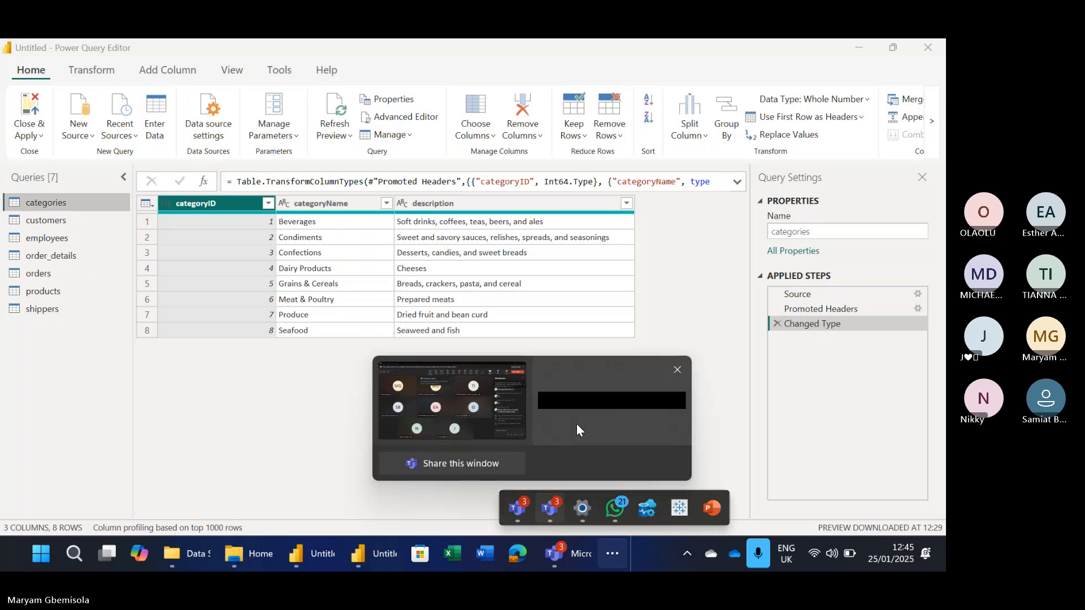
pyautogui.moveTo(576, 424)
pyautogui.click(541, 422)
# Mute and unmute the meeting microphone, and switch back to Power Query Editor
pyautogui.click(762, 100)
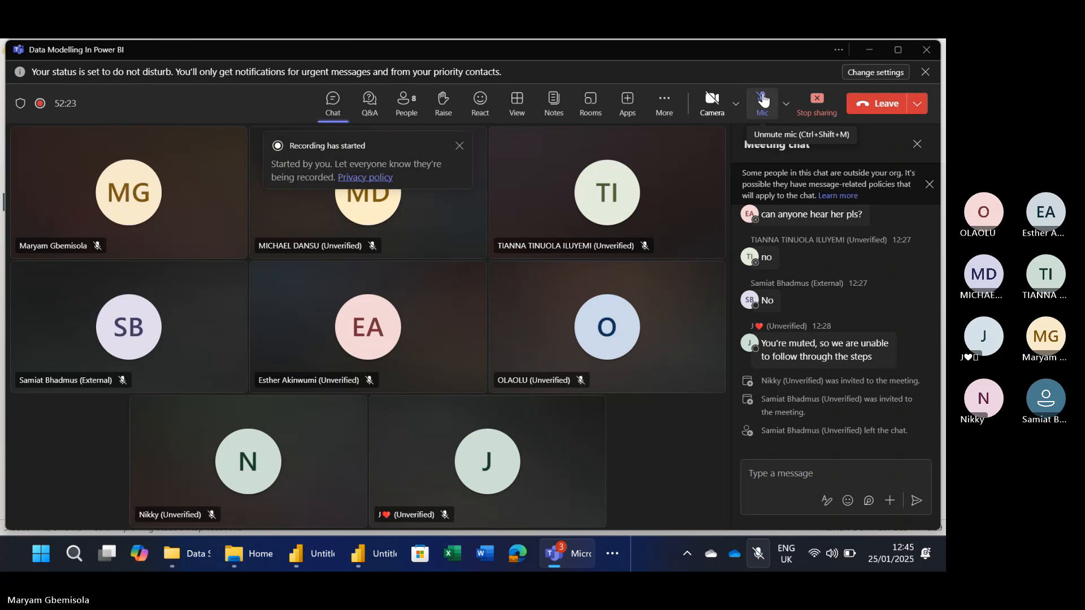
pyautogui.click(762, 99)
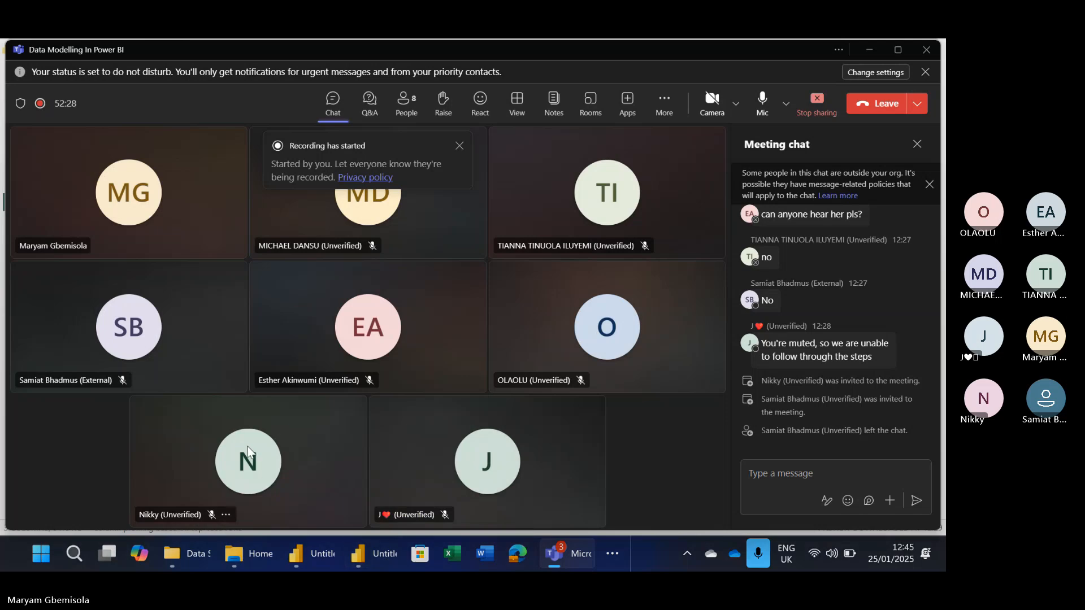
pyautogui.moveTo(380, 567)
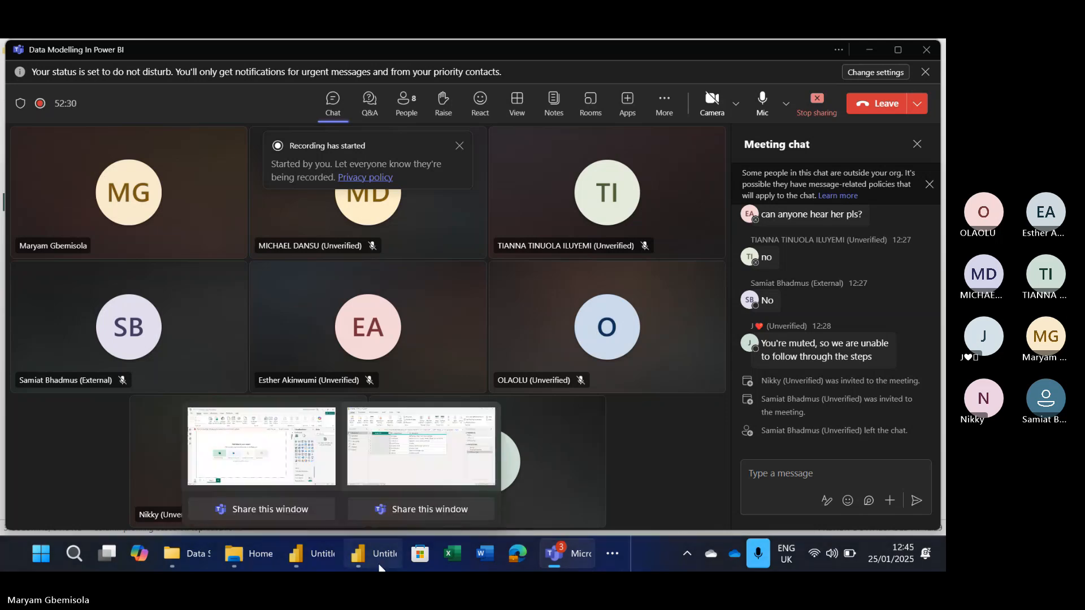
pyautogui.click(395, 479)
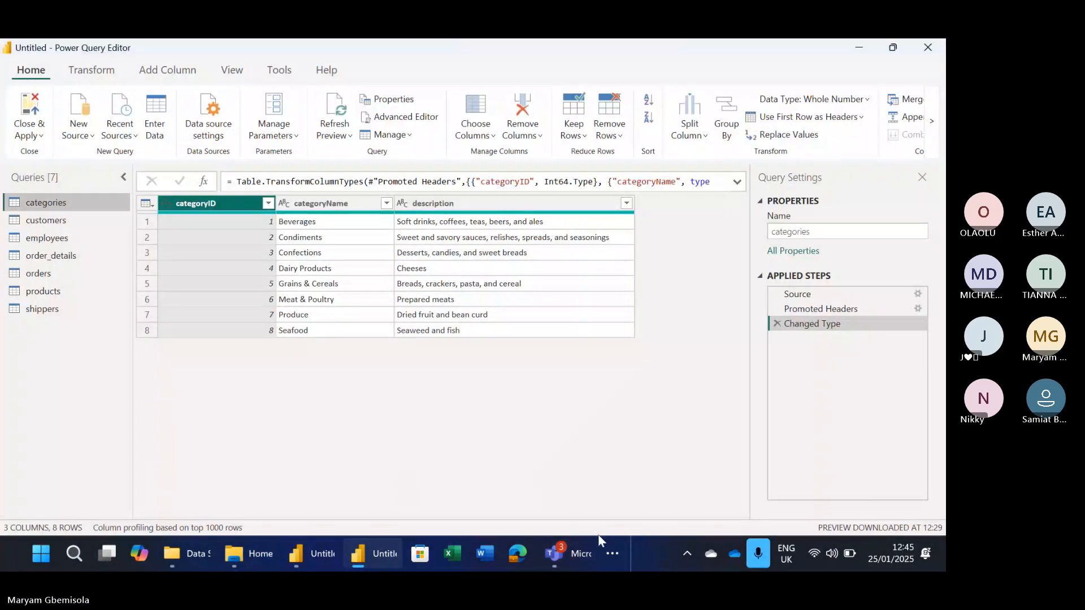
# Preview the Teams meeting window to check the meeting chat for participants' messages
pyautogui.moveTo(581, 551)
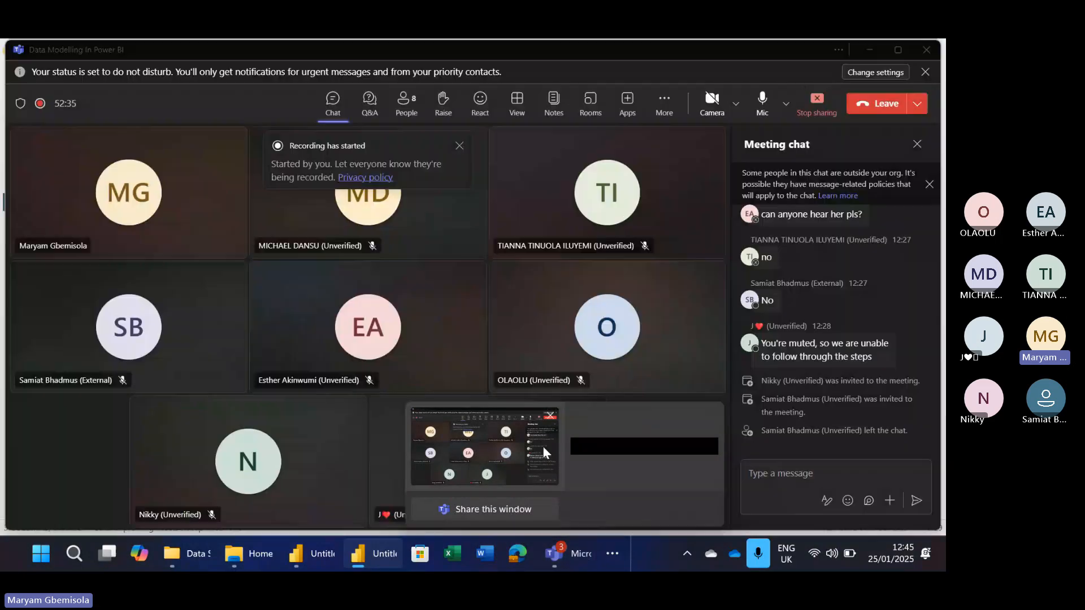
pyautogui.moveTo(543, 446)
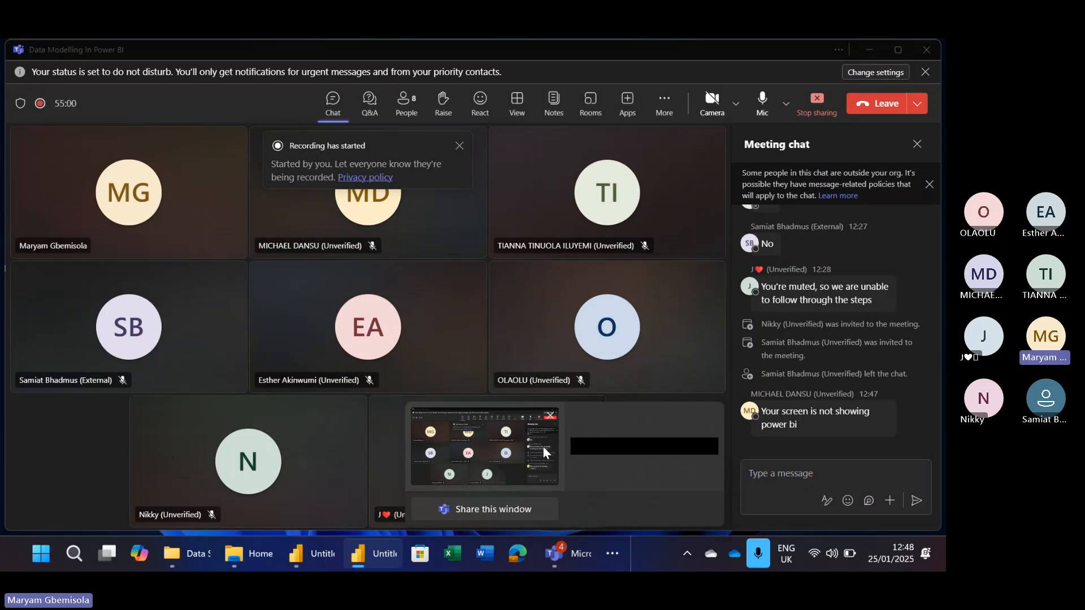
# Display the blank report window in Power BI Desktop and return to Power Query Editor
pyautogui.click(336, 551)
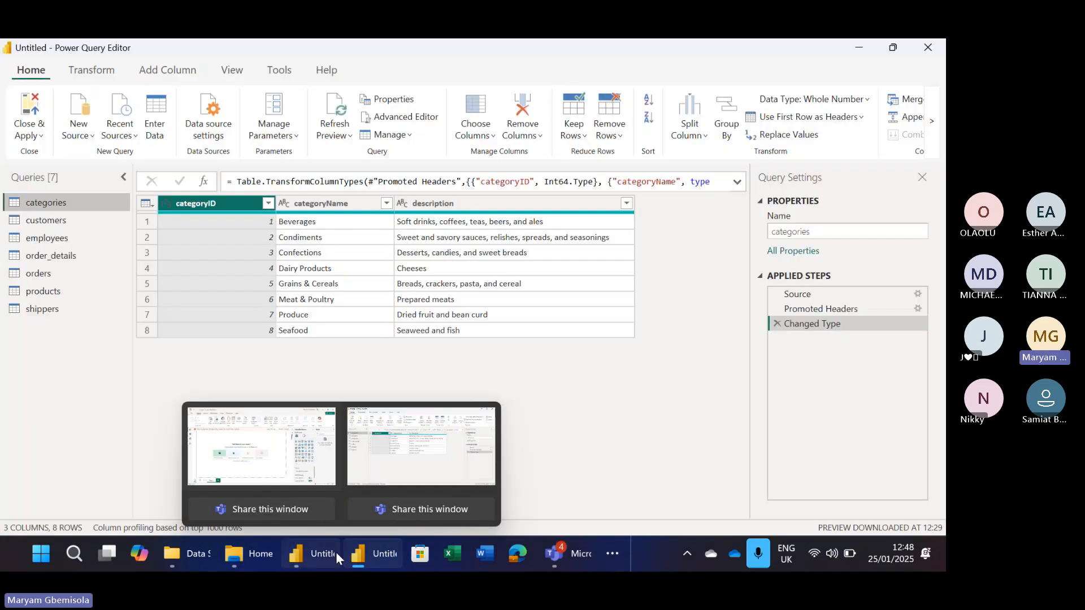
pyautogui.click(307, 540)
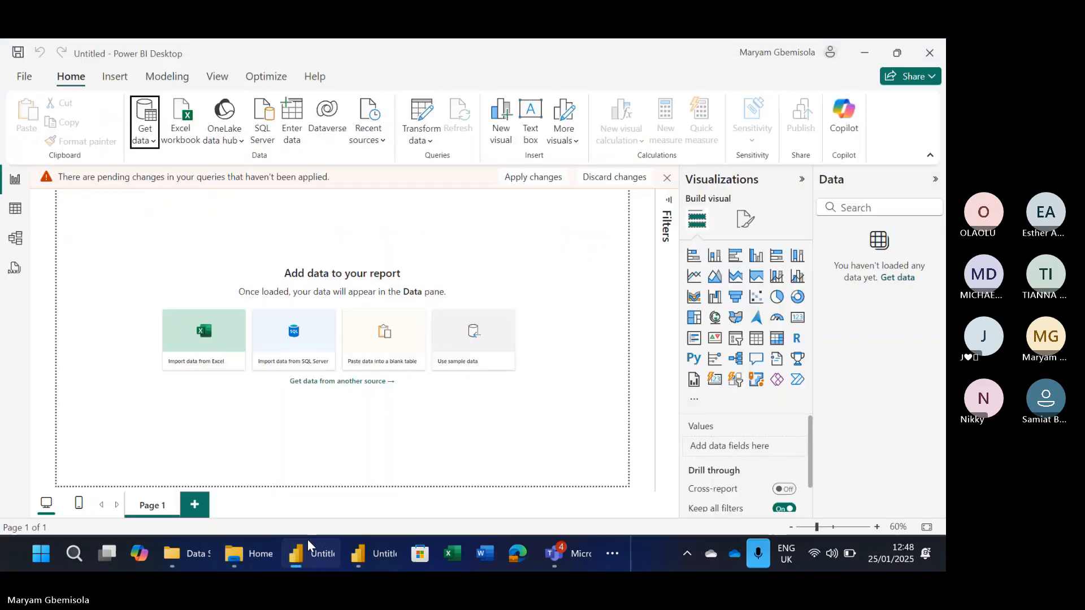
pyautogui.click(374, 557)
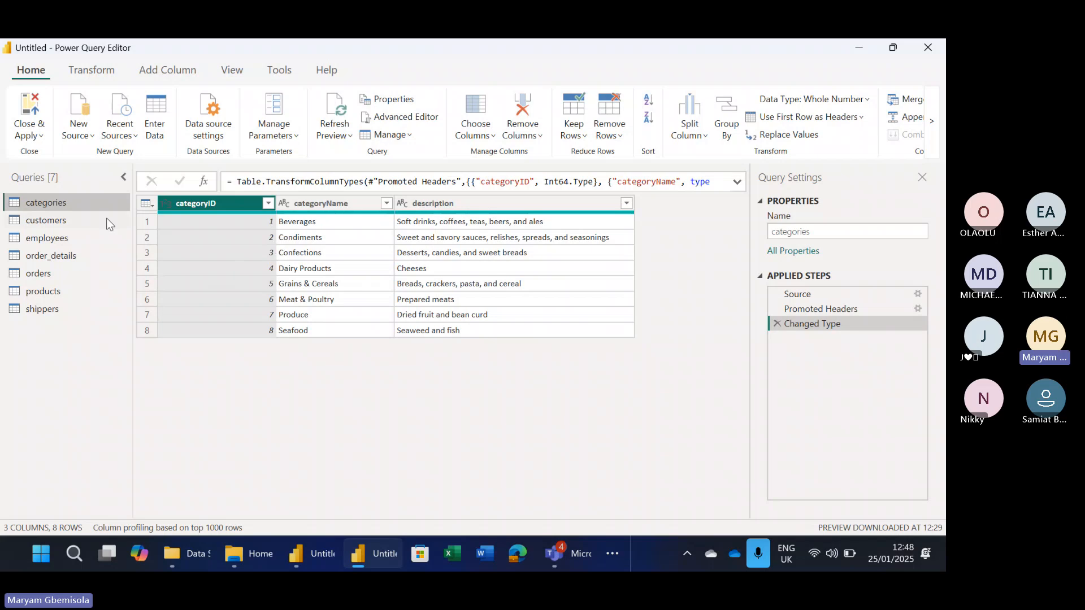
# Display the customers query and examine its headers and data from Column1 through Column6
pyautogui.click(73, 219)
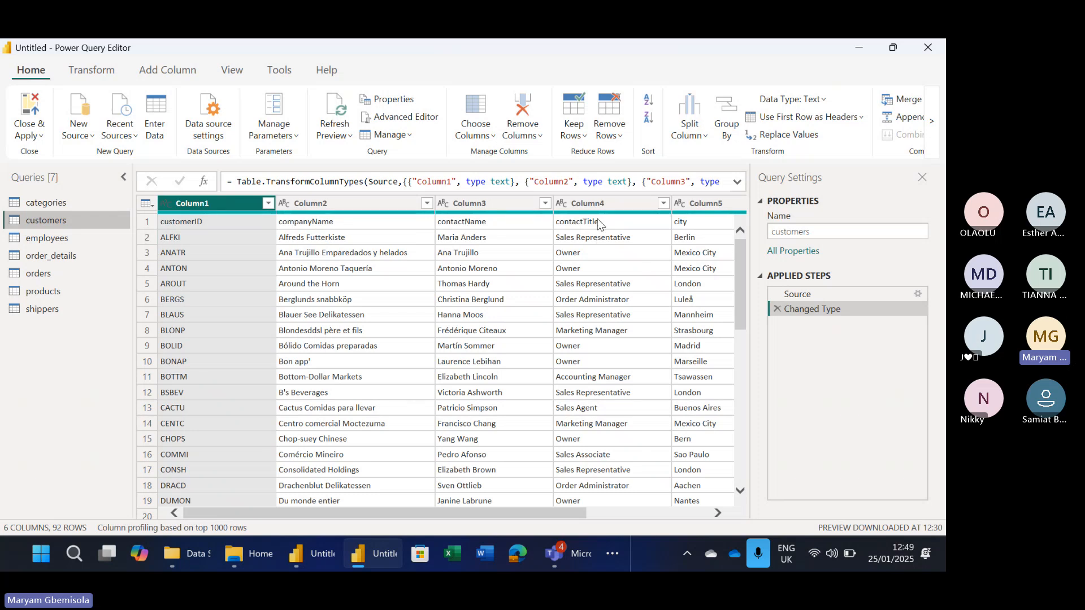
pyautogui.click(719, 514)
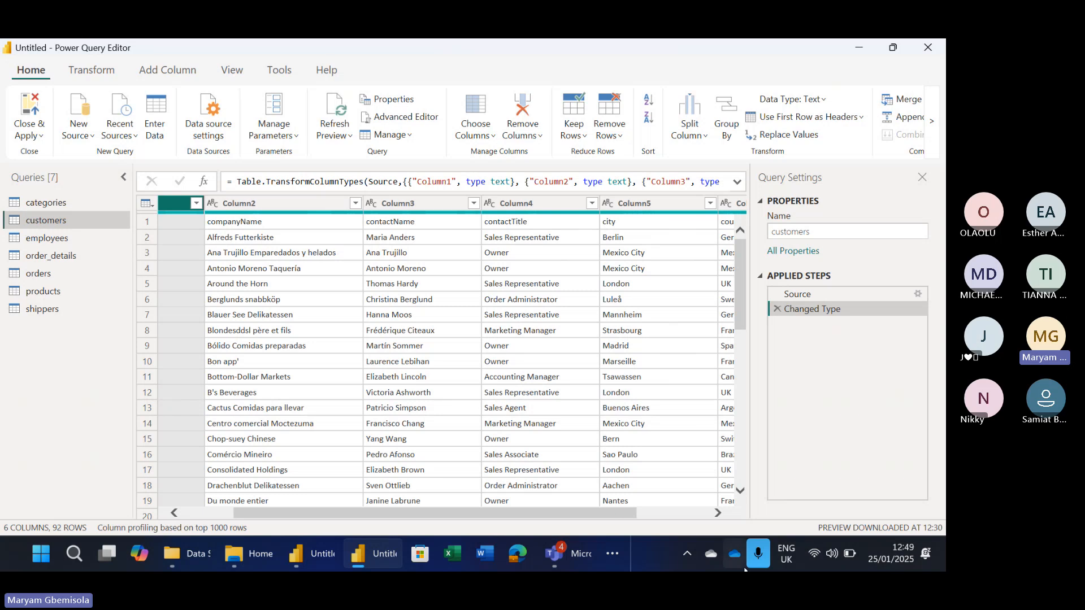
pyautogui.click(718, 513)
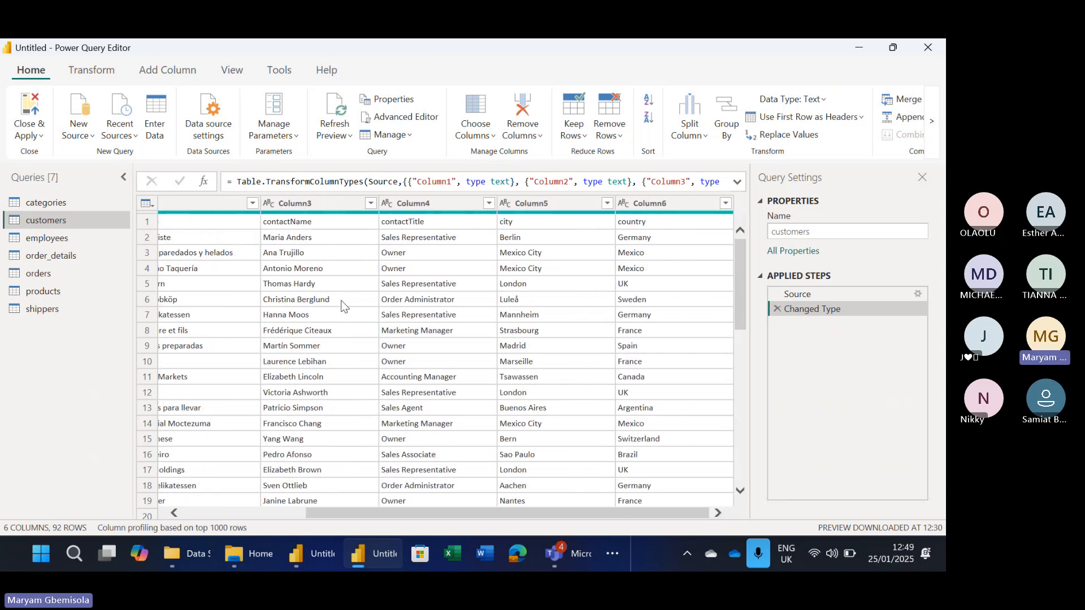
pyautogui.click(177, 512)
pyautogui.click(177, 512)
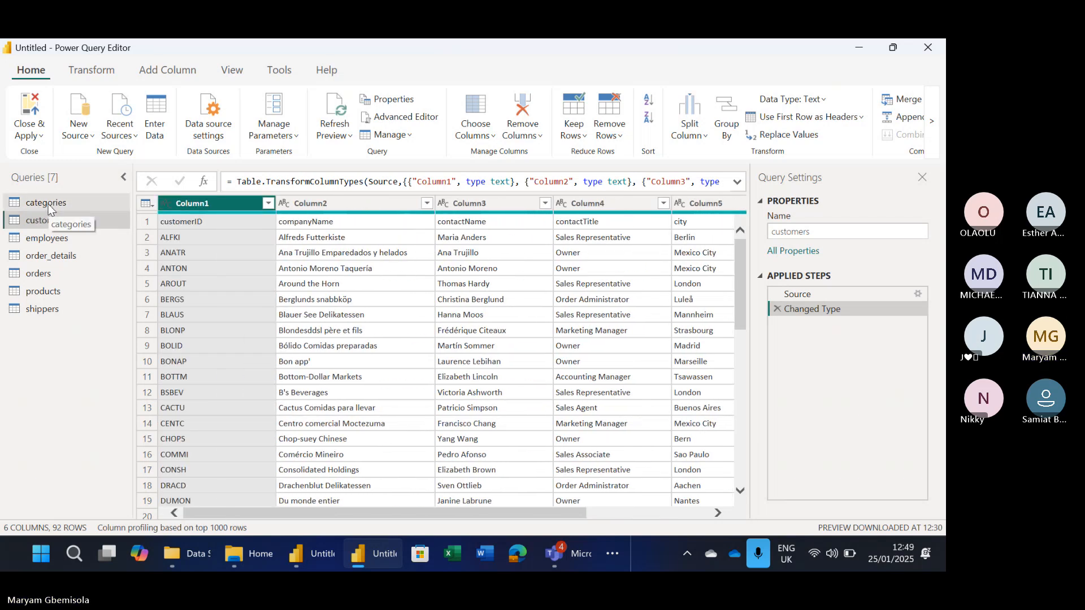
# Compare the column headers of the categories query with those across the full width of the customers query
pyautogui.click(49, 205)
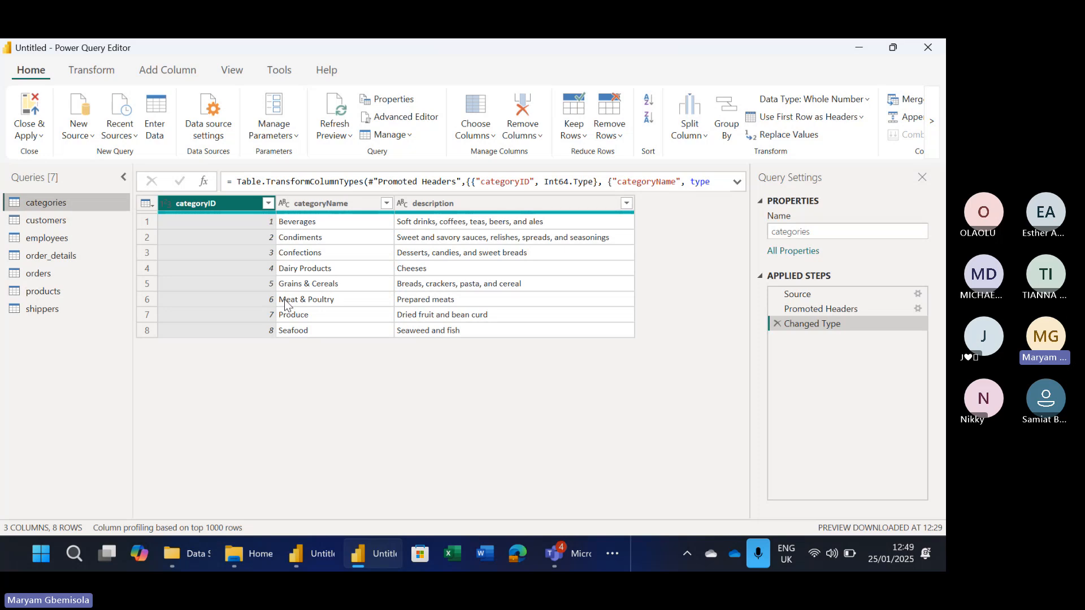
pyautogui.click(52, 218)
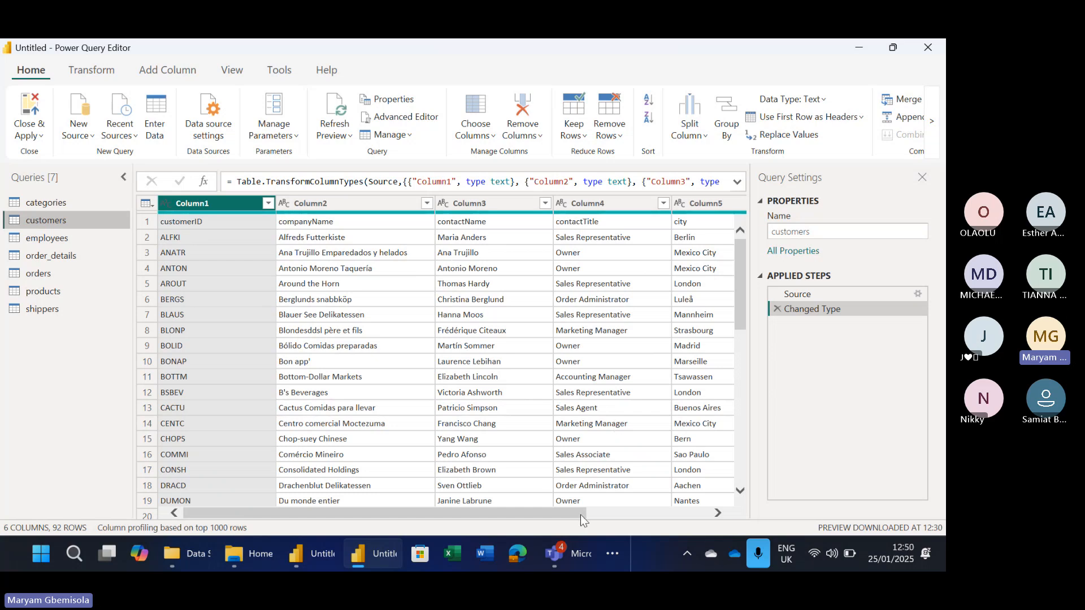
pyautogui.click(717, 515)
pyautogui.click(717, 513)
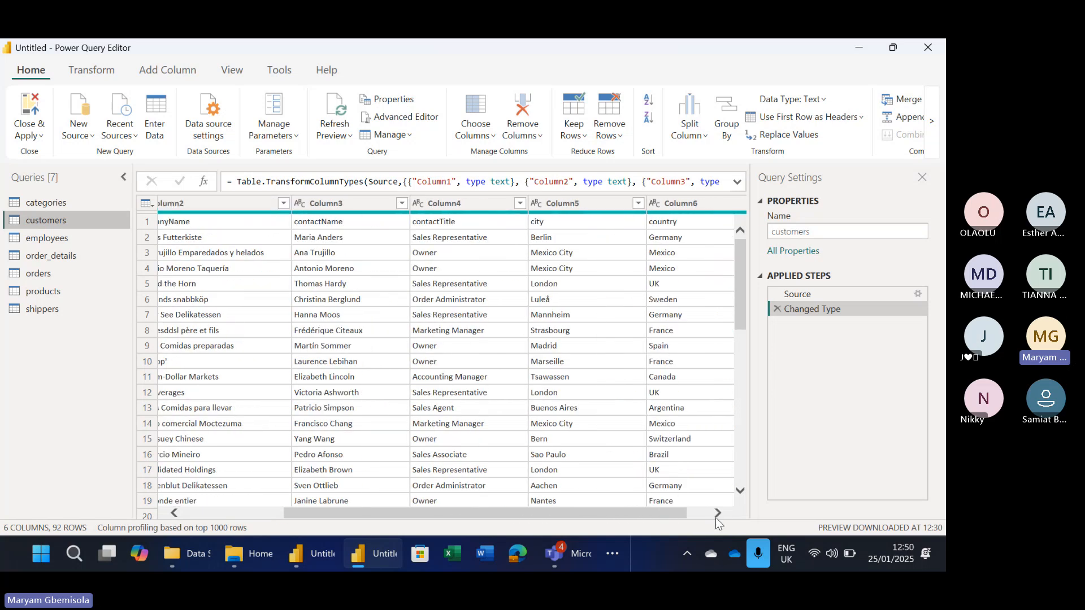
pyautogui.click(717, 513)
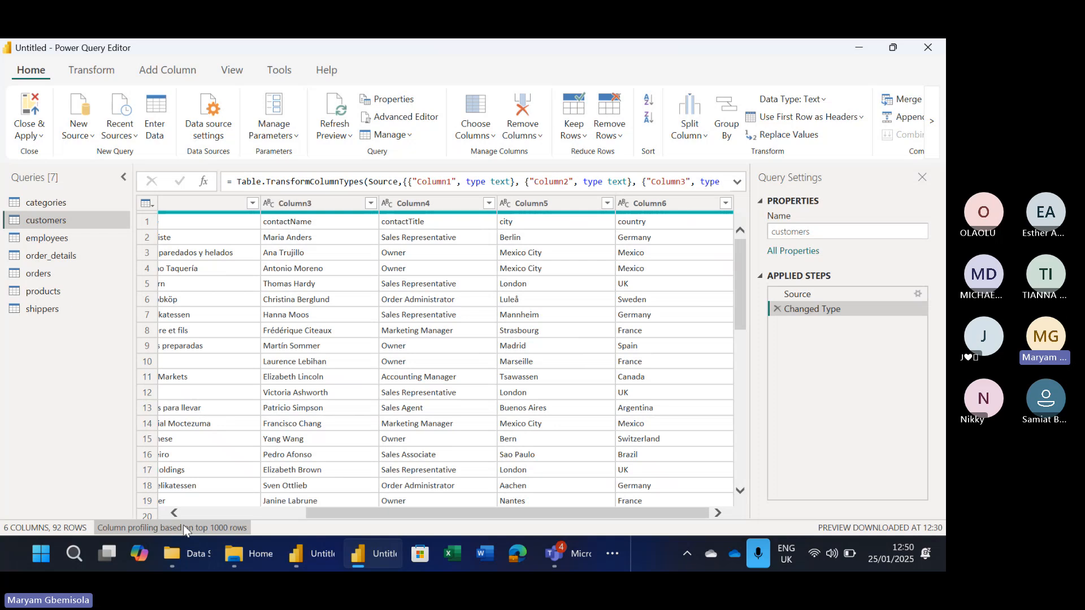
pyautogui.click(174, 512)
pyautogui.click(174, 512)
pyautogui.click(174, 512)
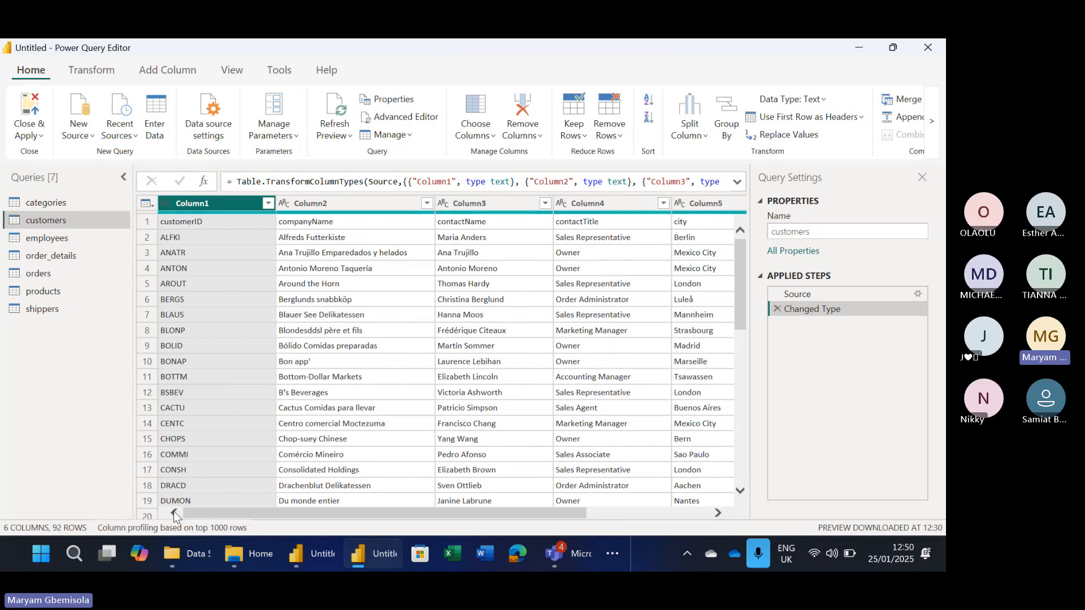
# Recheck the headers of the categories and customers queries, and examine the employees query through its reportsTo column
pyautogui.click(32, 206)
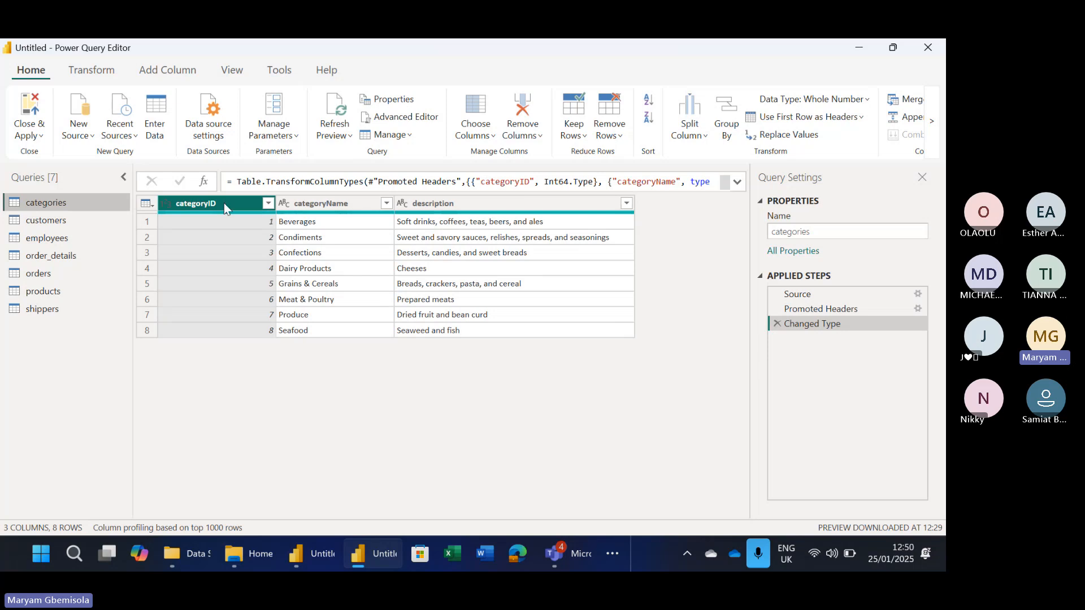
pyautogui.click(96, 222)
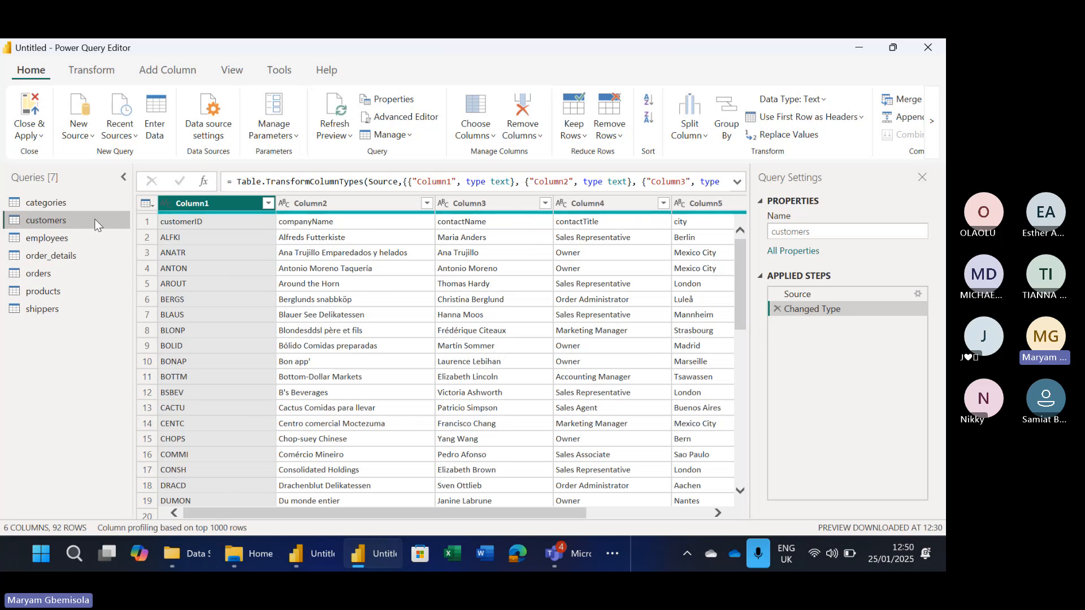
pyautogui.click(69, 242)
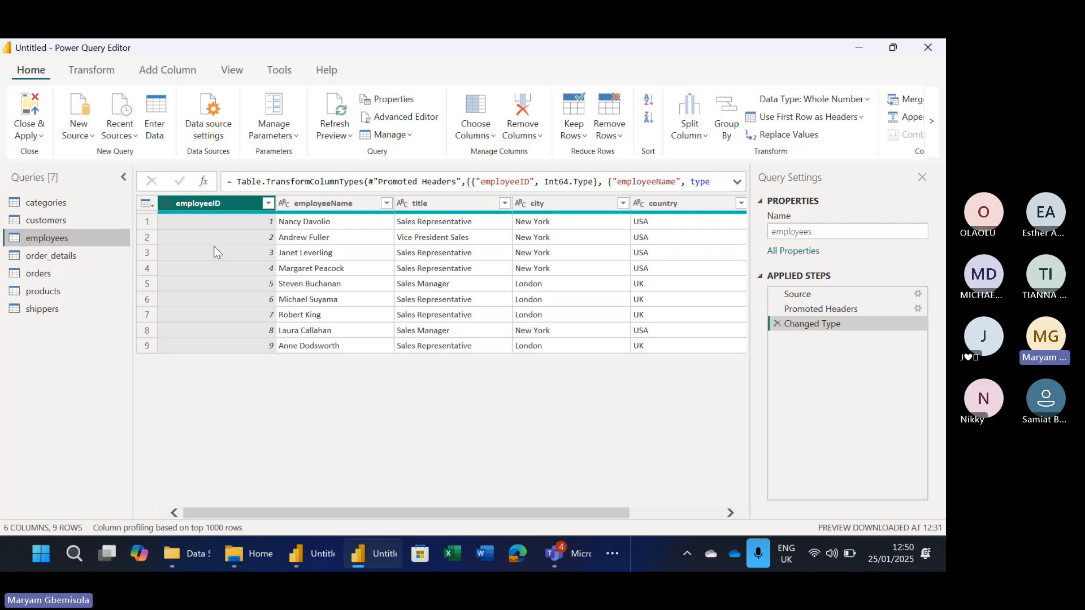
pyautogui.click(730, 512)
pyautogui.click(731, 512)
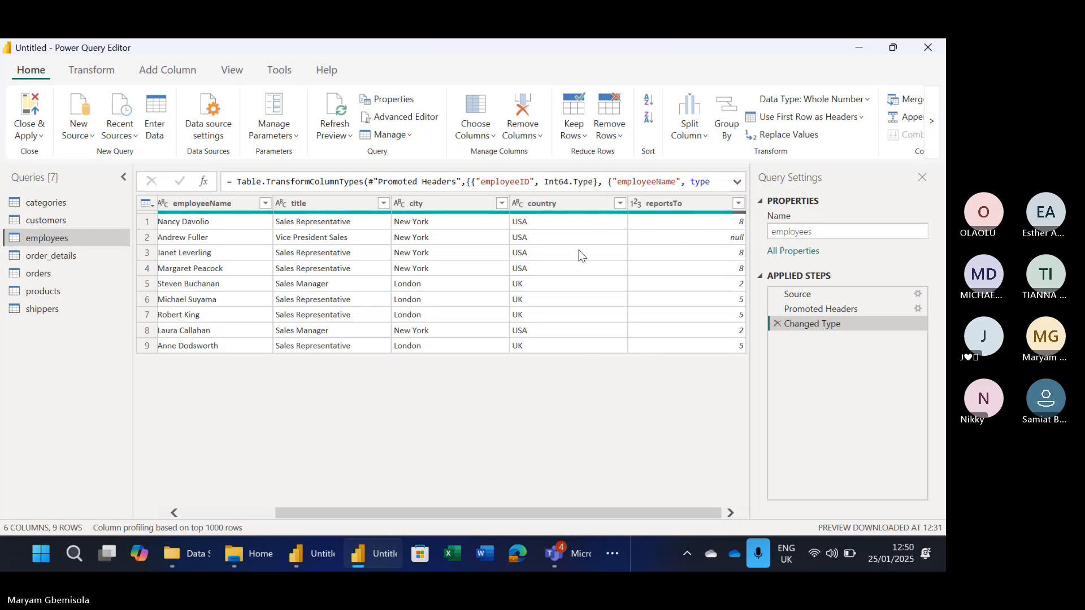
# Examine the order_details query through its discount column and the orders query through its freight column
pyautogui.click(78, 256)
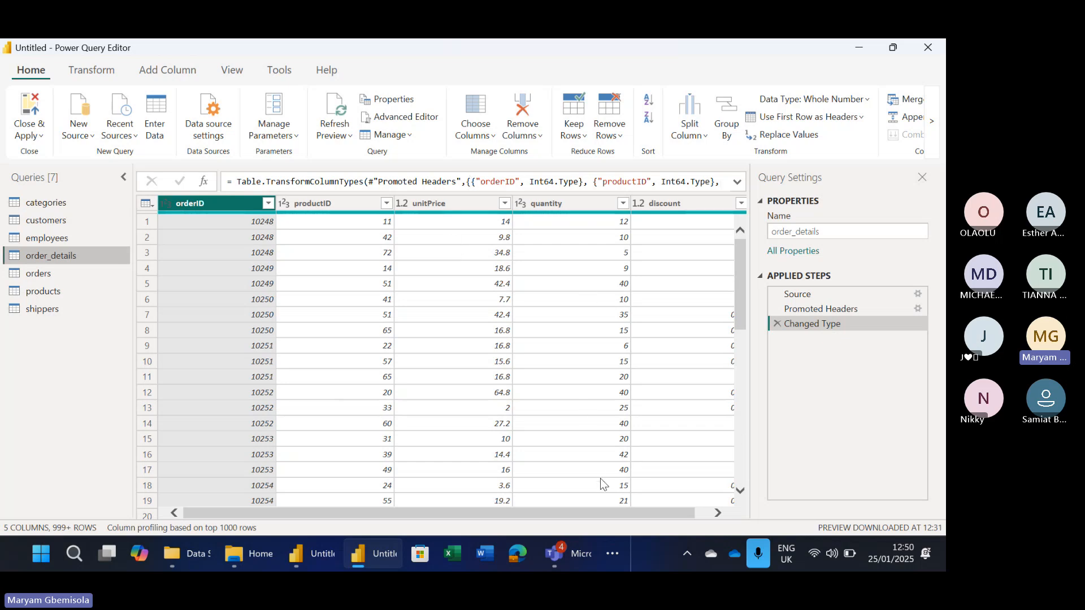
pyautogui.click(717, 512)
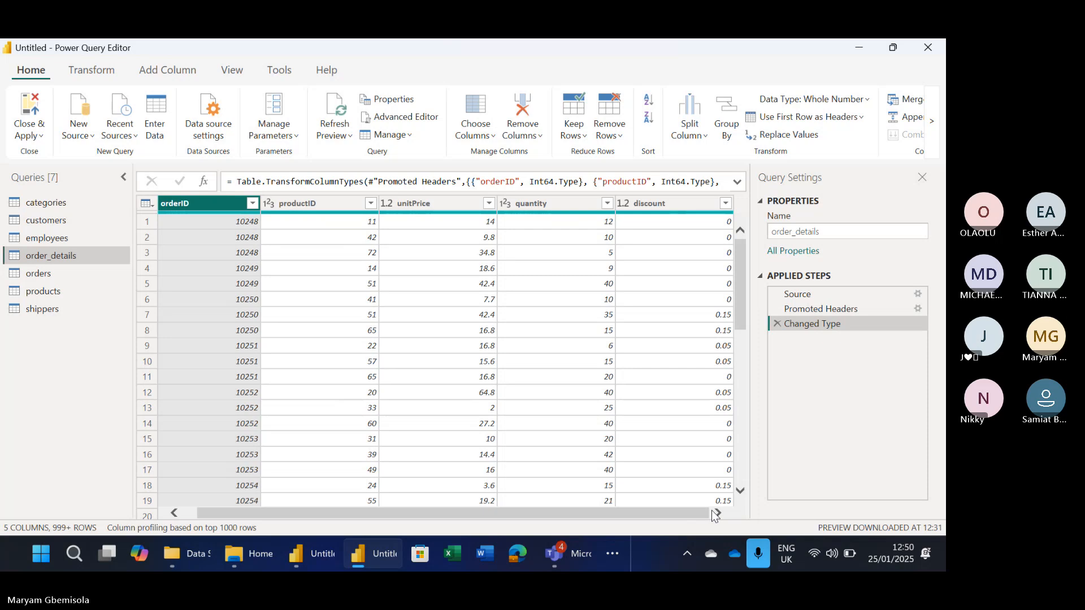
pyautogui.click(65, 269)
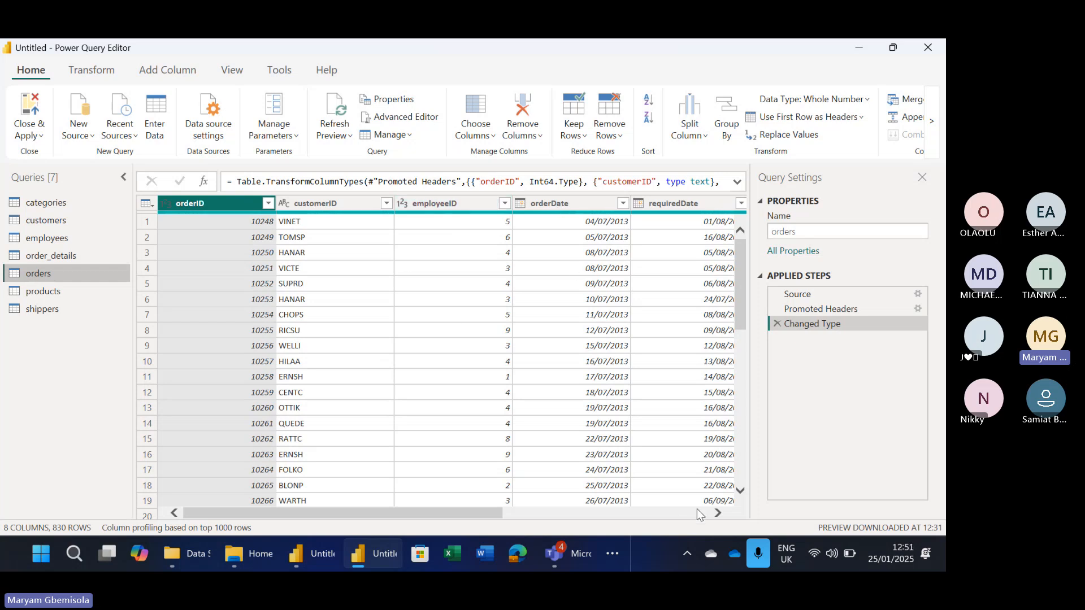
pyautogui.click(718, 512)
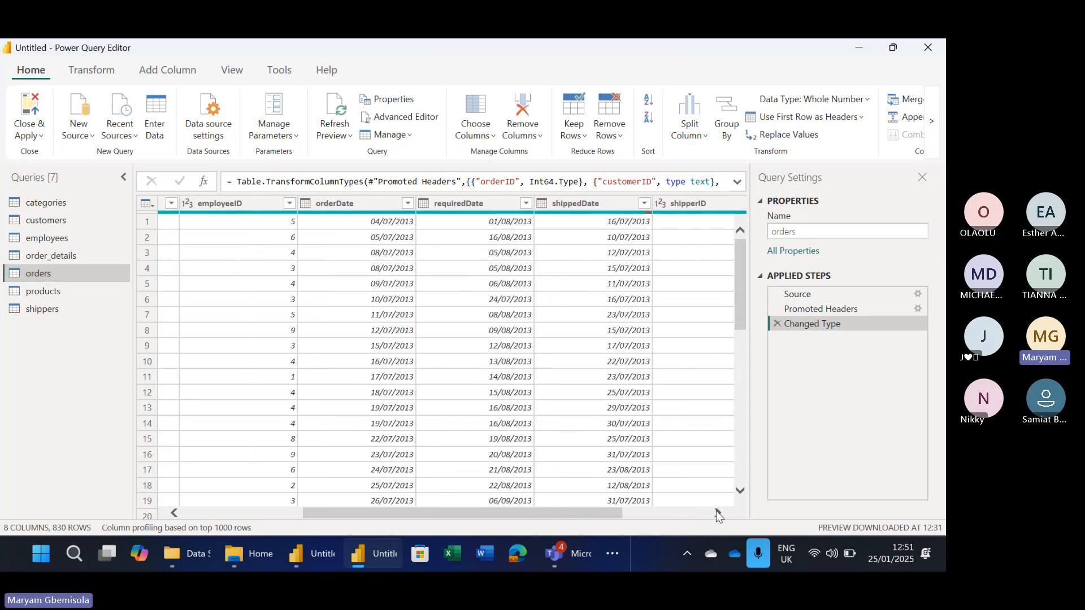
pyautogui.click(718, 512)
pyautogui.click(718, 513)
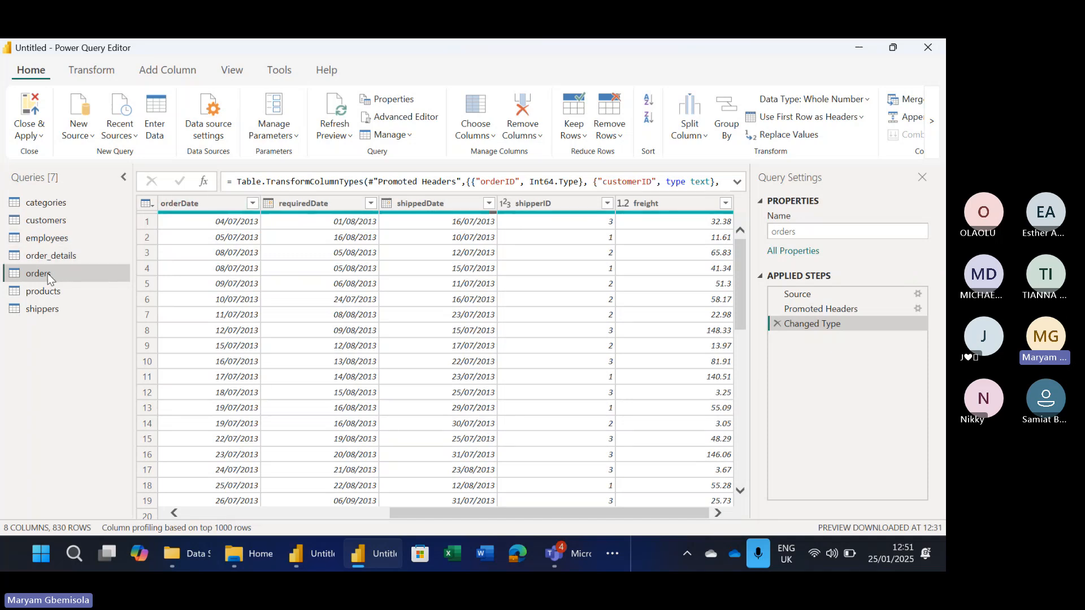
# Examine the products query through categoryID and the shippers query, and return to the categories query
pyautogui.click(54, 295)
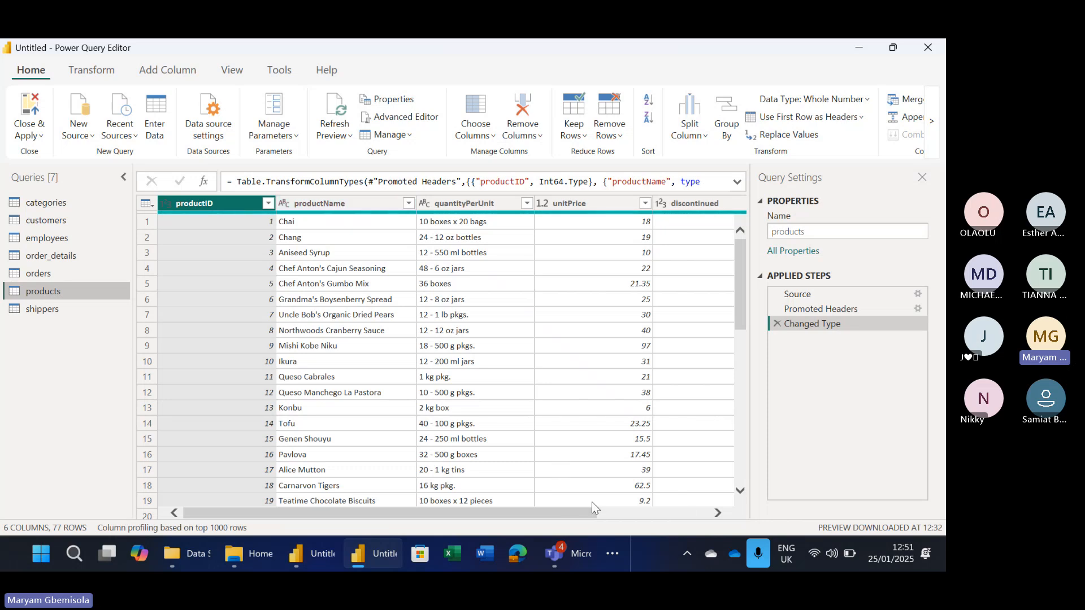
pyautogui.click(704, 514)
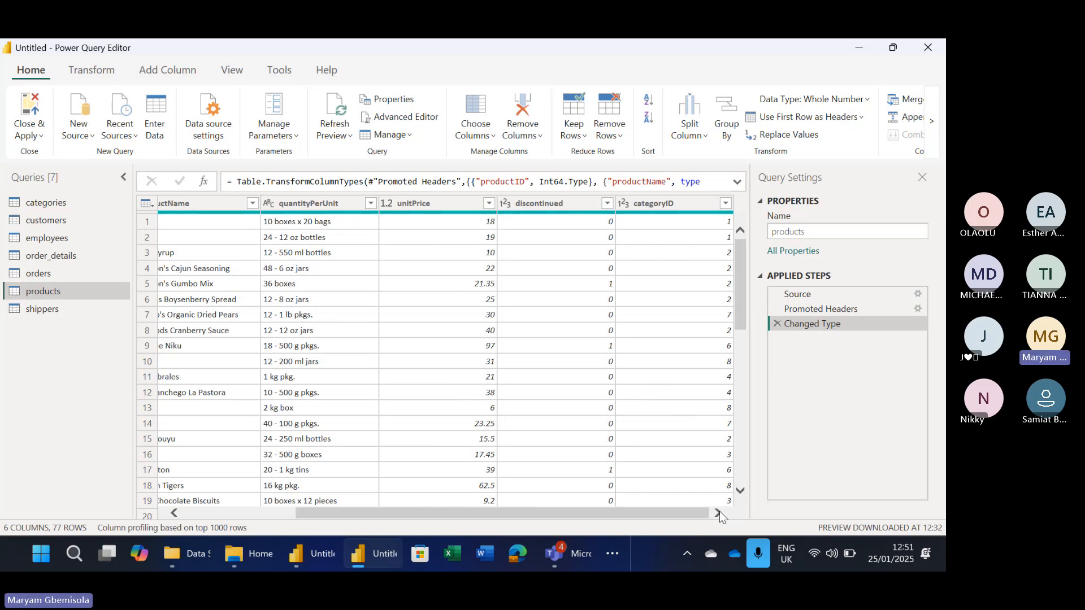
pyautogui.click(78, 315)
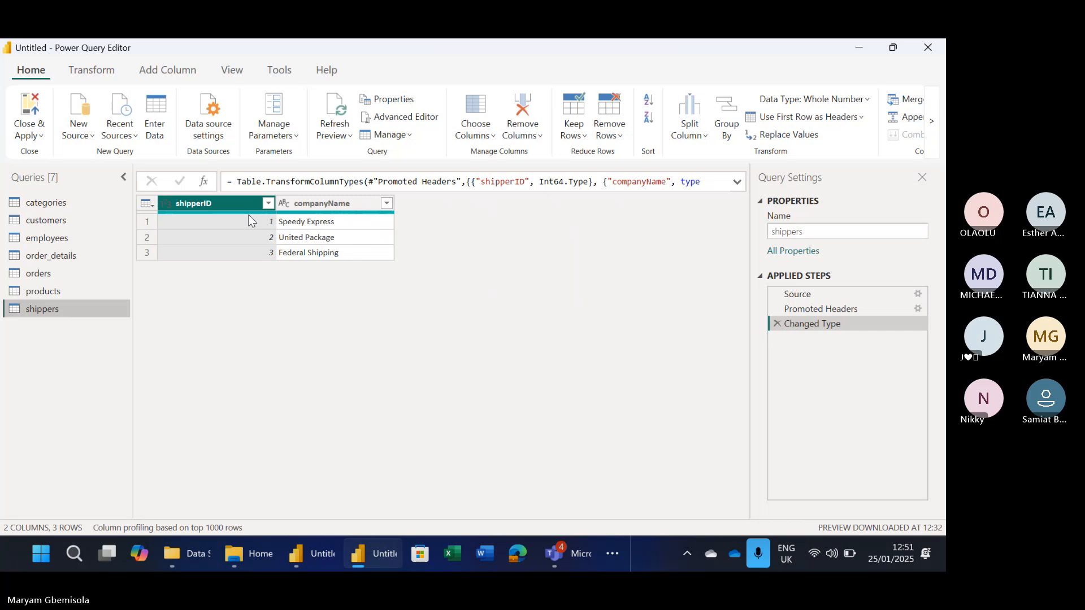
pyautogui.click(60, 203)
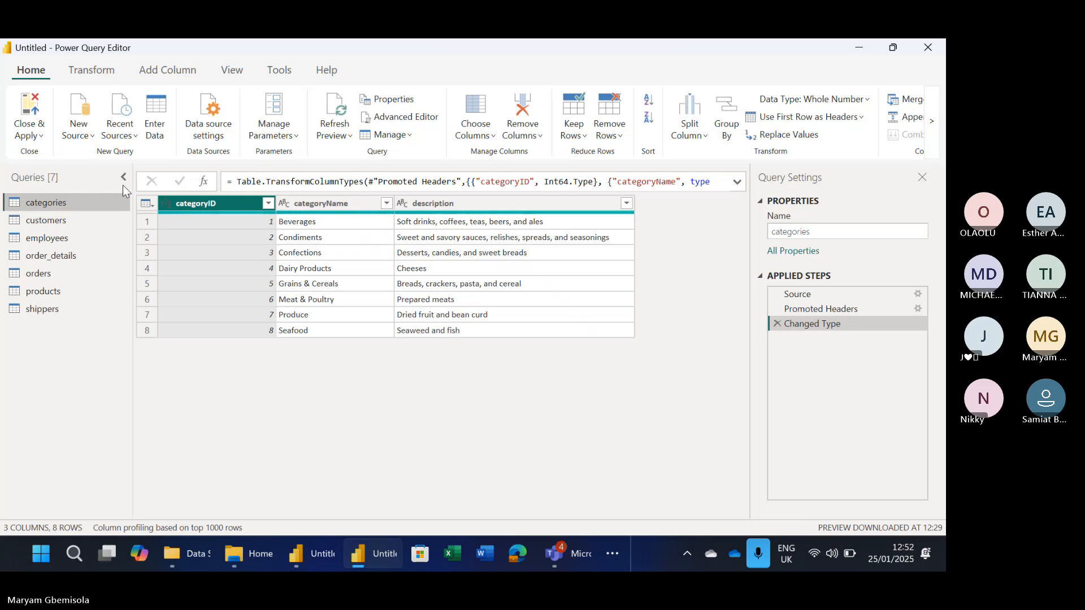
# Enable column quality, column distribution and column profile in the data preview of the categories query
pyautogui.click(233, 70)
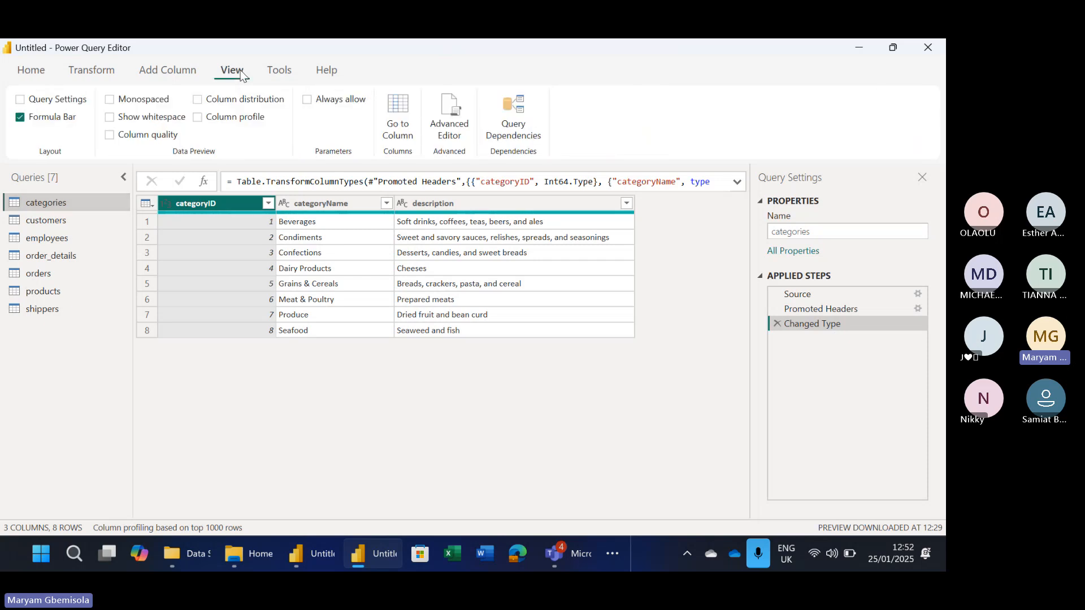
pyautogui.click(110, 136)
pyautogui.click(198, 100)
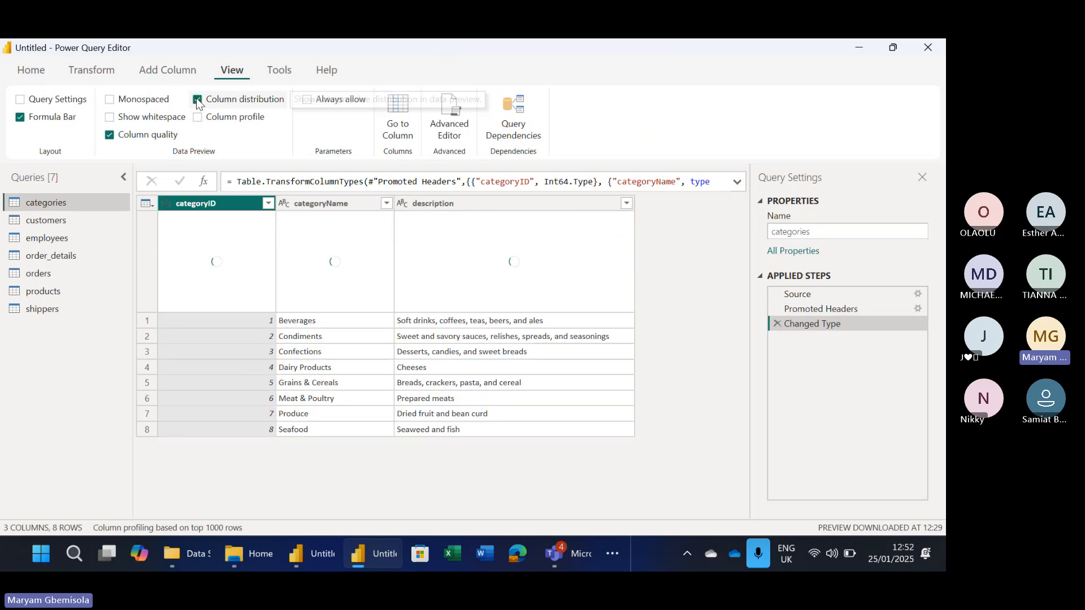
pyautogui.click(197, 117)
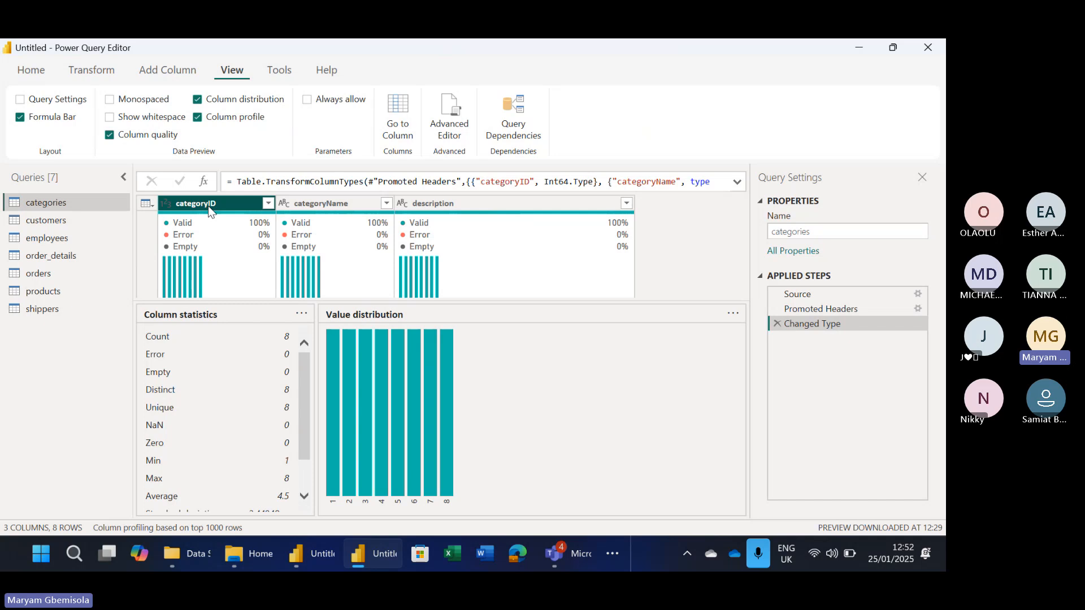
# Hide column distribution and column profile to view column quality alone, and re-enable column profile and column distribution
pyautogui.click(203, 104)
pyautogui.click(199, 119)
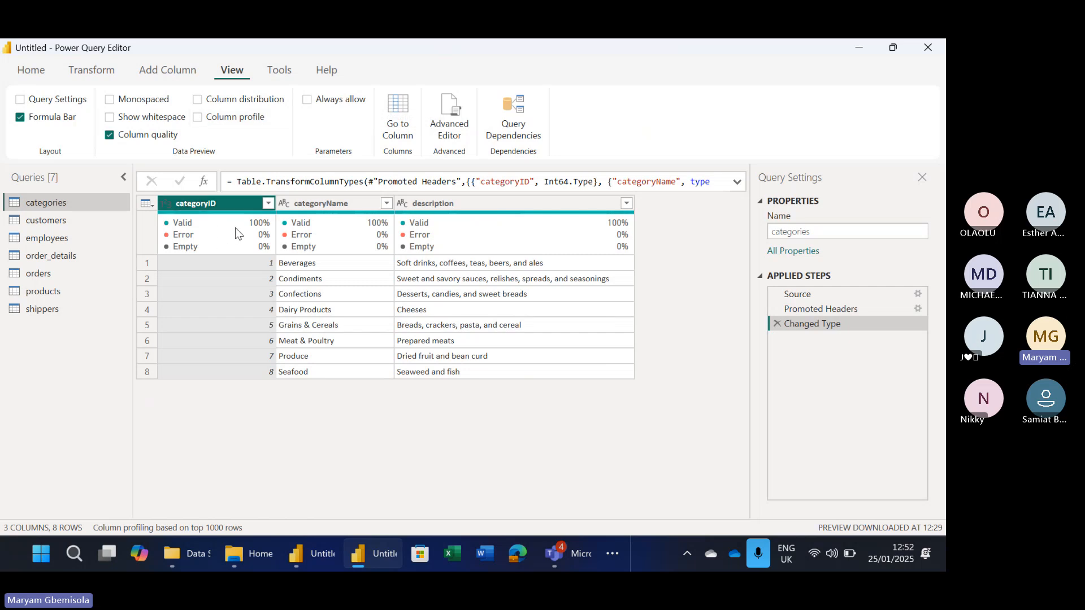
pyautogui.moveTo(263, 223)
pyautogui.click(200, 120)
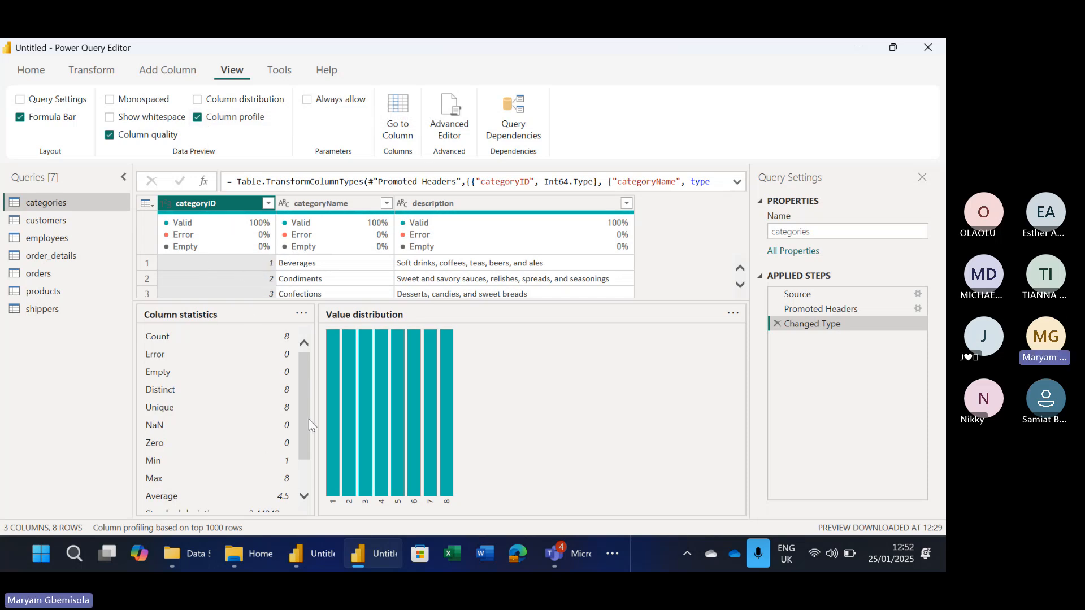
pyautogui.click(198, 100)
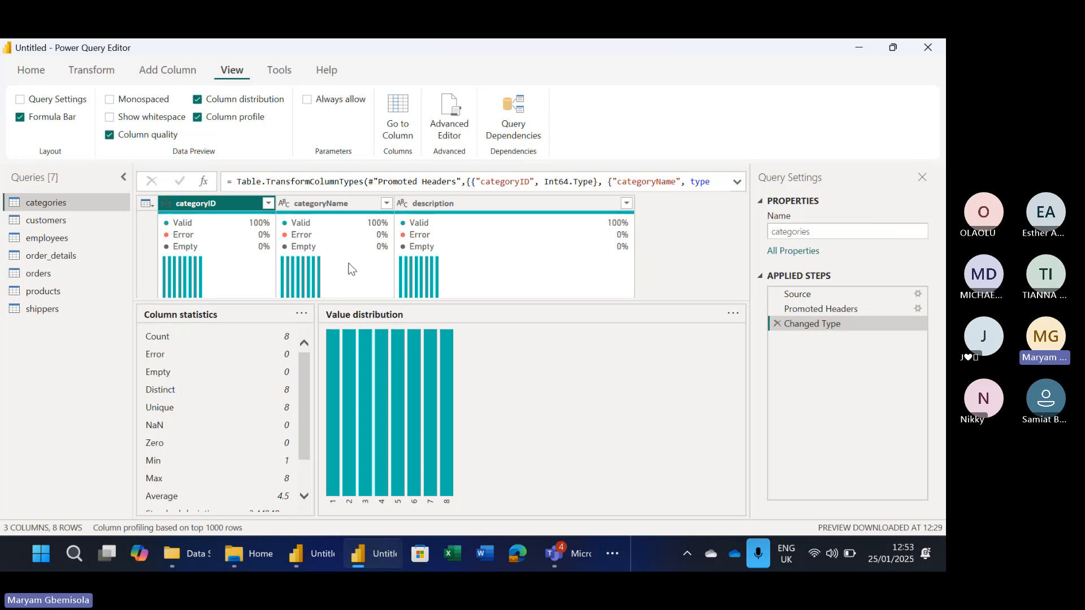
# Examine the column statistics and value distribution of categoryName, description and categoryID in the categories query
pyautogui.click(351, 208)
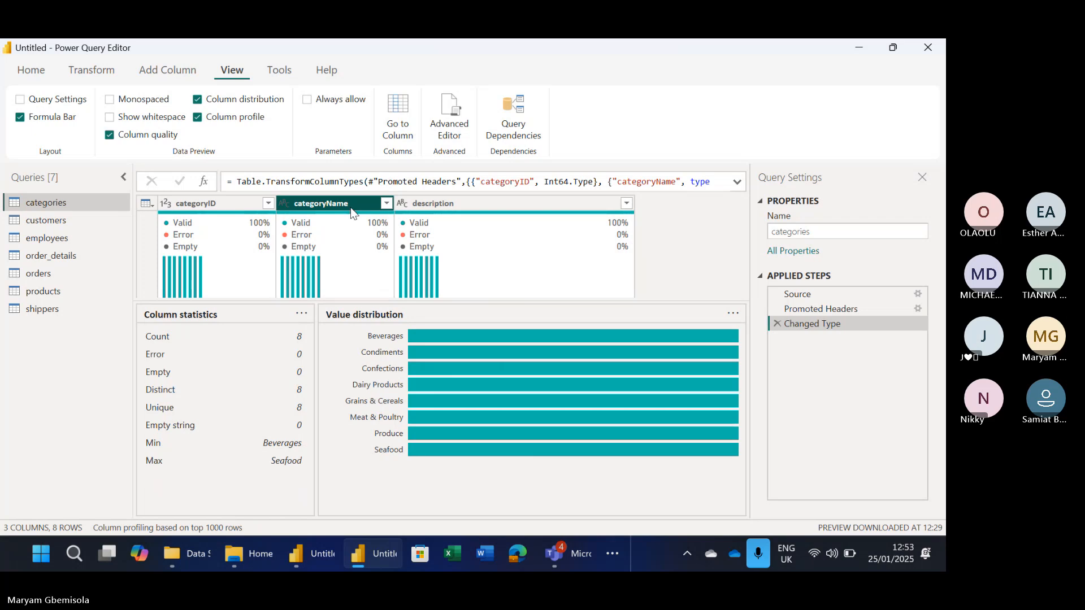
pyautogui.click(450, 210)
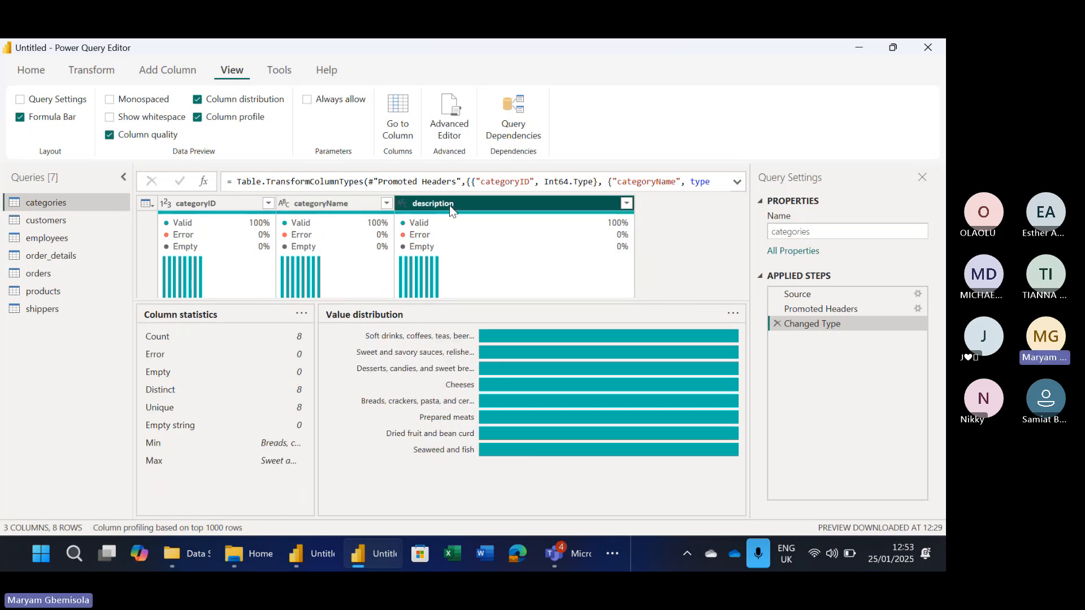
pyautogui.click(237, 207)
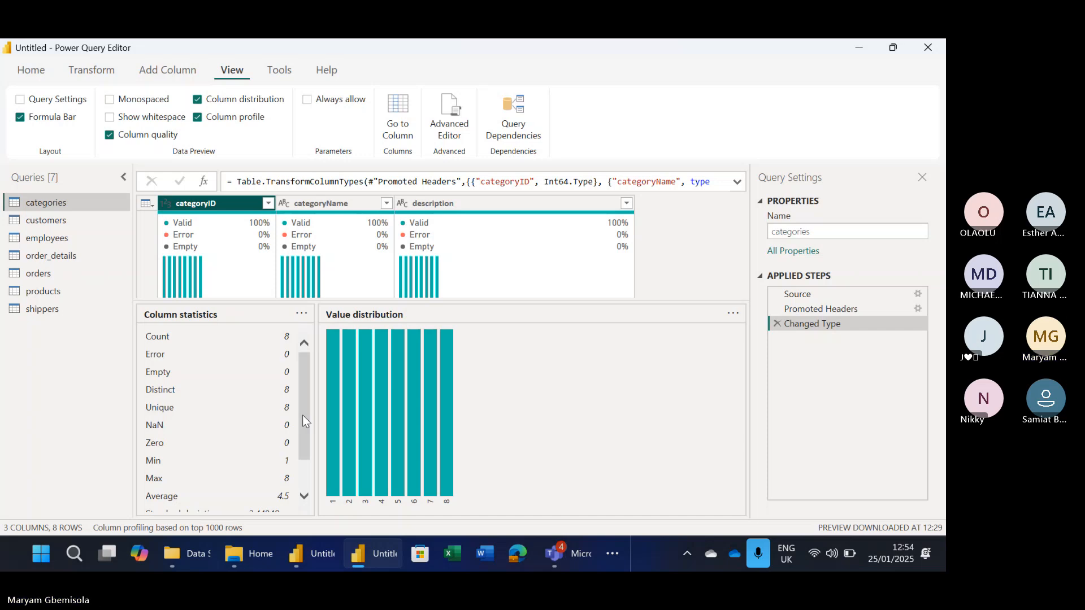
pyautogui.click(577, 555)
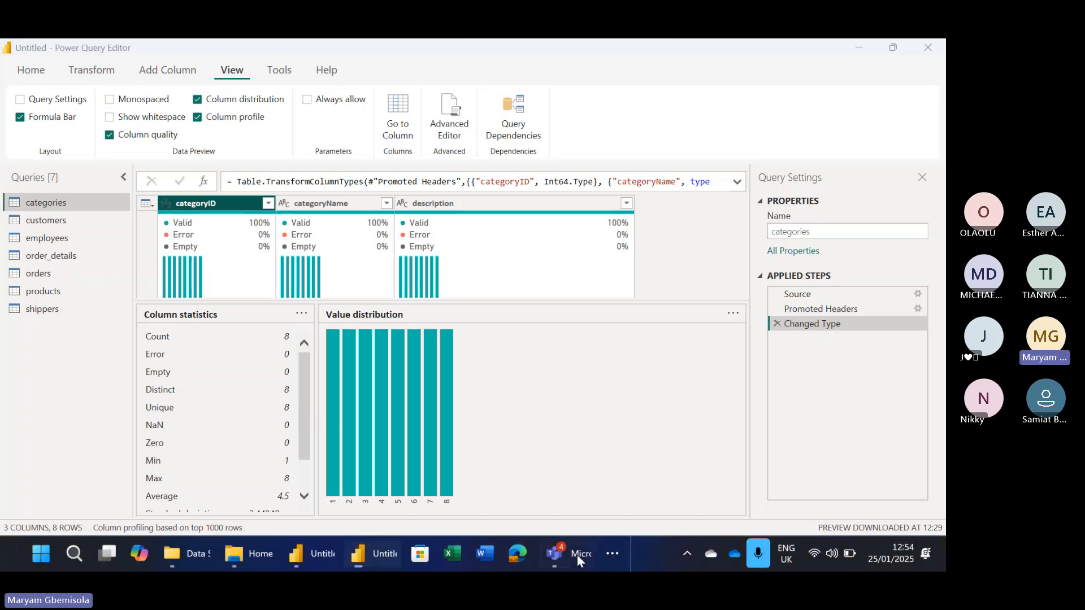
pyautogui.click(600, 553)
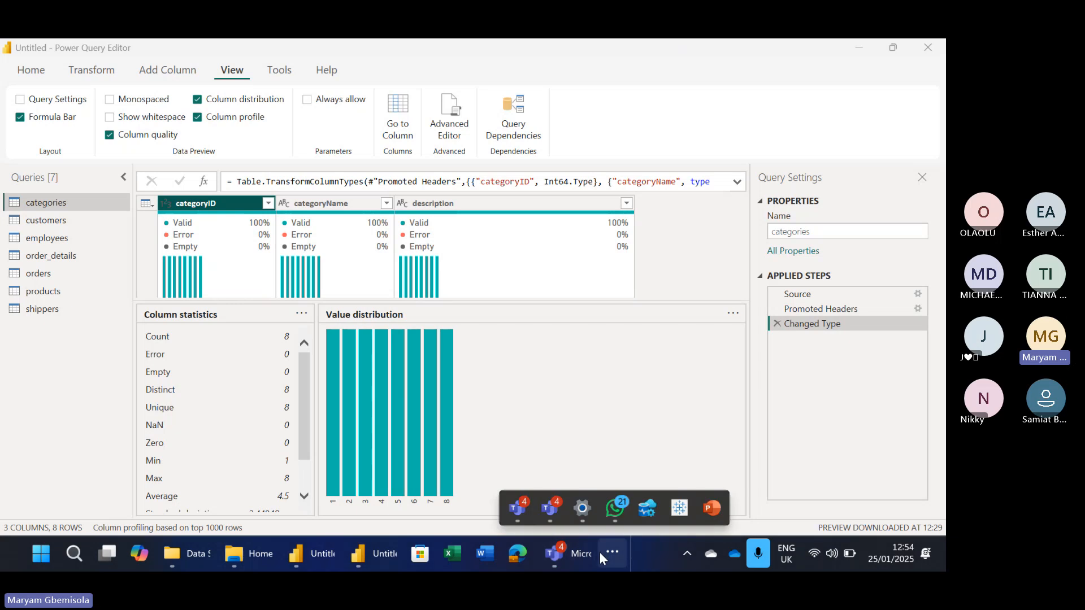
pyautogui.click(547, 504)
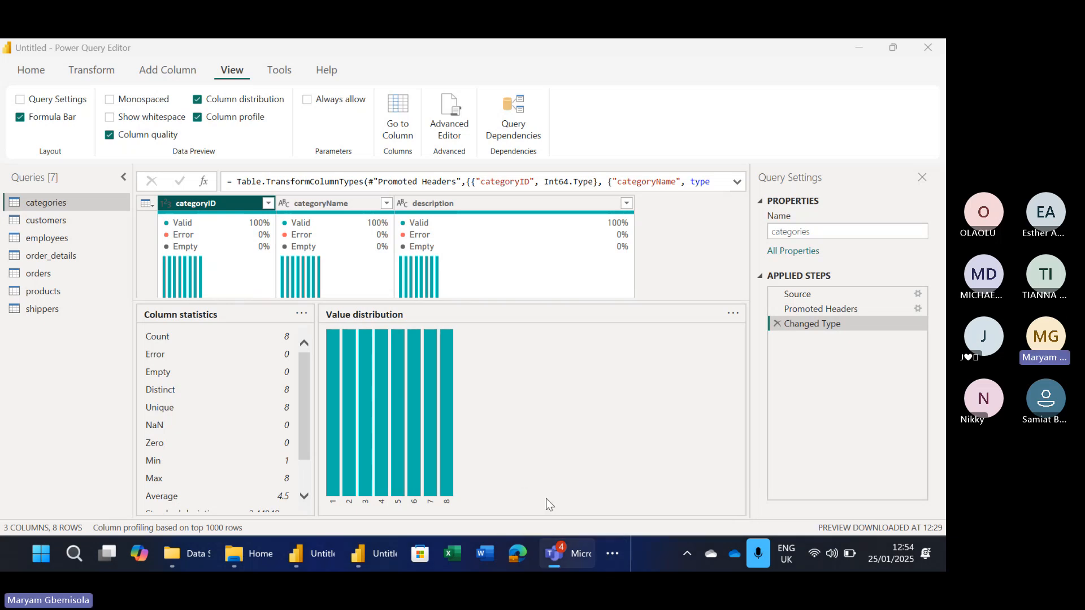
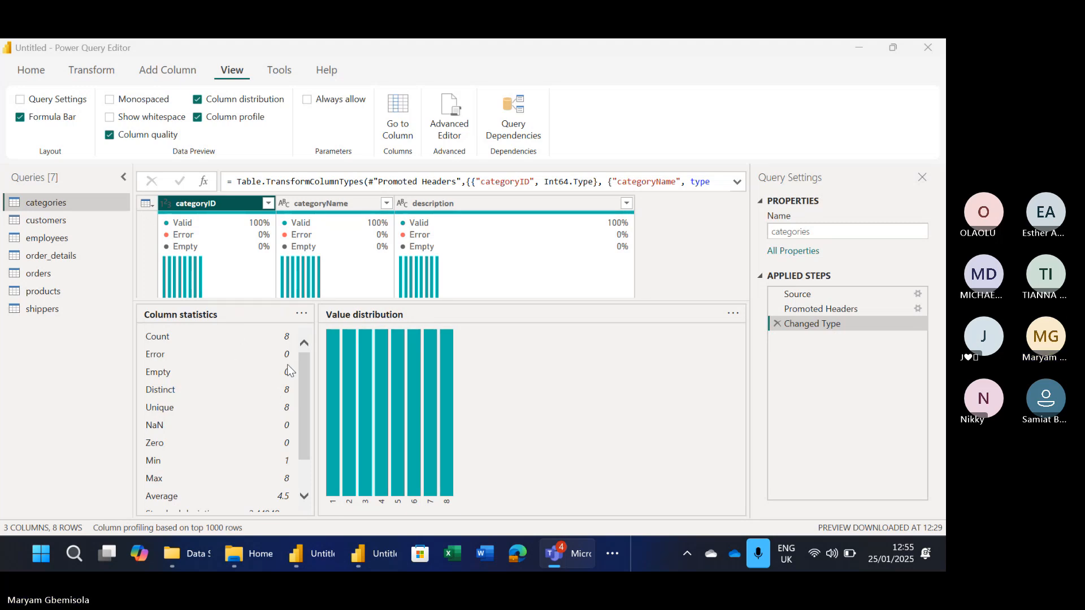
# Compare the column profiles of categoryName, description and categoryID in the categories query once more
pyautogui.click(314, 205)
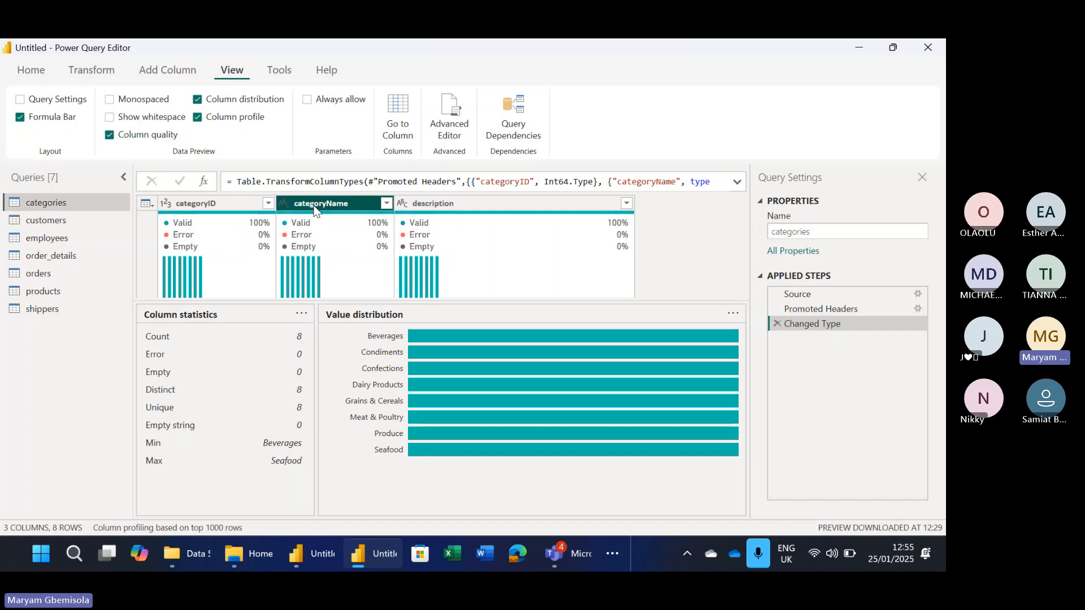
pyautogui.click(446, 204)
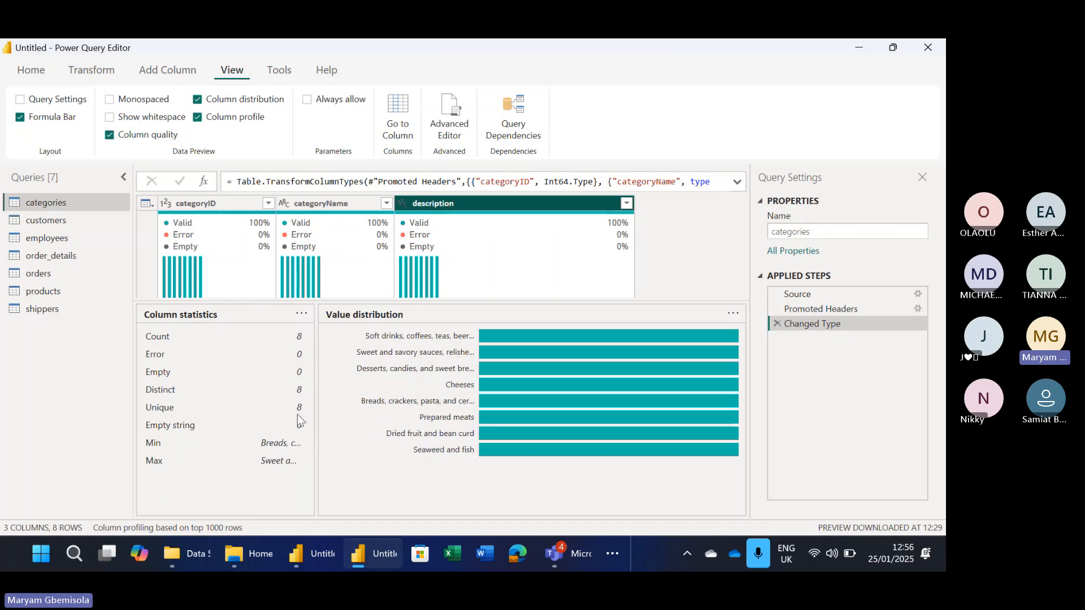
pyautogui.click(210, 198)
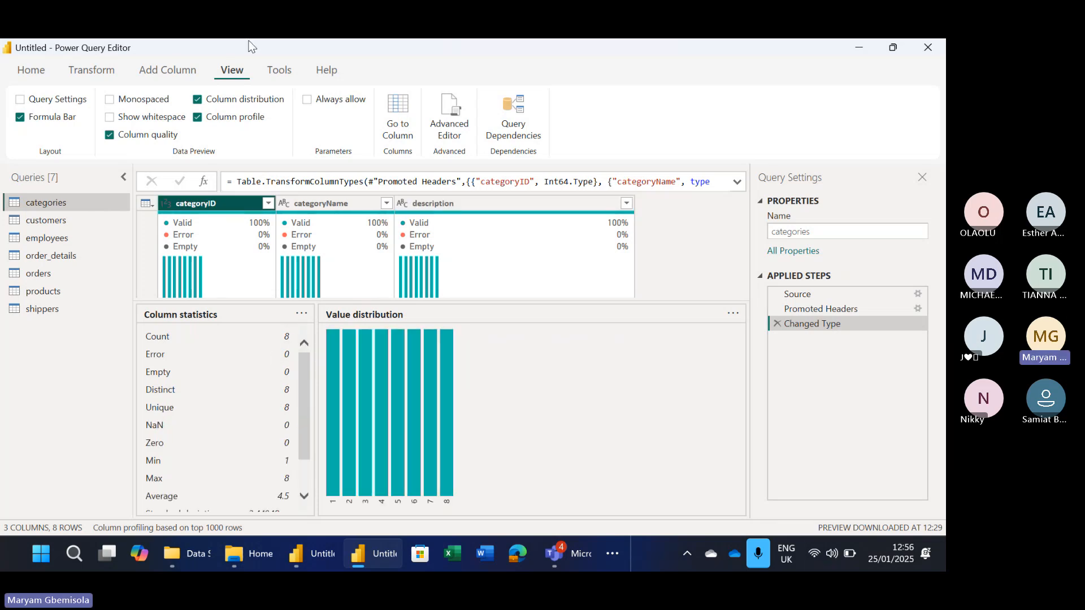
# Turn off column distribution, column profile and column quality in the categories query's data preview
pyautogui.click(198, 100)
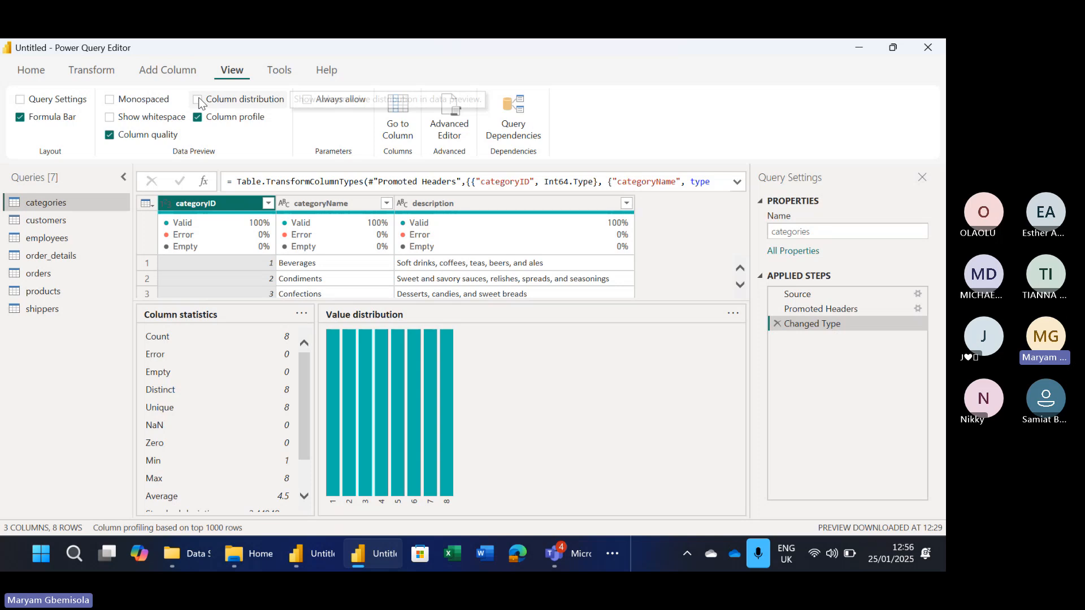
pyautogui.click(198, 117)
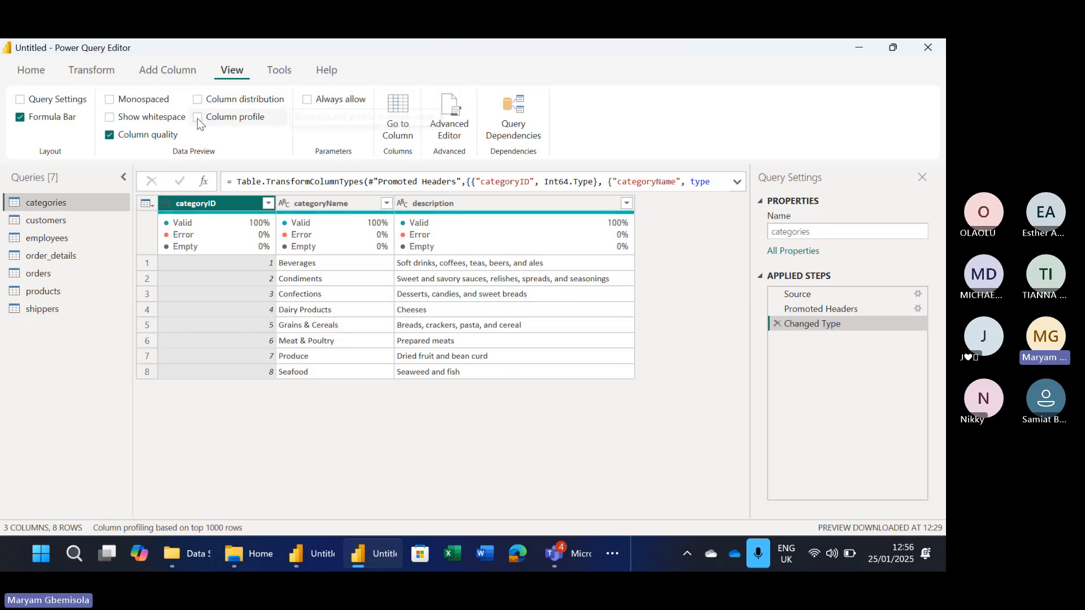
pyautogui.click(110, 136)
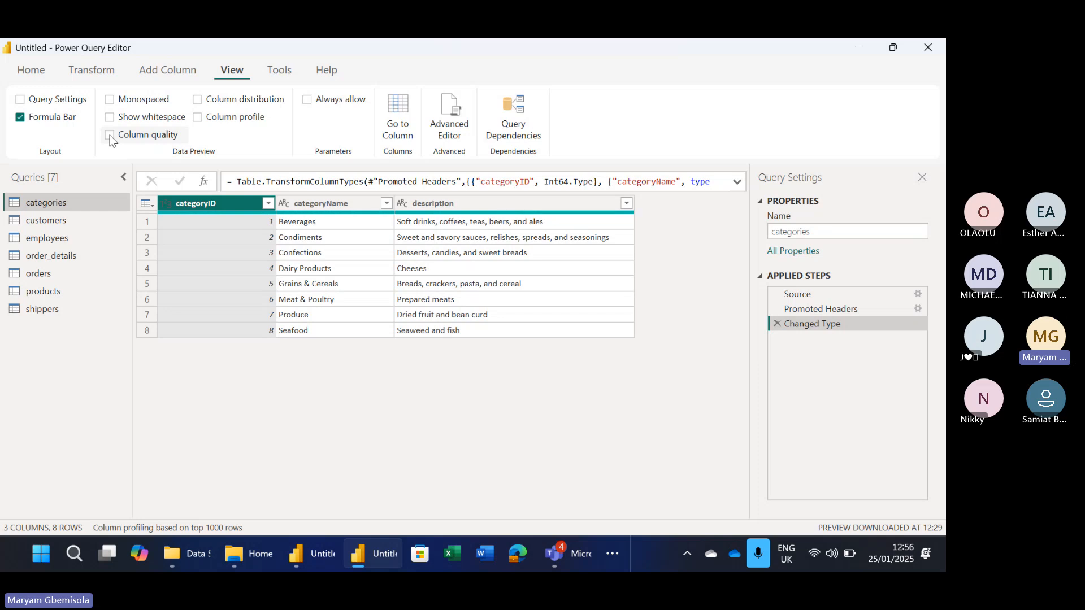
# Open the customers query, show column quality and column profile, and examine the statistics of Column1 through Column4
pyautogui.click(57, 219)
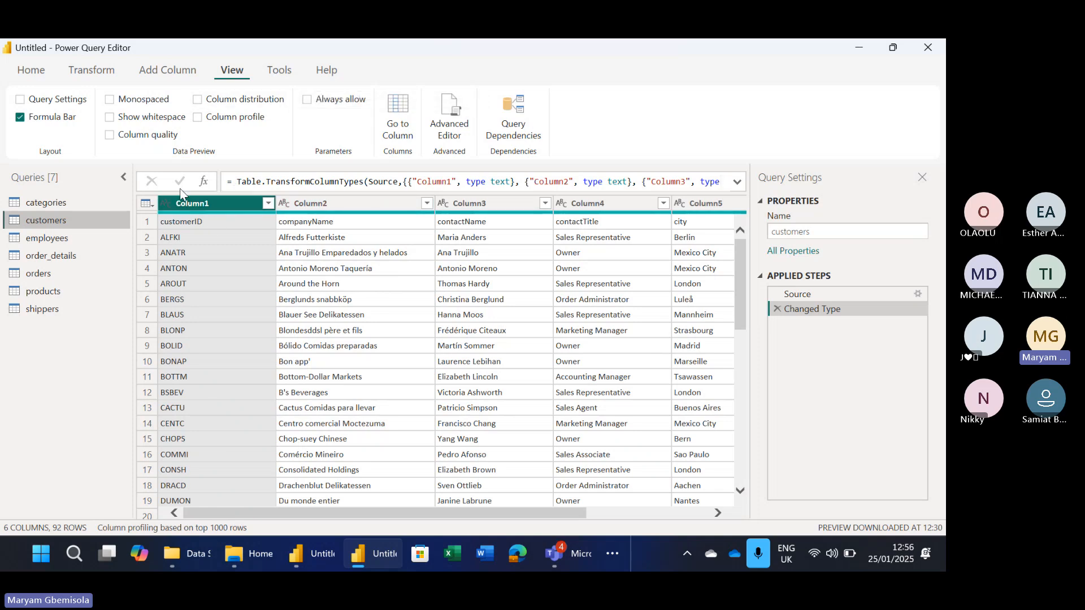
pyautogui.click(110, 135)
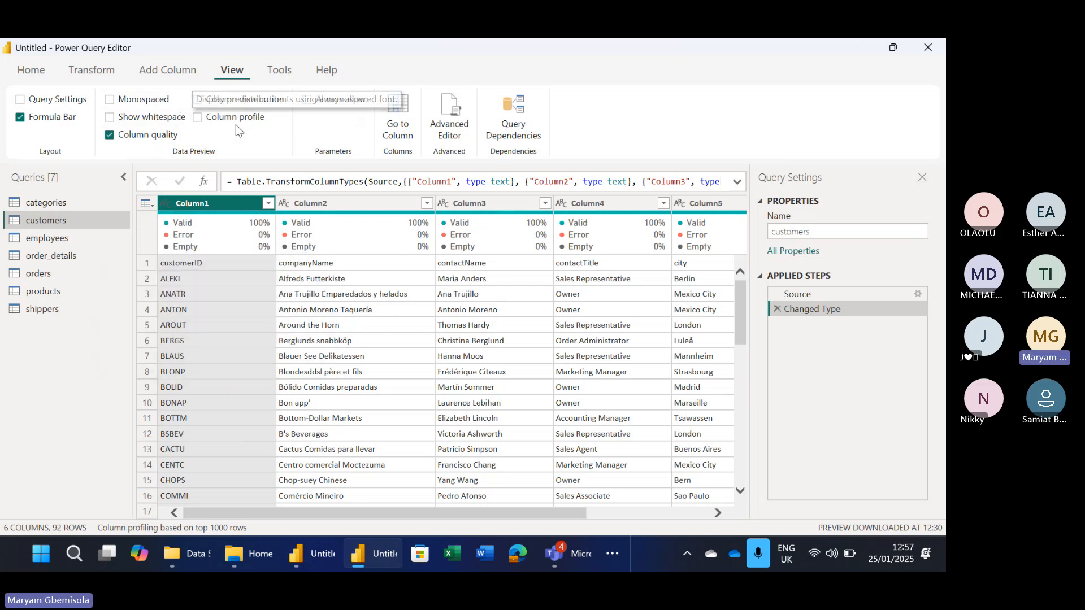
pyautogui.click(197, 118)
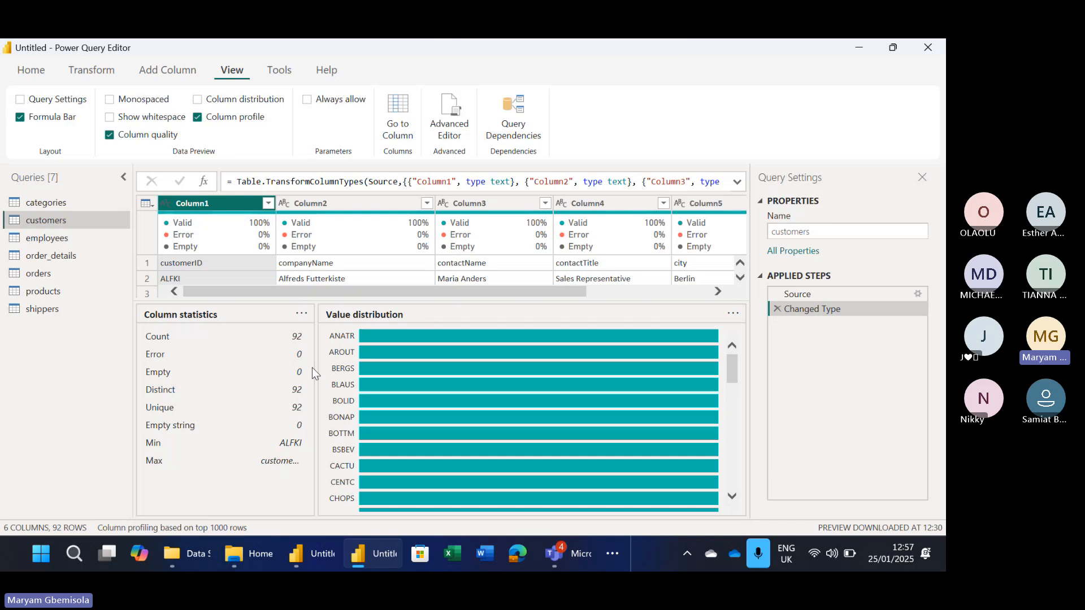
pyautogui.click(407, 205)
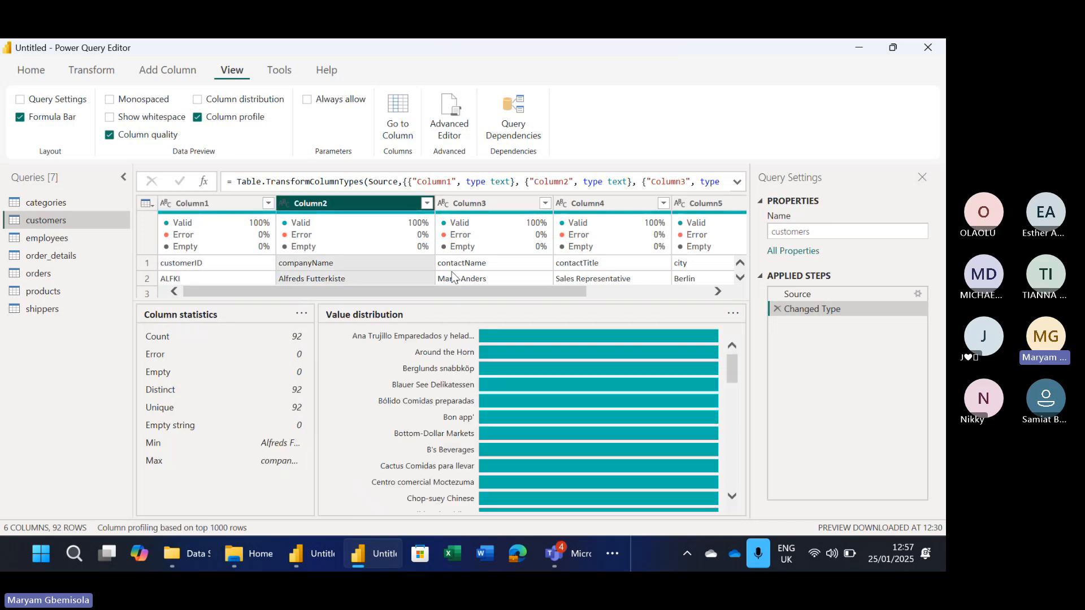
pyautogui.click(487, 198)
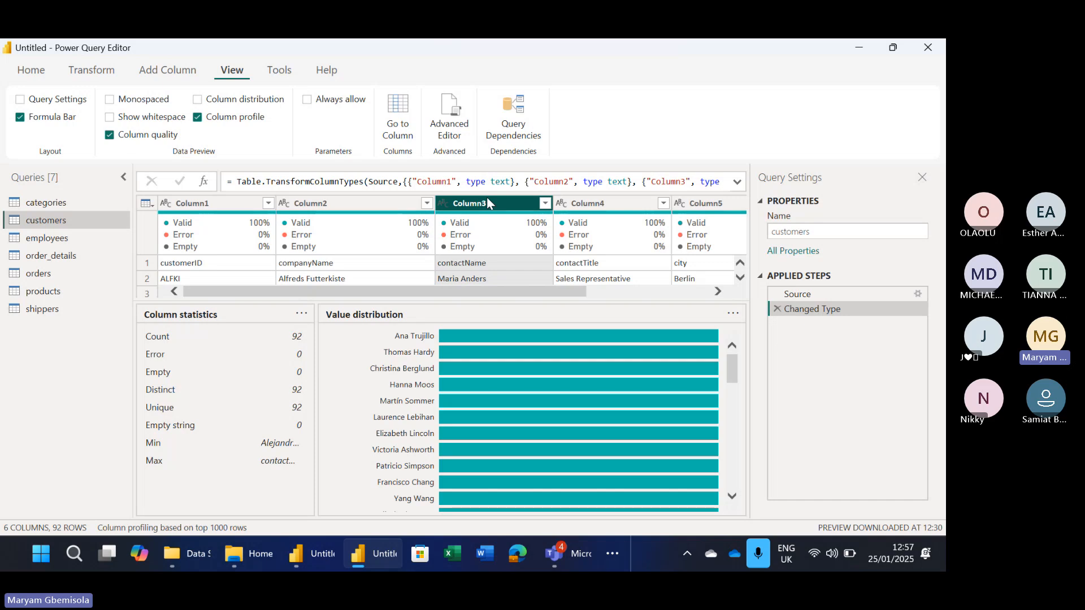
pyautogui.click(596, 212)
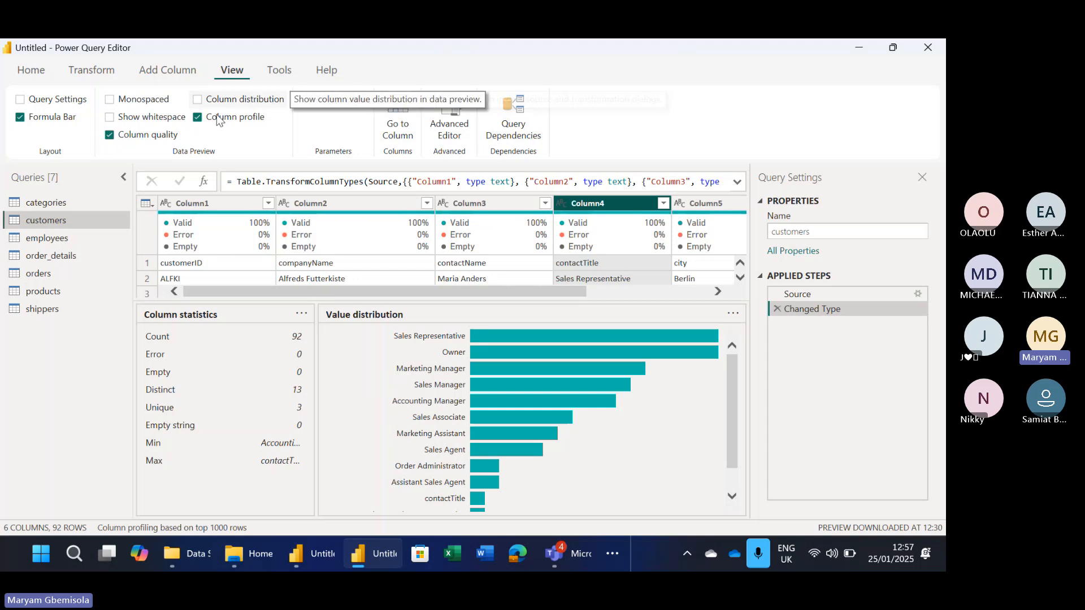
# Hide column quality and column profile in the customers query's data preview
pyautogui.click(198, 119)
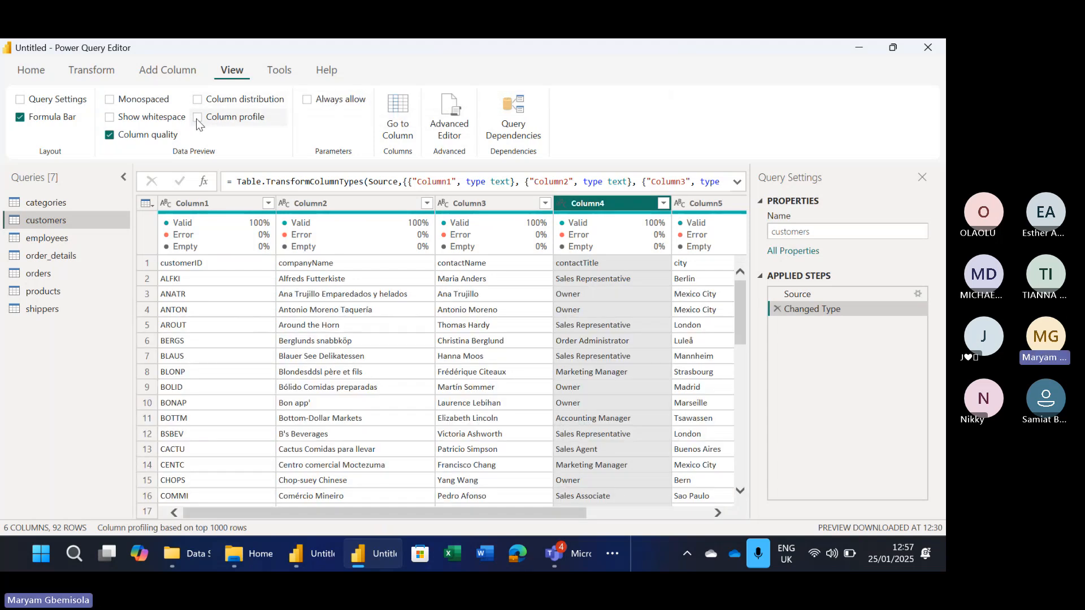
pyautogui.click(110, 135)
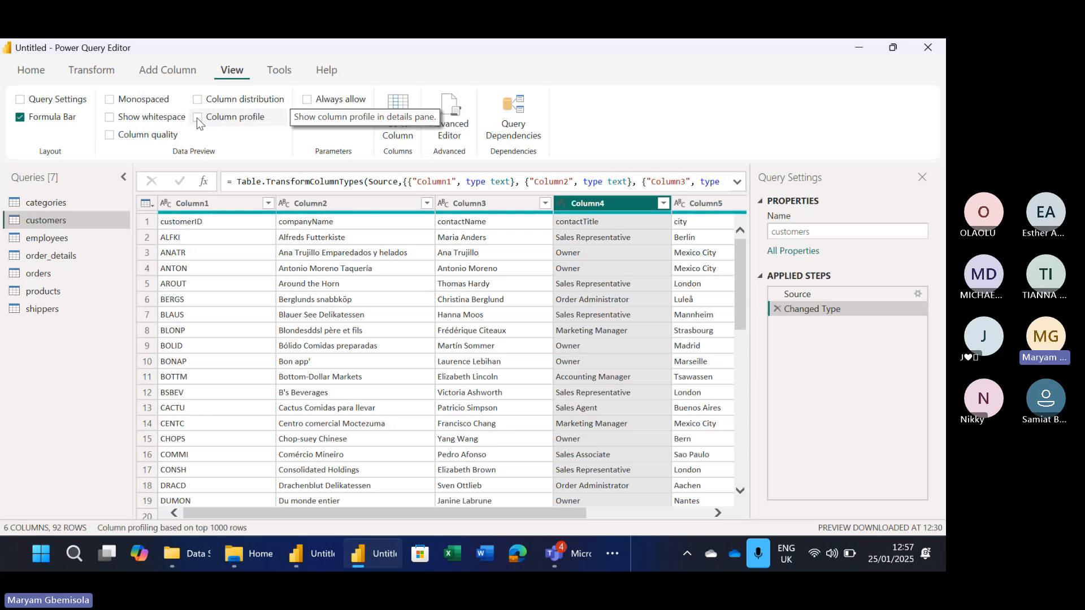
pyautogui.click(249, 117)
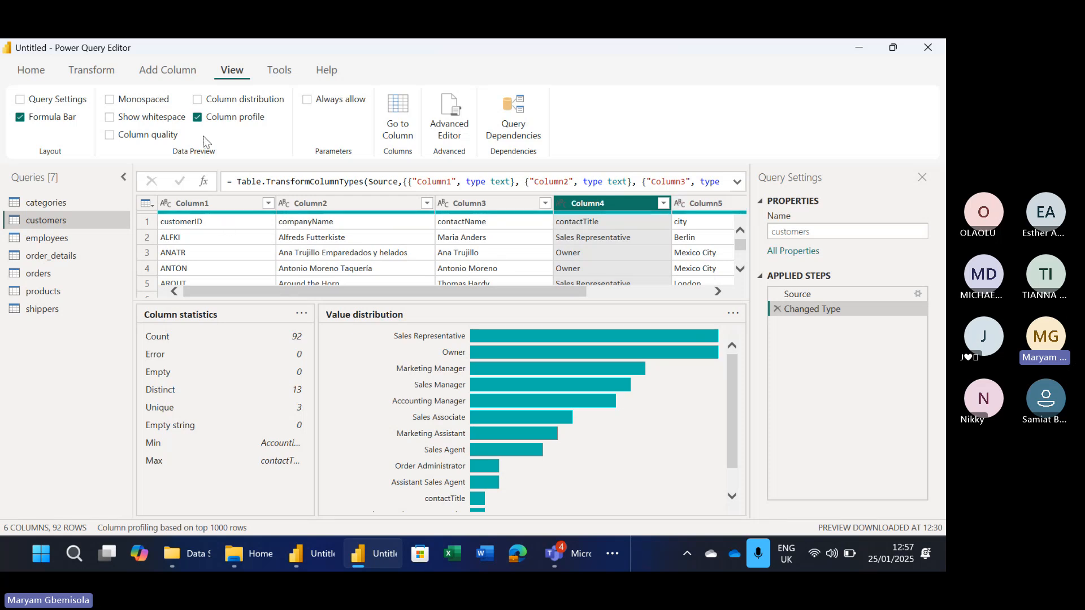
pyautogui.click(199, 119)
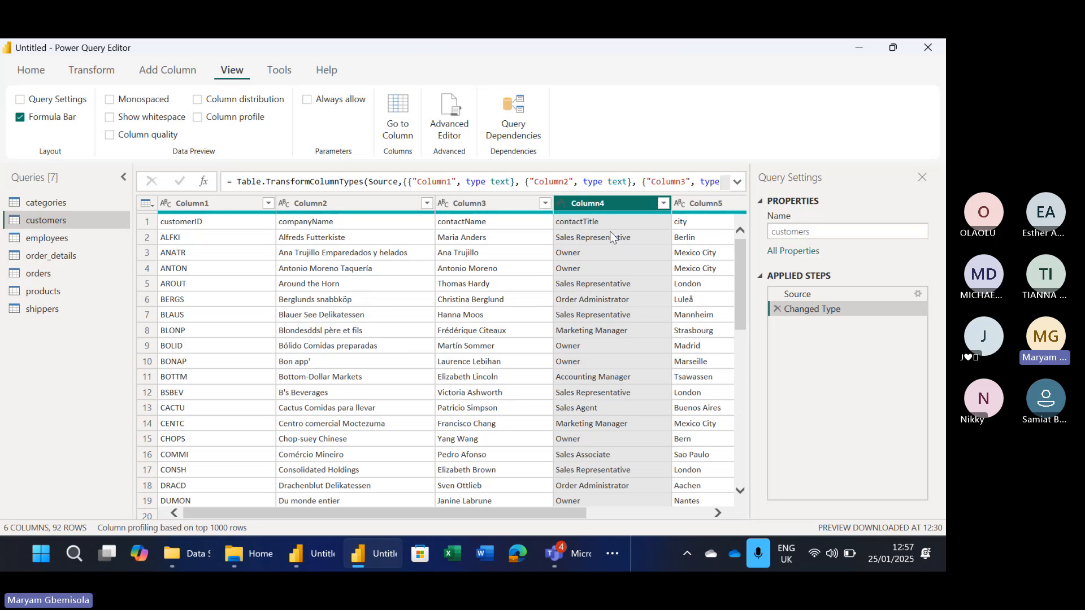
# Promote the first row of the customers query to column headers
pyautogui.click(99, 70)
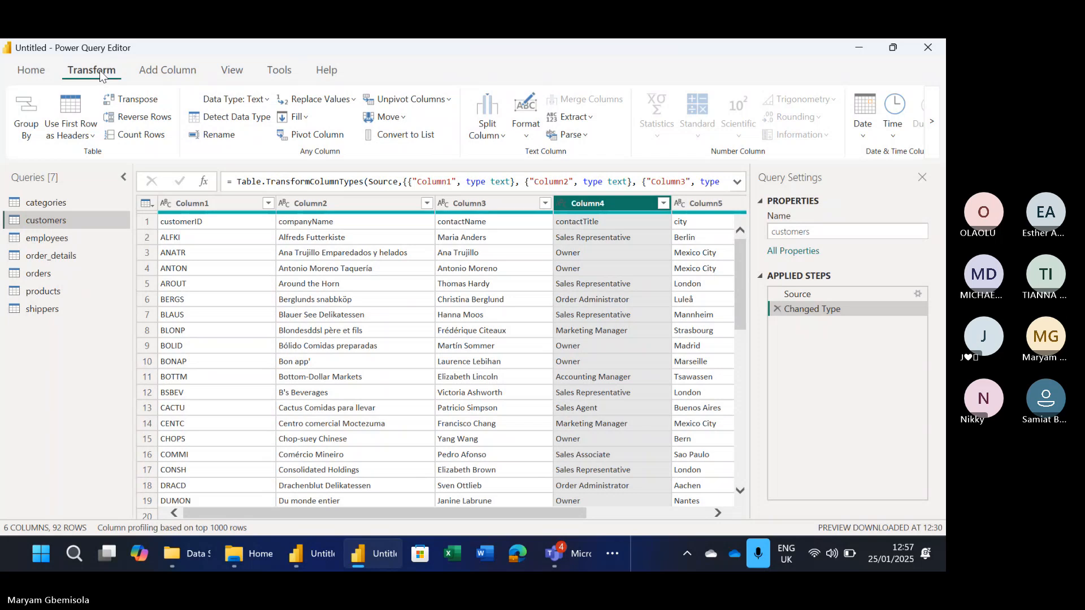
pyautogui.click(91, 138)
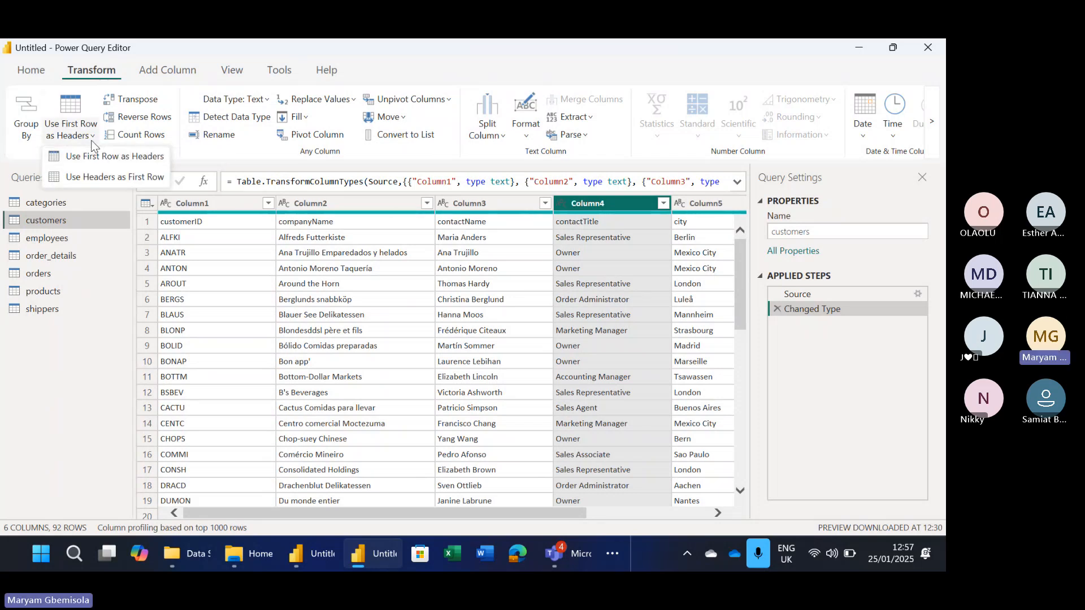
pyautogui.click(124, 158)
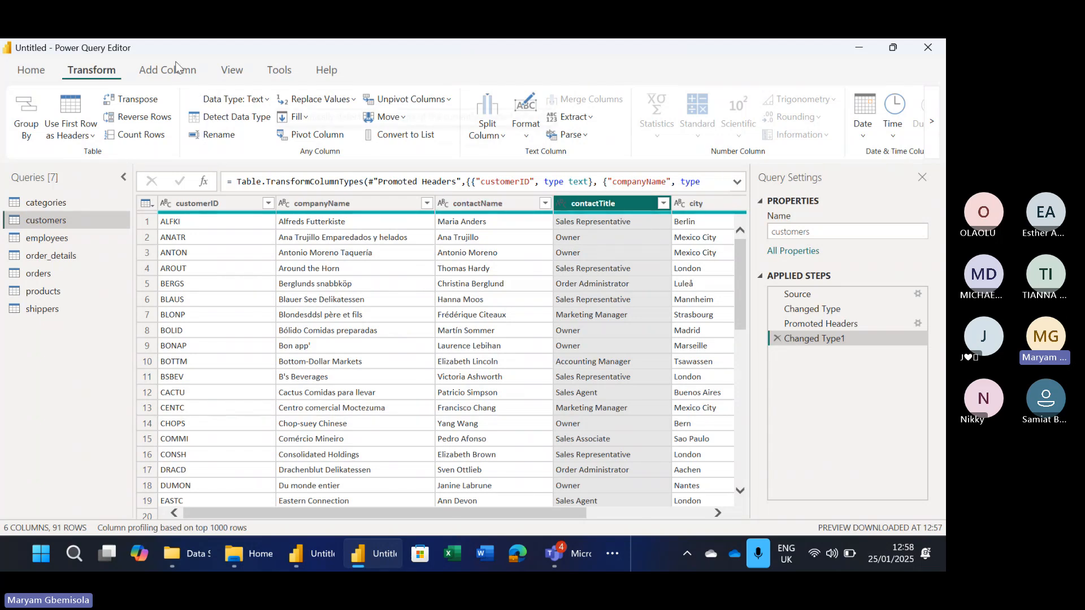
# Show column profile for the customers query, examine the contactName and contactTitle columns, and hide the profile again
pyautogui.click(231, 69)
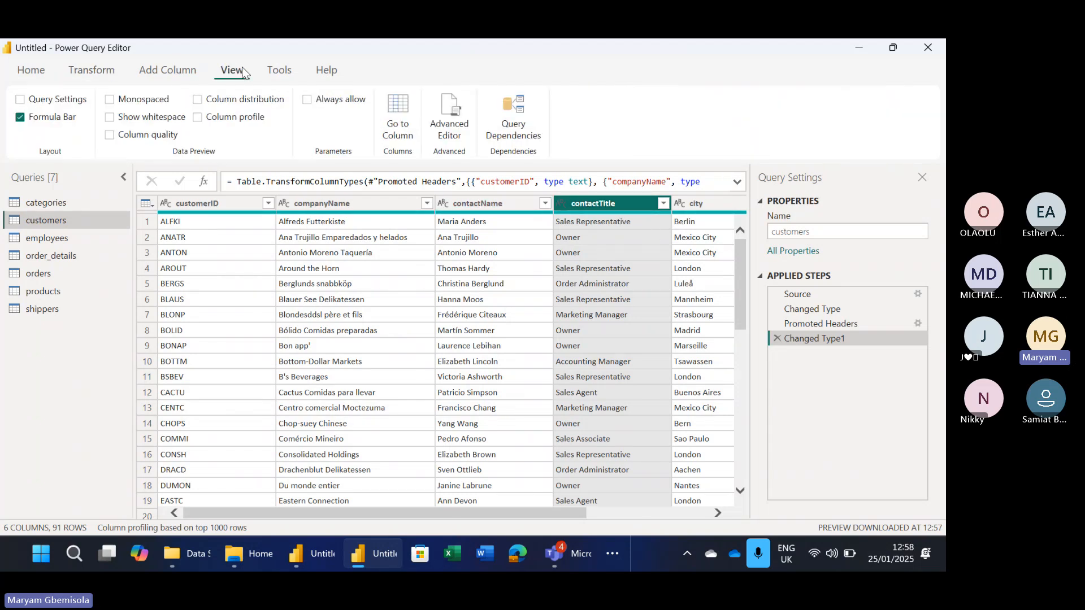
pyautogui.click(205, 119)
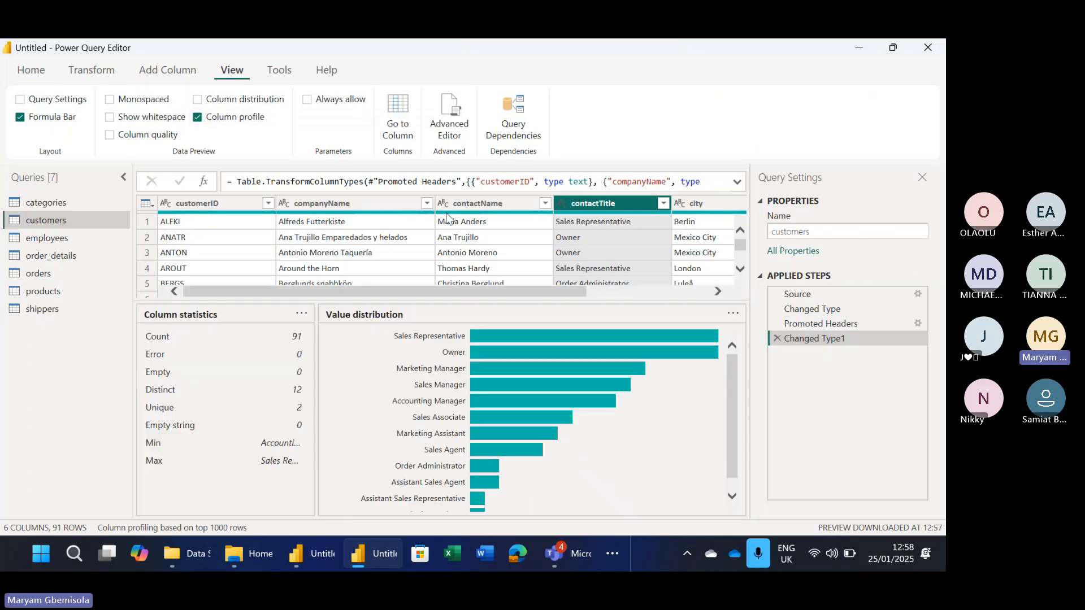
pyautogui.click(485, 207)
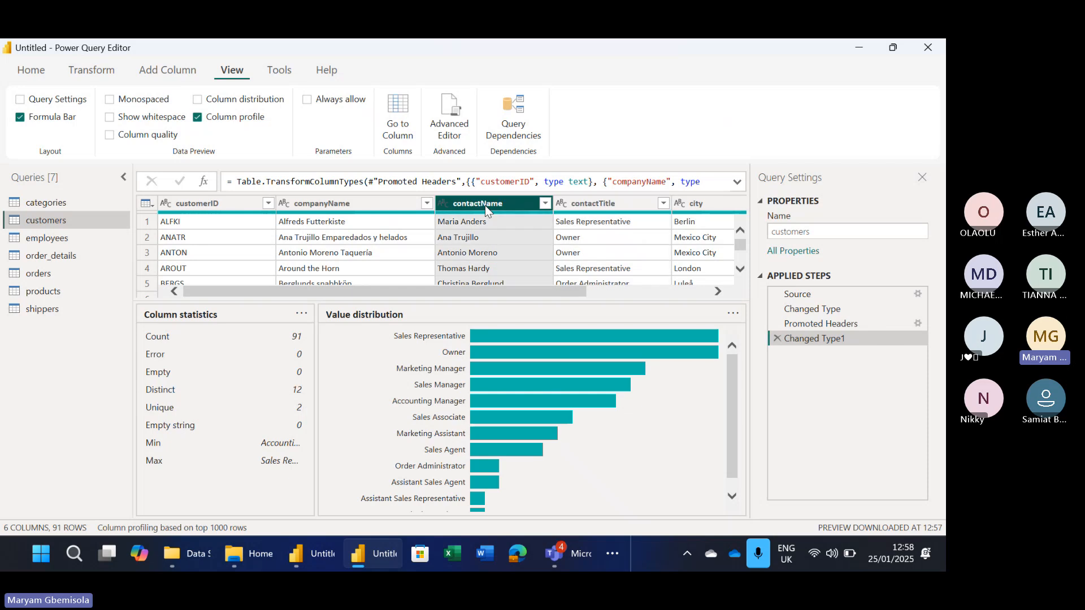
pyautogui.click(594, 204)
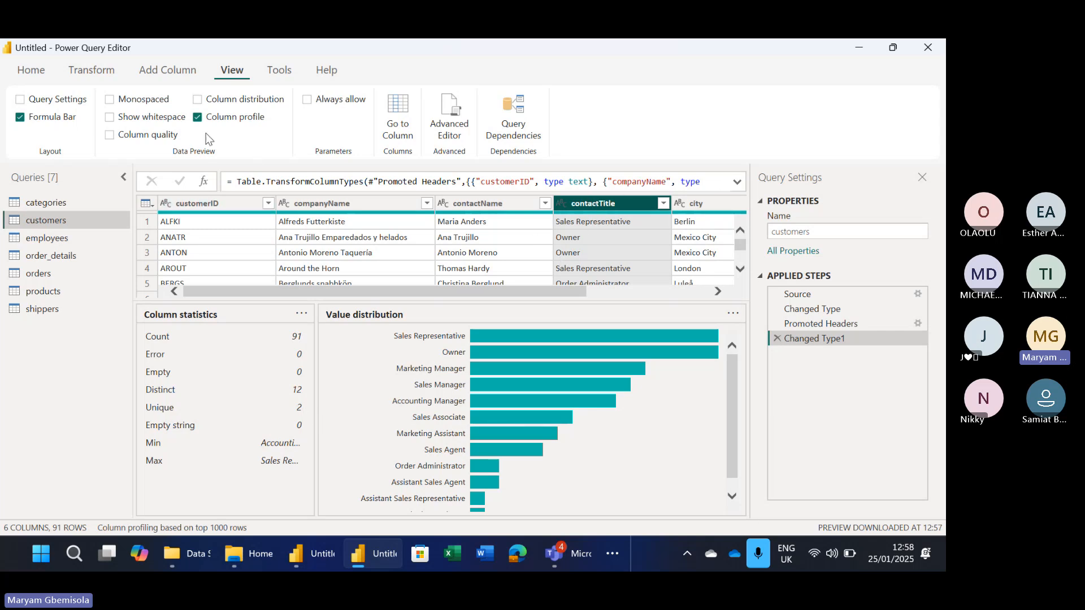
pyautogui.click(197, 117)
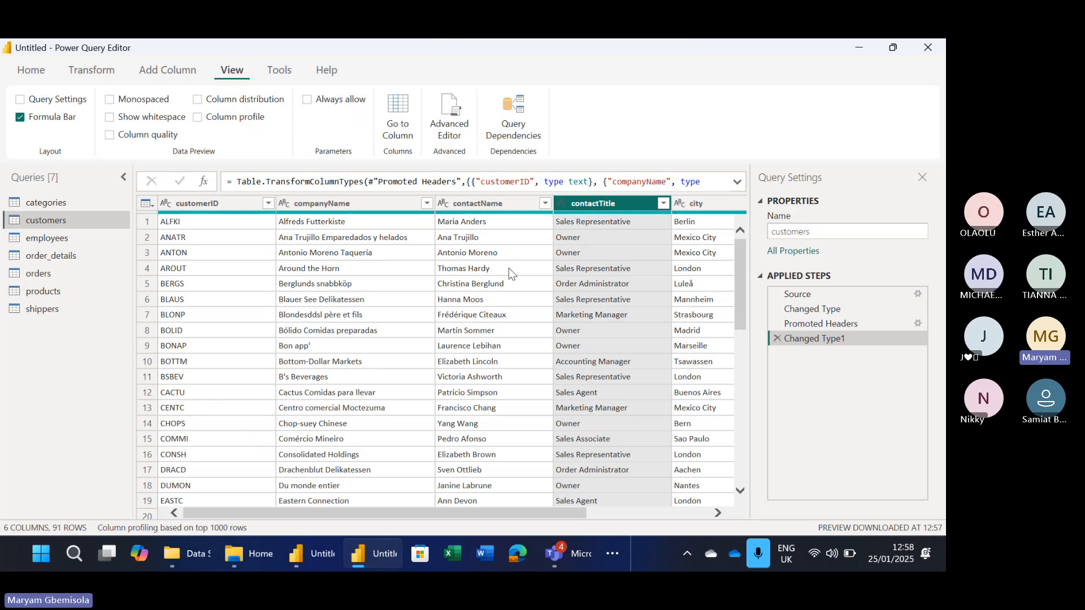
# Review the list of filter values in the contactTitle column of the customers query without applying a filter
pyautogui.click(663, 204)
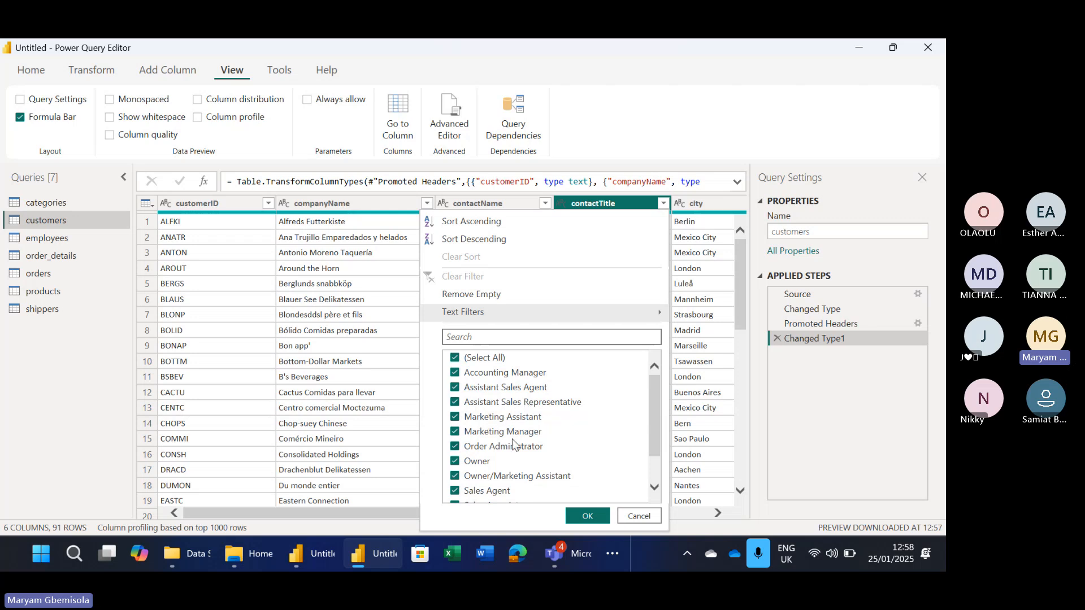
pyautogui.click(654, 487)
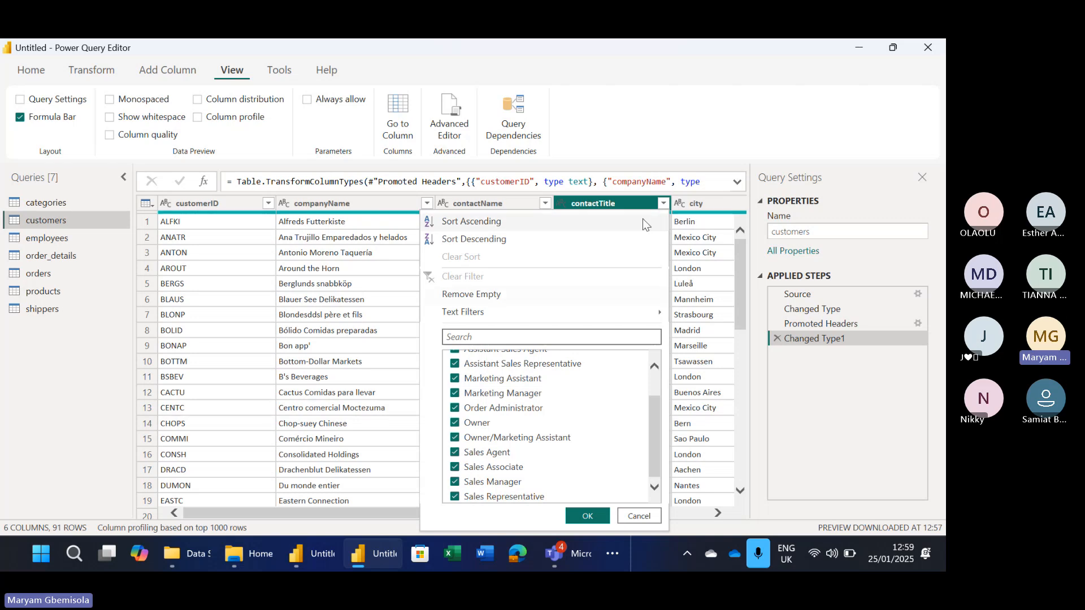
pyautogui.click(669, 198)
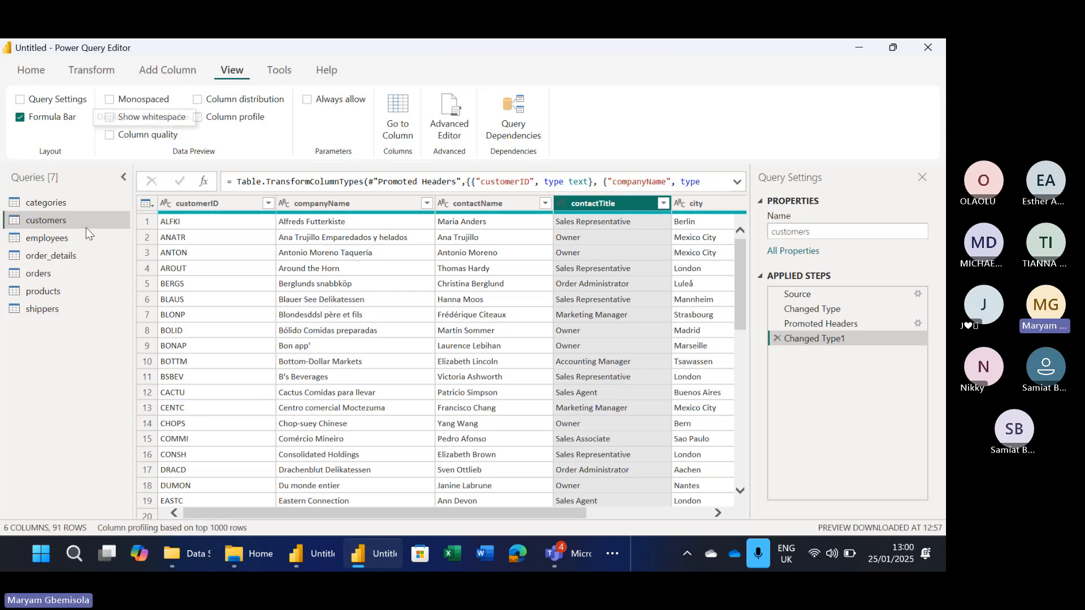
# Open the employees query and examine its columns from employeeID through reportsTo
pyautogui.click(57, 239)
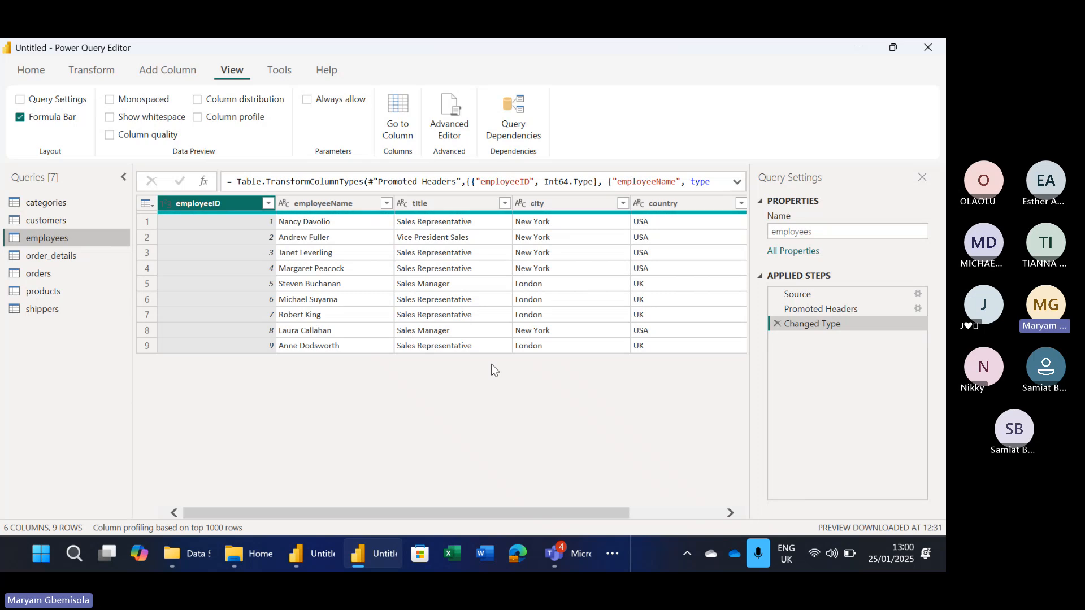
pyautogui.click(729, 513)
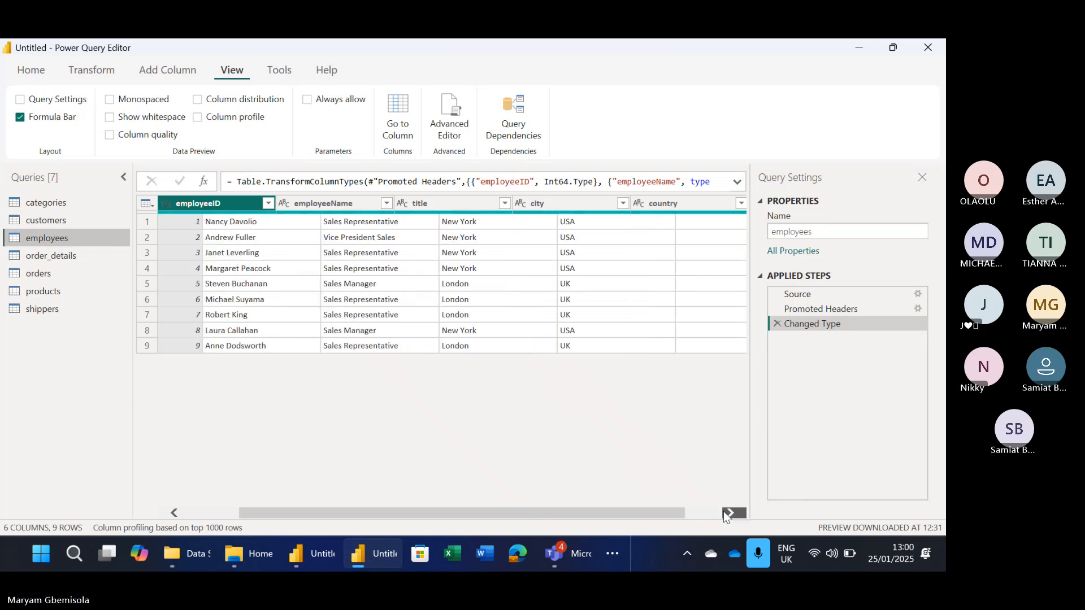
pyautogui.click(729, 512)
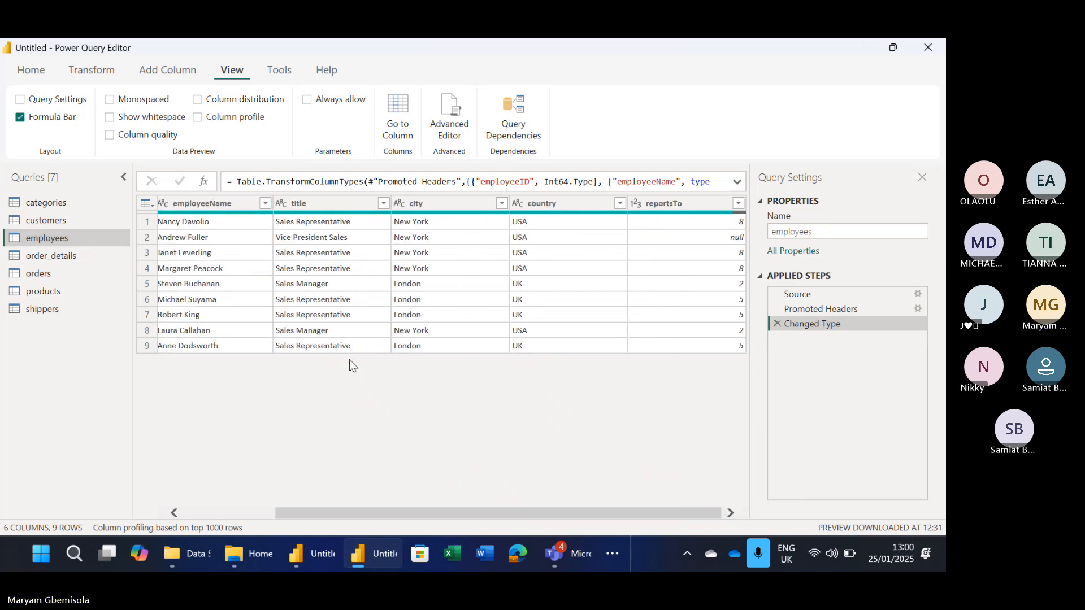
pyautogui.click(174, 513)
pyautogui.click(175, 513)
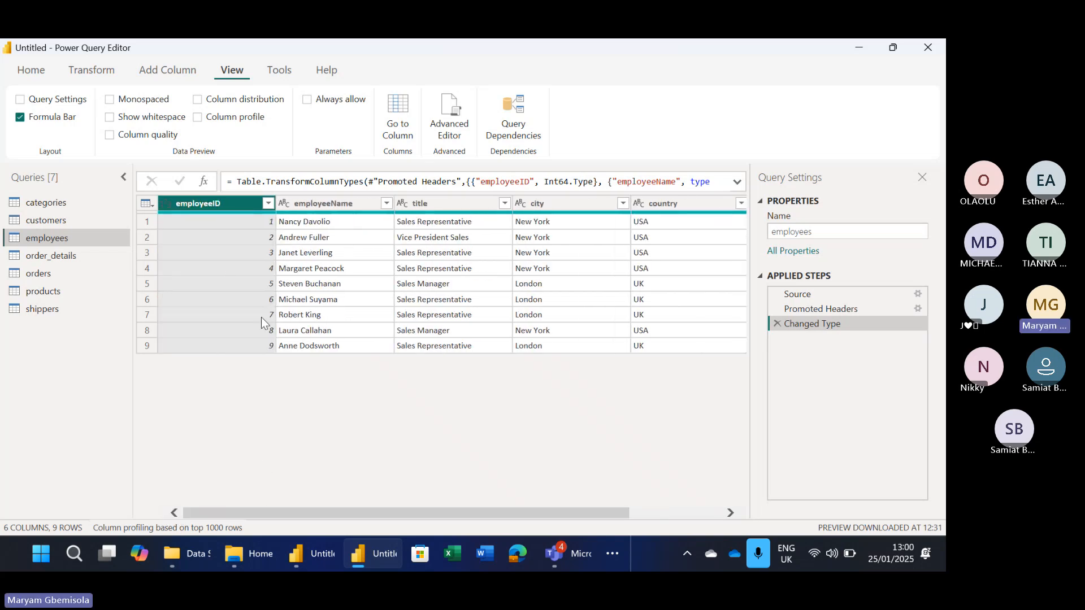
# Look through the order_details, orders, products and shippers queries in turn
pyautogui.click(52, 255)
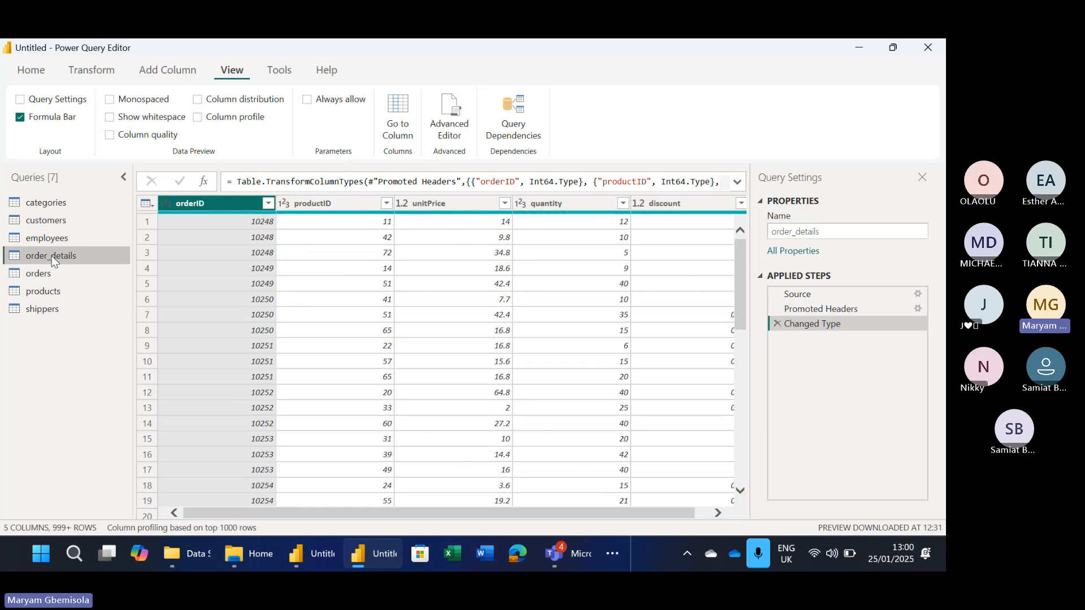
pyautogui.click(40, 276)
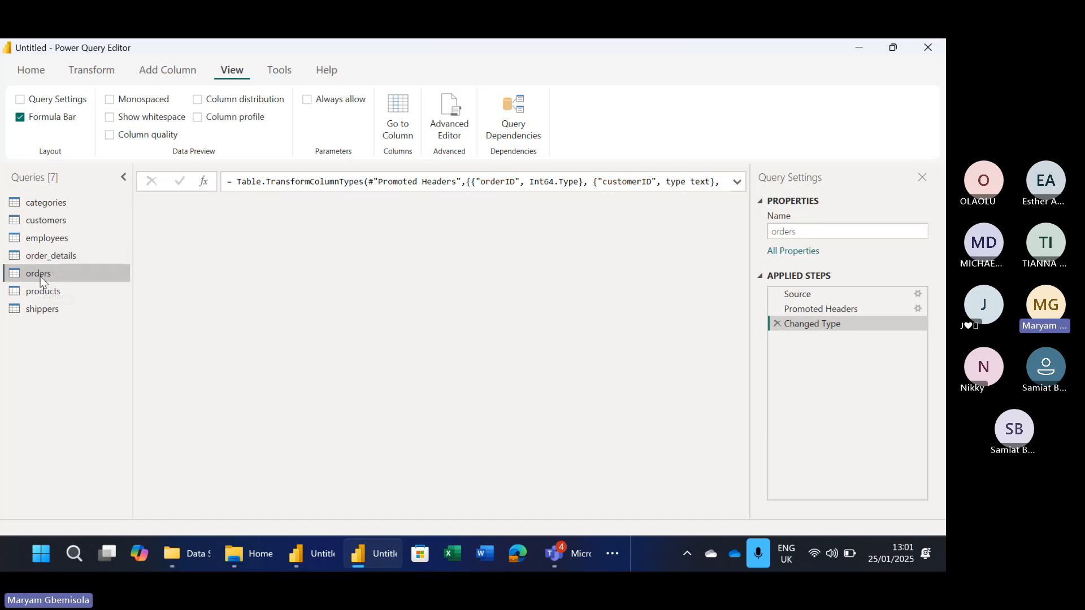
pyautogui.click(46, 295)
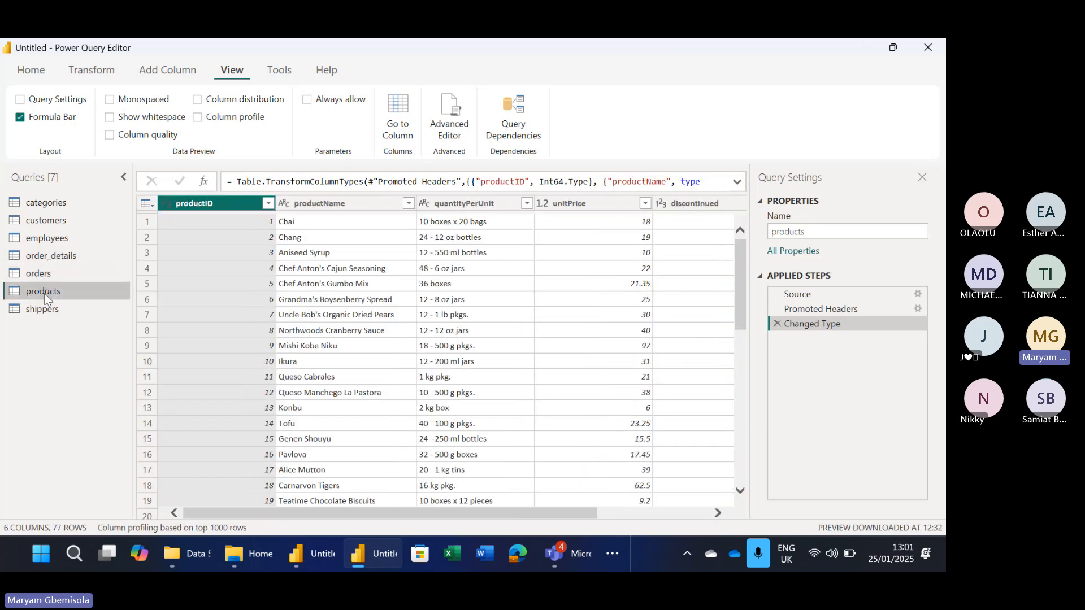
pyautogui.click(48, 313)
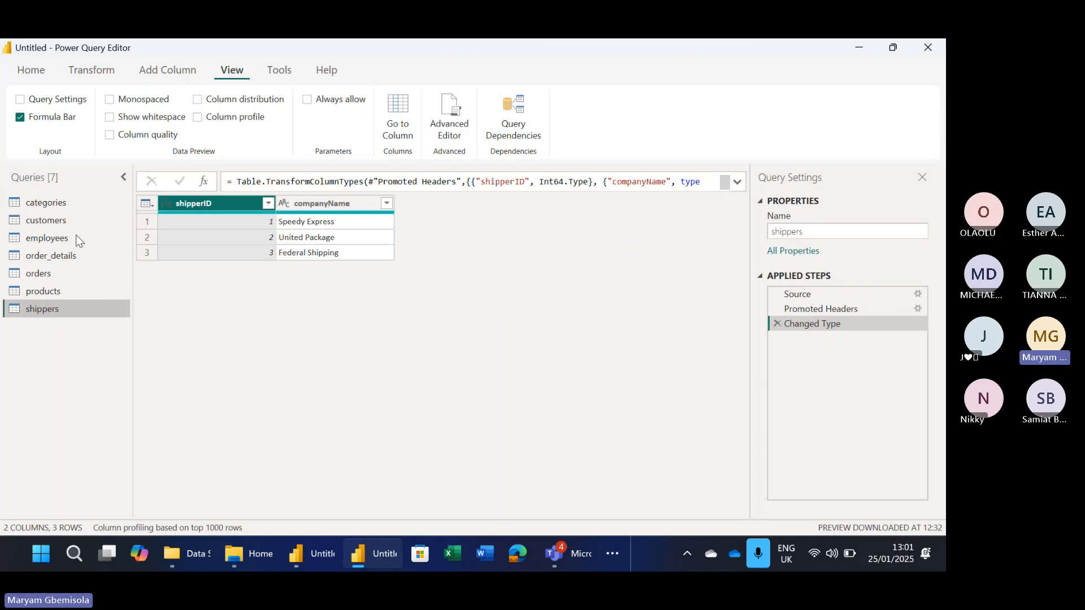
# Show column quality, column distribution and column profile for the shippers query, and hide all three again
pyautogui.click(110, 135)
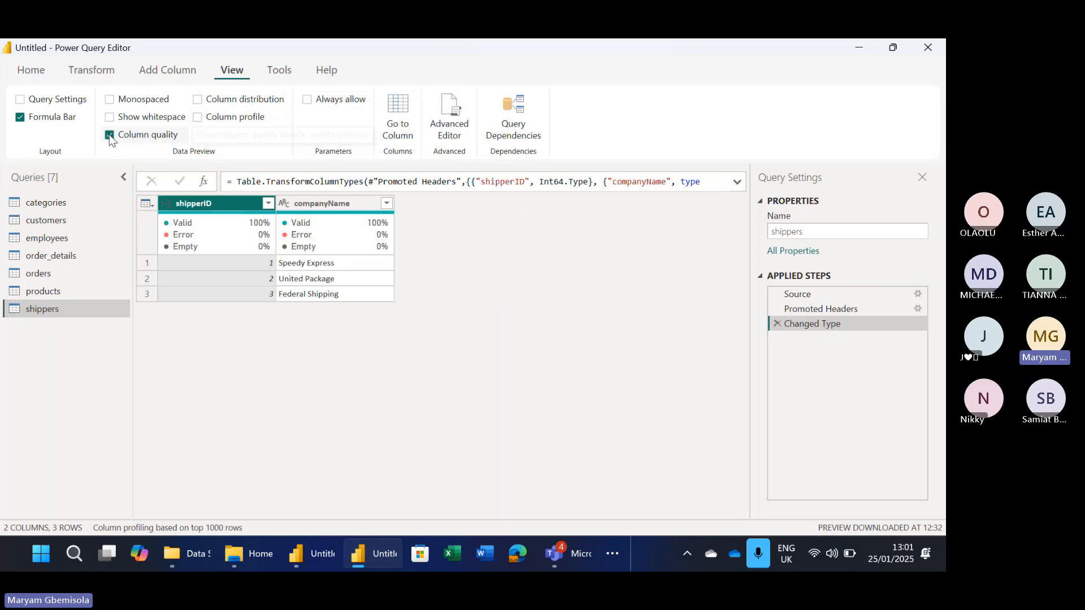
pyautogui.click(198, 100)
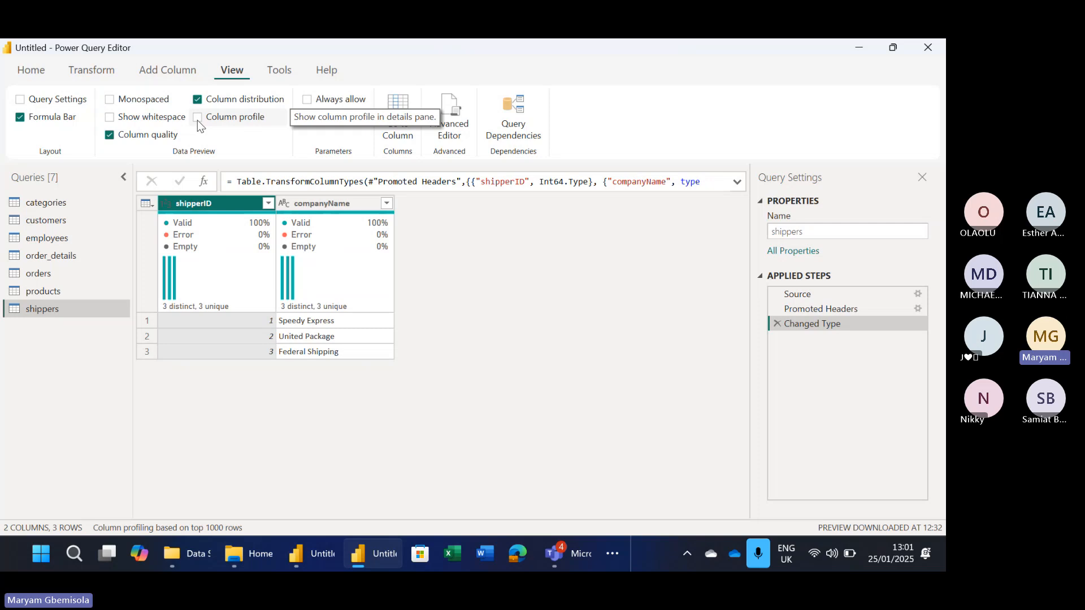
pyautogui.click(198, 117)
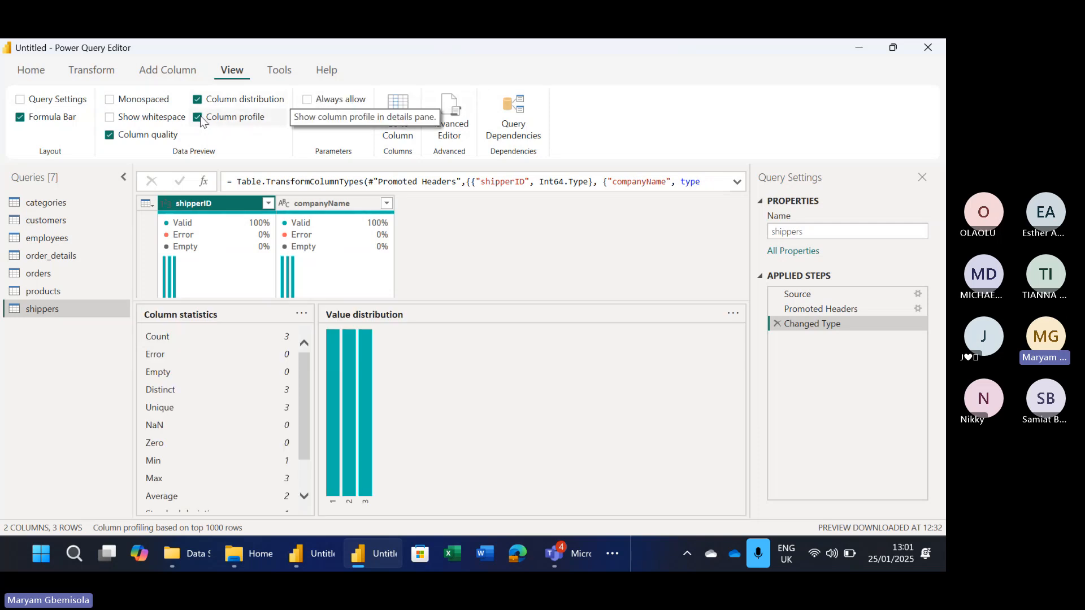
pyautogui.click(199, 119)
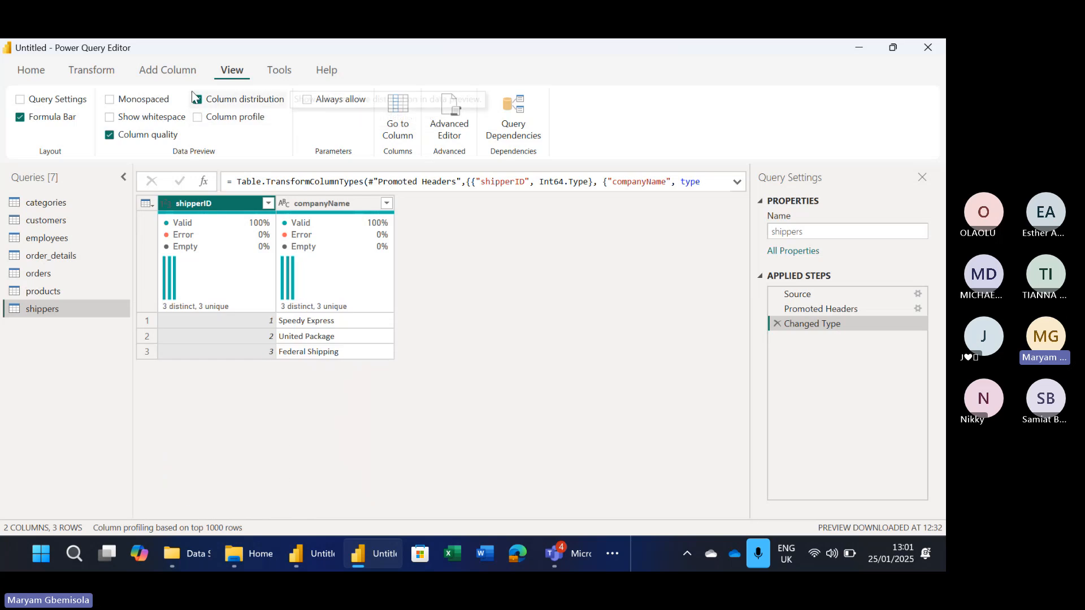
pyautogui.click(201, 101)
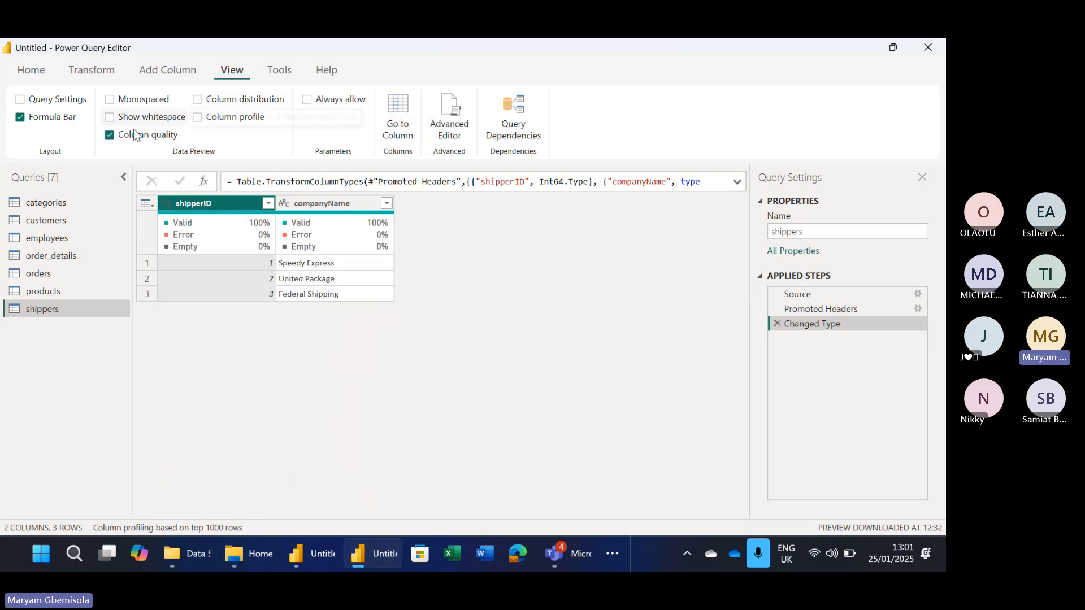
pyautogui.click(110, 136)
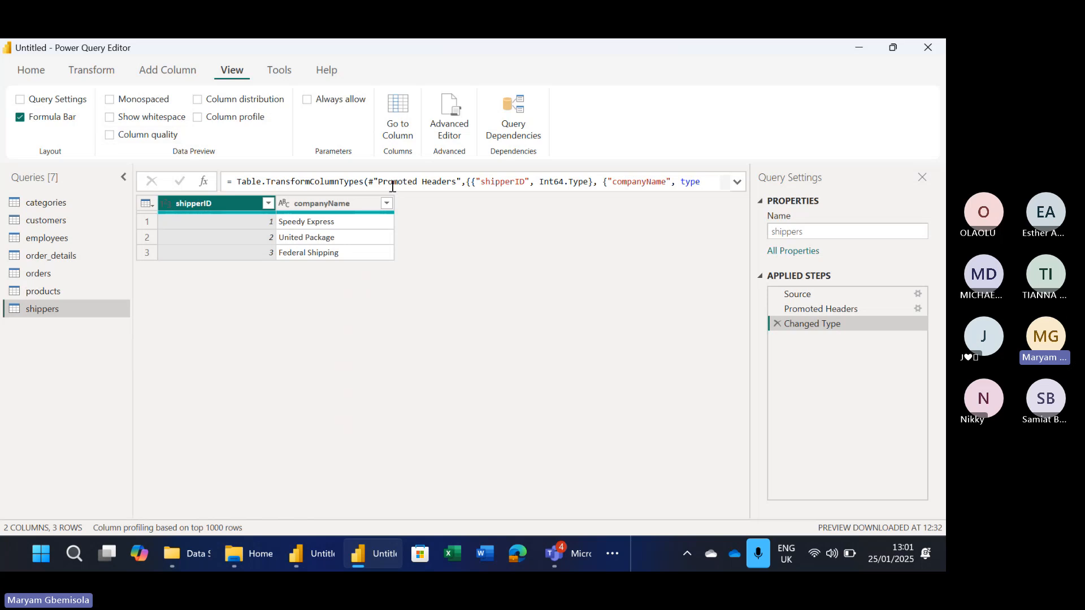
pyautogui.click(568, 556)
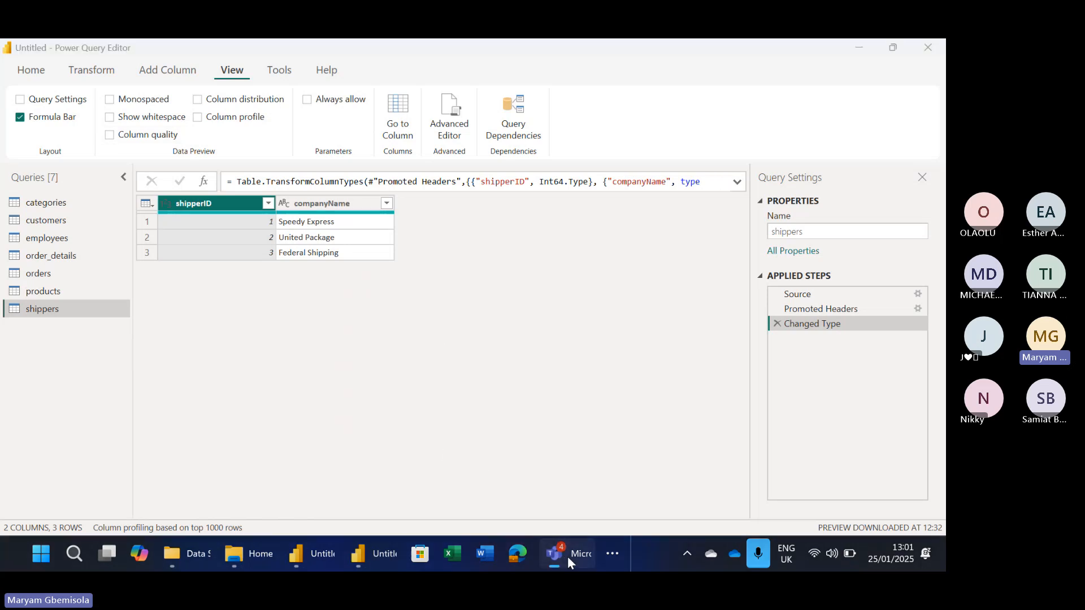
pyautogui.click(603, 549)
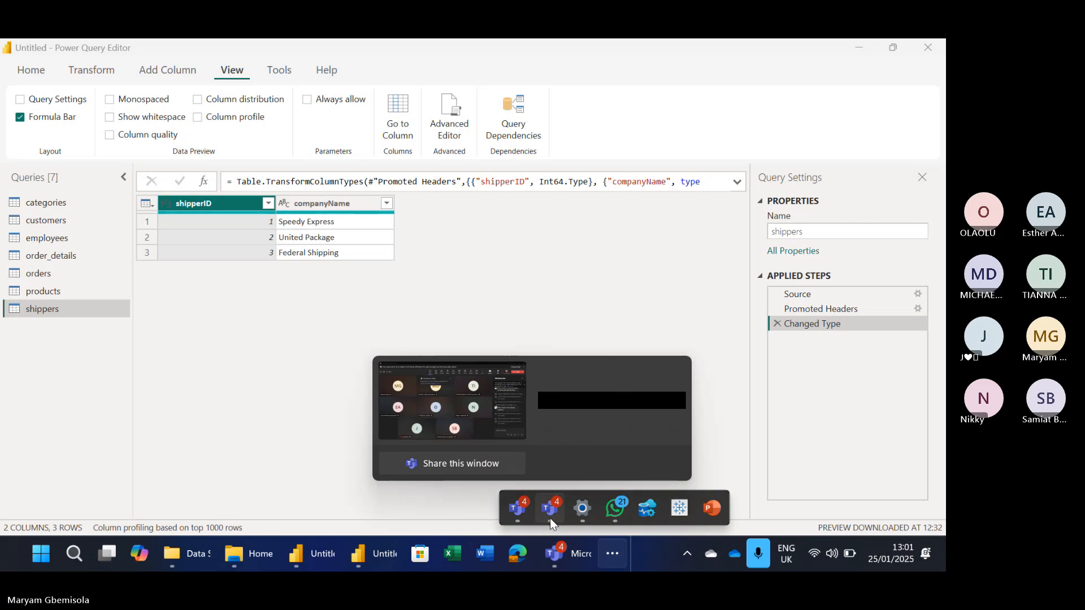
pyautogui.click(334, 471)
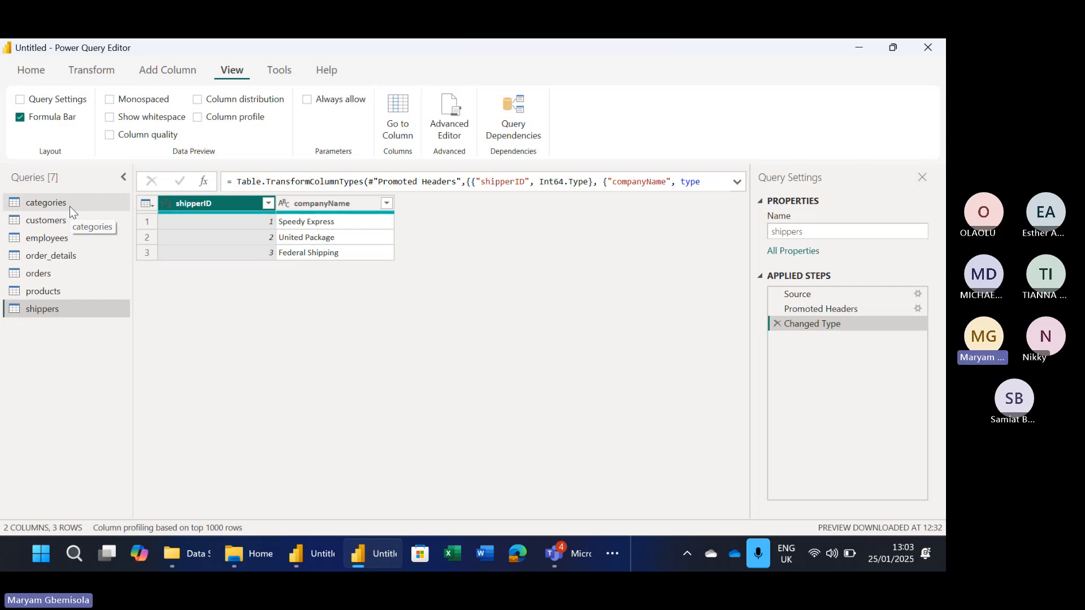
# View the categories query briefly, and compare the orders and order_details queries by switching between them
pyautogui.click(70, 206)
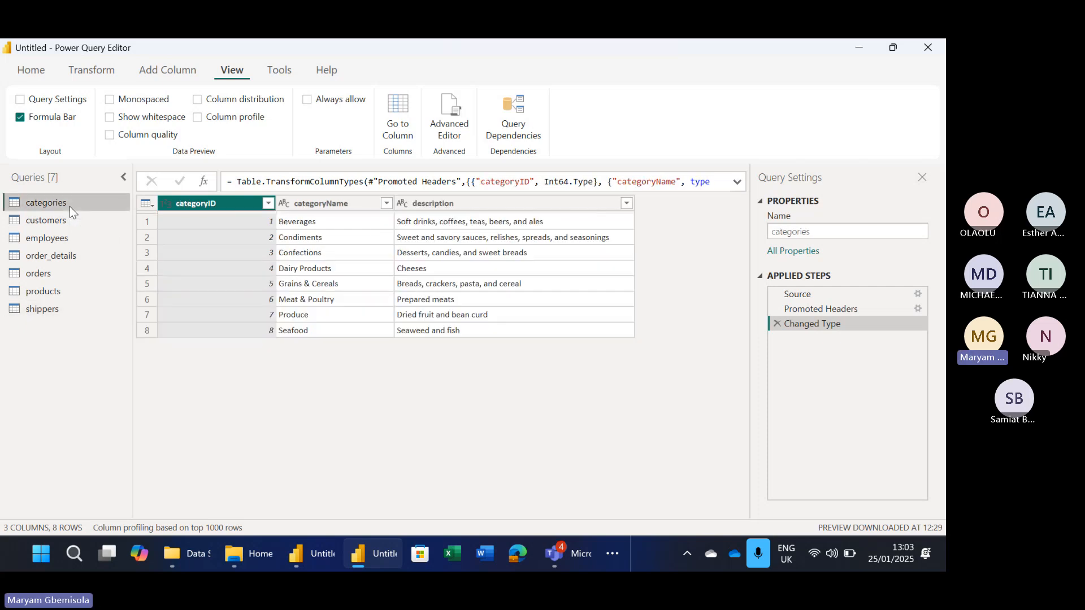
pyautogui.click(63, 255)
pyautogui.click(48, 271)
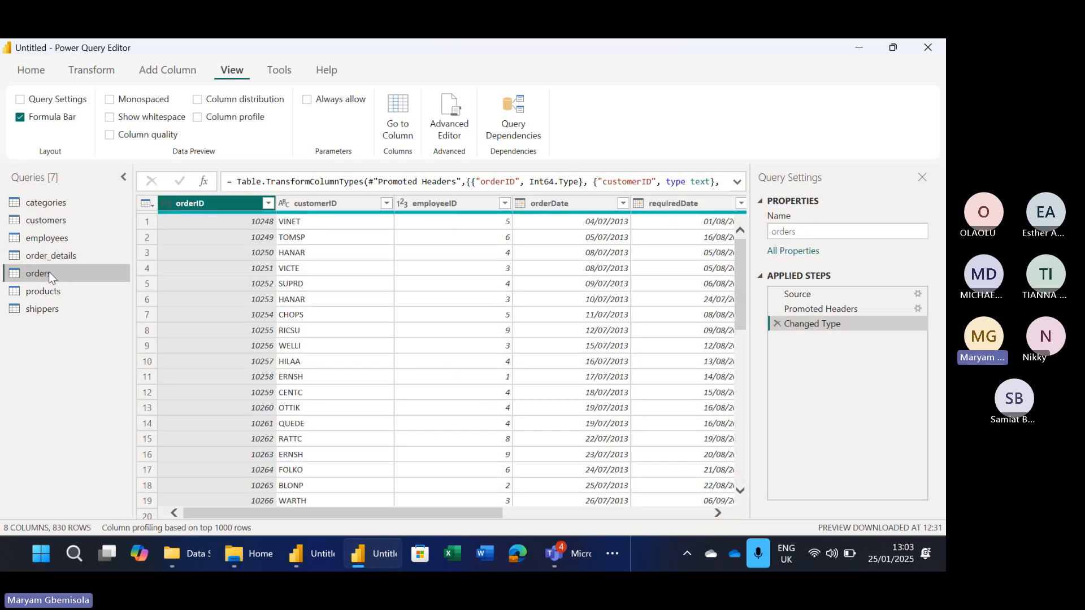
pyautogui.click(62, 255)
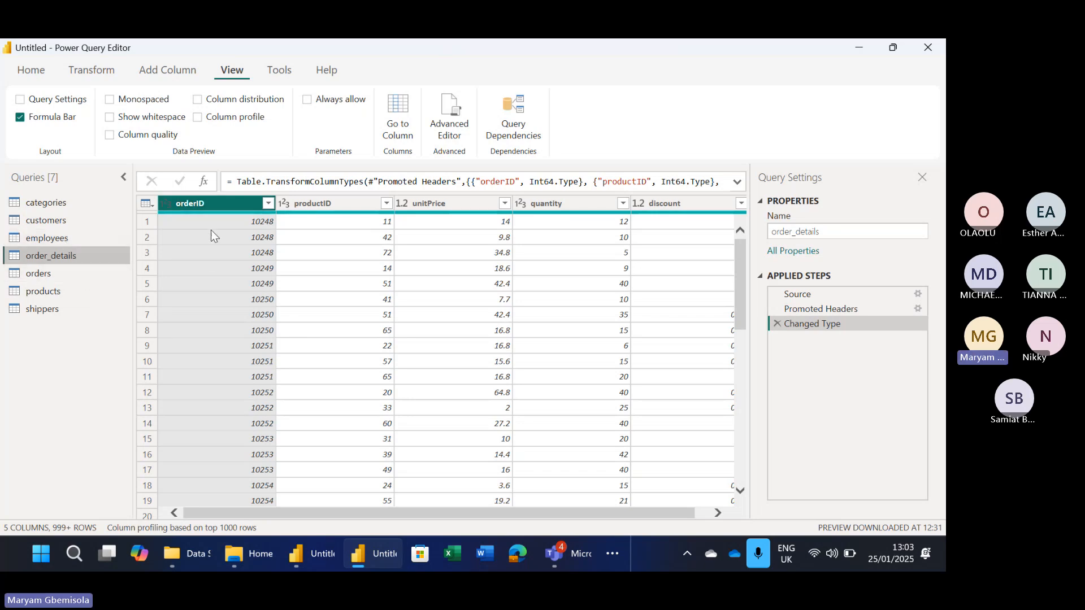
pyautogui.click(48, 278)
pyautogui.click(74, 256)
pyautogui.click(60, 272)
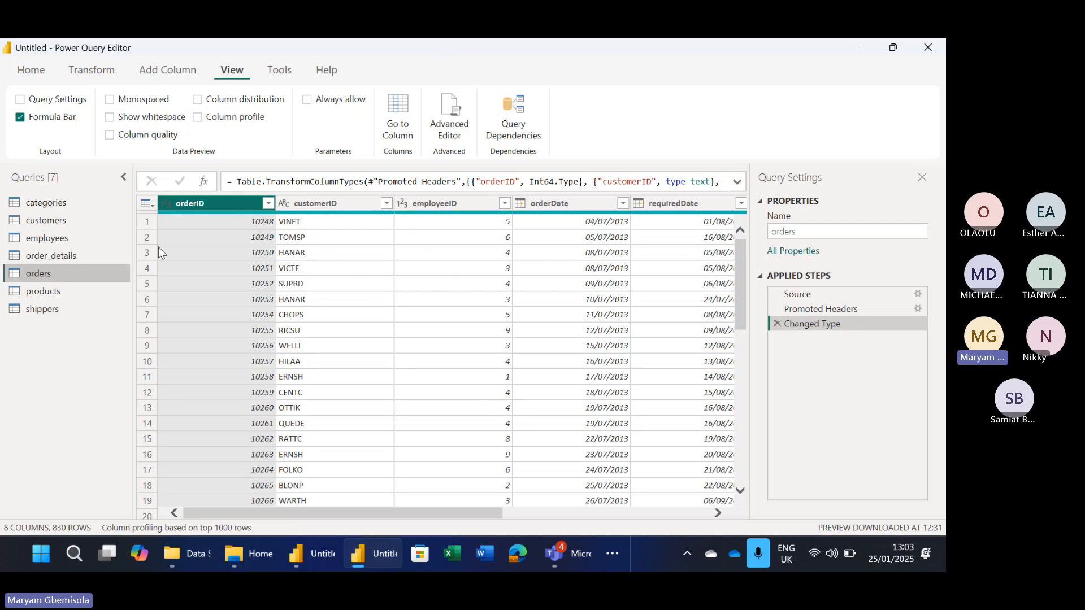
# Examine the columns of the order_details query from orderID through discount
pyautogui.click(66, 259)
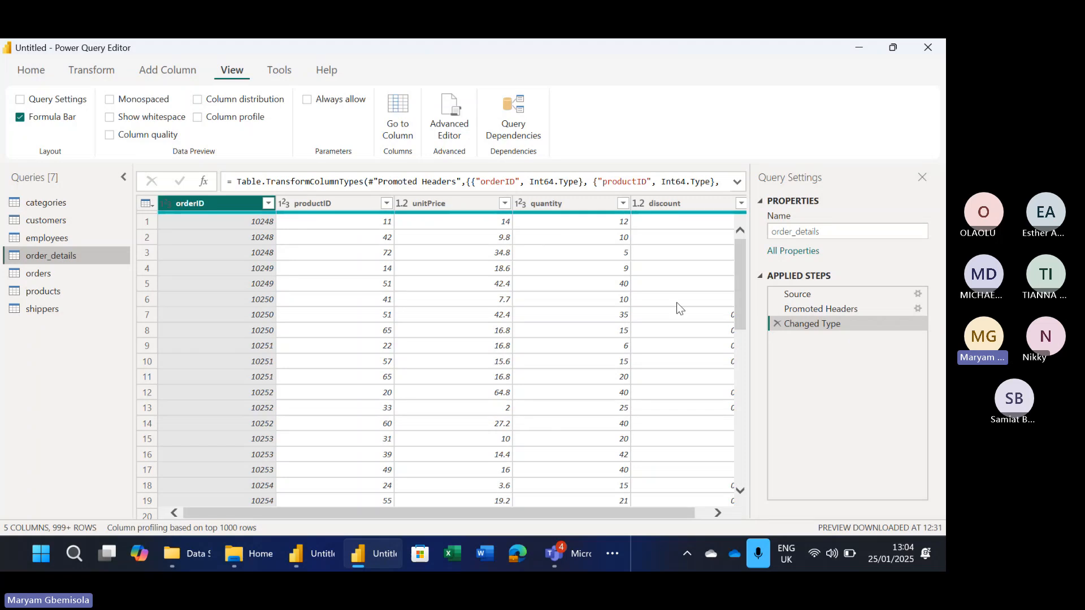
pyautogui.click(719, 513)
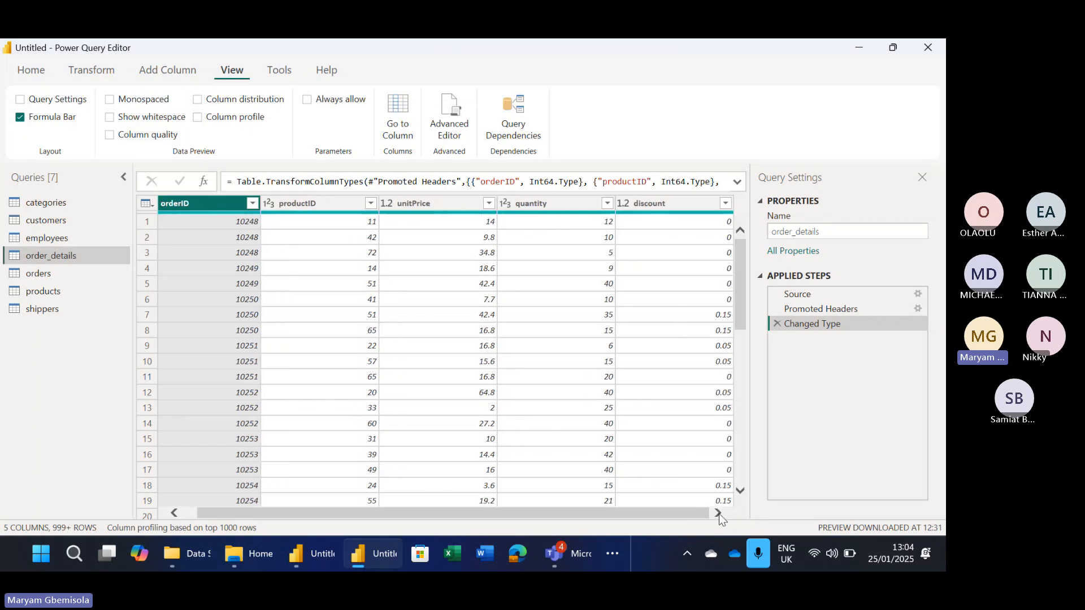
pyautogui.click(172, 512)
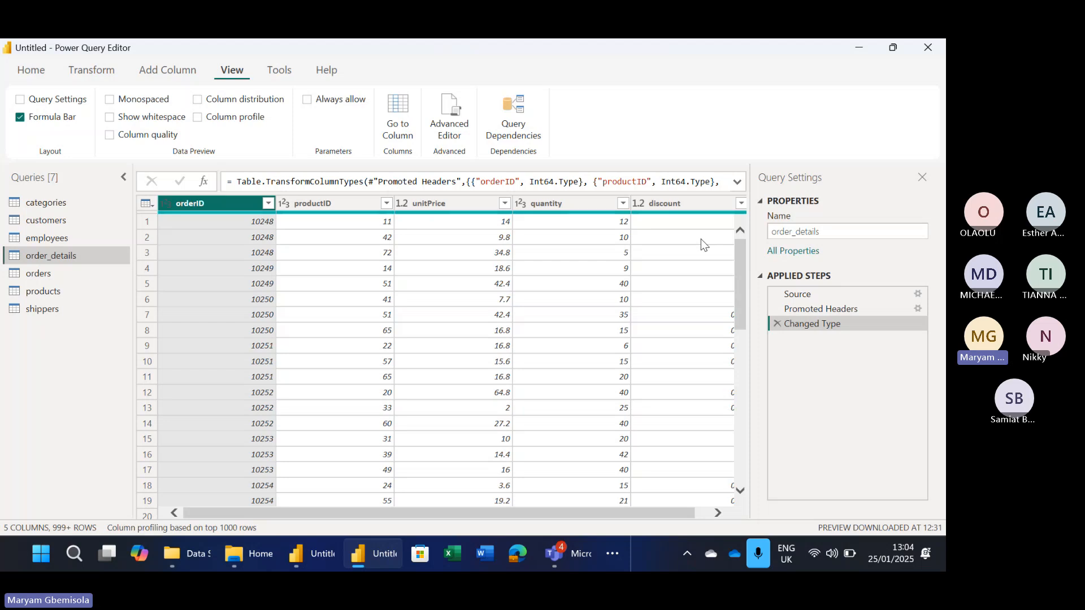
pyautogui.moveTo(583, 213)
# Examine the columns of the orders query from orderID through freight, and return to the order_details query
pyautogui.click(40, 272)
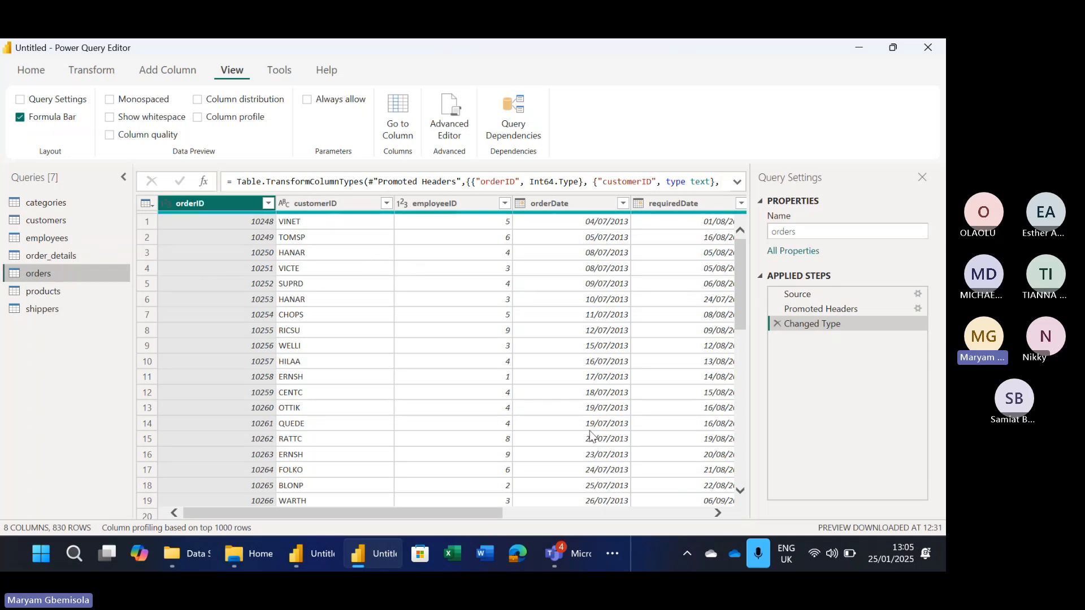
pyautogui.click(718, 512)
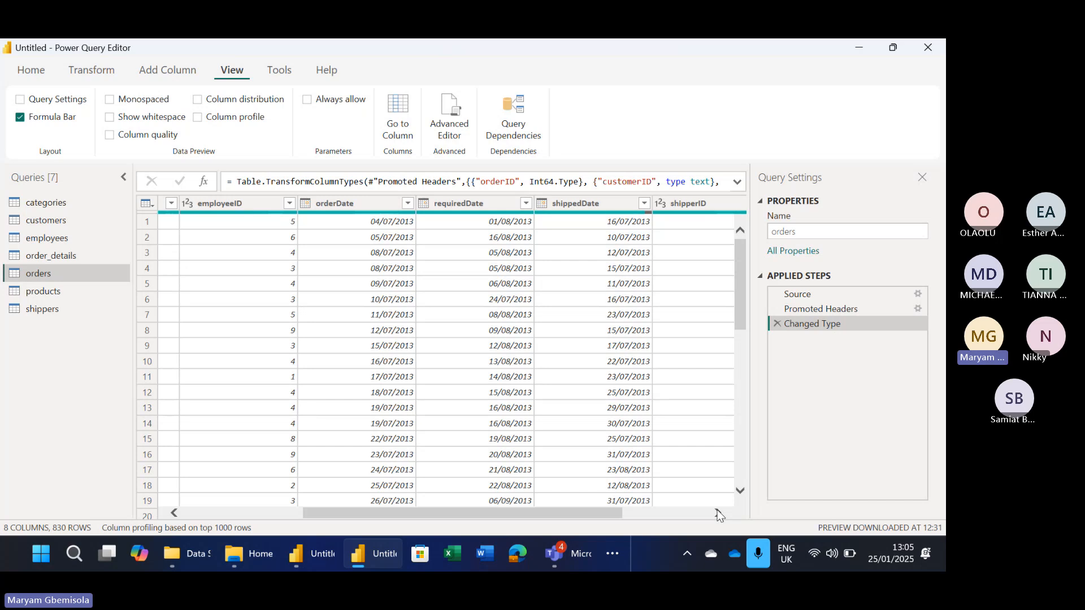
pyautogui.click(174, 512)
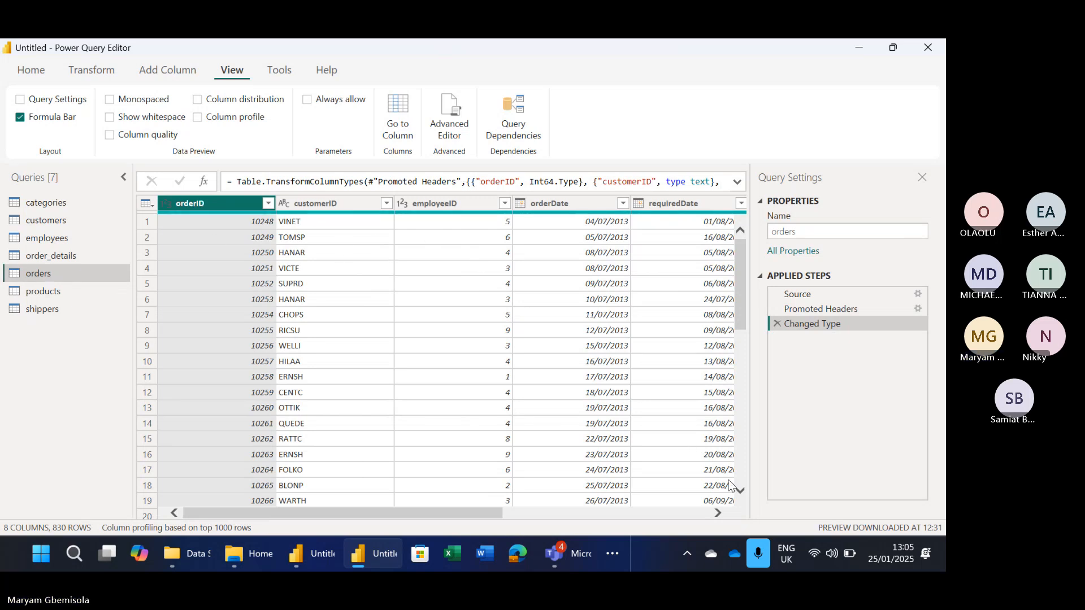
pyautogui.click(717, 512)
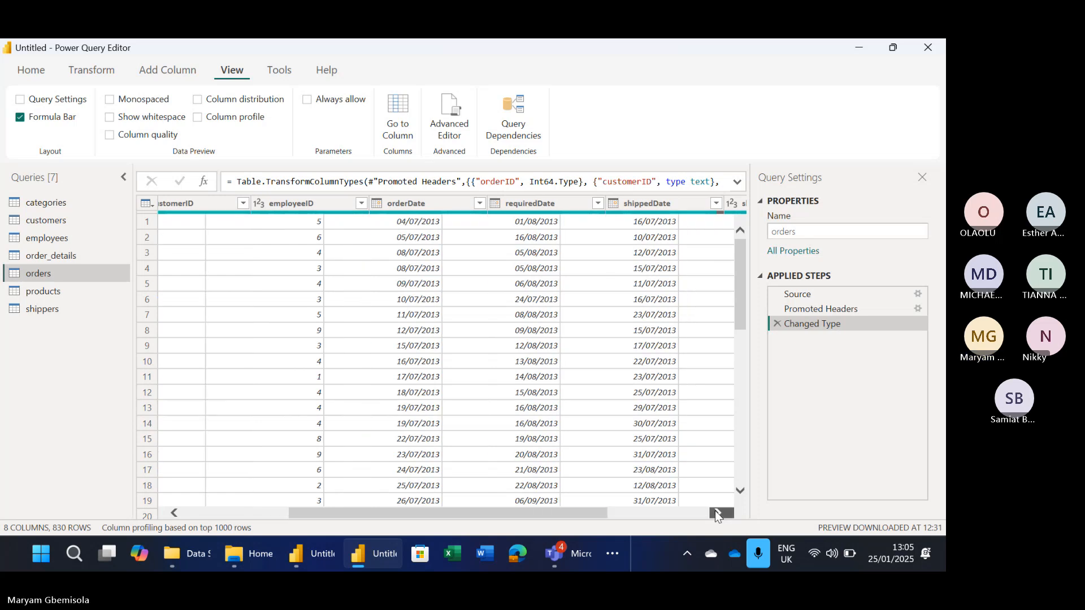
pyautogui.click(716, 512)
pyautogui.click(716, 513)
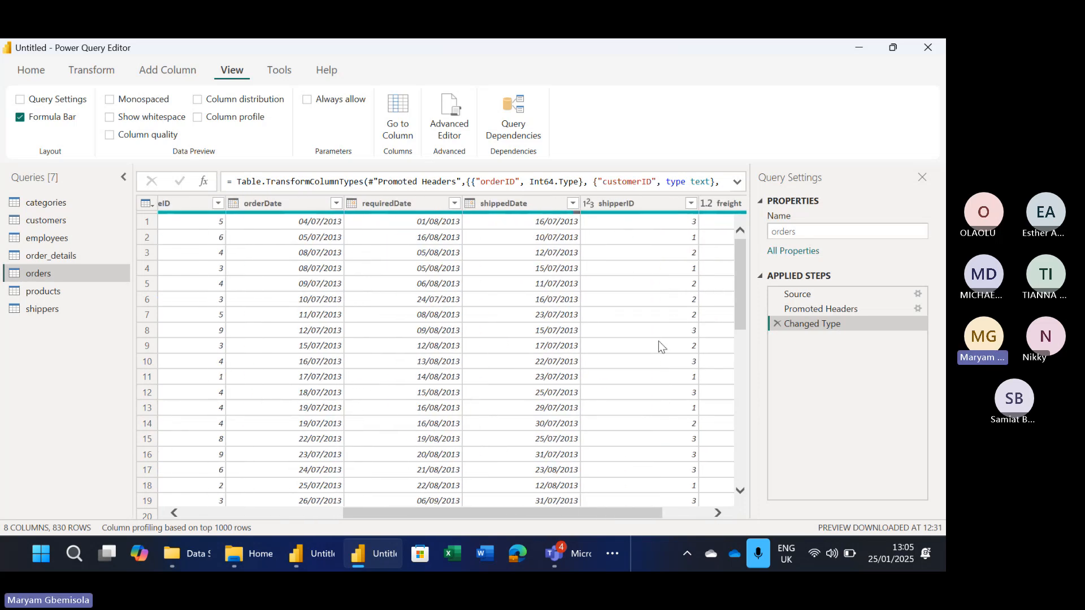
pyautogui.click(718, 513)
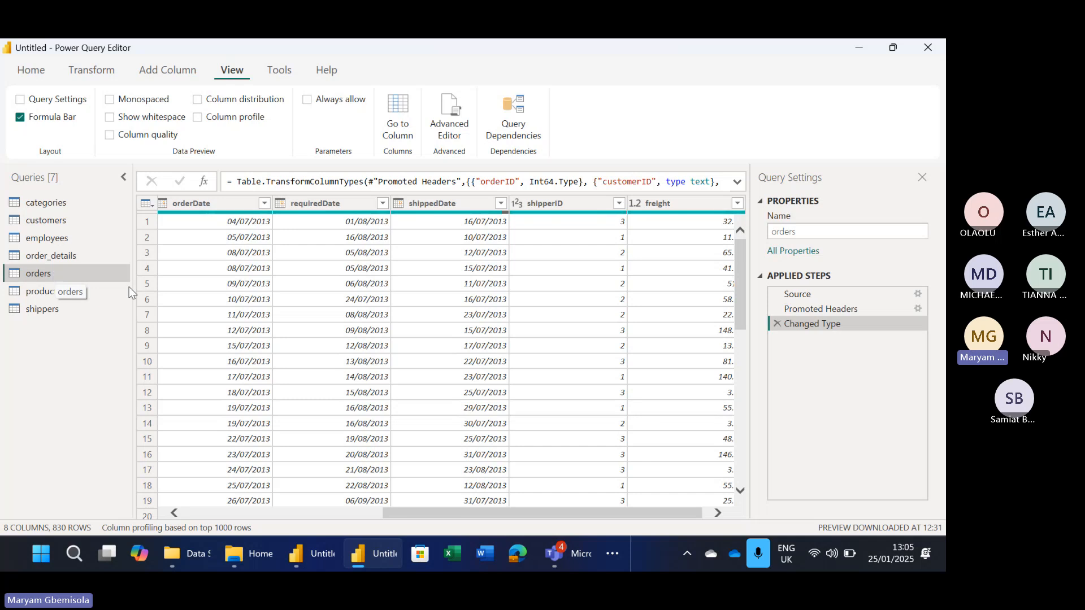
pyautogui.click(174, 513)
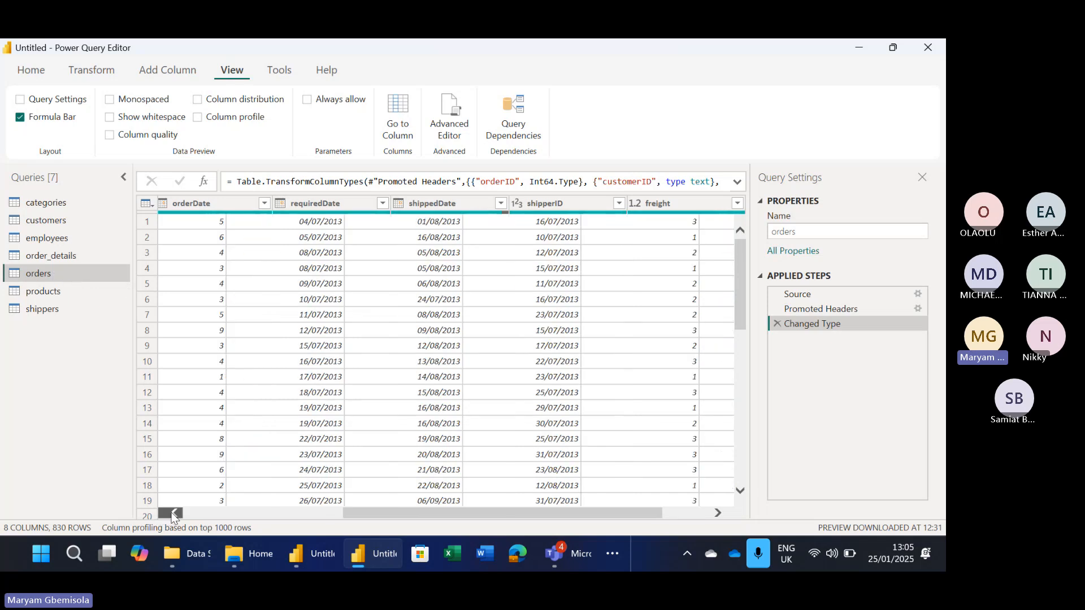
pyautogui.click(173, 515)
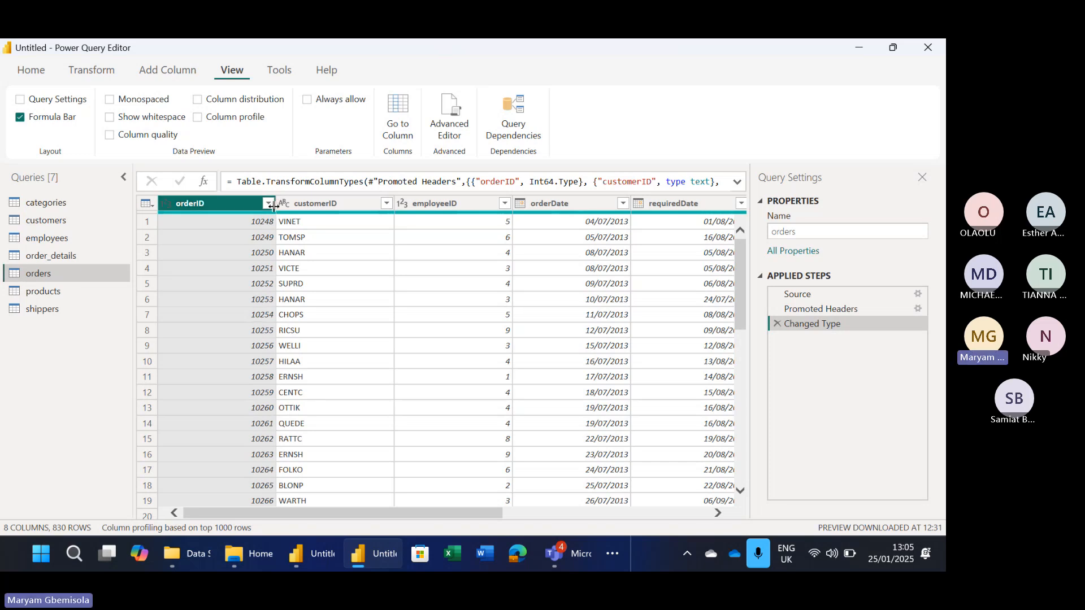
pyautogui.click(45, 258)
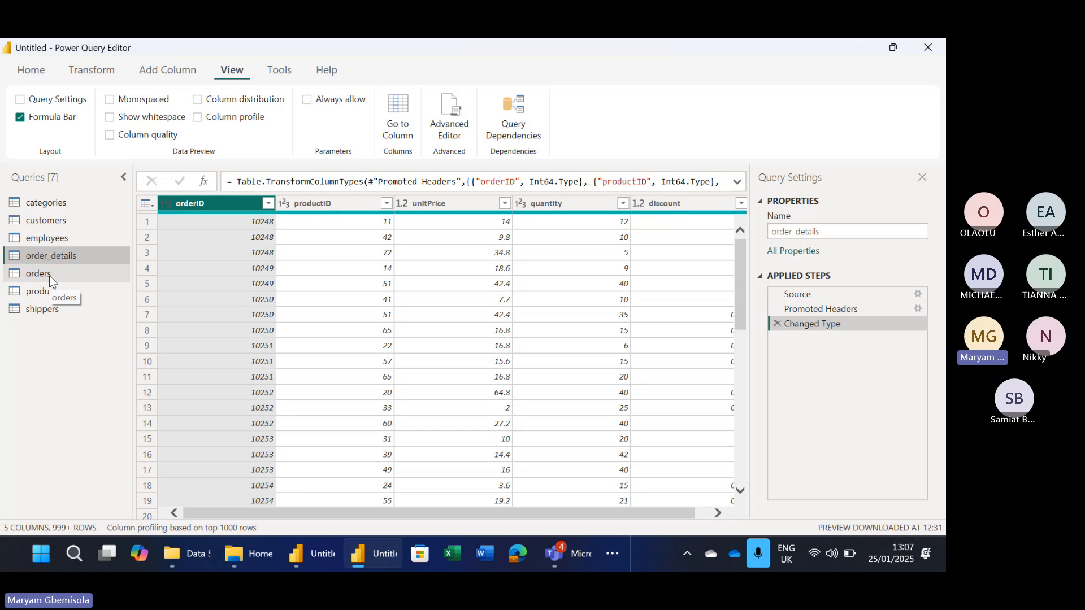
# Change the categoryID column of the categories query to the Text data type, replacing the existing type conversion
pyautogui.click(62, 201)
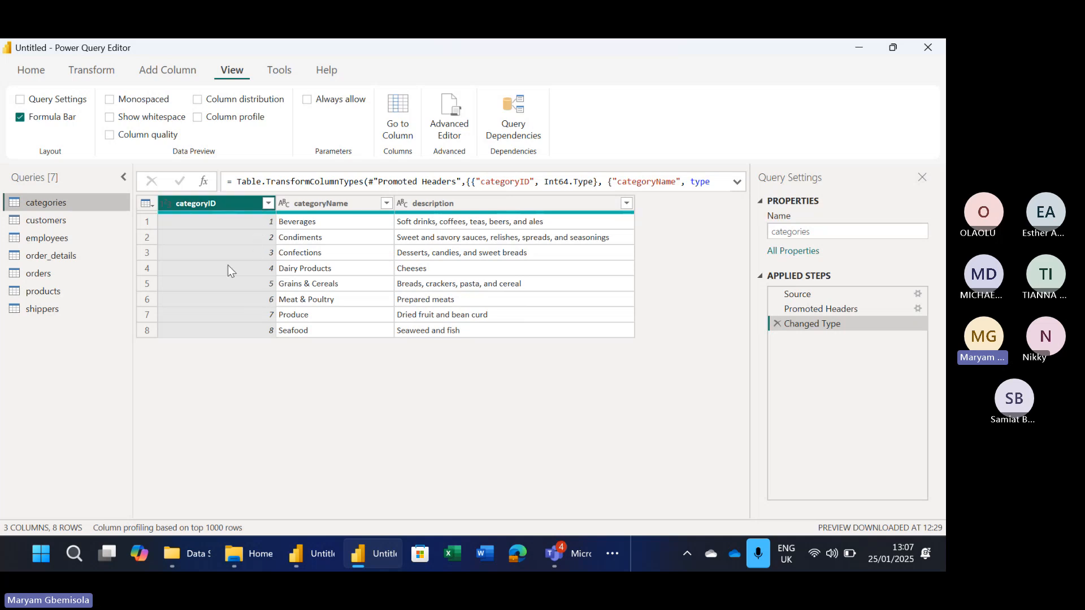
pyautogui.click(169, 203)
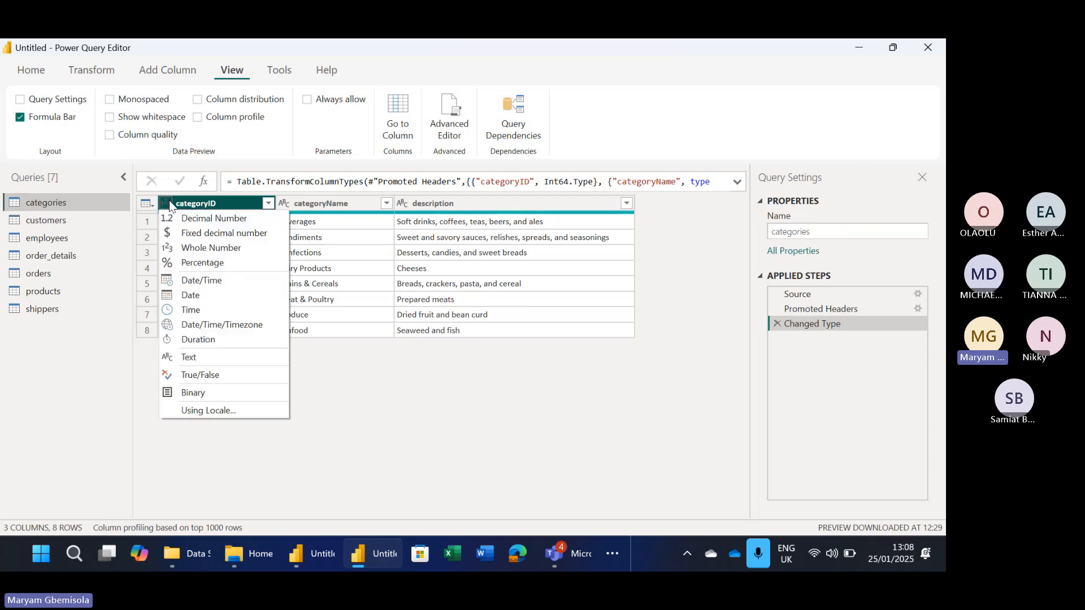
pyautogui.click(189, 357)
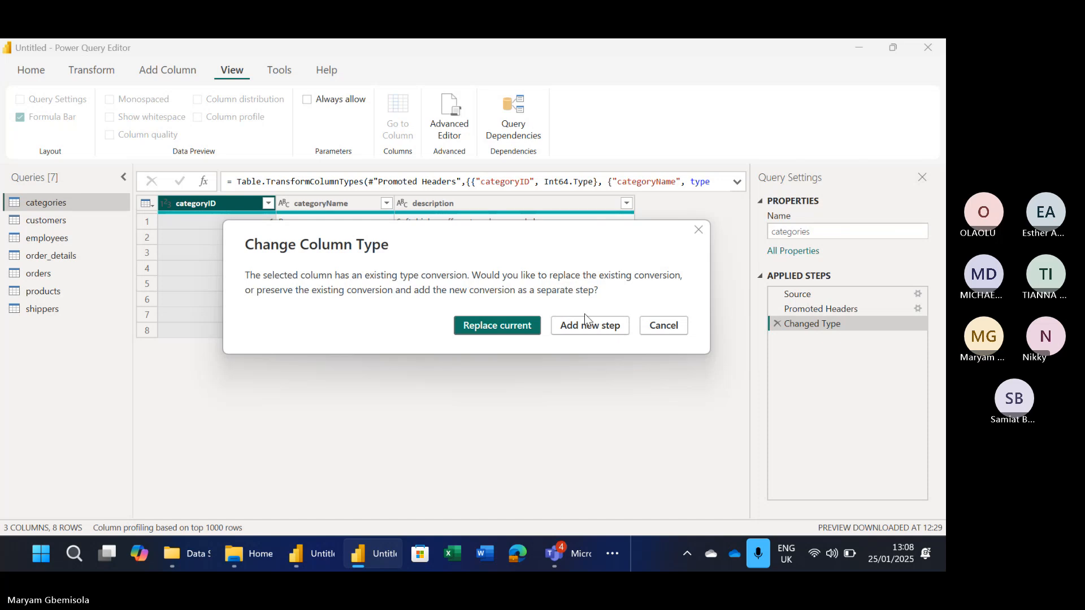
pyautogui.click(512, 332)
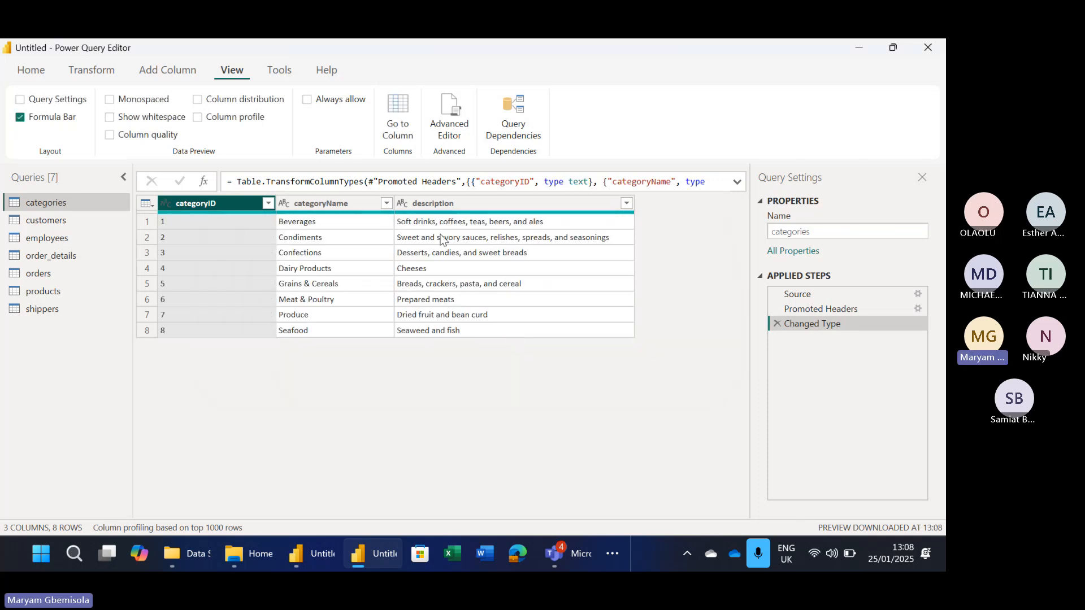
# Check the columns of the customers query, and change employeeID in the employees query to Text, replacing the existing type conversion
pyautogui.click(82, 218)
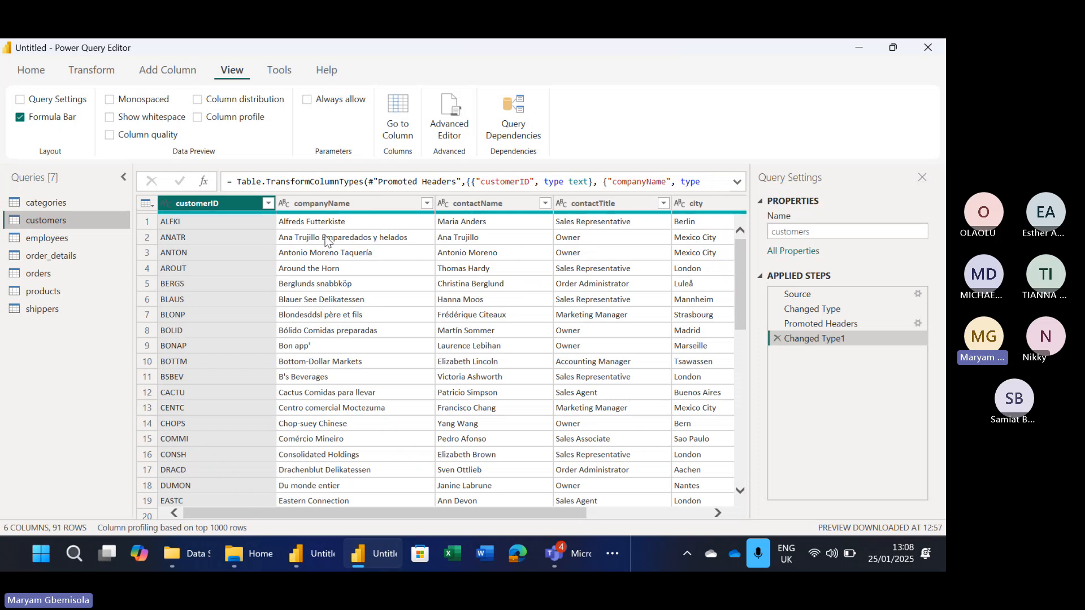
pyautogui.click(718, 513)
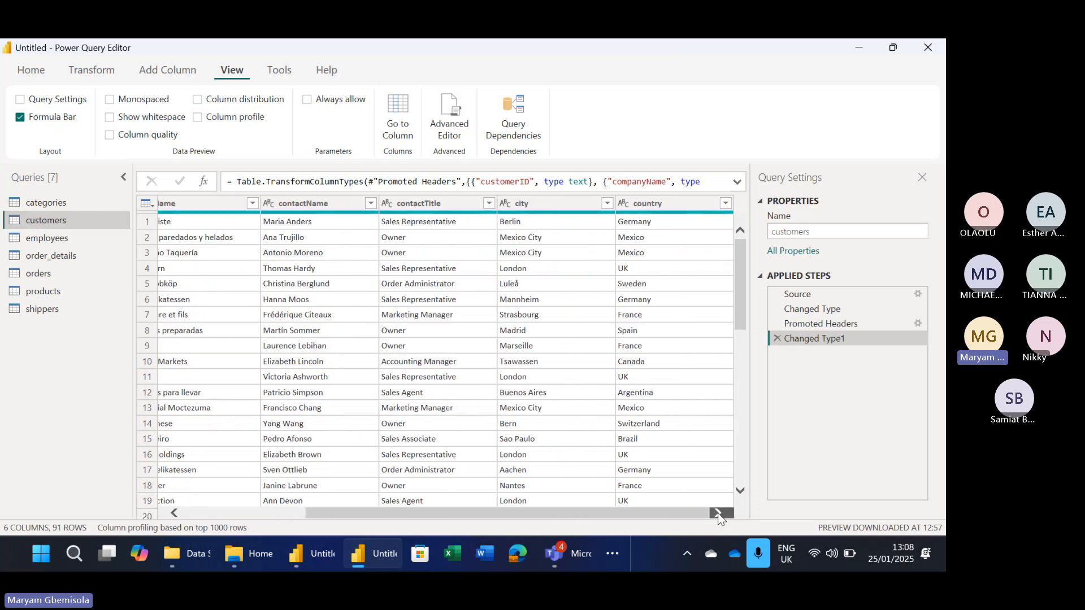
pyautogui.click(47, 238)
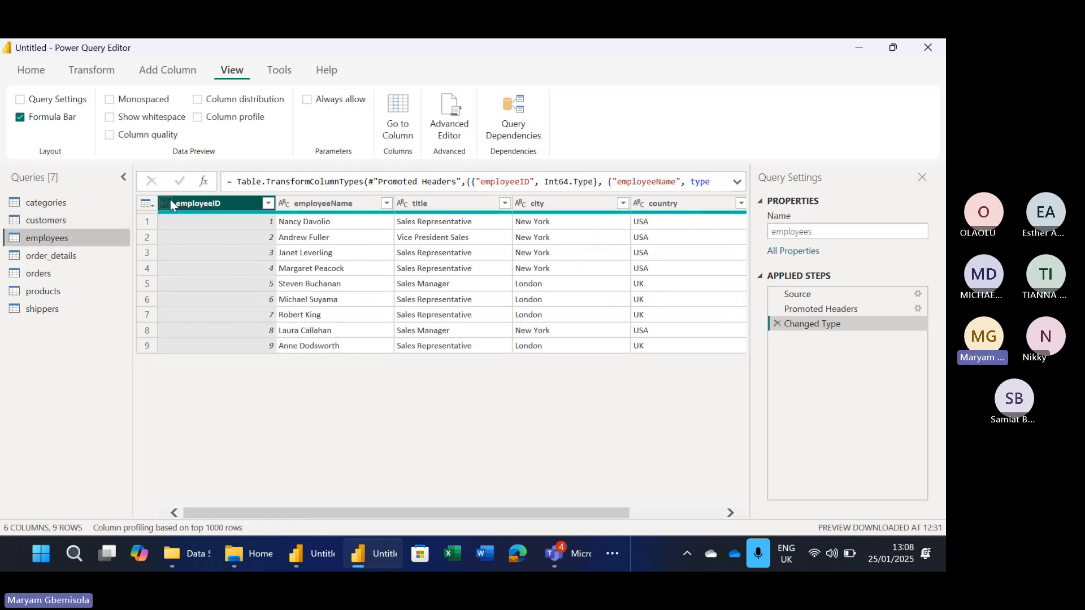
pyautogui.click(167, 203)
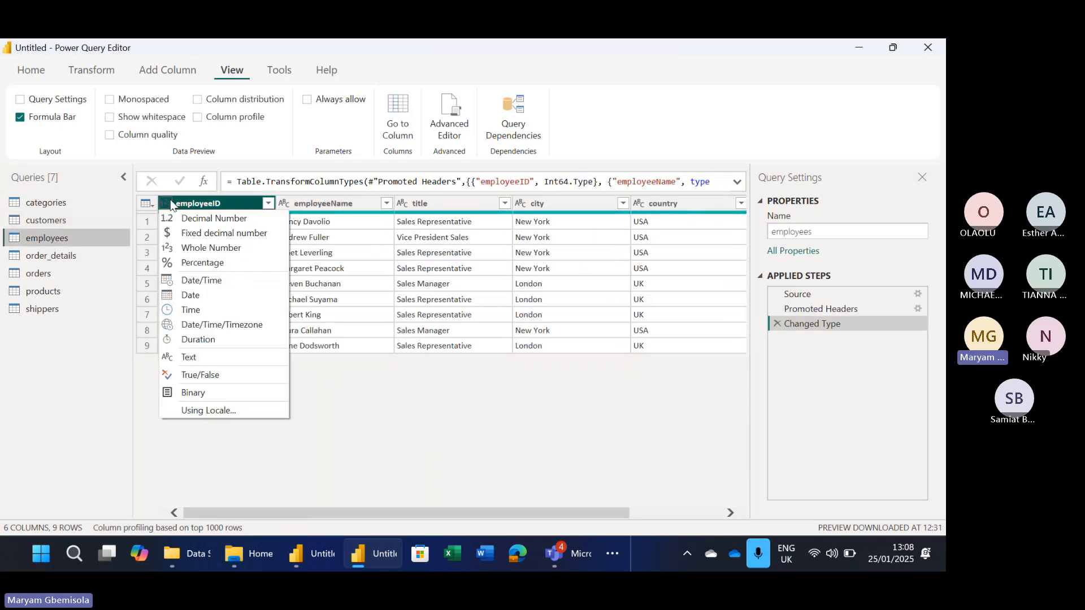
pyautogui.click(195, 358)
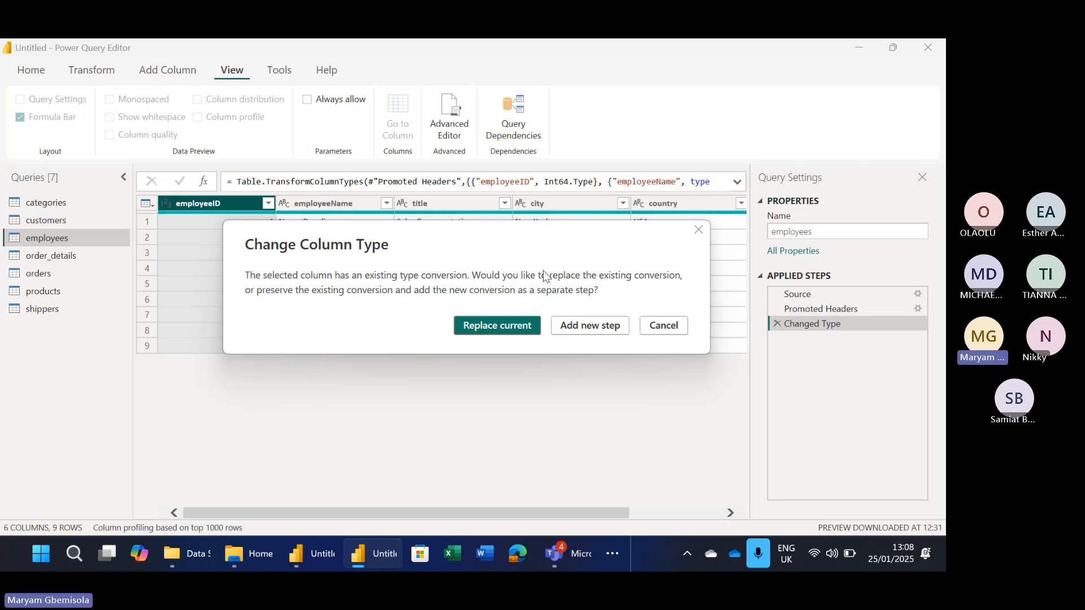
pyautogui.click(500, 325)
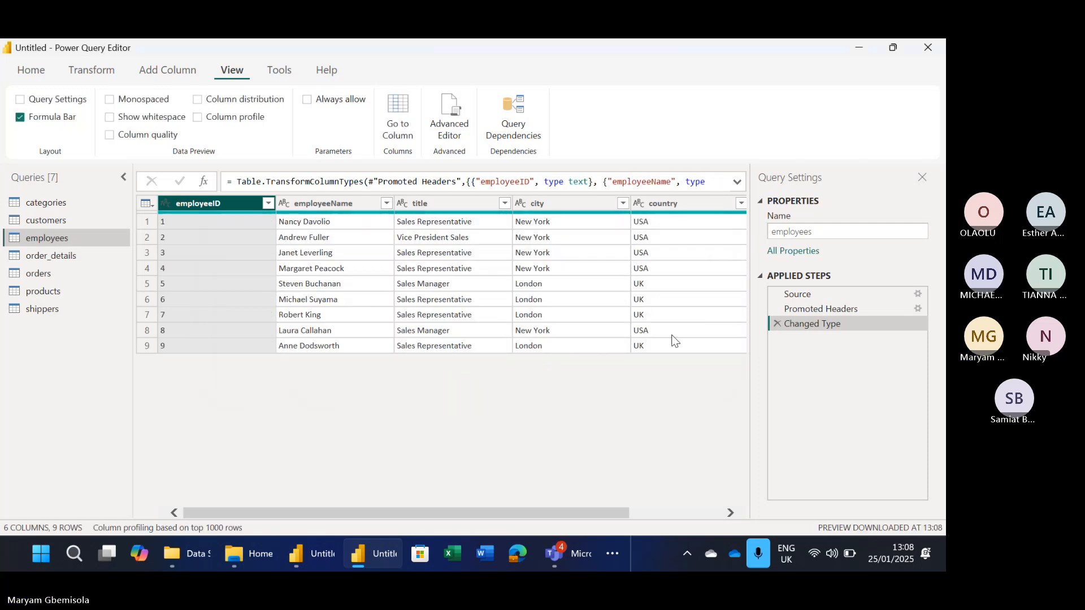
pyautogui.click(730, 513)
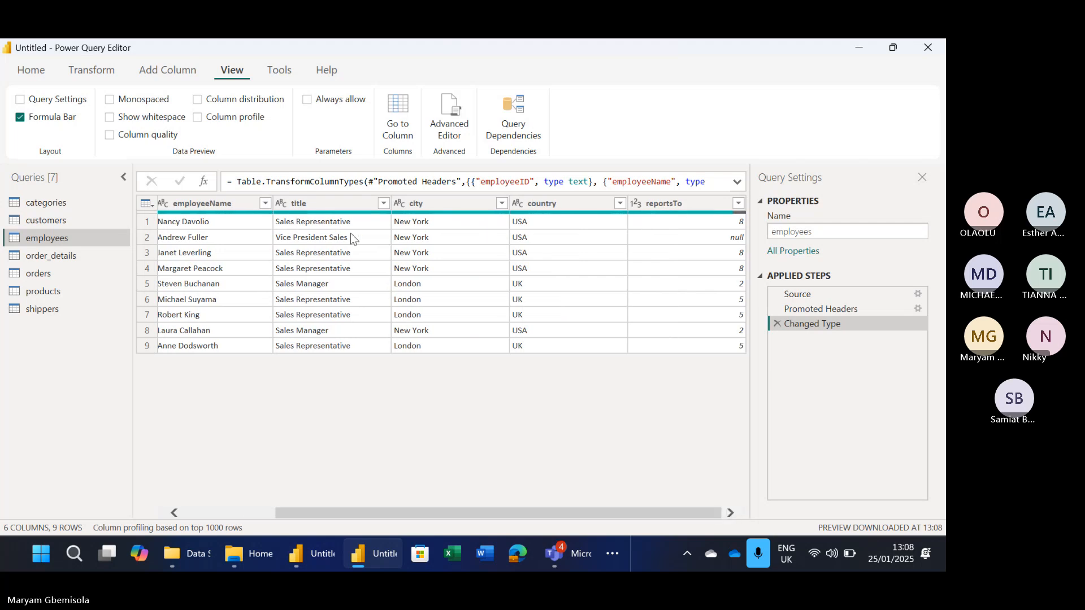
# Change the orderID and productID columns of the order_details query to the Text data type, replacing the existing conversions
pyautogui.click(63, 257)
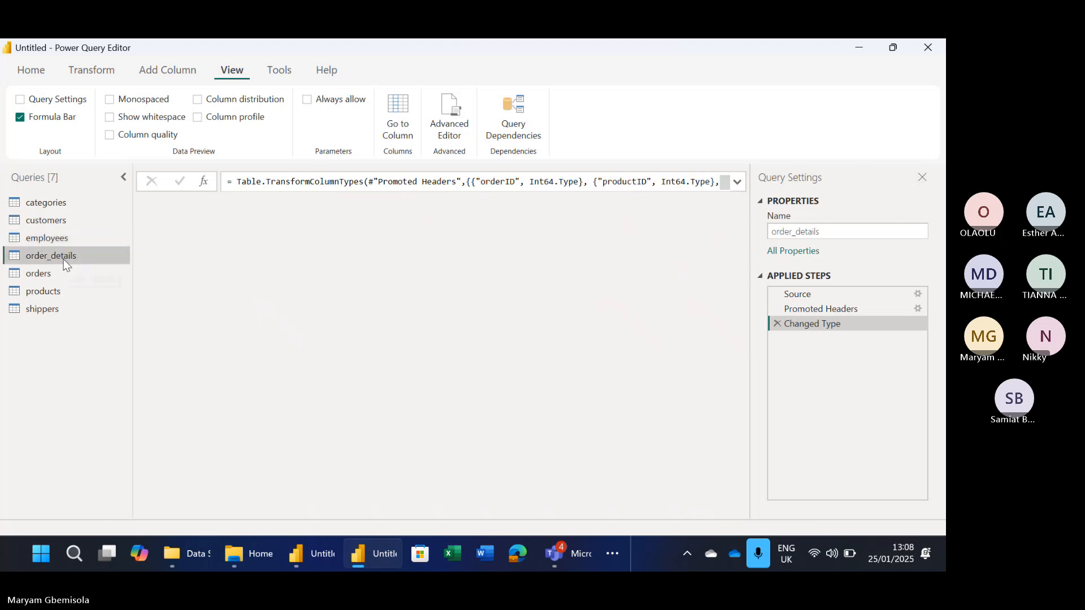
pyautogui.click(166, 204)
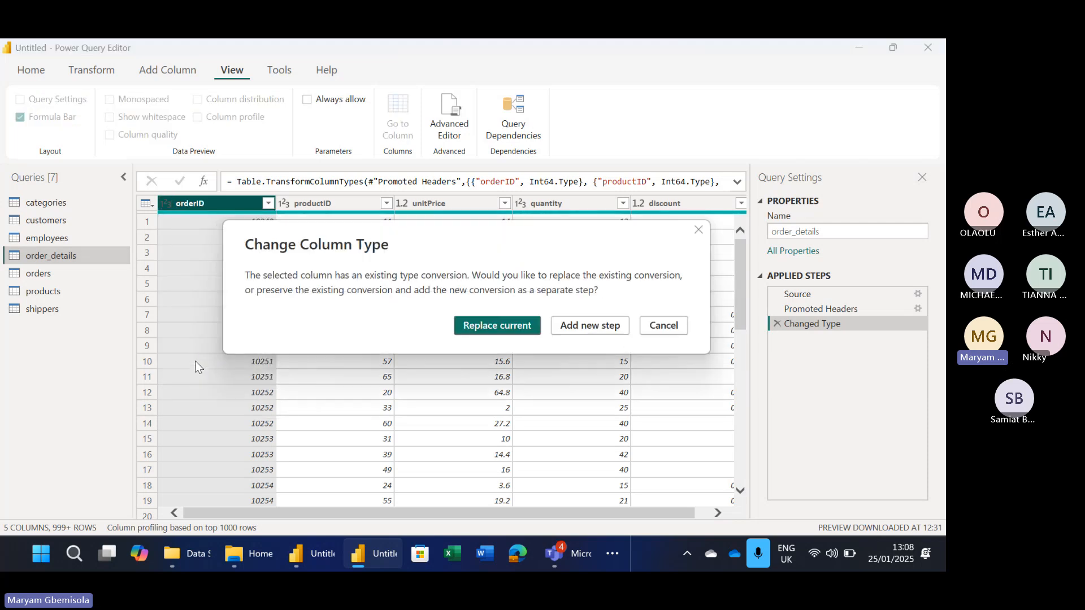
pyautogui.click(486, 321)
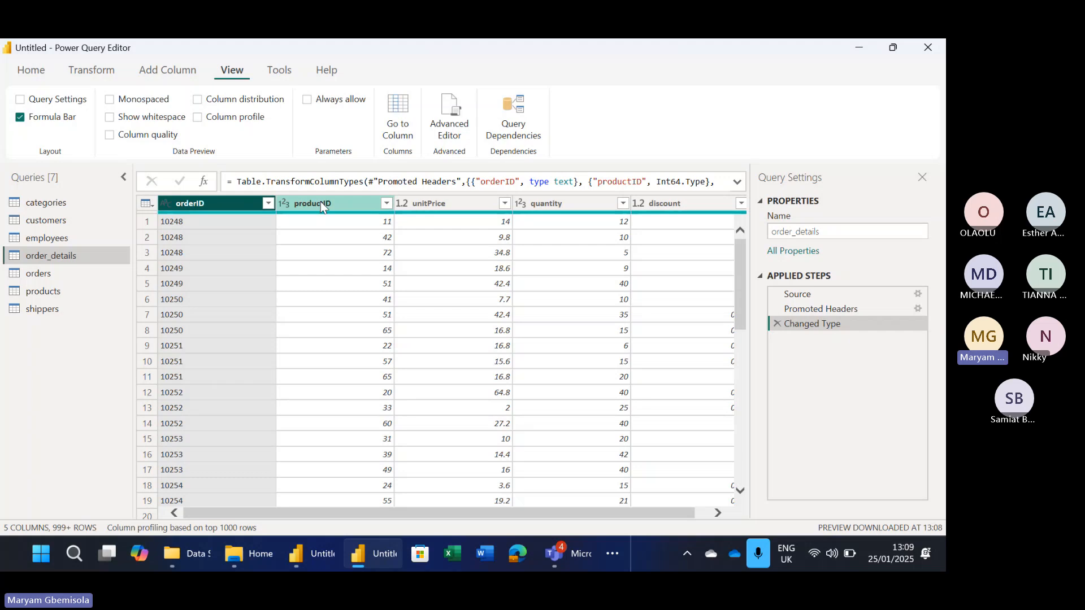
pyautogui.click(285, 204)
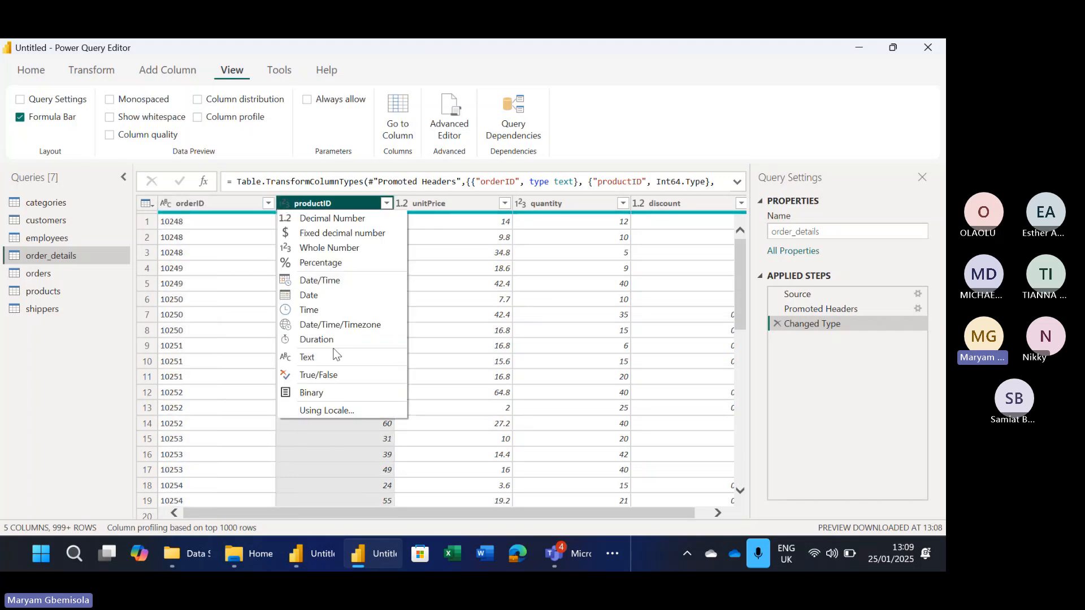
pyautogui.click(333, 356)
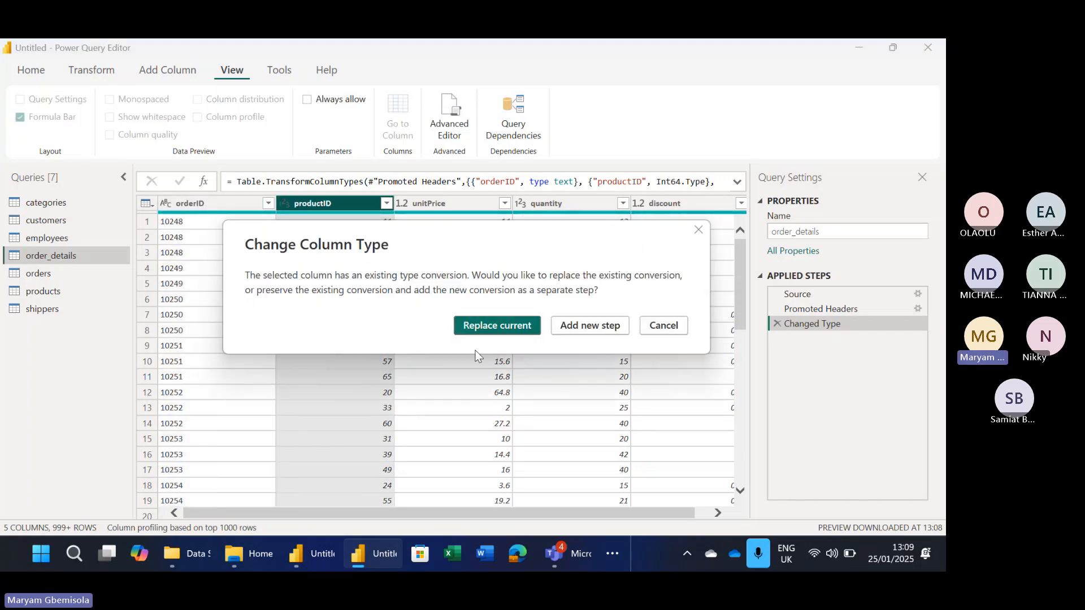
pyautogui.click(488, 319)
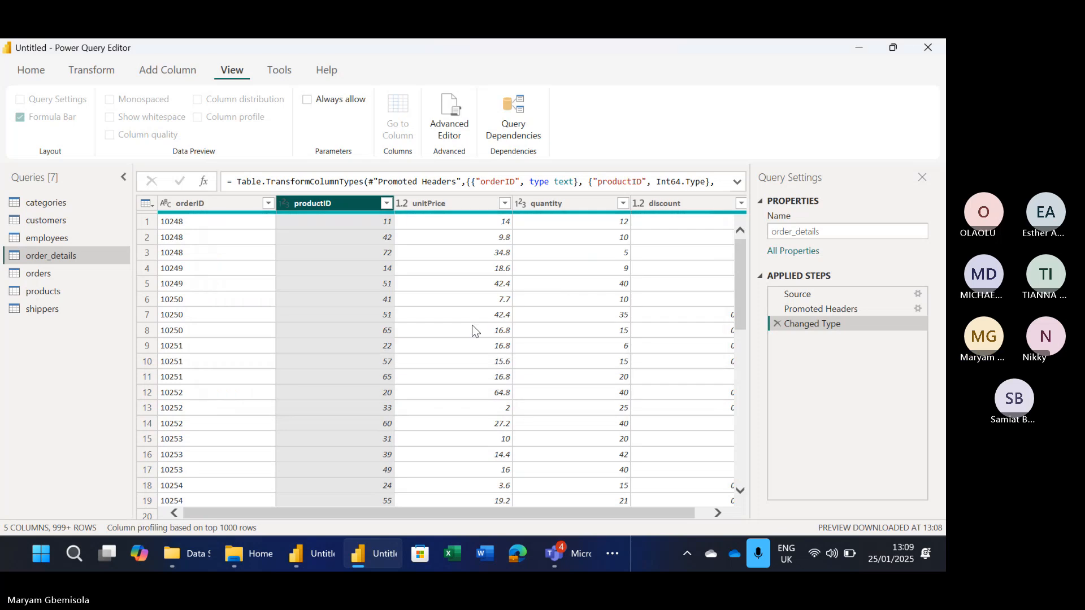
pyautogui.click(716, 513)
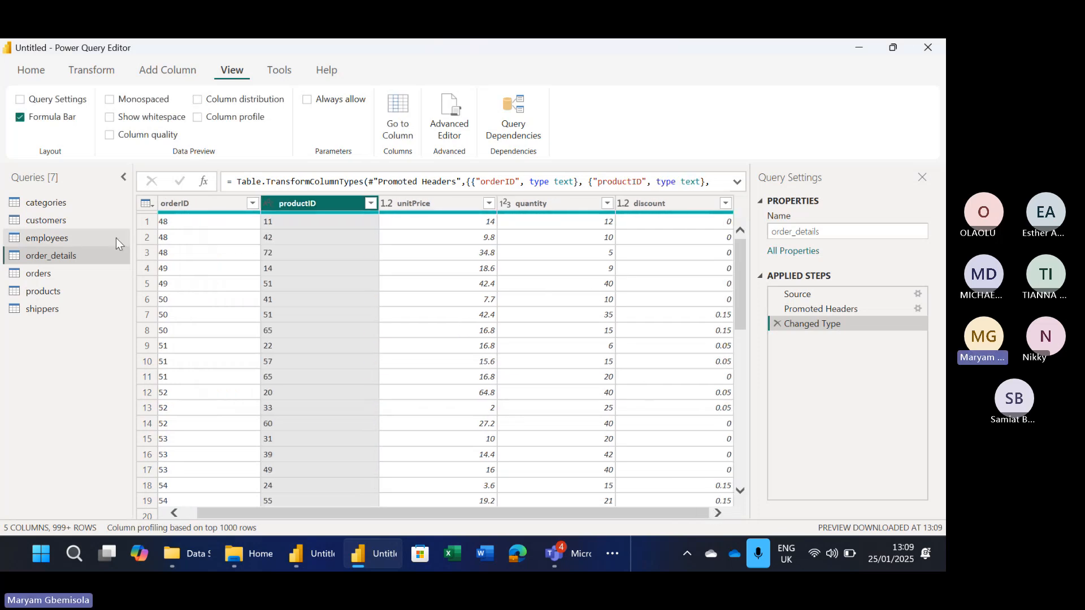
# Change the orderID and employeeID columns of the orders query to the Text data type, replacing the existing conversions
pyautogui.click(69, 276)
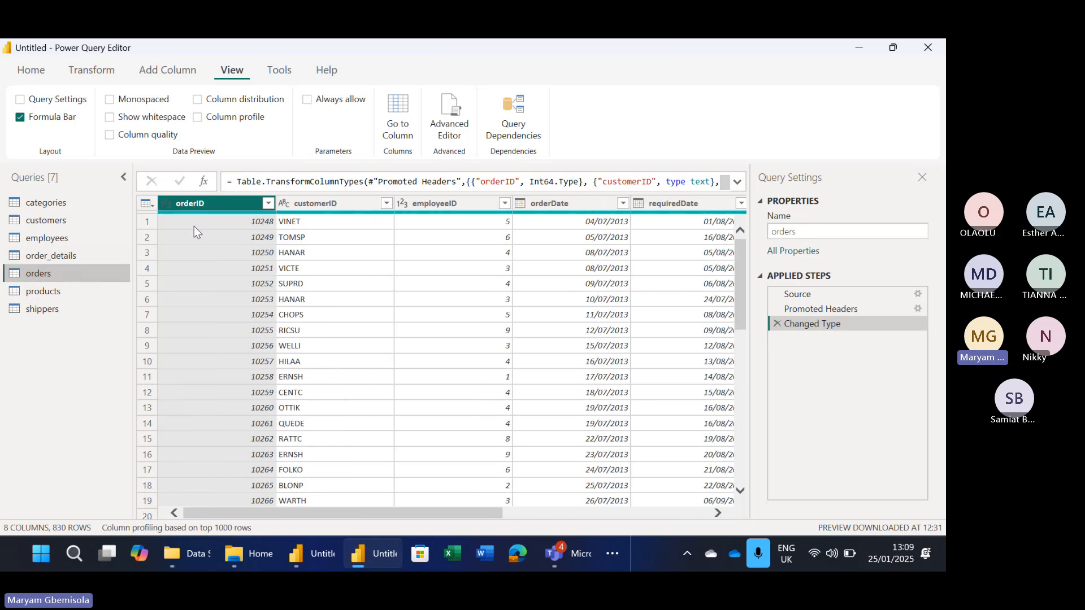
pyautogui.click(176, 205)
pyautogui.click(171, 204)
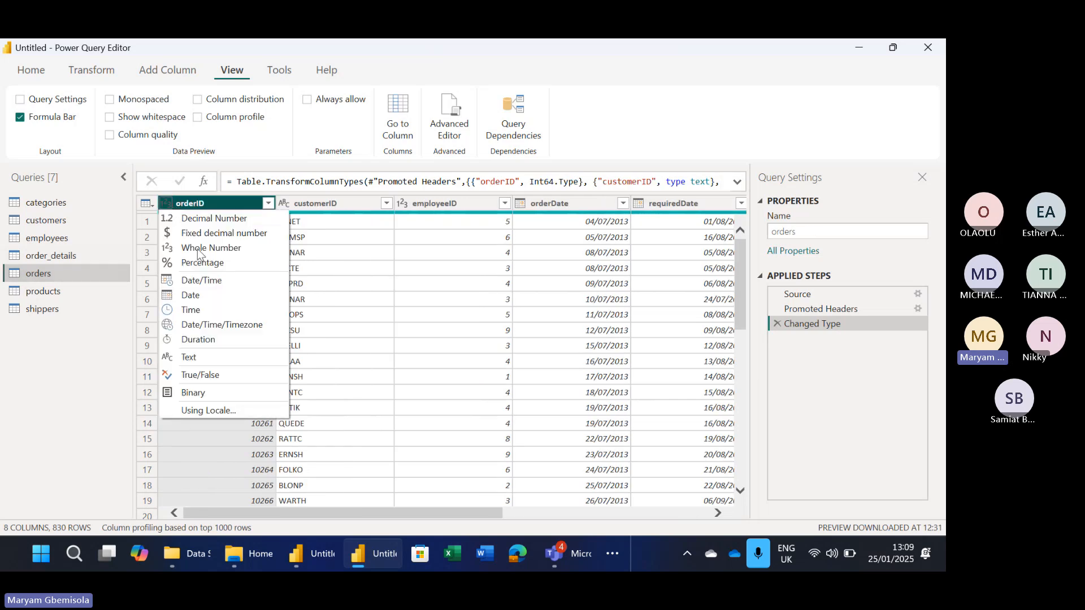
pyautogui.click(210, 359)
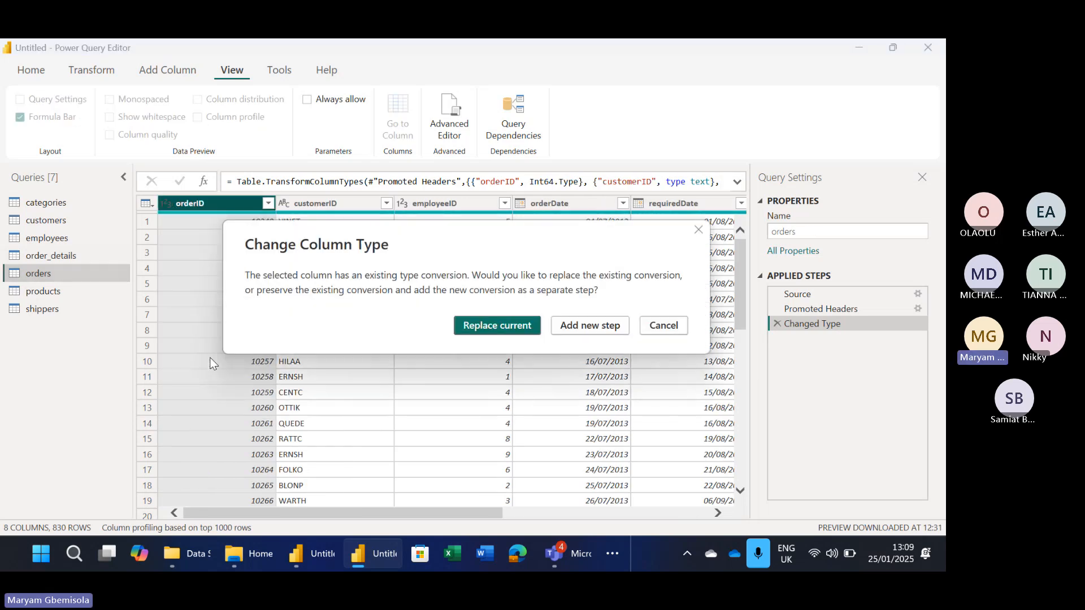
pyautogui.click(519, 326)
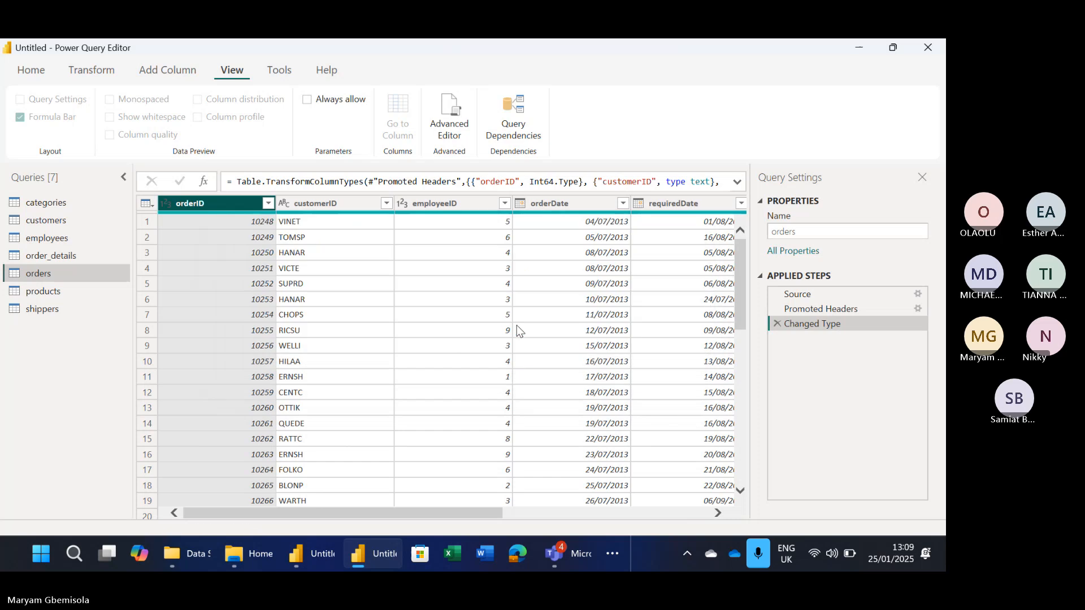
pyautogui.click(405, 202)
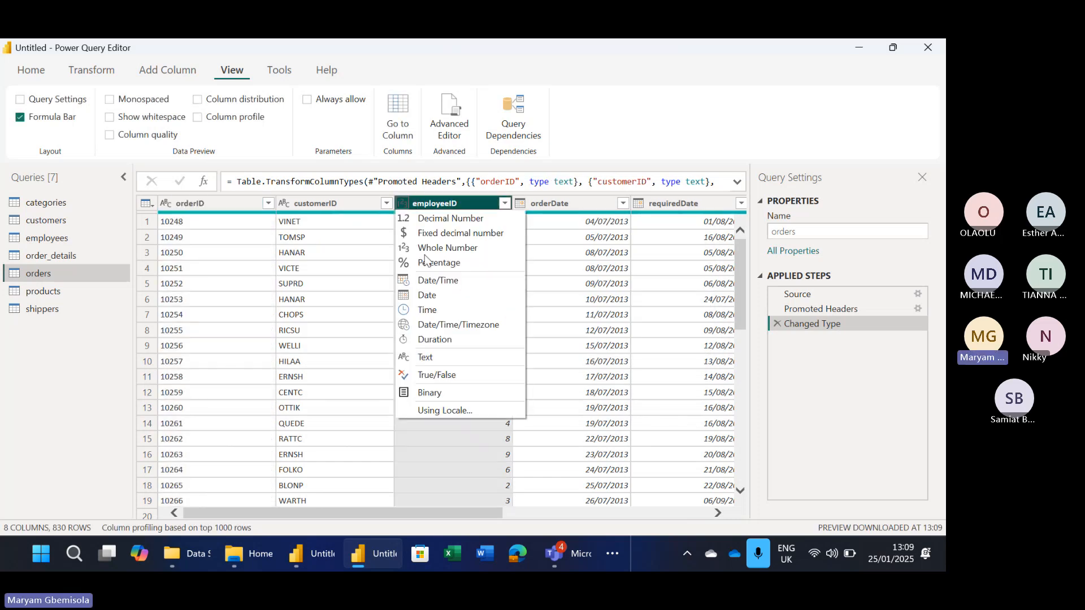
pyautogui.click(434, 363)
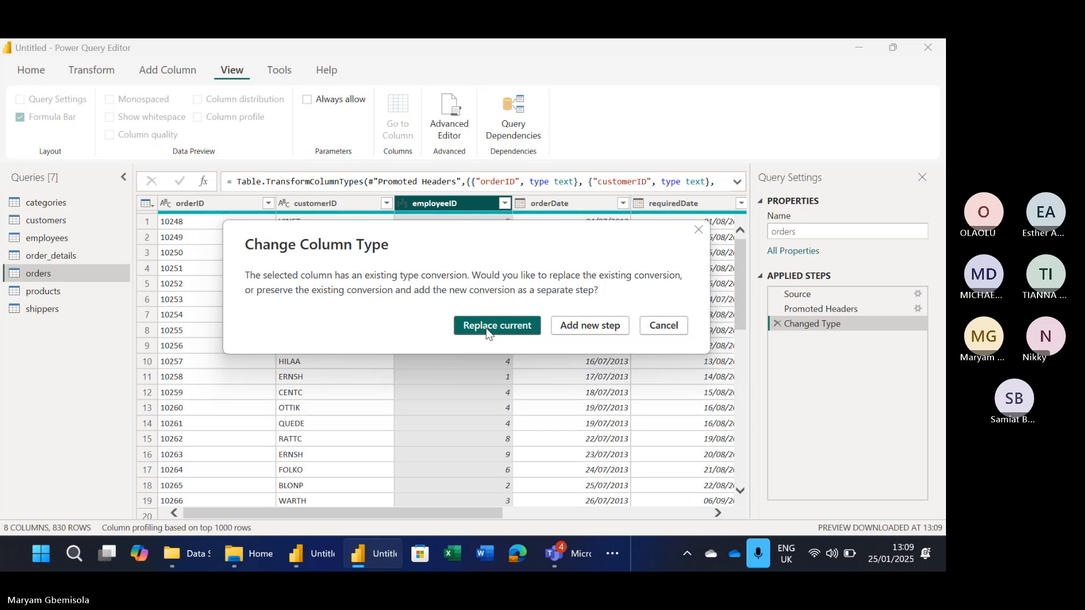
pyautogui.click(488, 330)
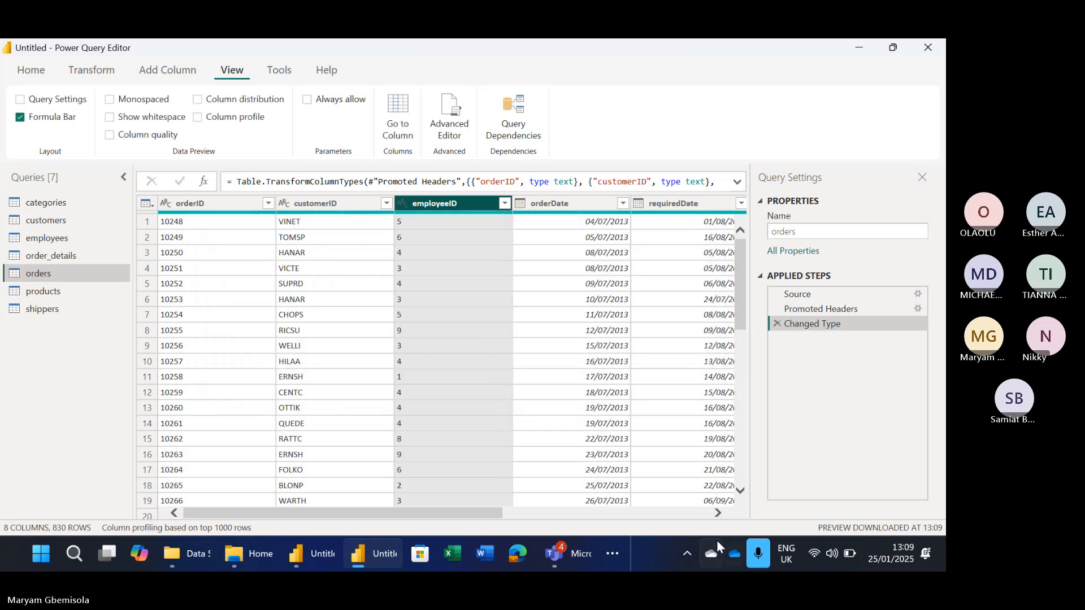
# Change the shipperID column of the orders query to the Text data type, replacing the existing type conversion
pyautogui.hscroll(5, 716, 510)
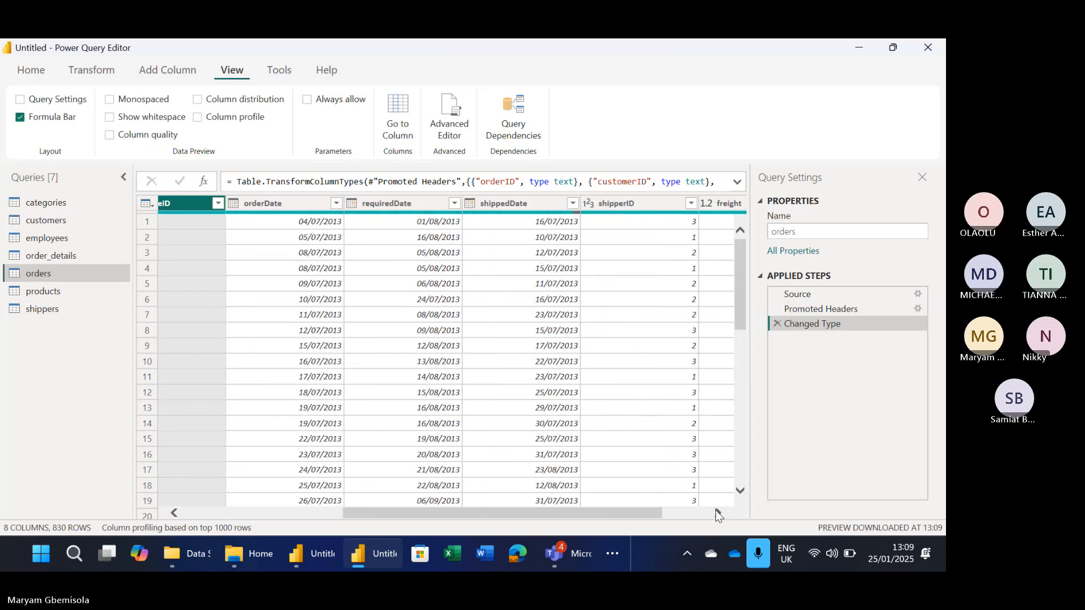
pyautogui.hscroll(2, 716, 510)
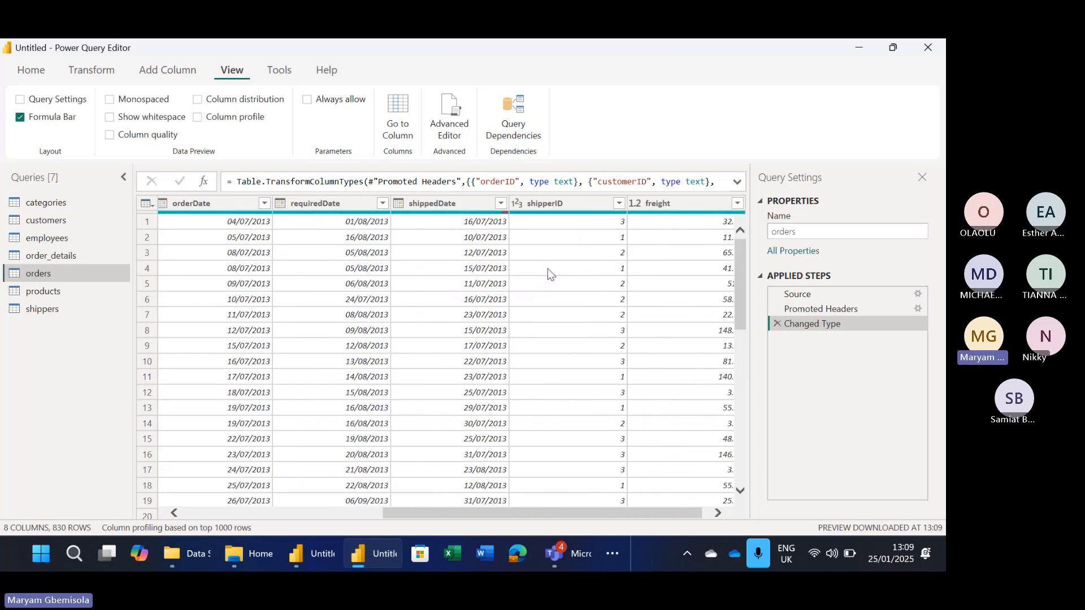
pyautogui.click(517, 203)
pyautogui.click(540, 357)
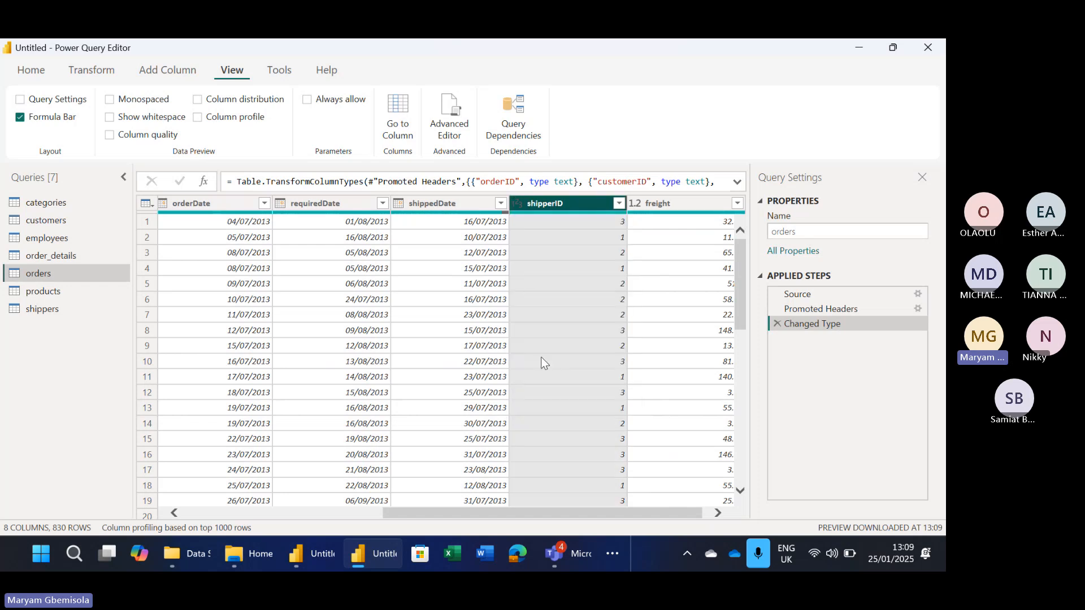
pyautogui.click(496, 323)
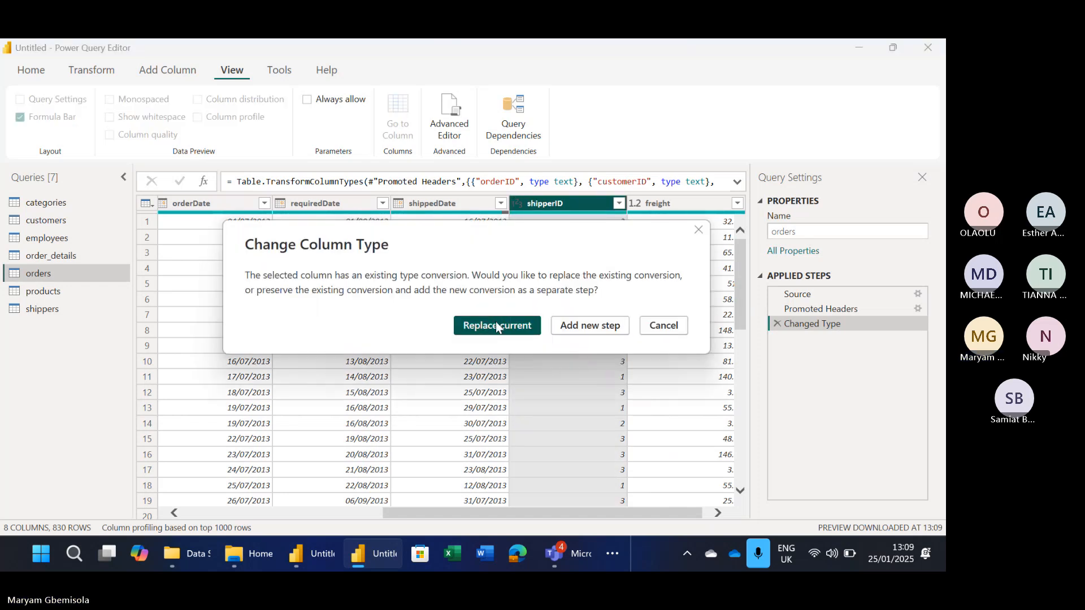
pyautogui.click(717, 513)
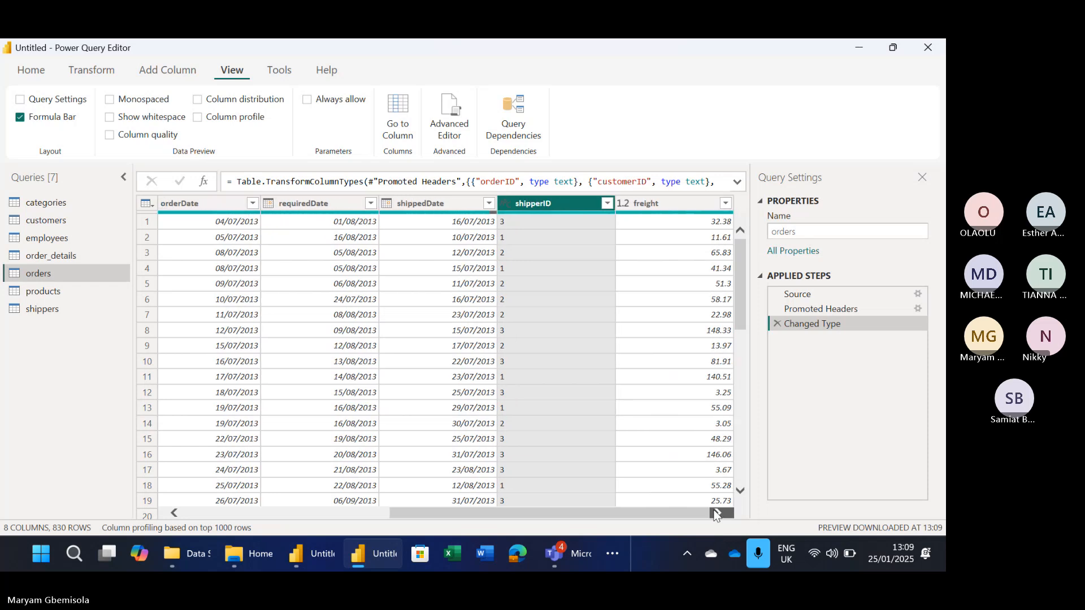
# Change the productID and categoryID columns of the products query to the Text data type, replacing the existing conversions
pyautogui.click(72, 289)
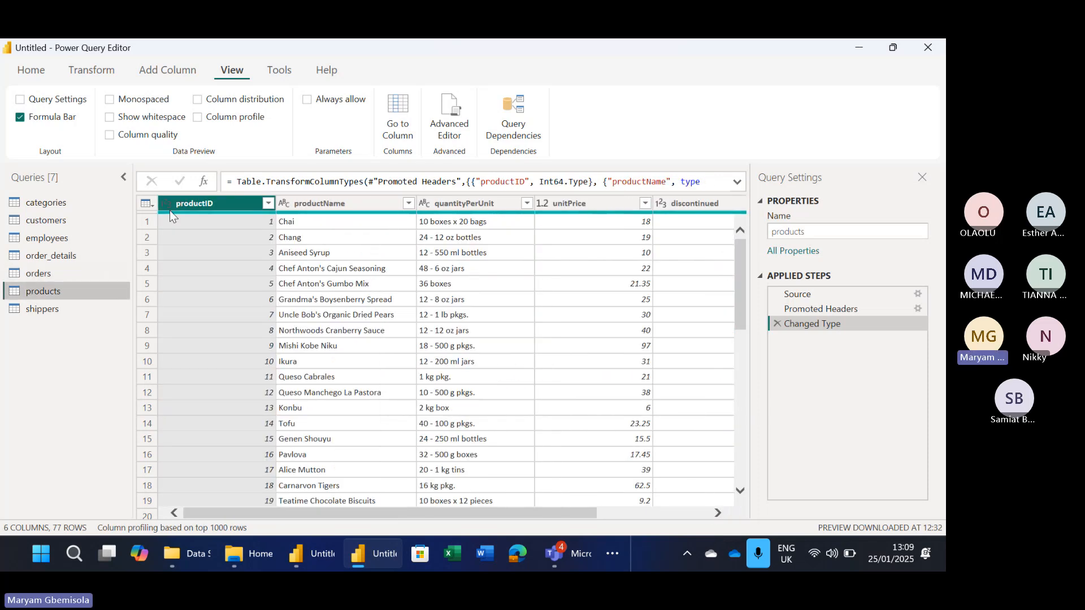
pyautogui.click(165, 205)
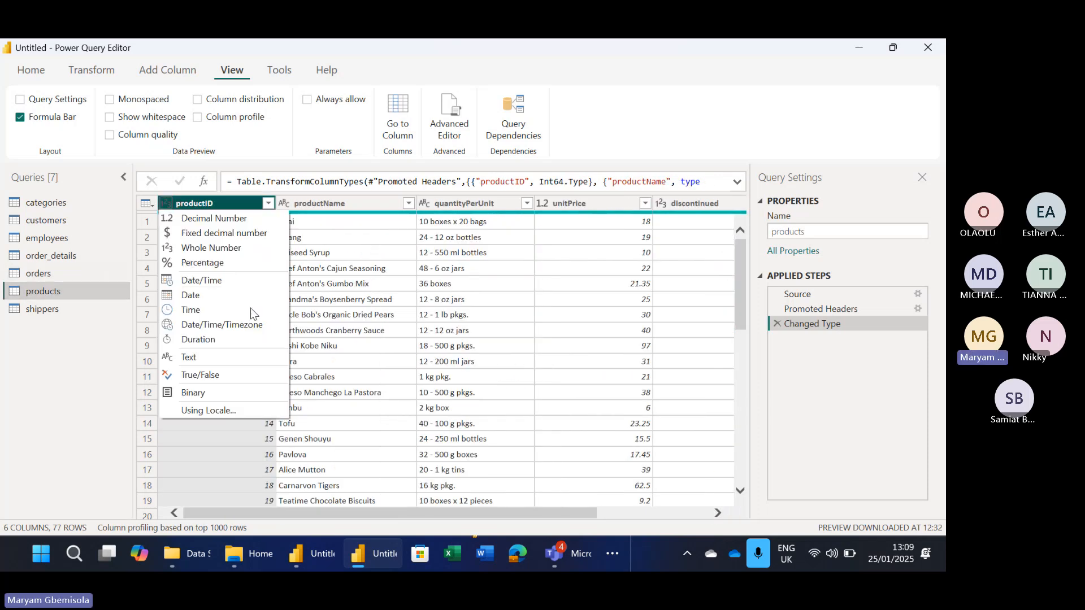
pyautogui.click(249, 363)
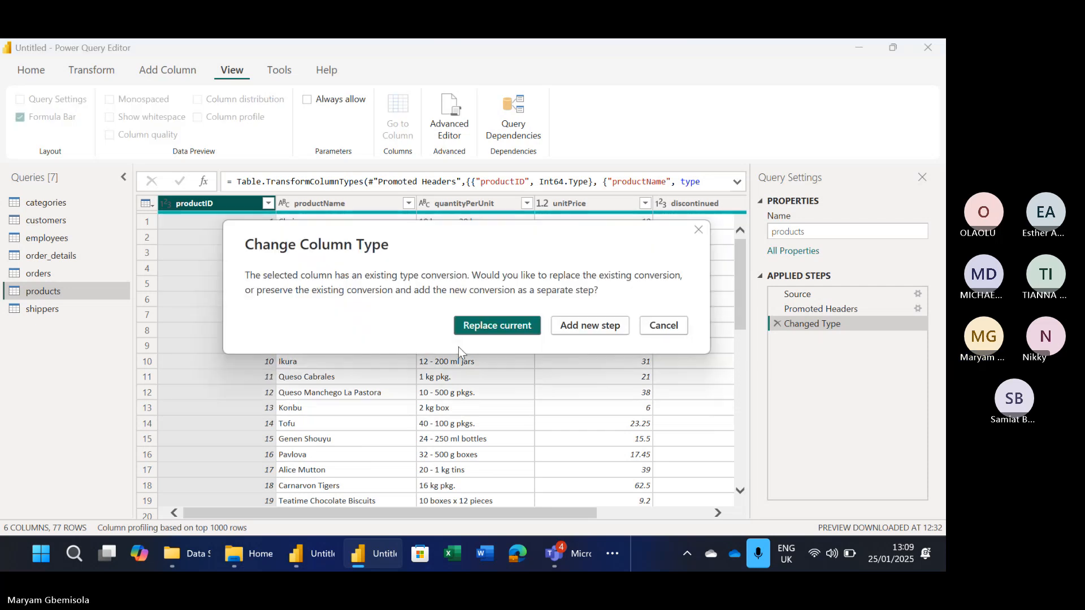
pyautogui.click(480, 330)
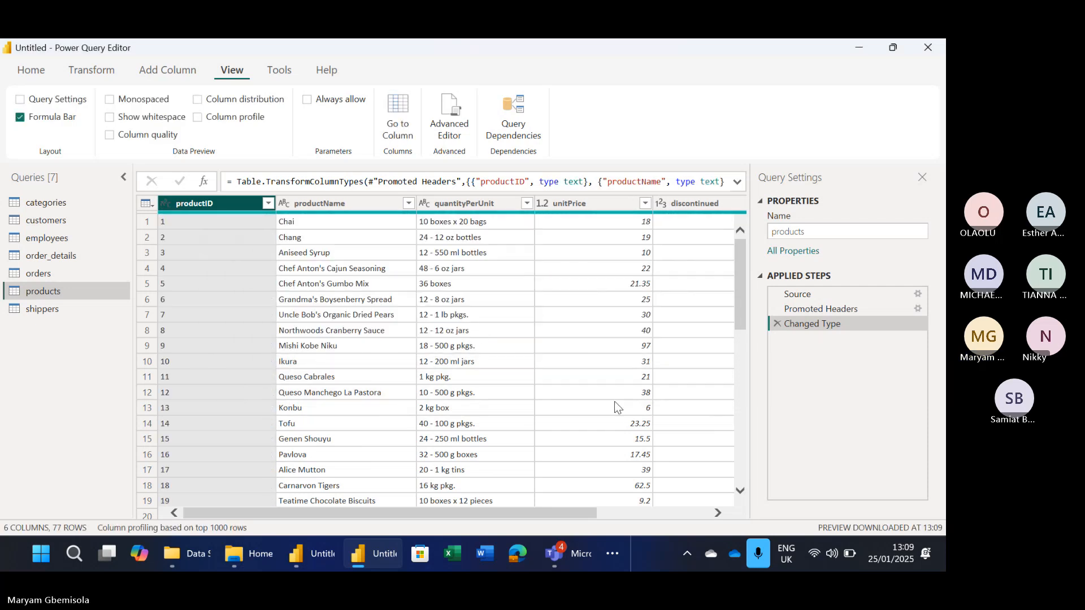
pyautogui.click(718, 512)
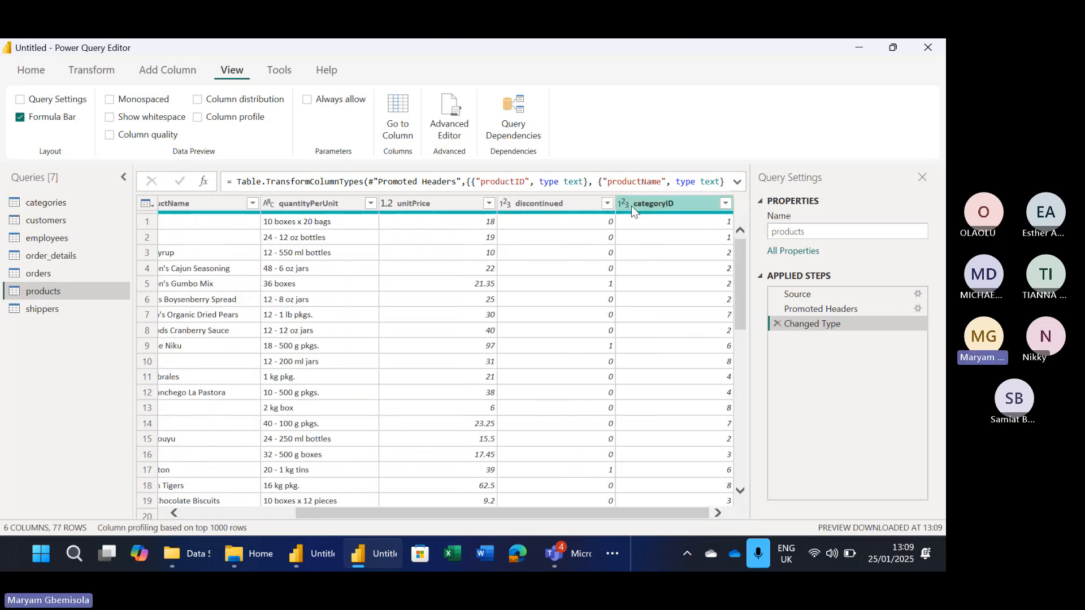
pyautogui.click(625, 206)
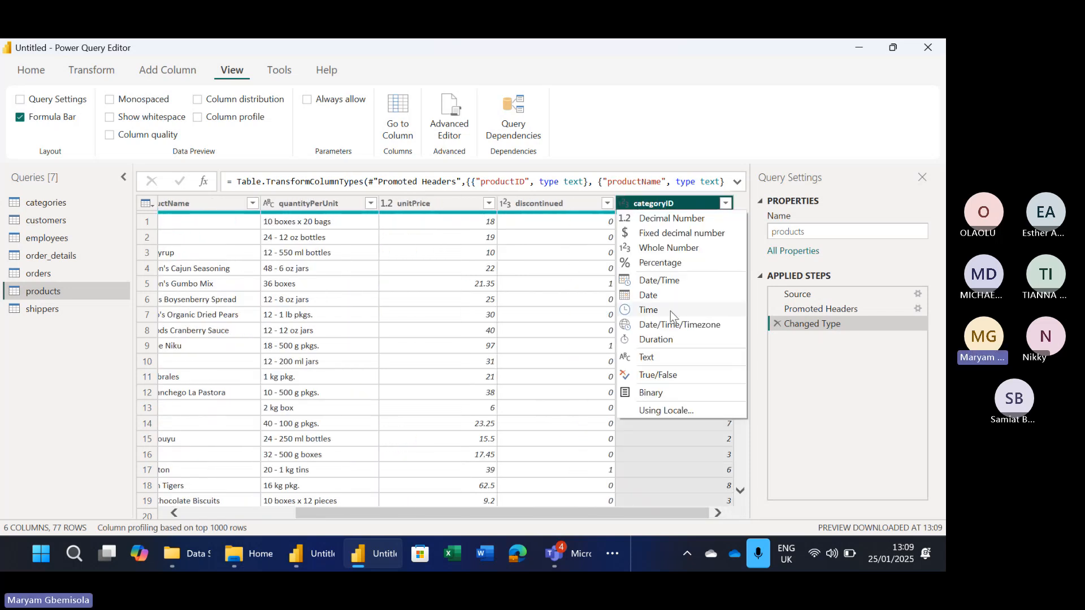
pyautogui.click(650, 358)
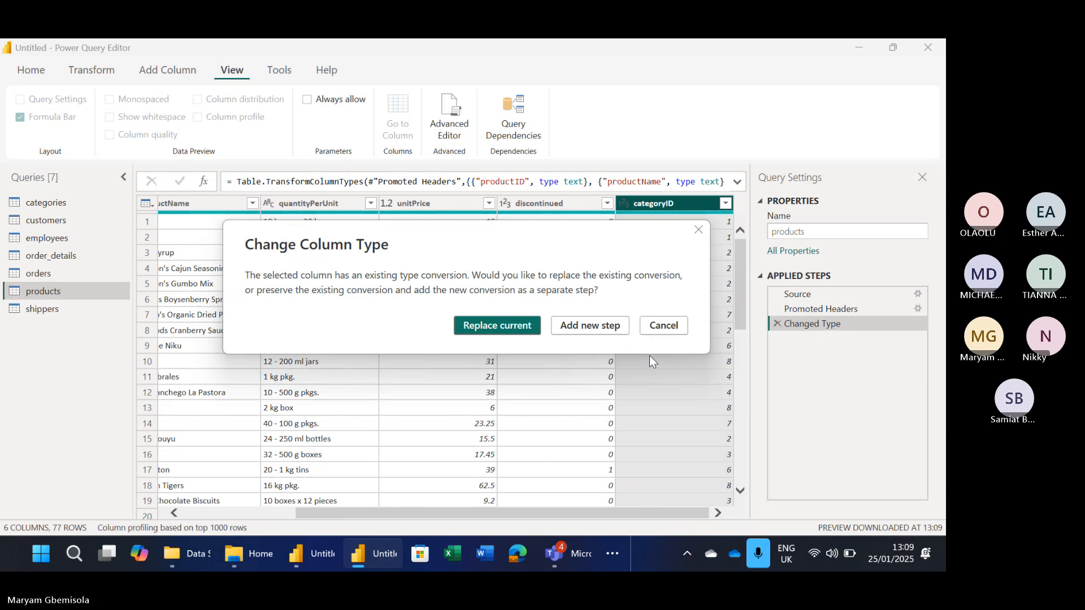
pyautogui.click(523, 327)
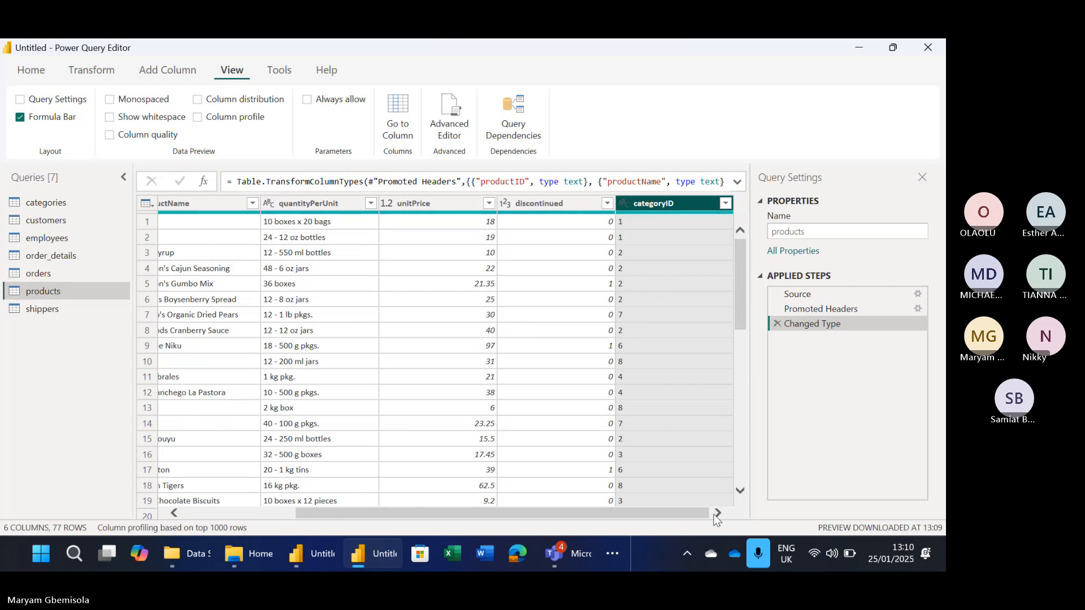
pyautogui.click(175, 513)
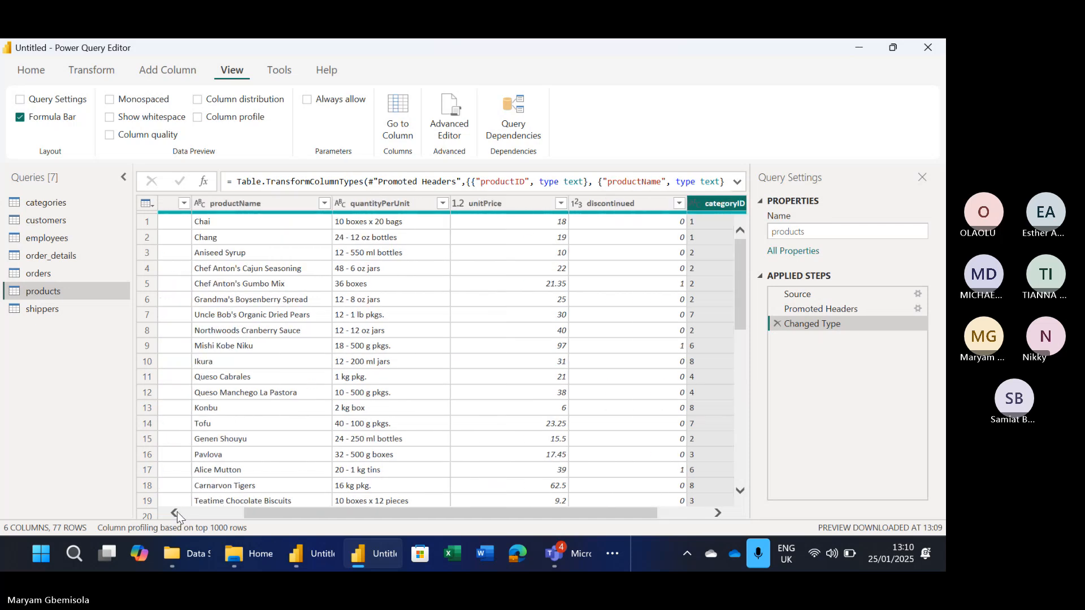
# Change the shipperID column of the shippers query to the Text data type, replacing the existing conversion
pyautogui.click(175, 513)
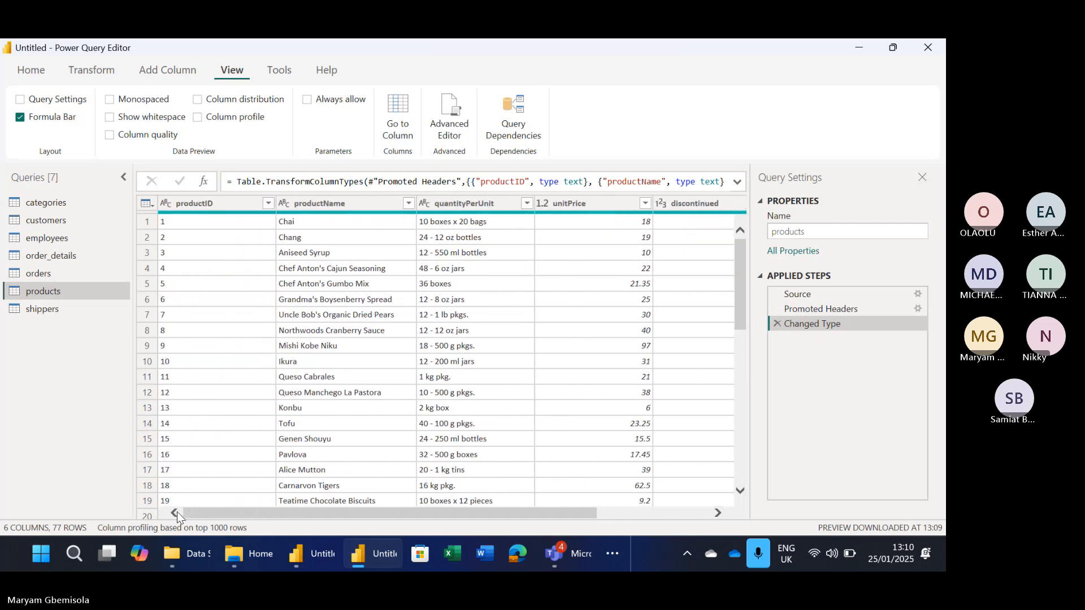
pyautogui.click(46, 314)
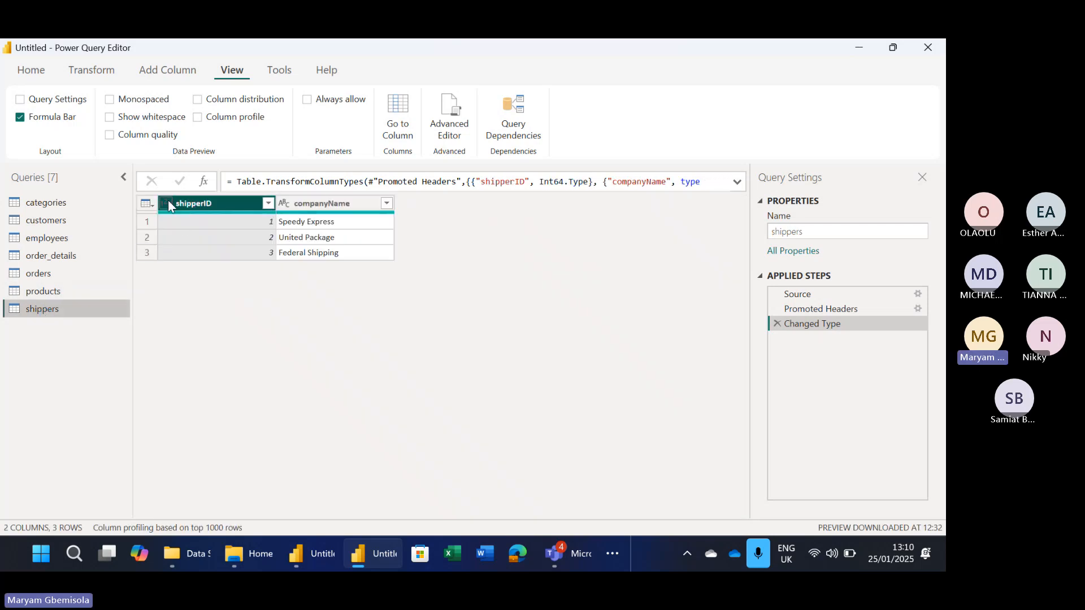
pyautogui.click(168, 204)
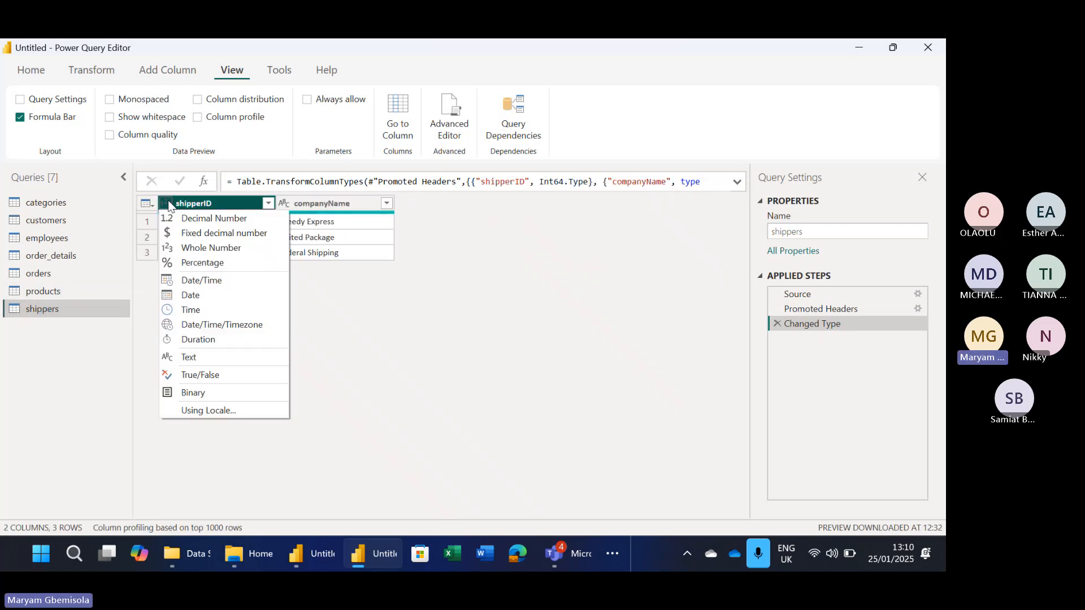
pyautogui.click(196, 358)
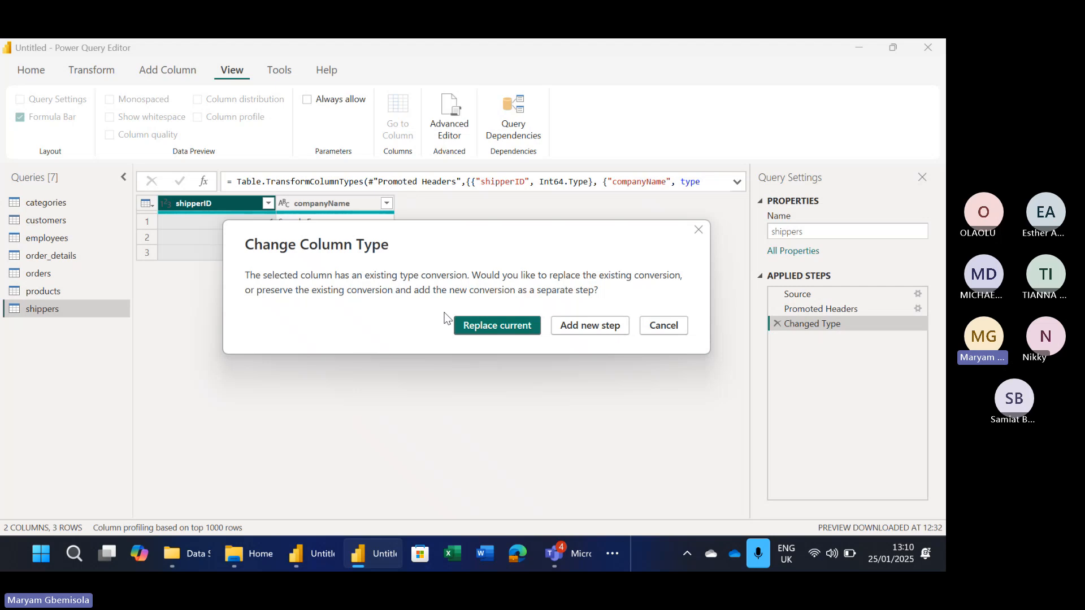
pyautogui.click(467, 323)
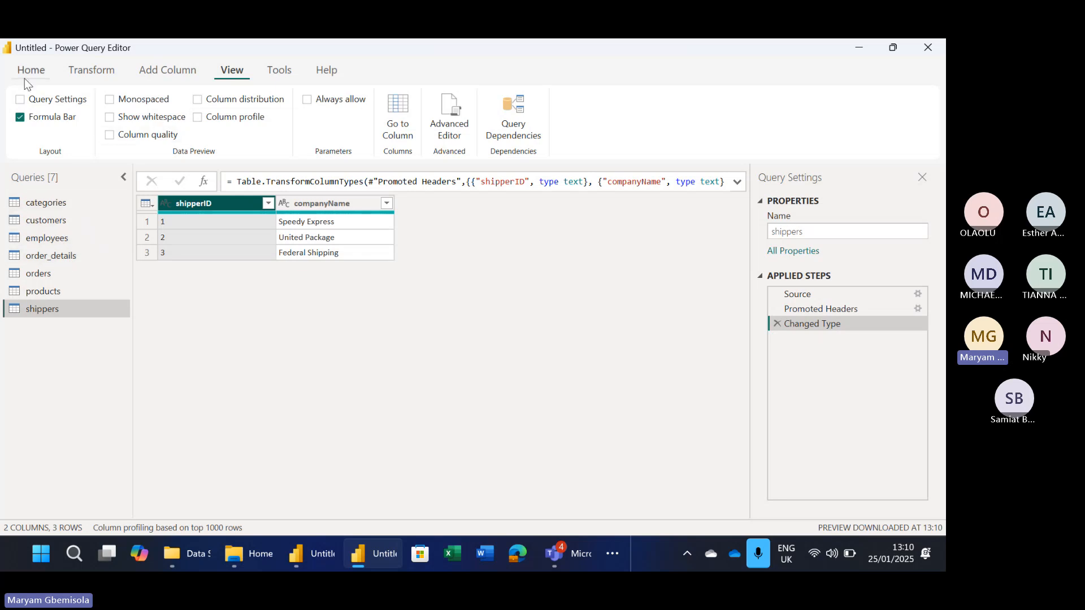
# Close the query editor and apply all pending query changes to the model
pyautogui.click(35, 68)
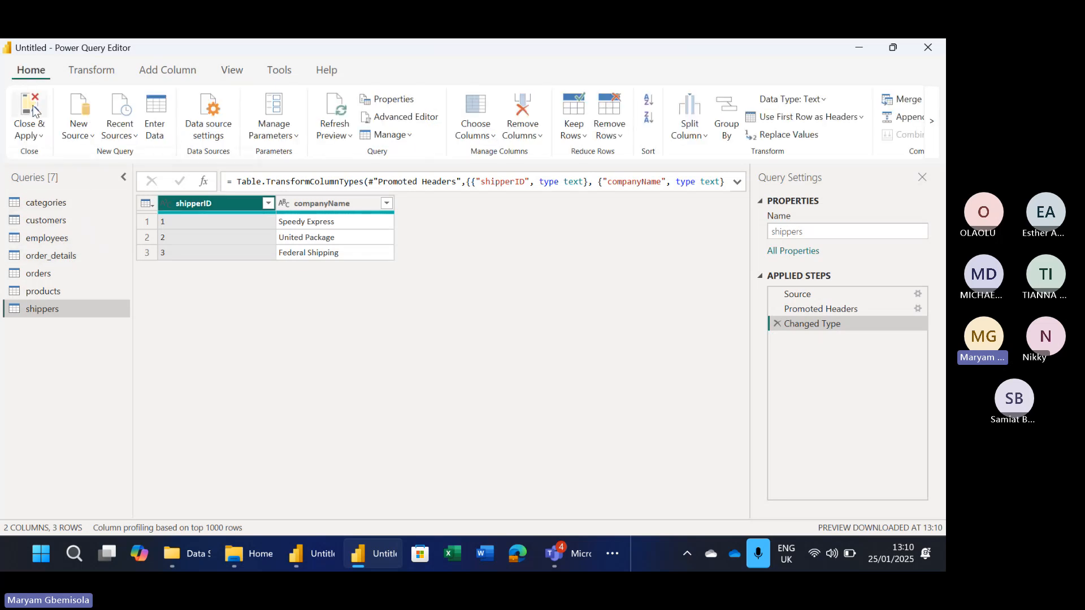
pyautogui.click(41, 136)
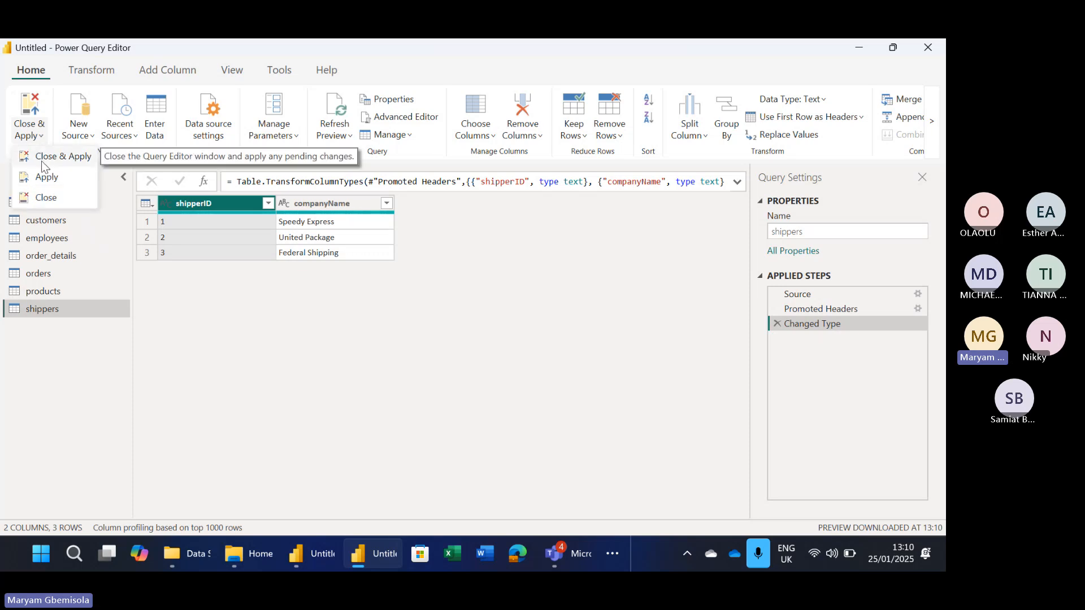
pyautogui.click(42, 162)
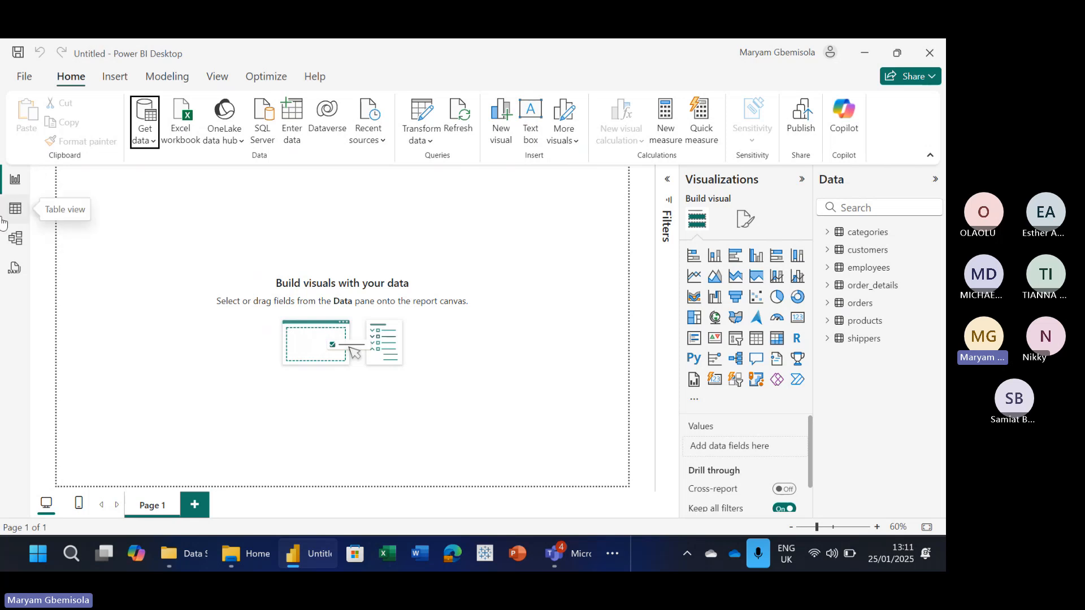
# Open the model view and collapse the Properties and Data panes to examine the relationships between all the tables
pyautogui.click(17, 242)
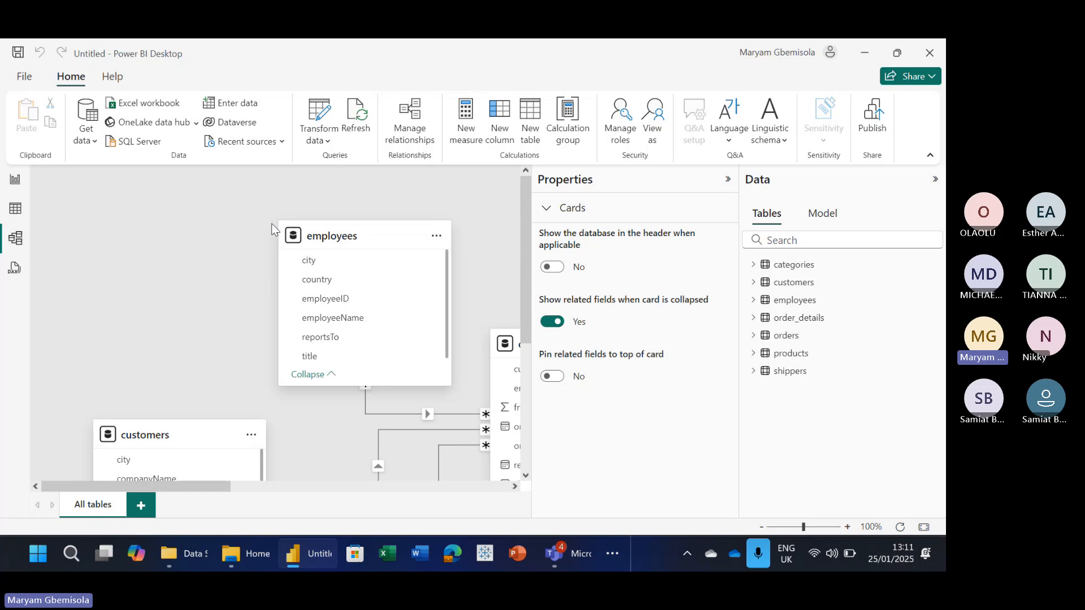
pyautogui.click(729, 181)
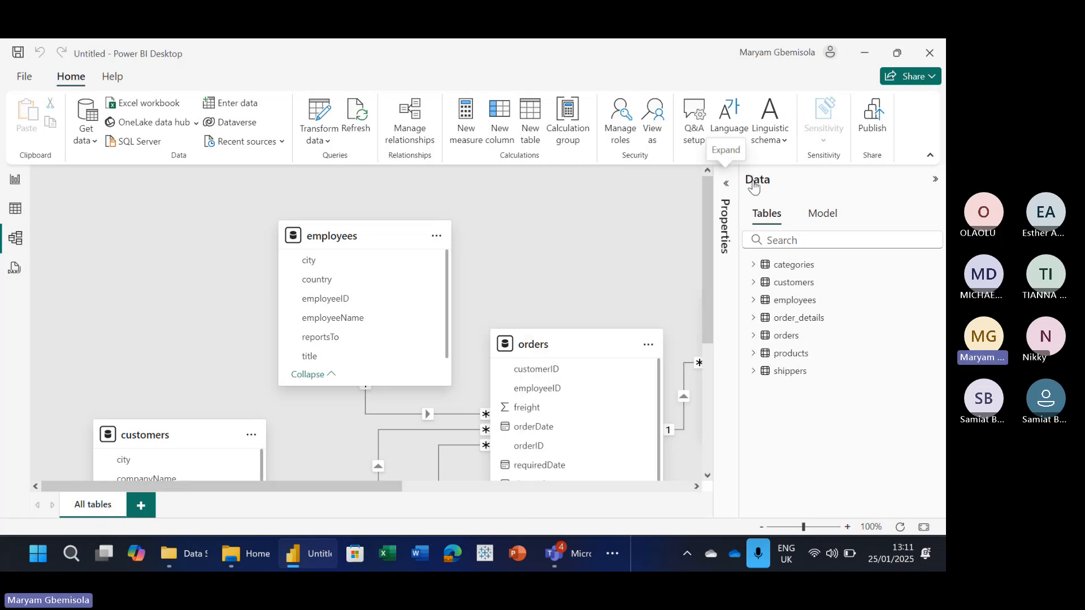
pyautogui.click(935, 181)
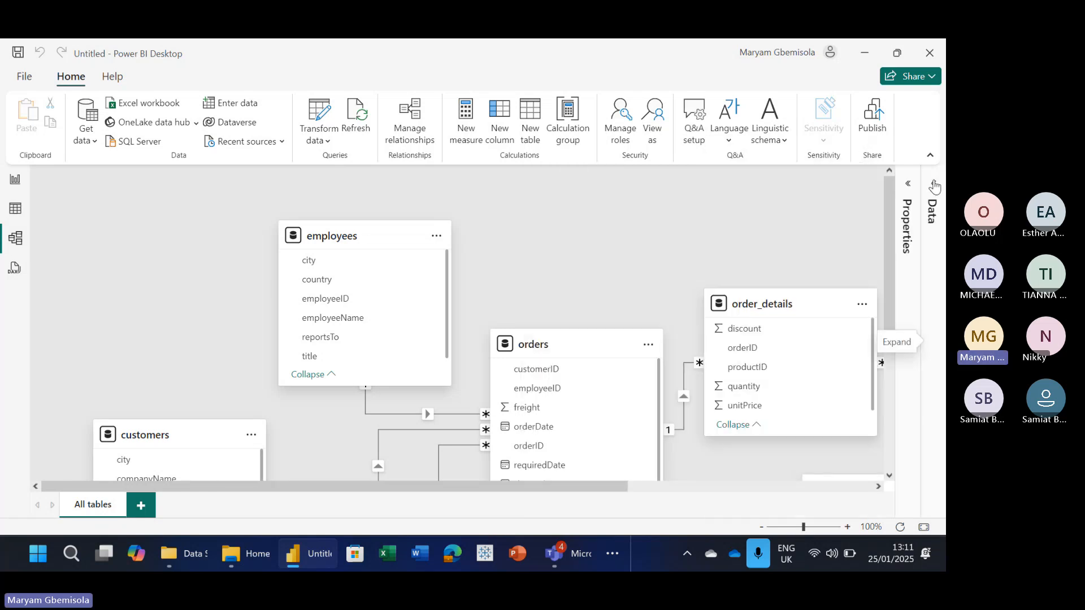
pyautogui.click(793, 528)
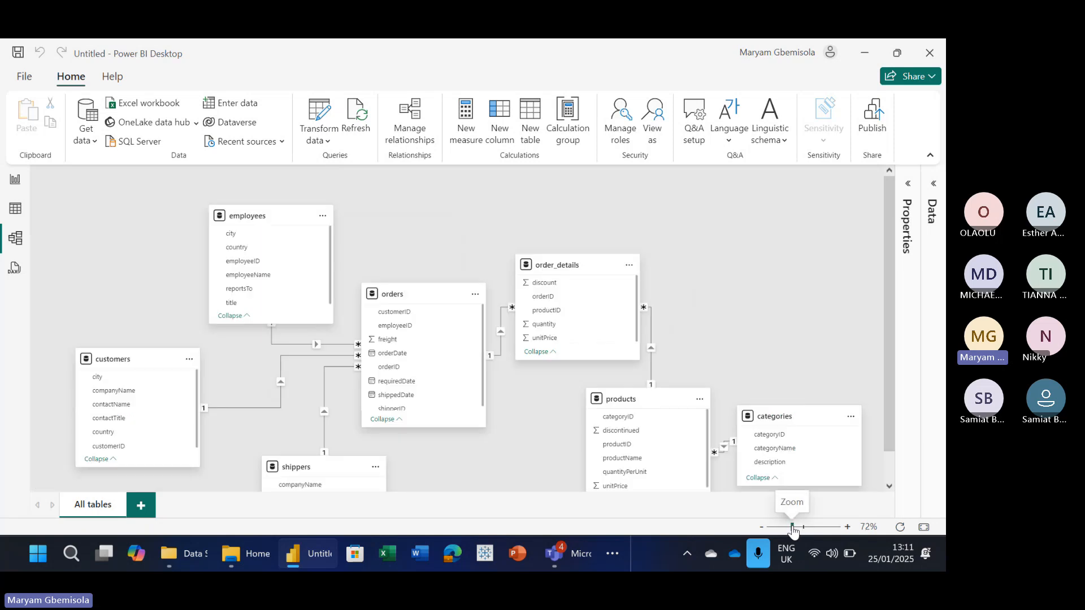
pyautogui.click(890, 485)
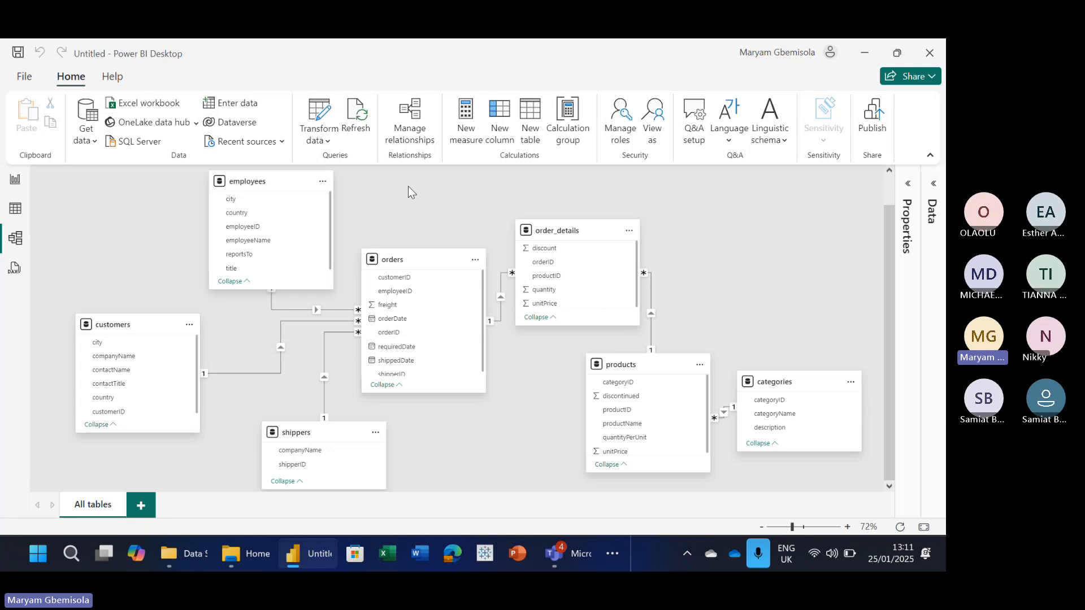
pyautogui.click(612, 554)
pyautogui.moveTo(586, 512)
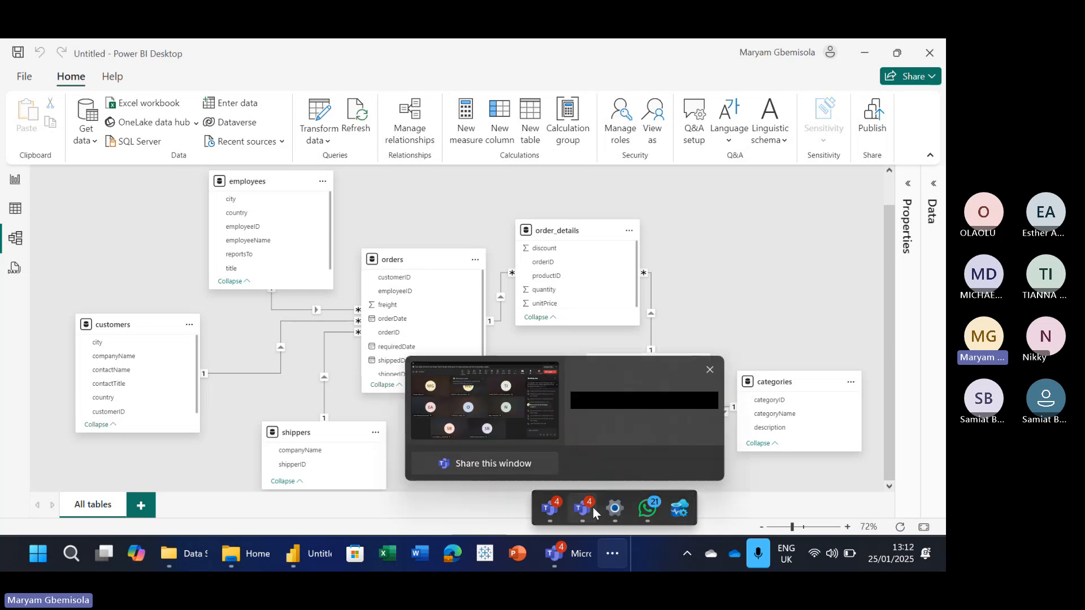
pyautogui.moveTo(528, 421)
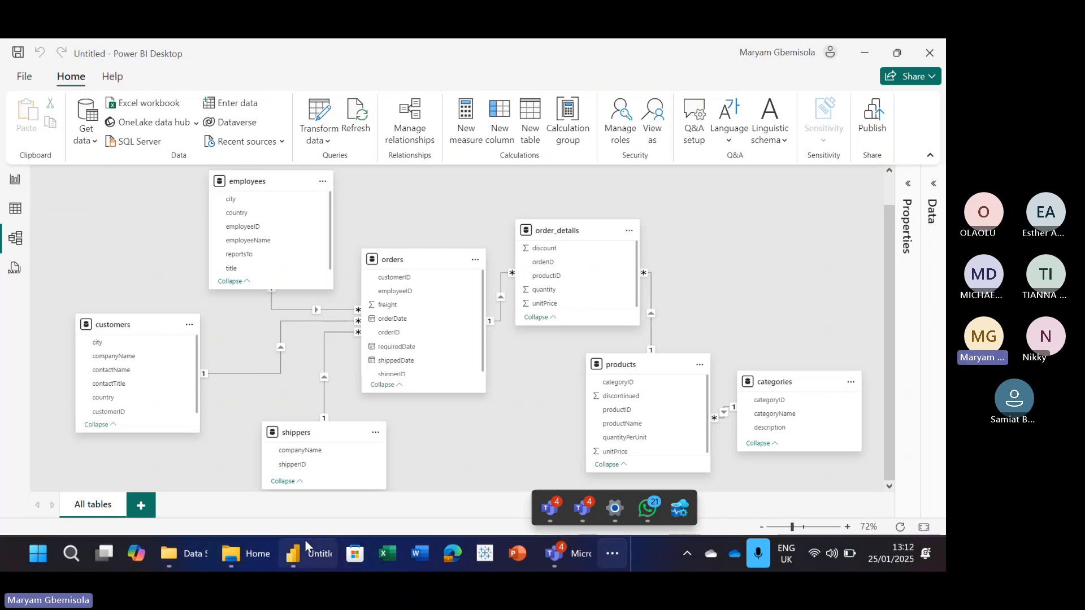
pyautogui.moveTo(310, 553)
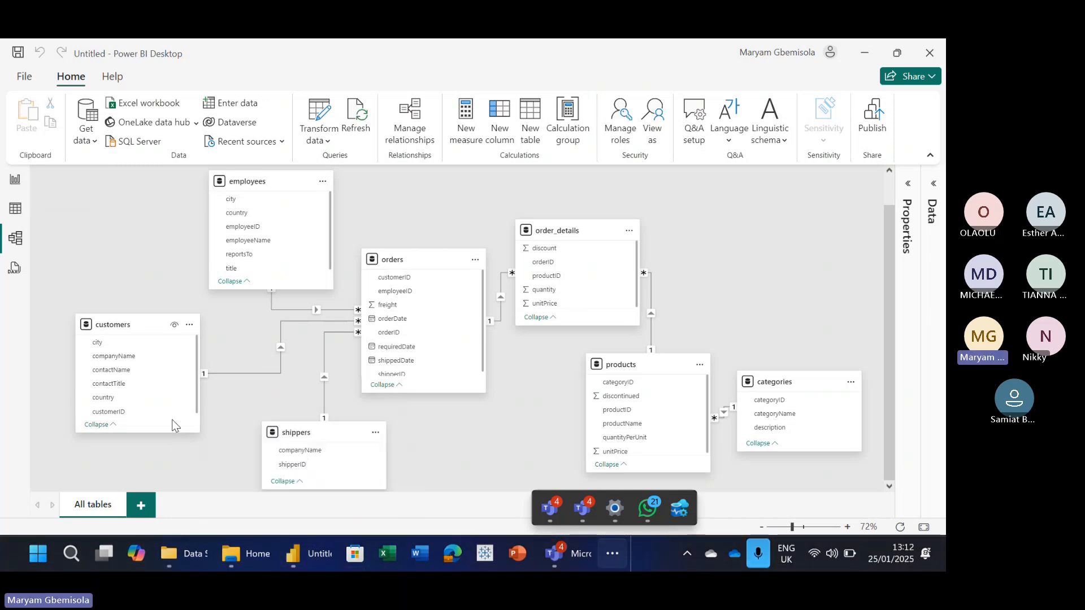
# Return to the report view and open the categories table's query for editing
pyautogui.click(17, 186)
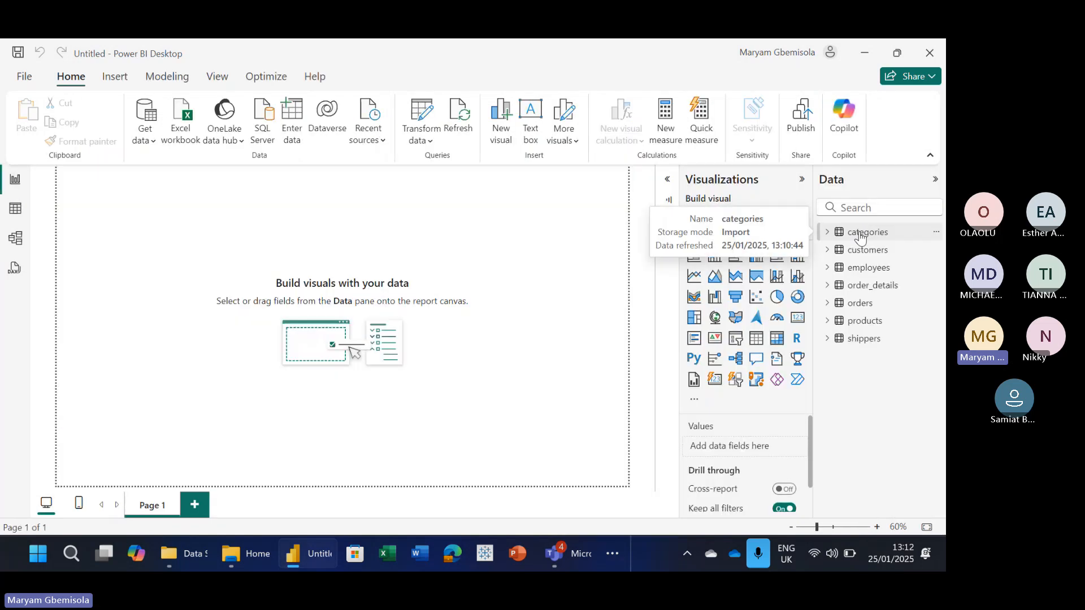
pyautogui.click(860, 237)
pyautogui.rightClick(863, 236)
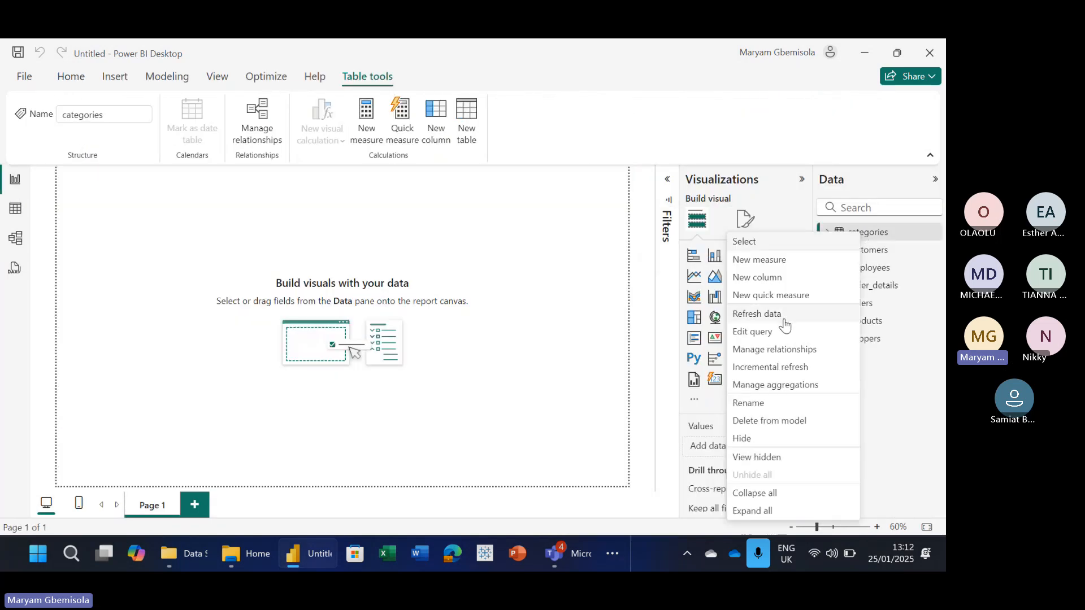
pyautogui.click(769, 335)
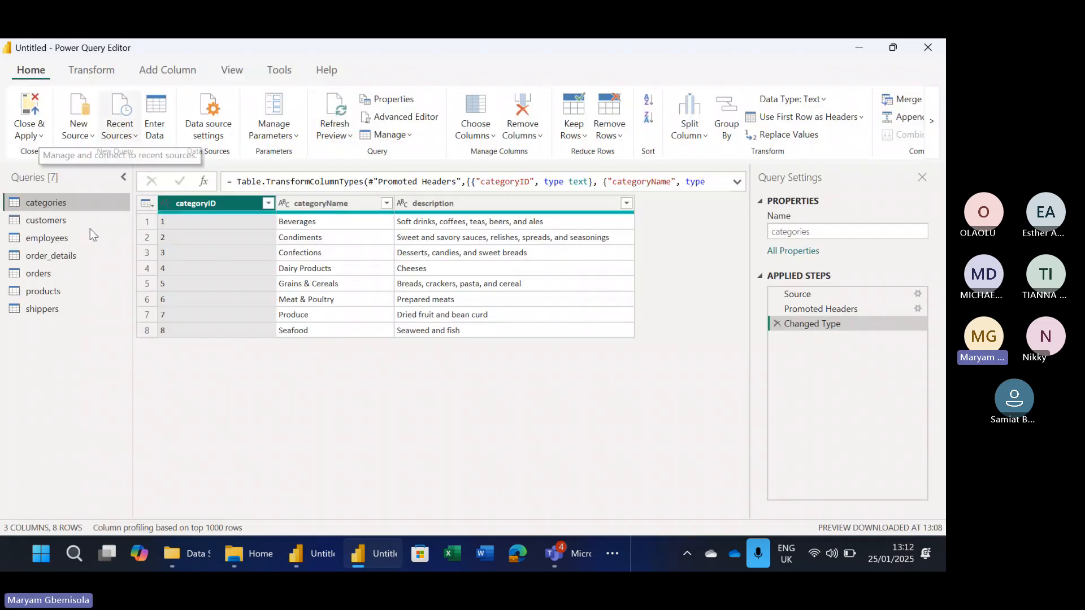
# Filter the order_details query to the first listed orderID to inspect its rows, and delete the filter step
pyautogui.click(59, 256)
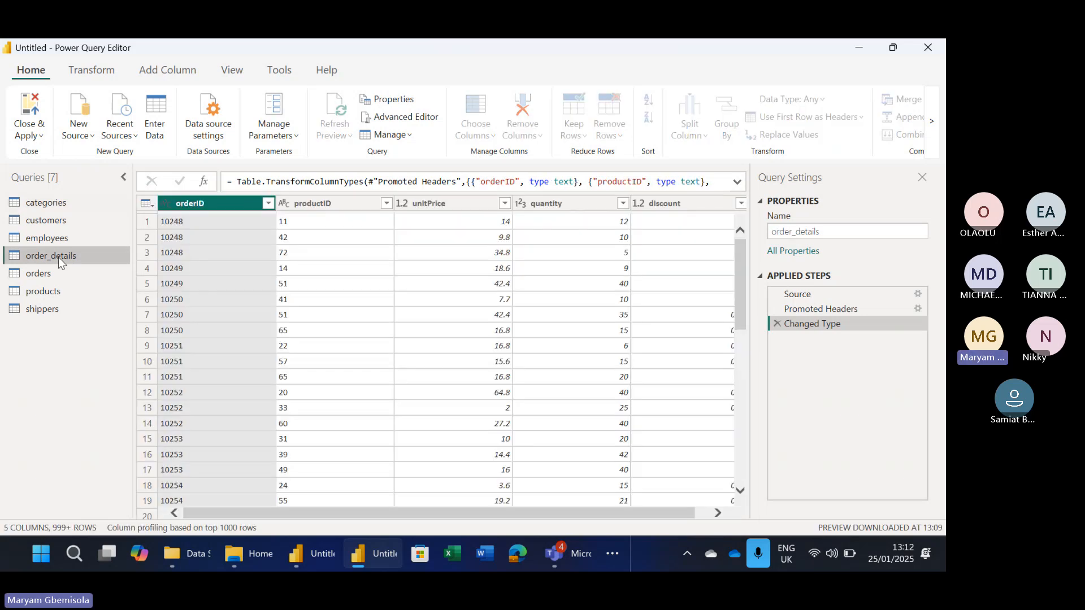
pyautogui.click(268, 205)
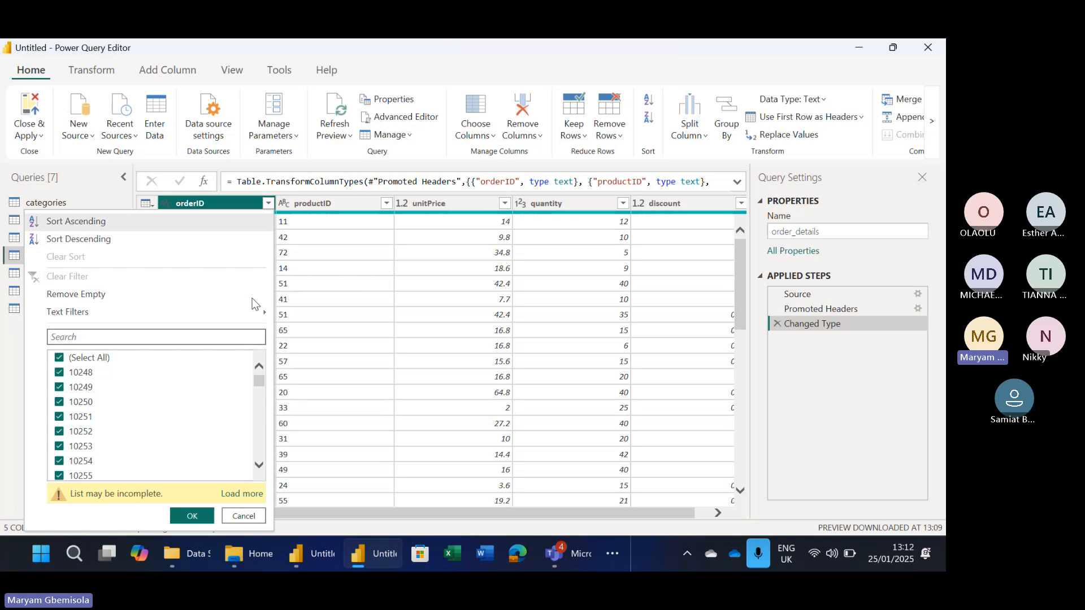
pyautogui.click(60, 359)
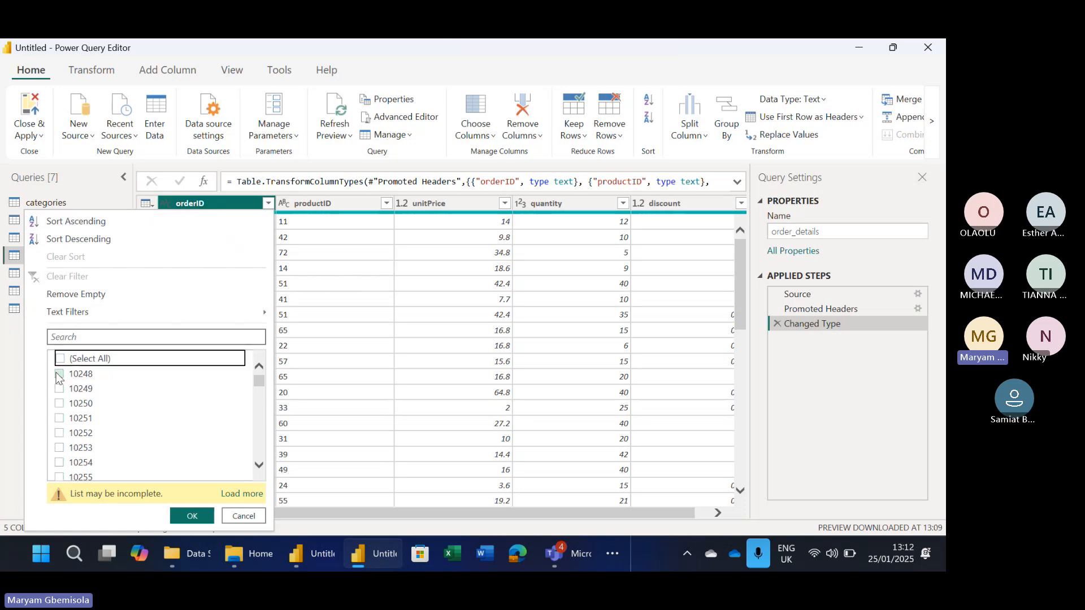
pyautogui.click(59, 374)
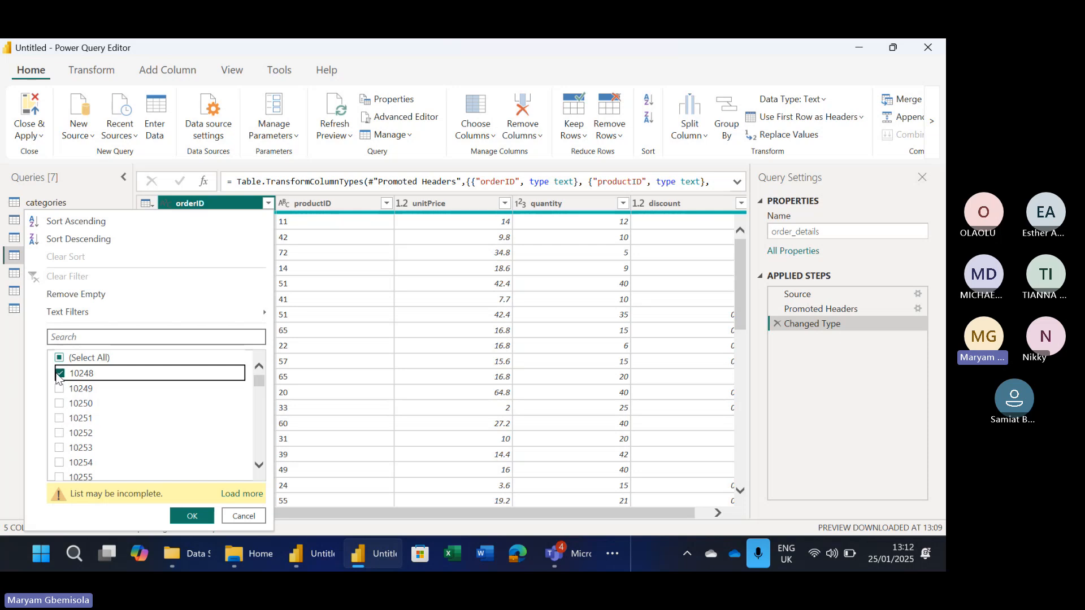
pyautogui.click(192, 516)
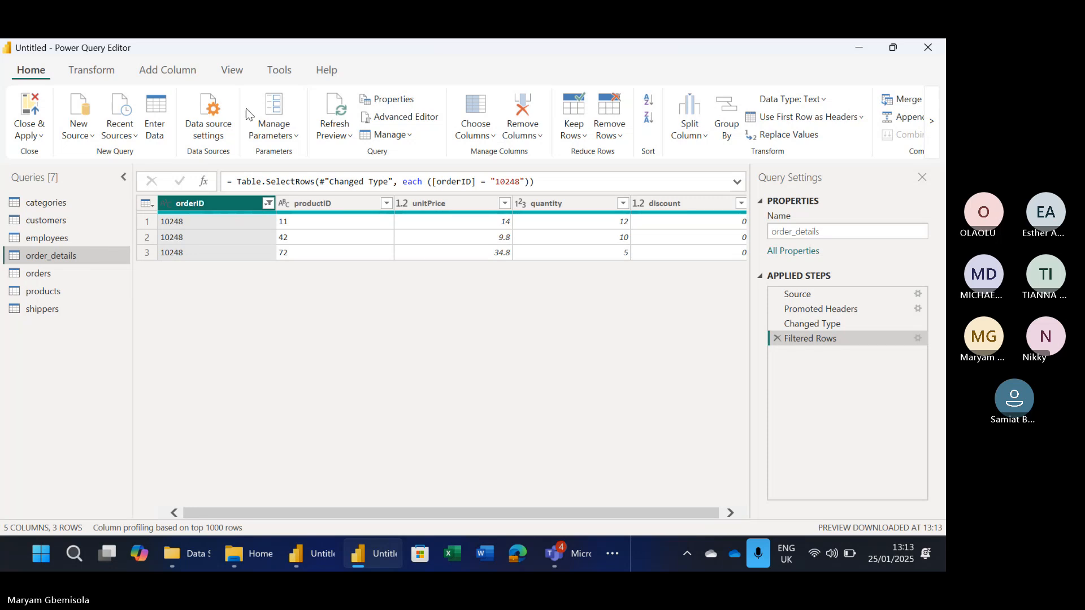
pyautogui.click(776, 338)
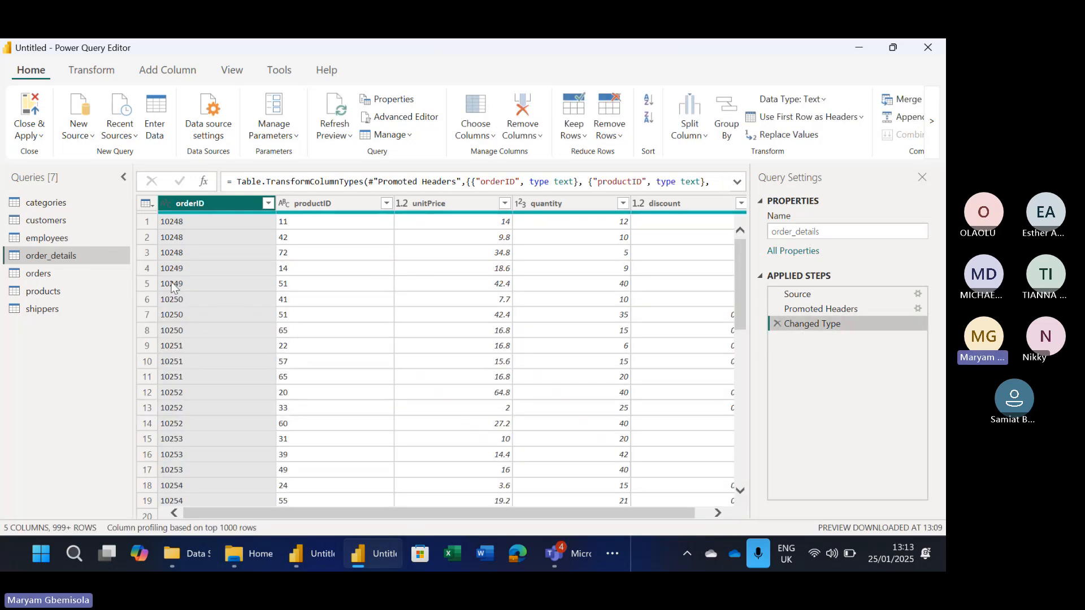
# Filter the orders query to the first listed orderID to inspect its rows, and delete the filter step
pyautogui.click(67, 270)
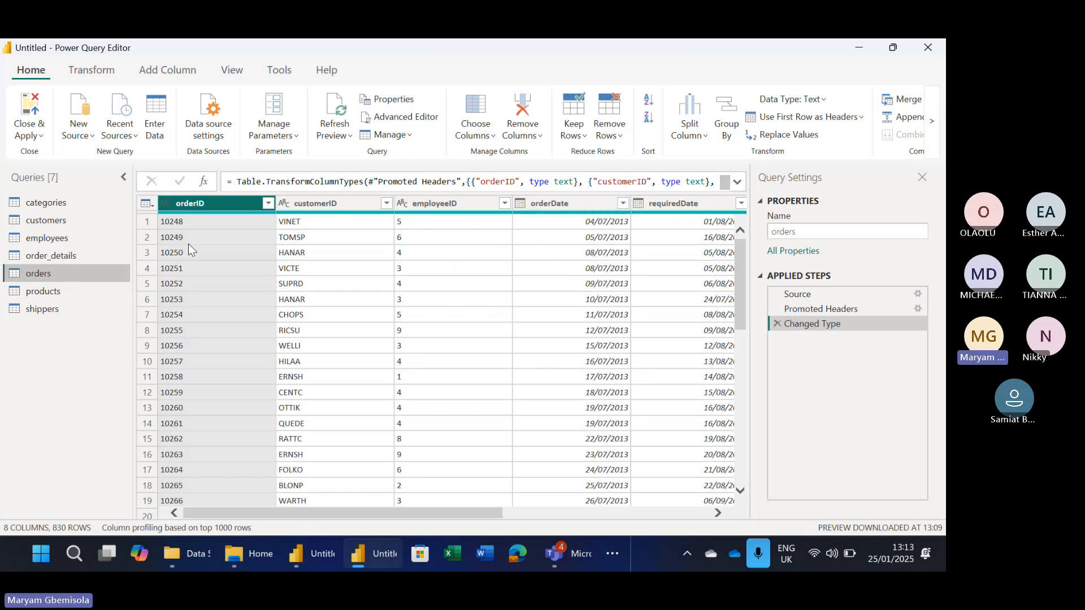
pyautogui.click(267, 203)
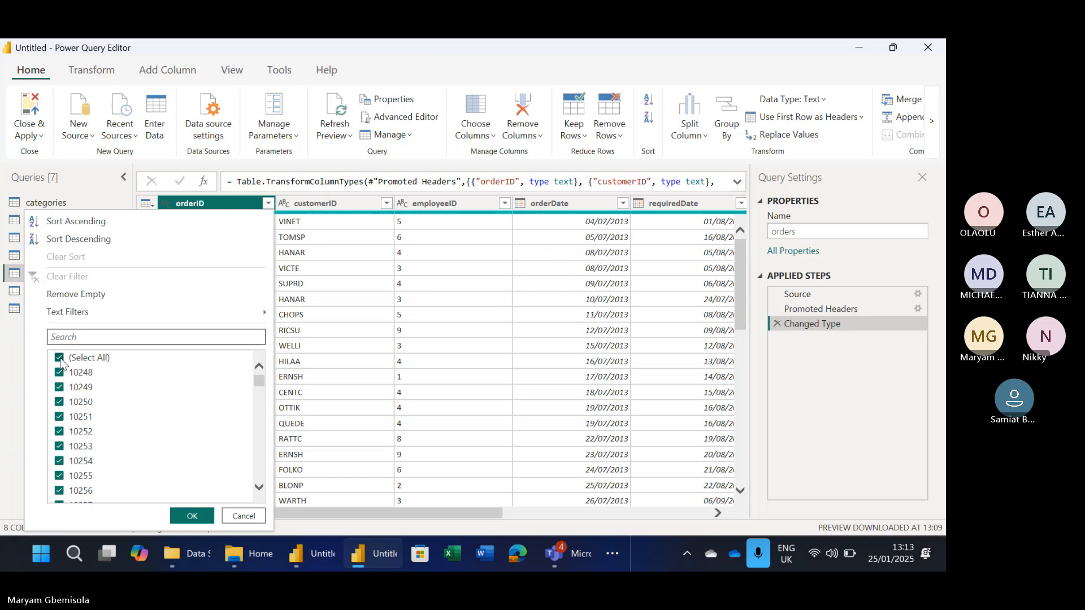
pyautogui.click(59, 359)
pyautogui.click(59, 373)
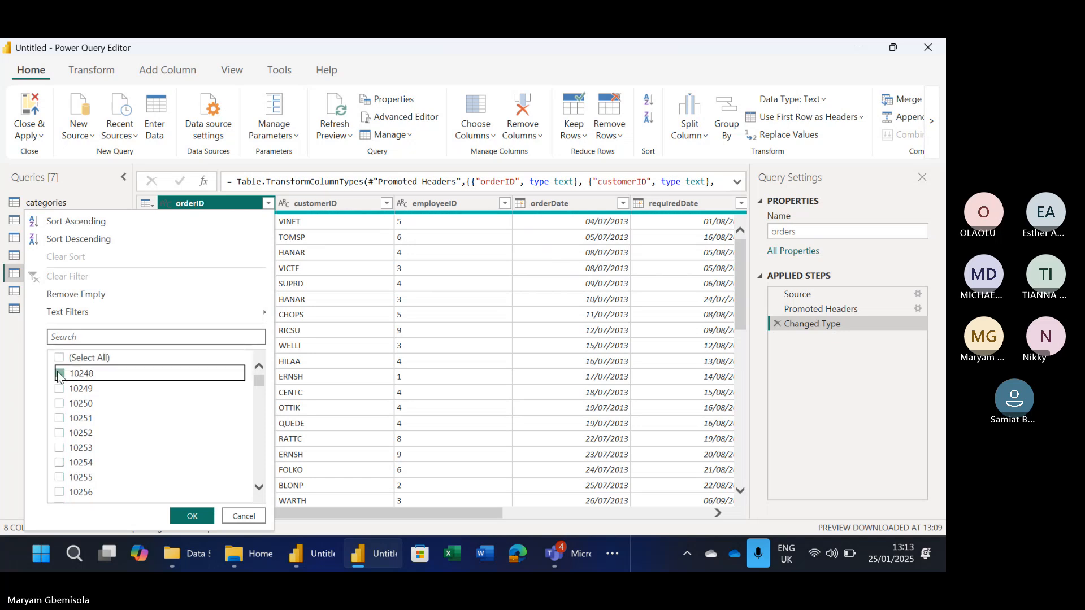
pyautogui.click(189, 516)
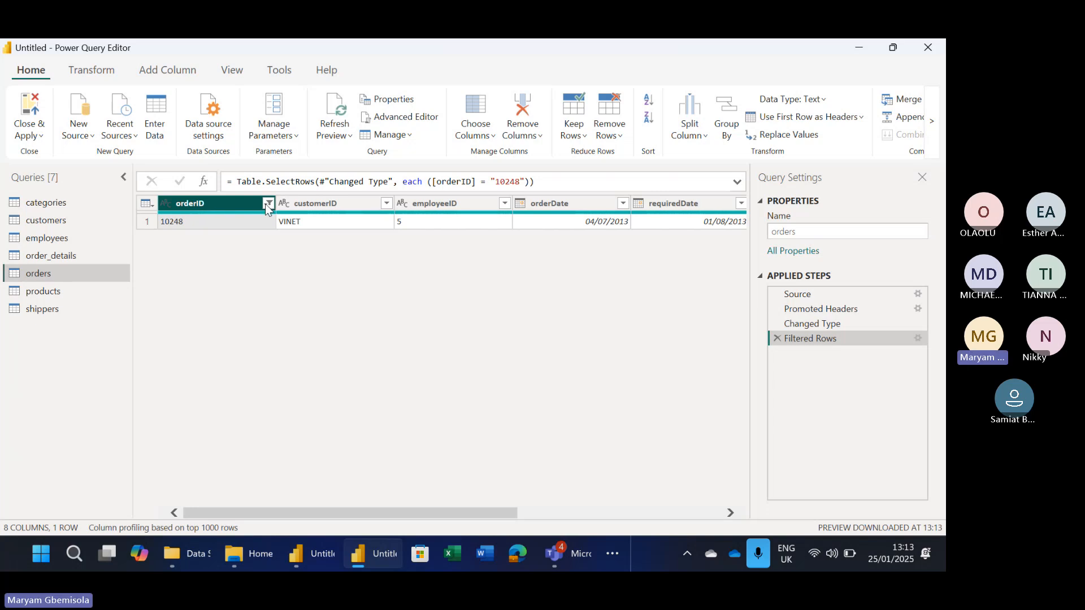
pyautogui.click(777, 339)
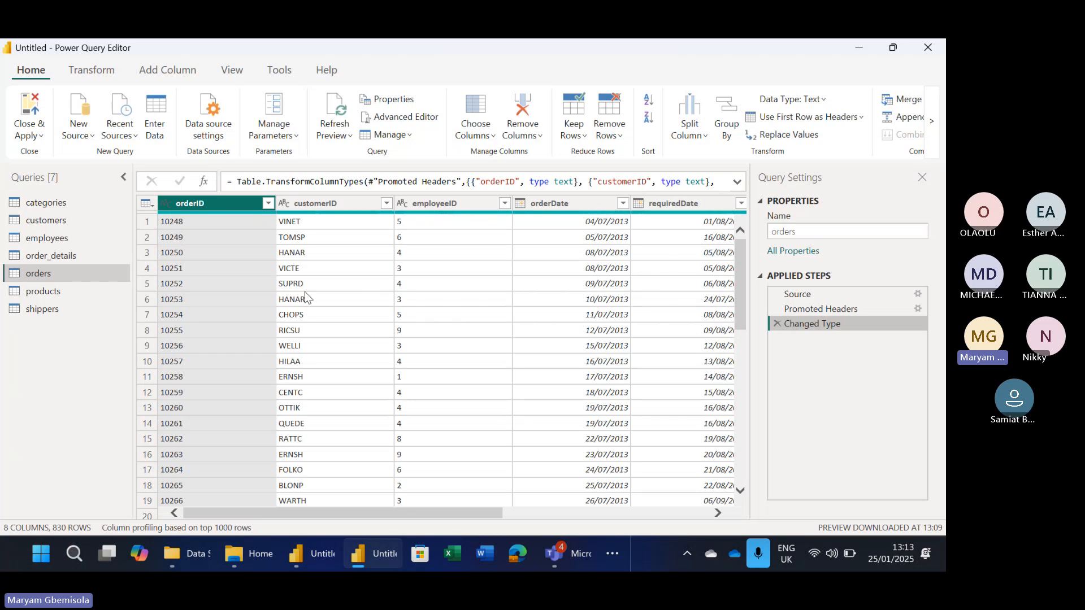
# Filter the orders query to the seventh listed orderID to inspect its rows, and delete the filter step
pyautogui.click(268, 202)
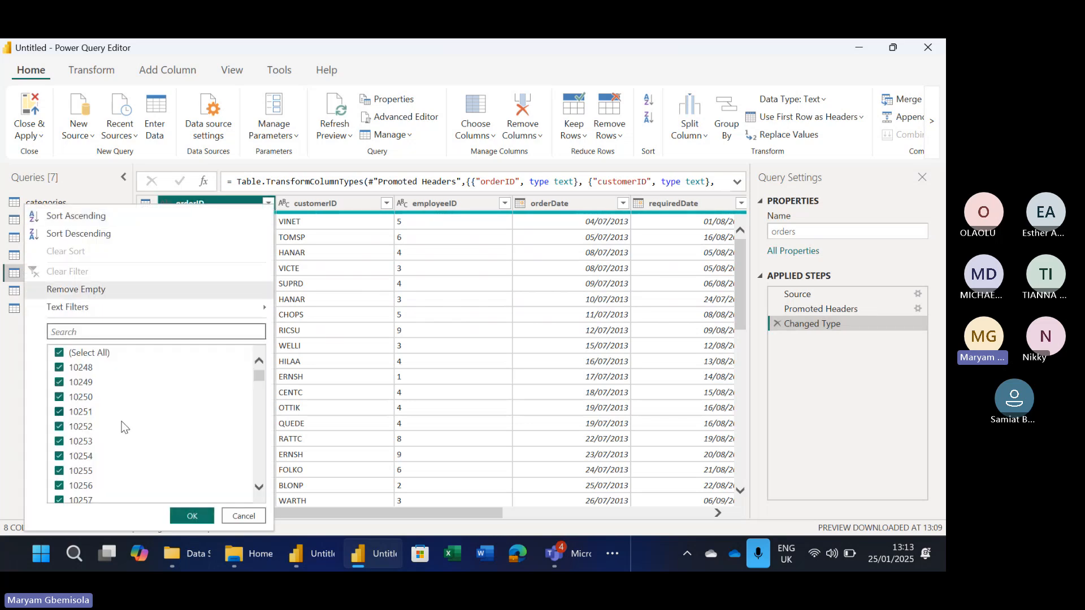
pyautogui.click(59, 353)
pyautogui.click(60, 456)
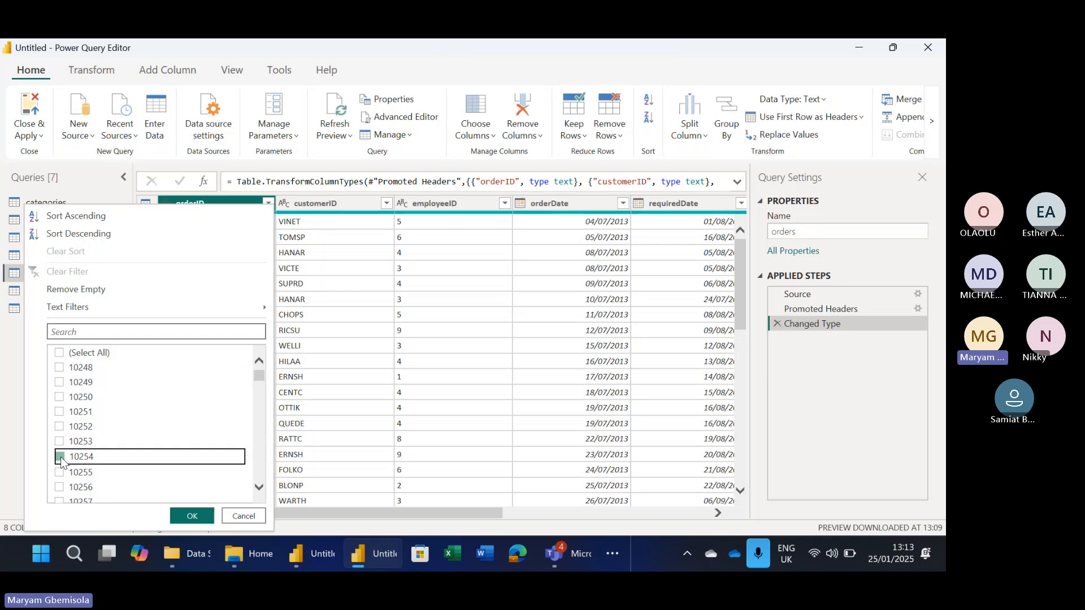
pyautogui.click(193, 516)
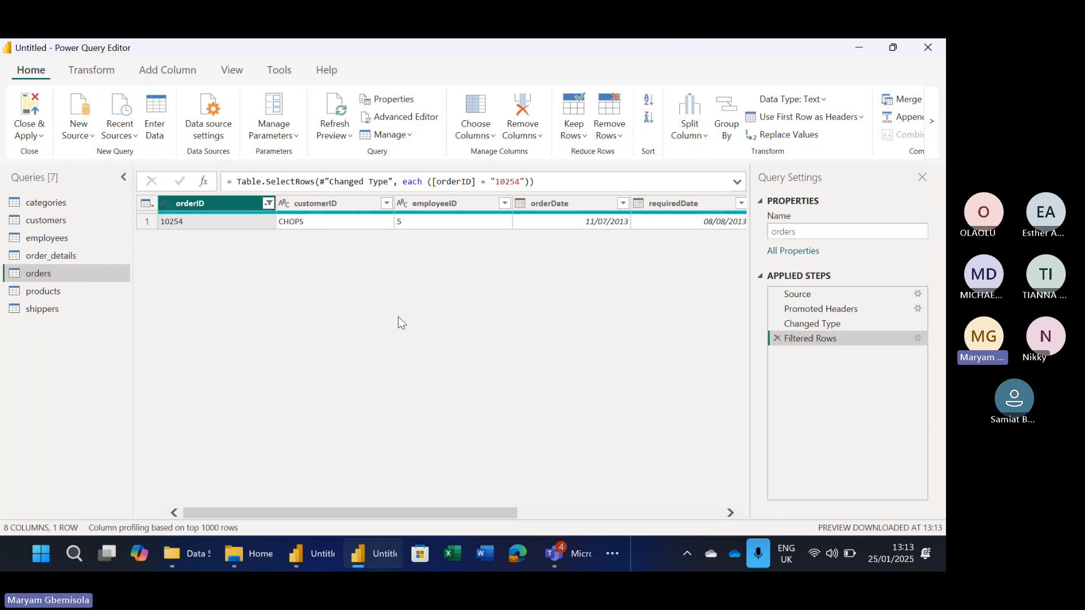
pyautogui.click(778, 338)
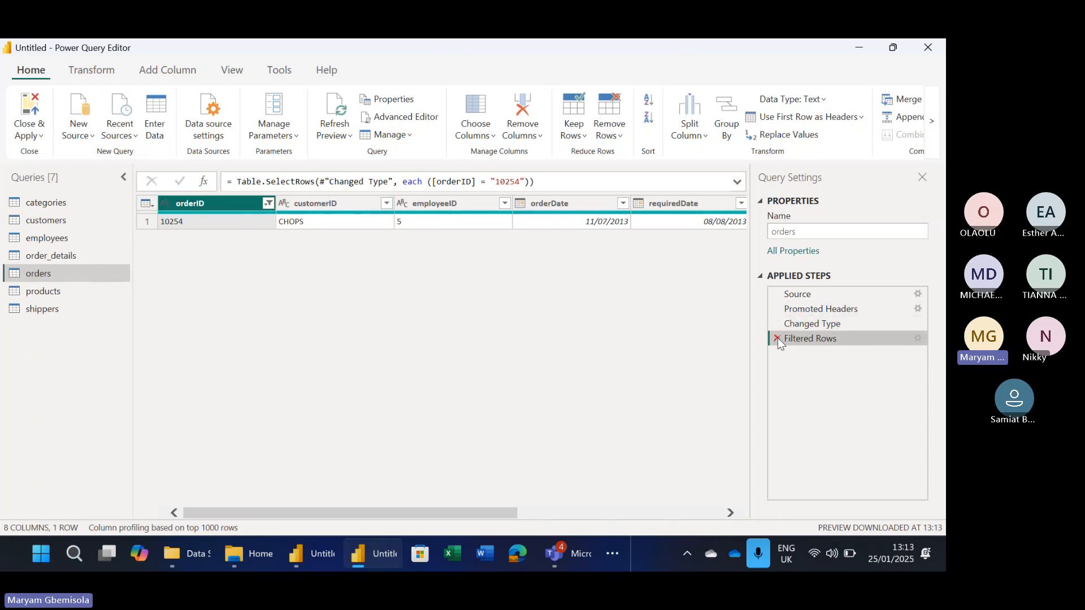
# Show the column profile for orderID in the orders query to check its uniqueness, and hide the profile again
pyautogui.click(232, 70)
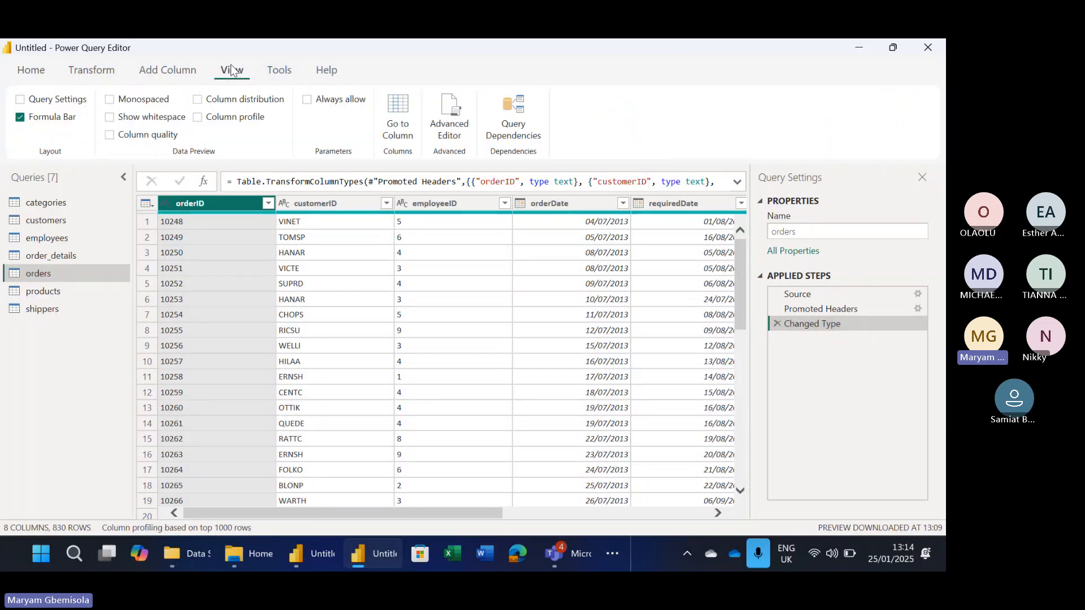
pyautogui.click(197, 117)
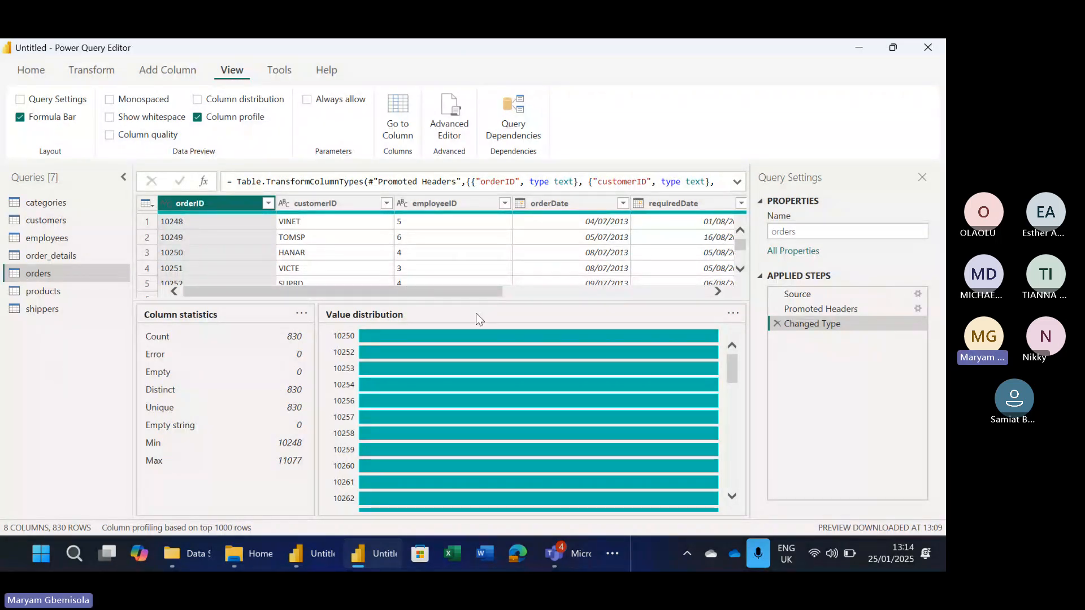
pyautogui.click(198, 118)
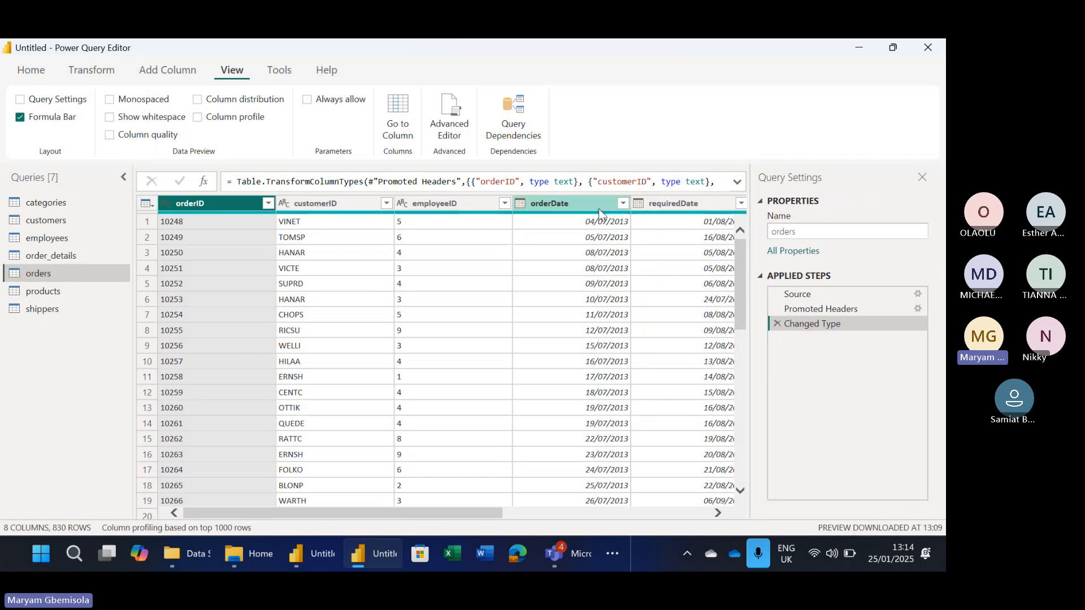
# Compare the columns of the orders query with those of the order_details query
pyautogui.click(719, 512)
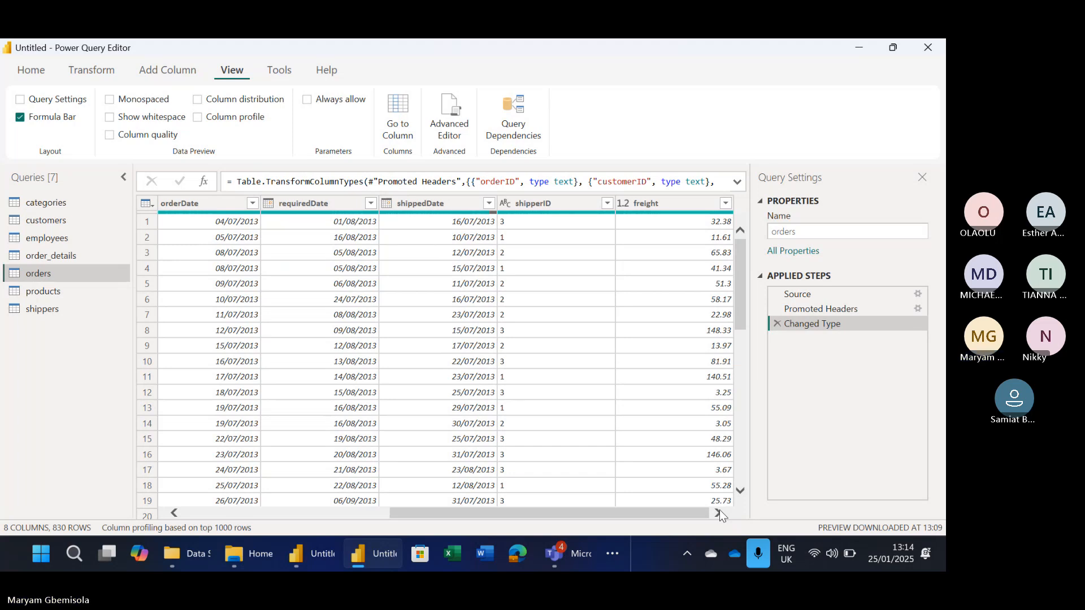
pyautogui.click(64, 255)
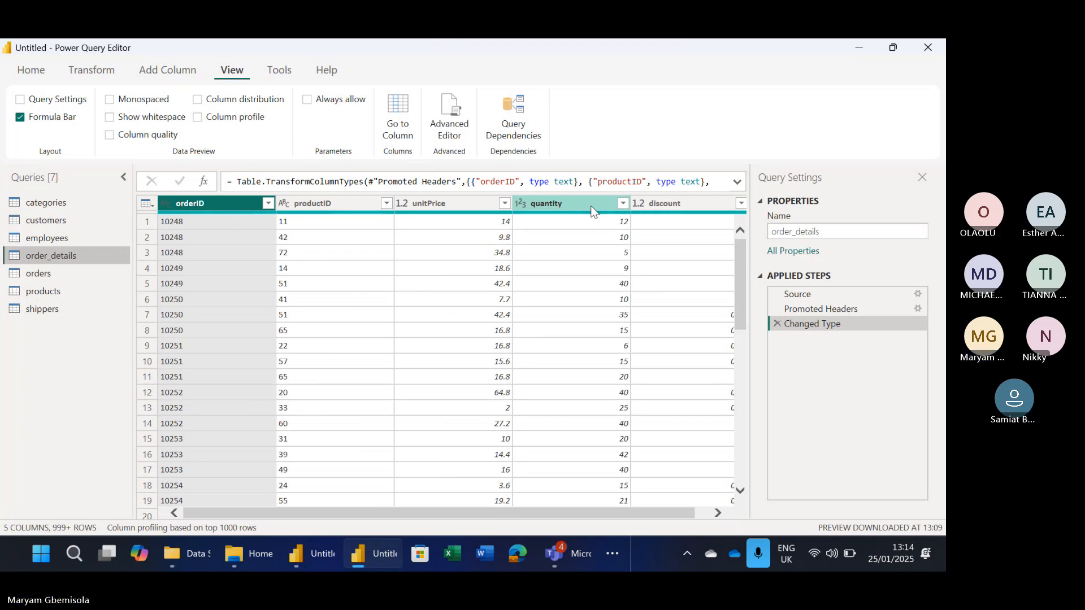
pyautogui.click(49, 276)
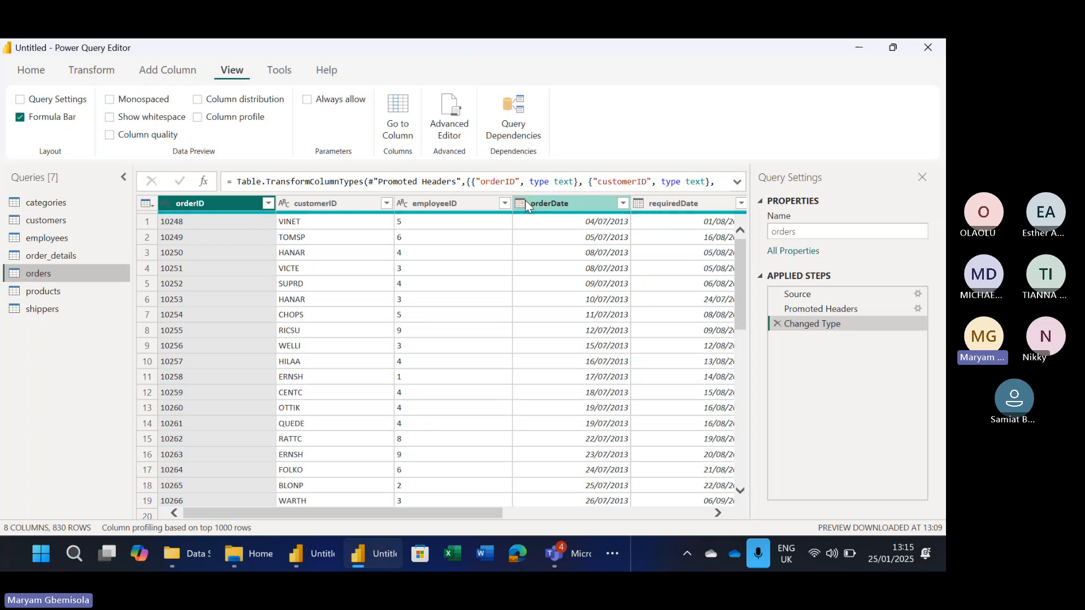
pyautogui.click(52, 262)
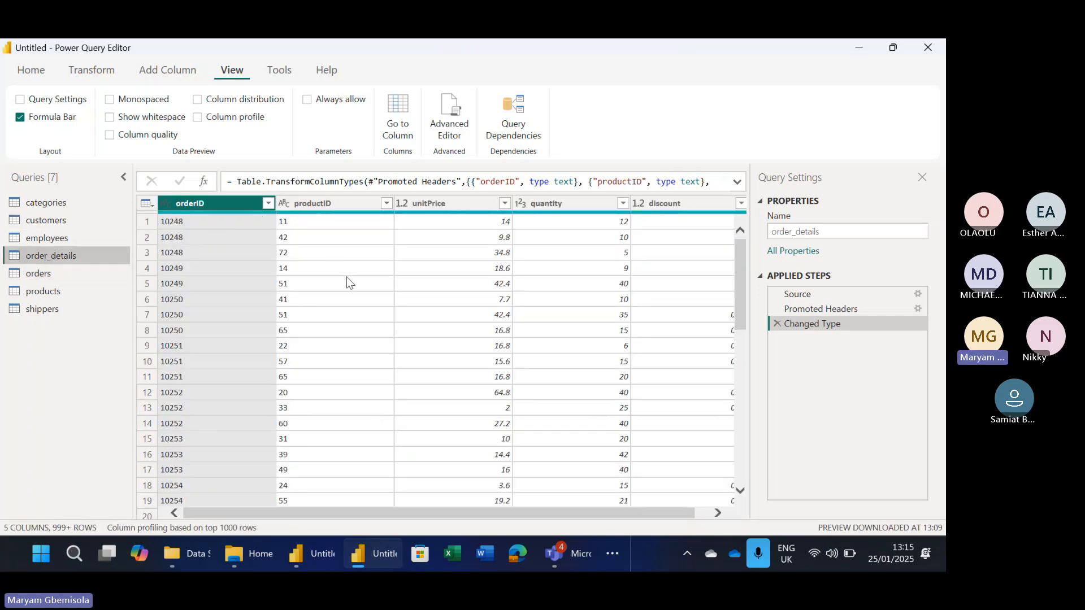
pyautogui.click(47, 271)
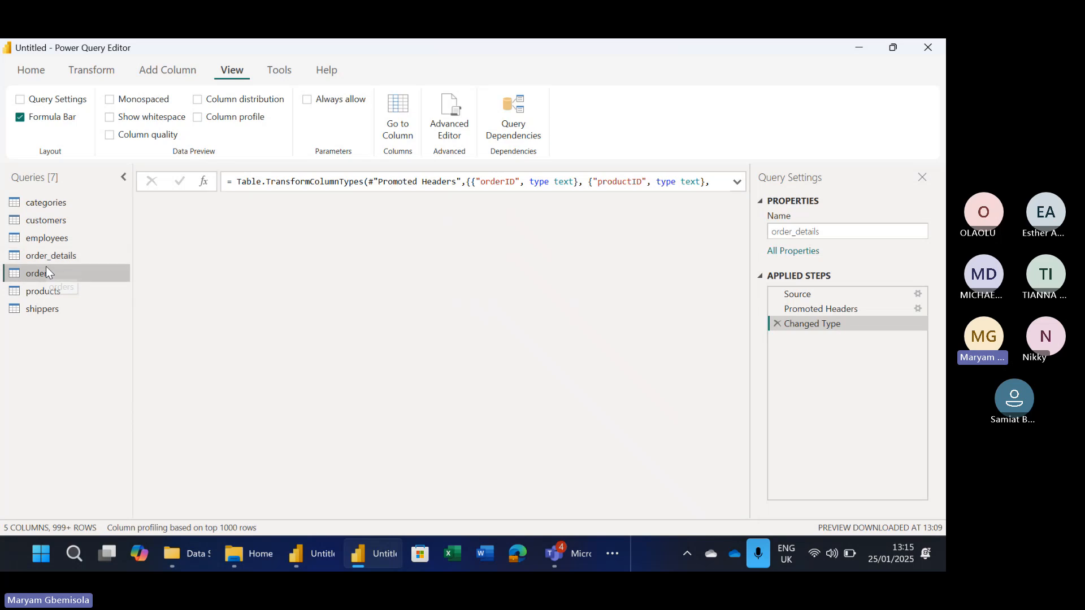
pyautogui.click(39, 253)
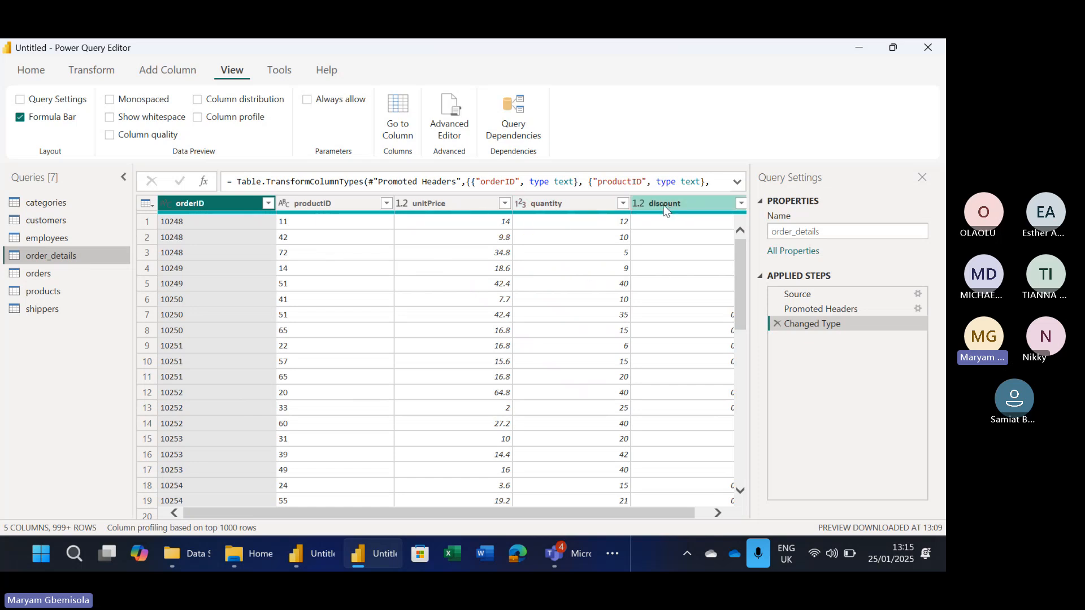
# Examine the orders query's columns through freight, and check its orderID rows against those in order_details
pyautogui.click(36, 274)
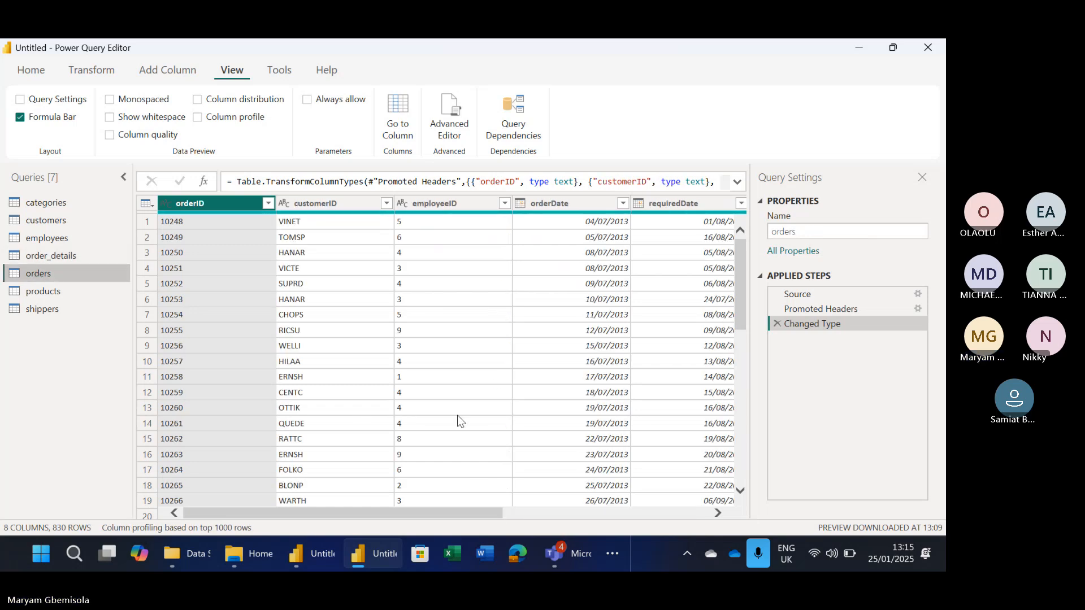
pyautogui.click(717, 513)
pyautogui.click(718, 513)
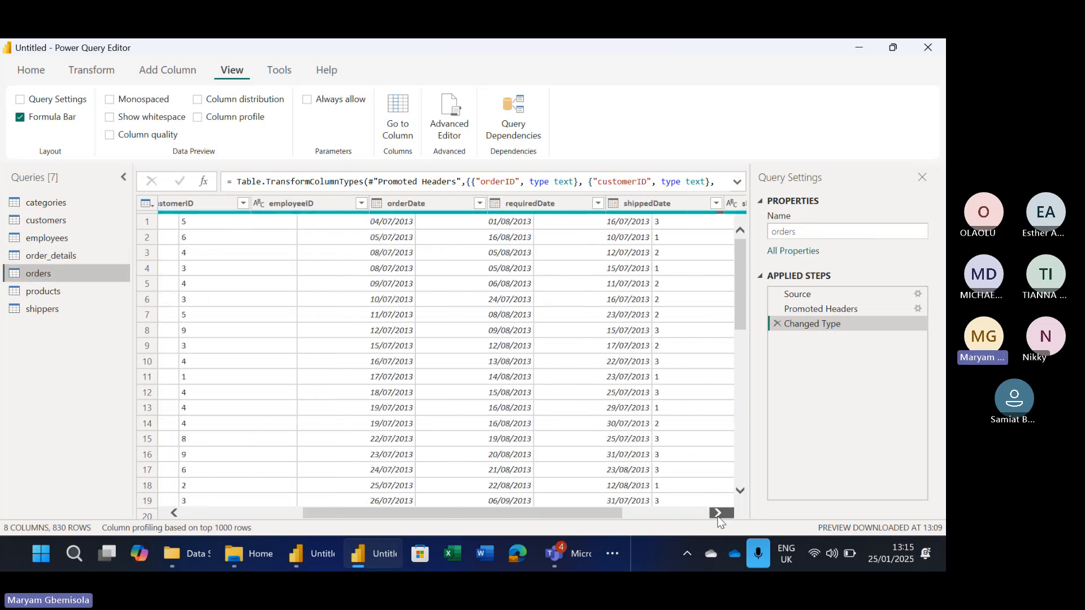
pyautogui.click(718, 513)
pyautogui.click(717, 513)
pyautogui.click(718, 513)
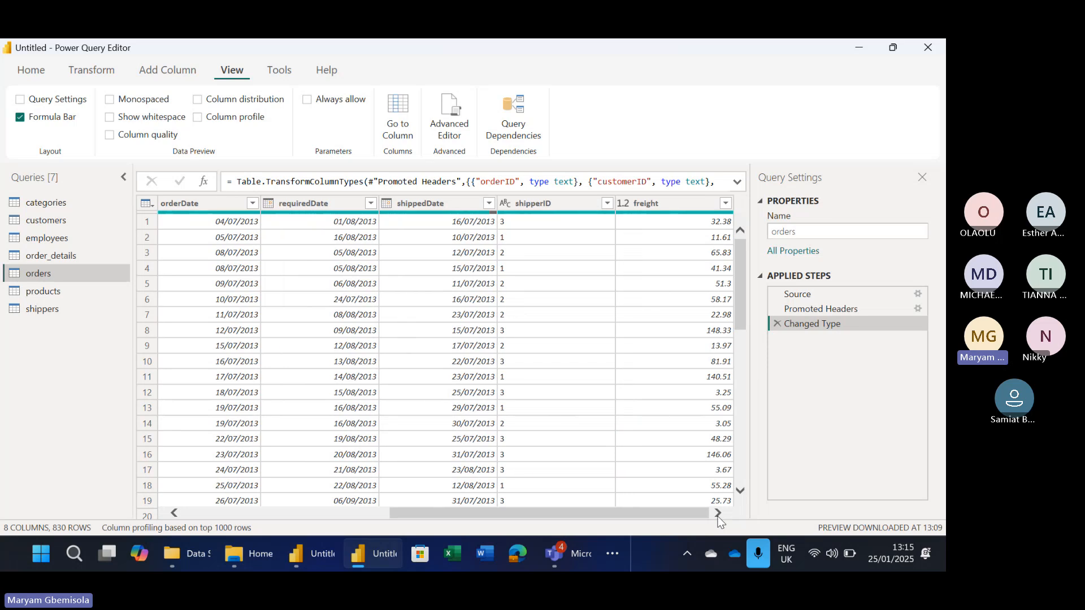
pyautogui.click(90, 256)
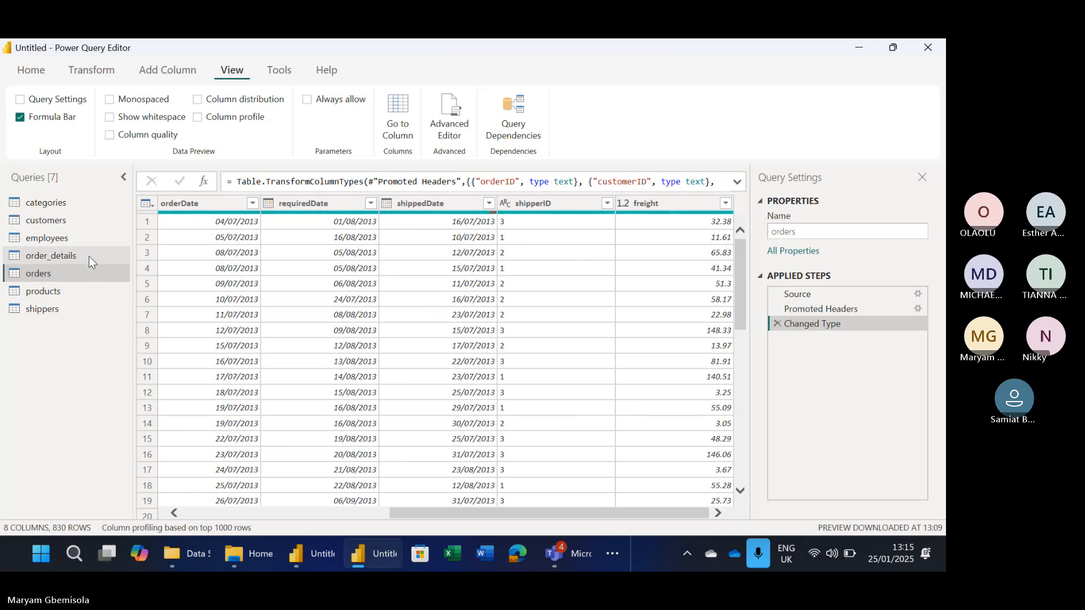
pyautogui.click(64, 272)
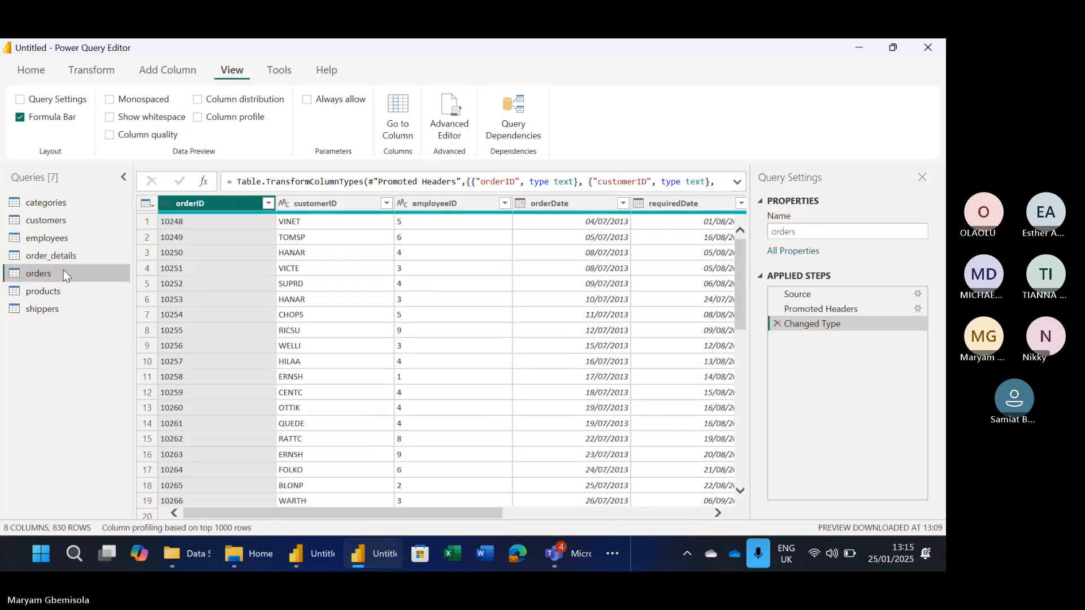
pyautogui.click(64, 255)
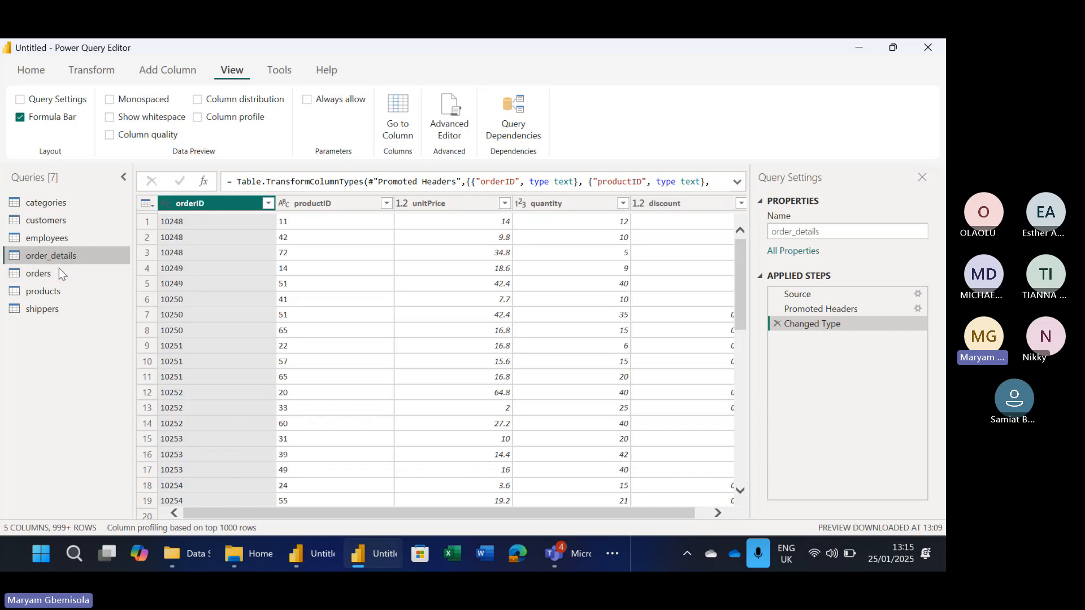
pyautogui.click(59, 269)
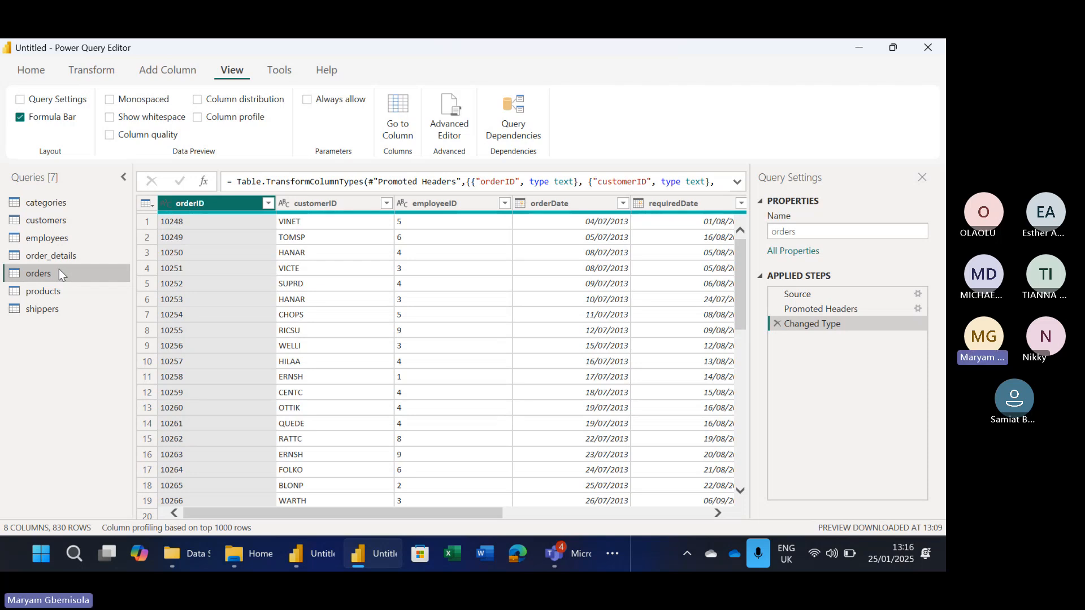
# Open the order_details query as the base table for a merge
pyautogui.click(58, 258)
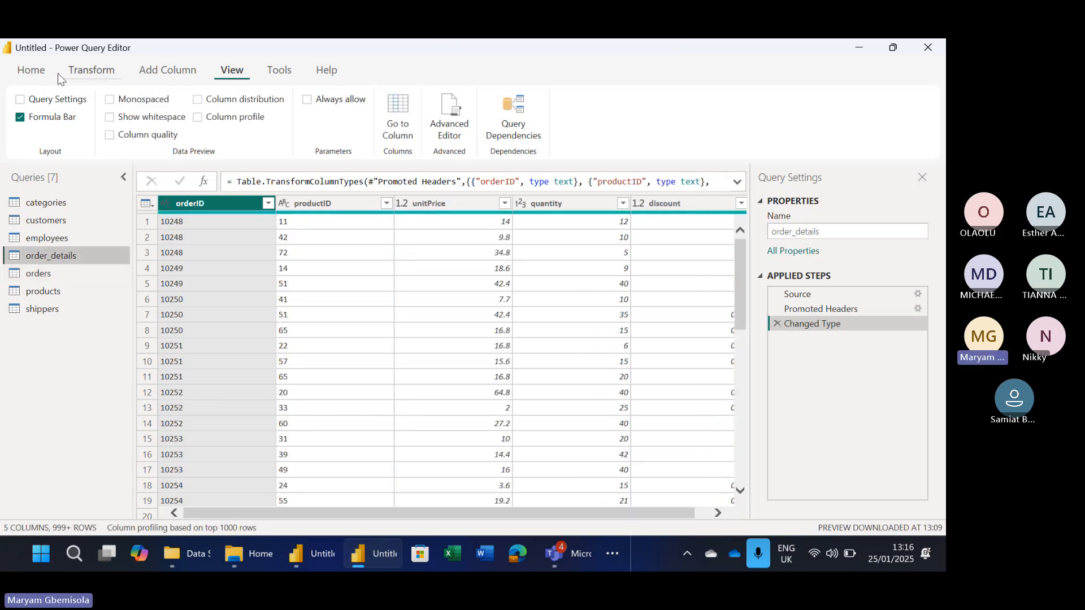
pyautogui.click(26, 77)
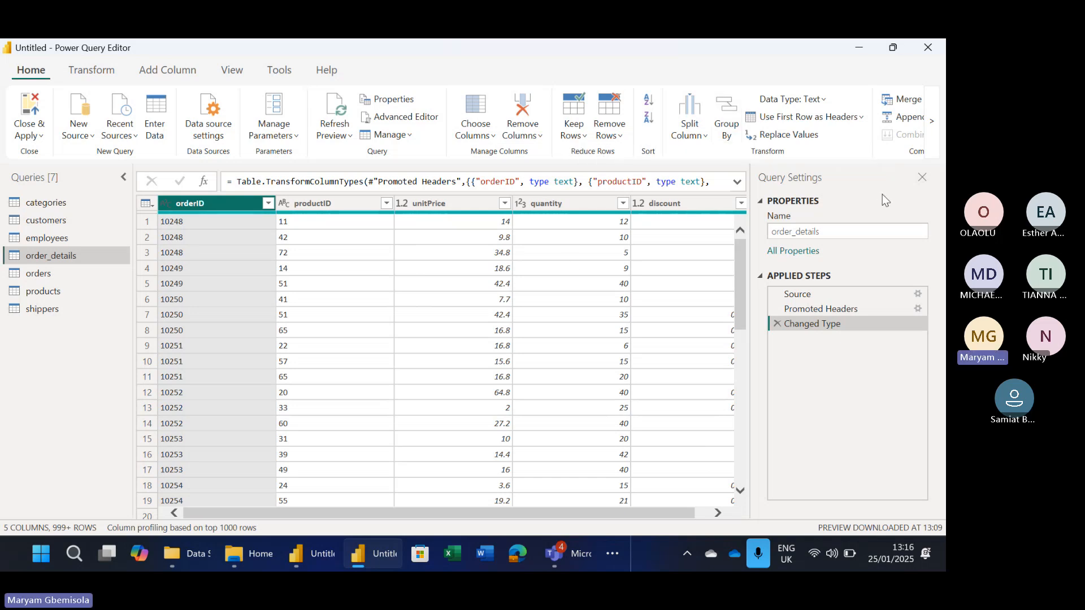
pyautogui.click(933, 120)
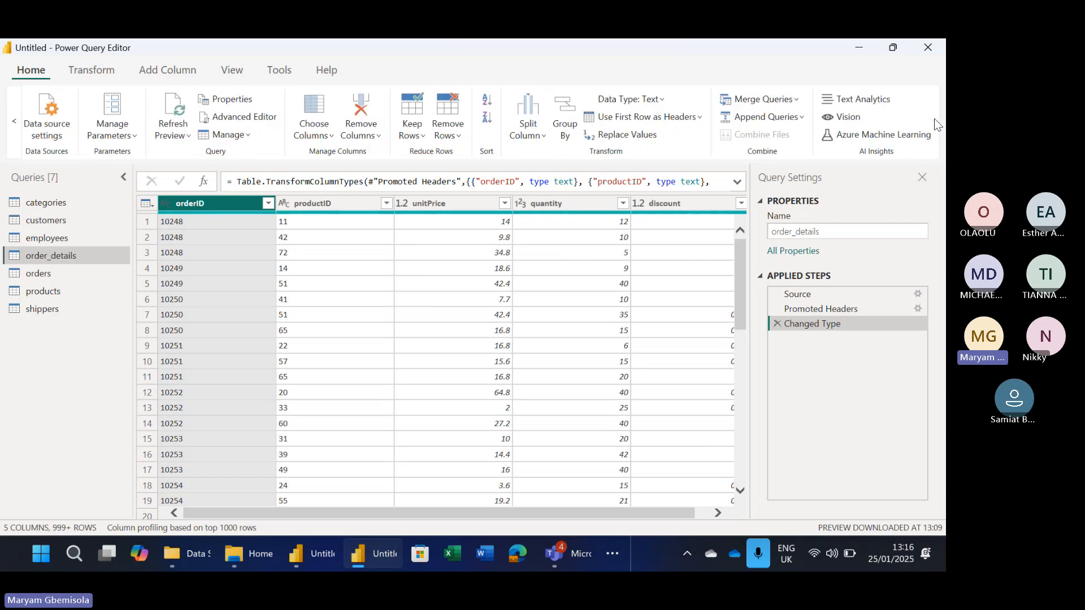
pyautogui.click(776, 106)
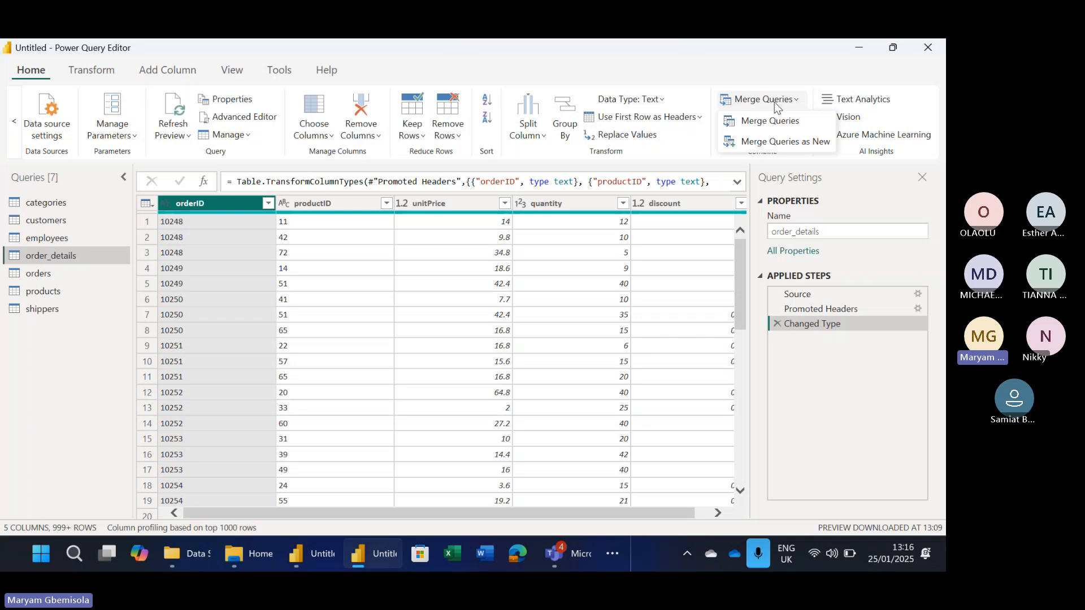
pyautogui.click(776, 106)
pyautogui.click(772, 120)
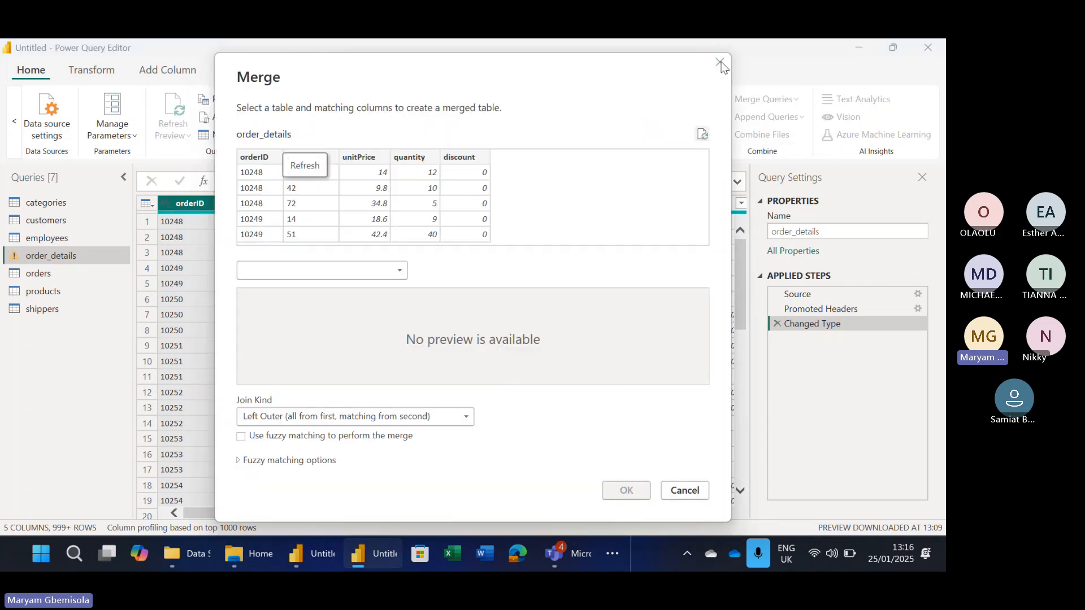
pyautogui.click(720, 63)
# Merge the orders query into order_details by matching the orderID columns with a Left Outer join
pyautogui.click(793, 100)
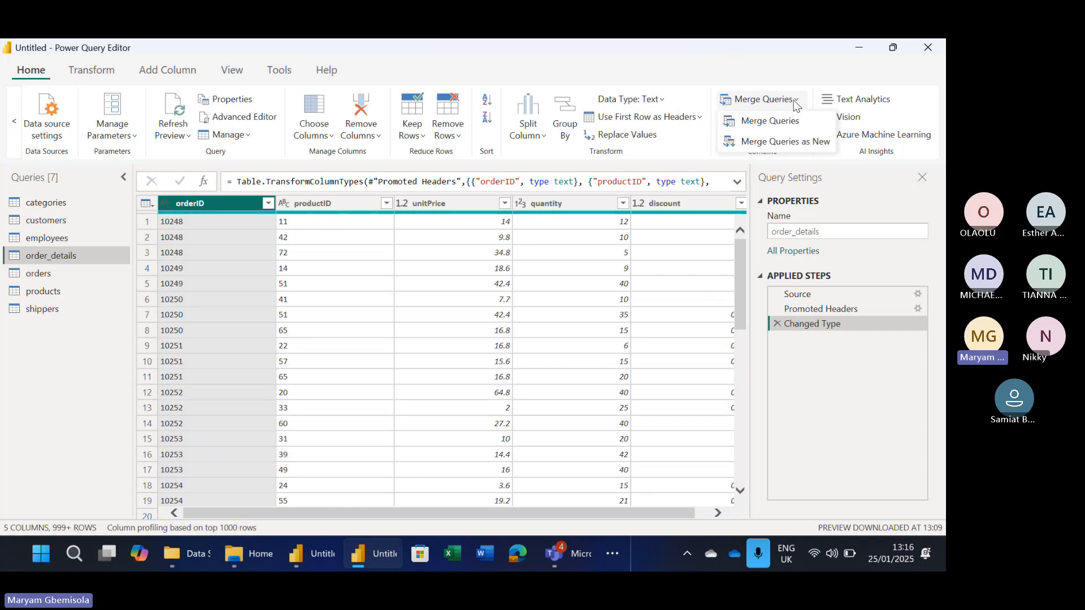
pyautogui.click(772, 121)
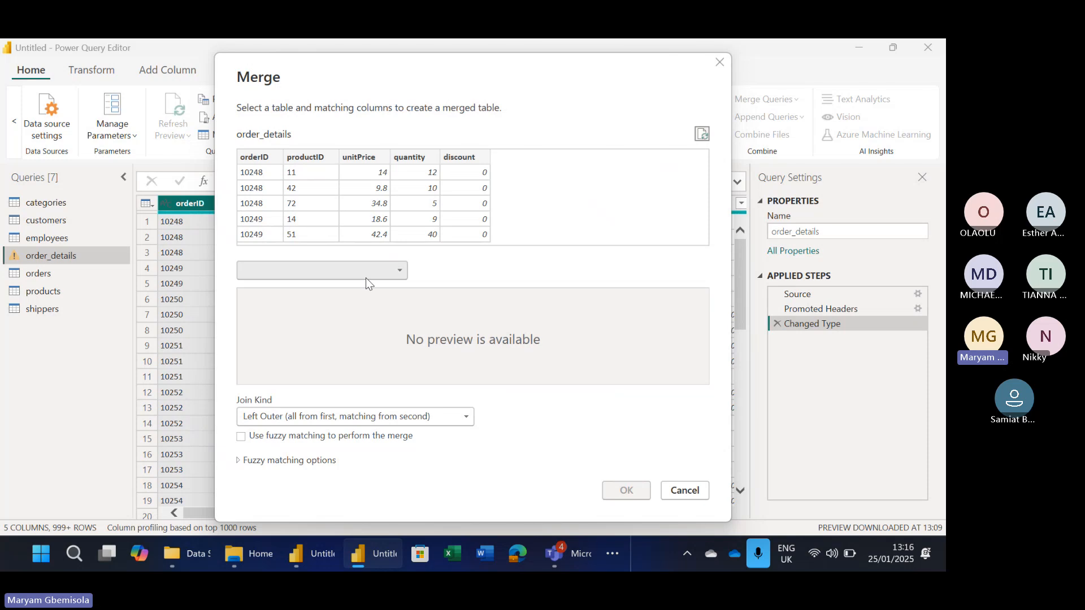
pyautogui.click(400, 271)
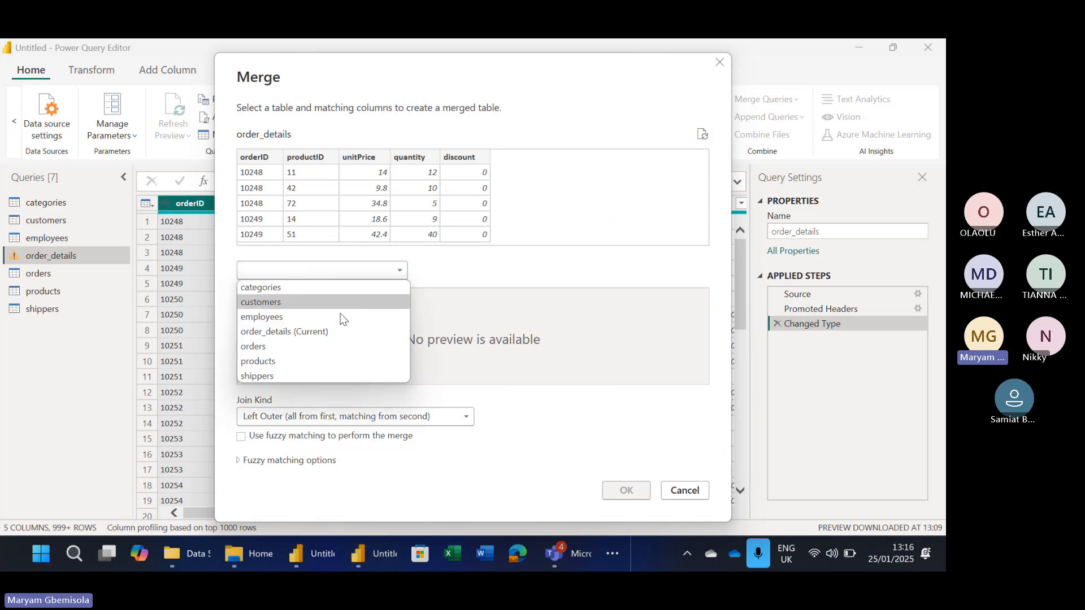
pyautogui.click(310, 348)
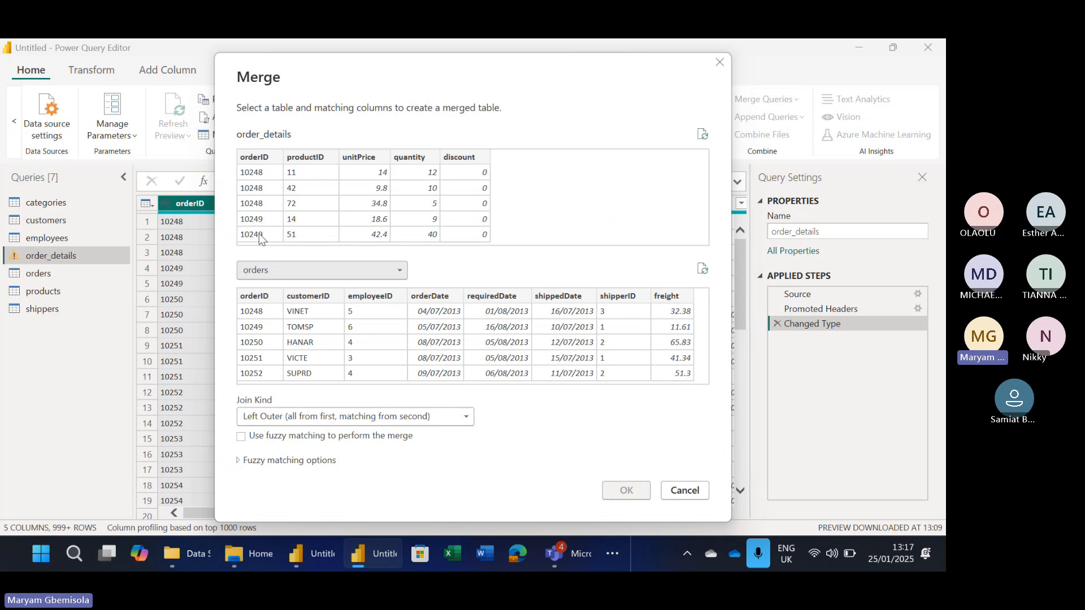
pyautogui.click(262, 158)
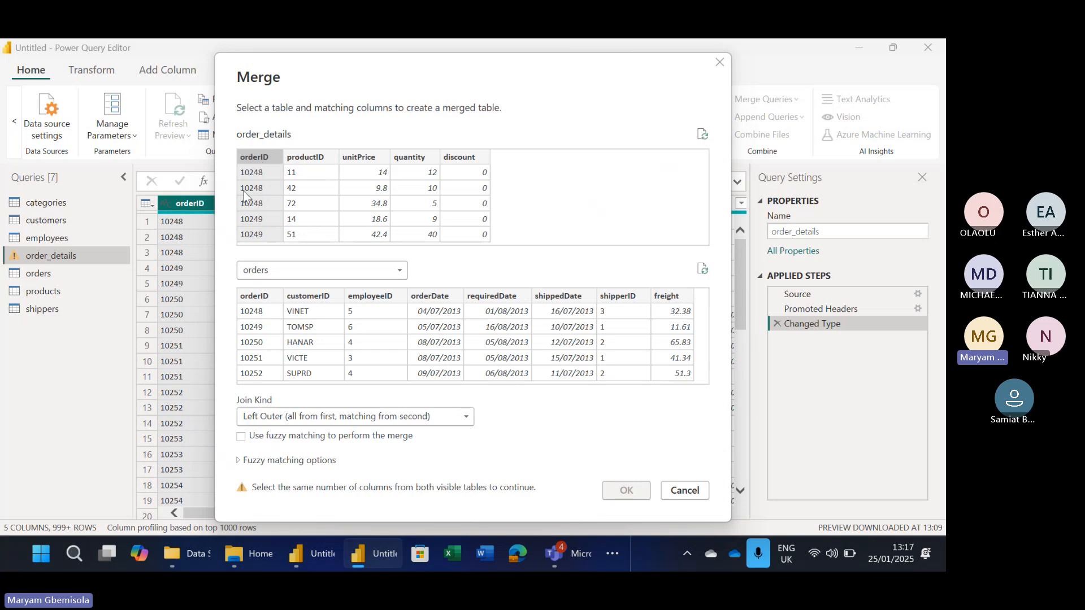
pyautogui.click(254, 297)
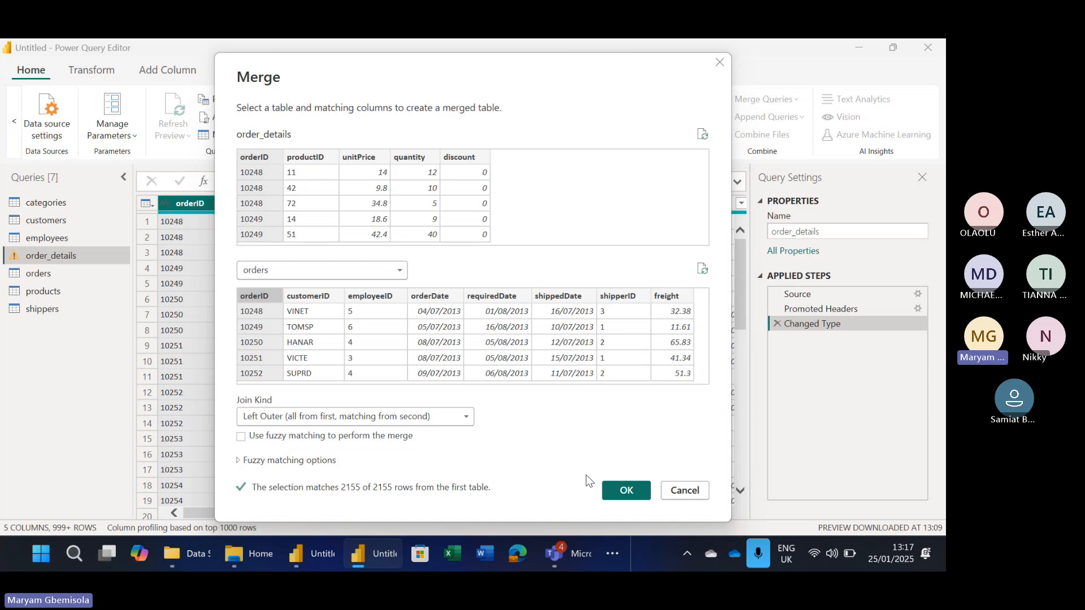
pyautogui.click(626, 491)
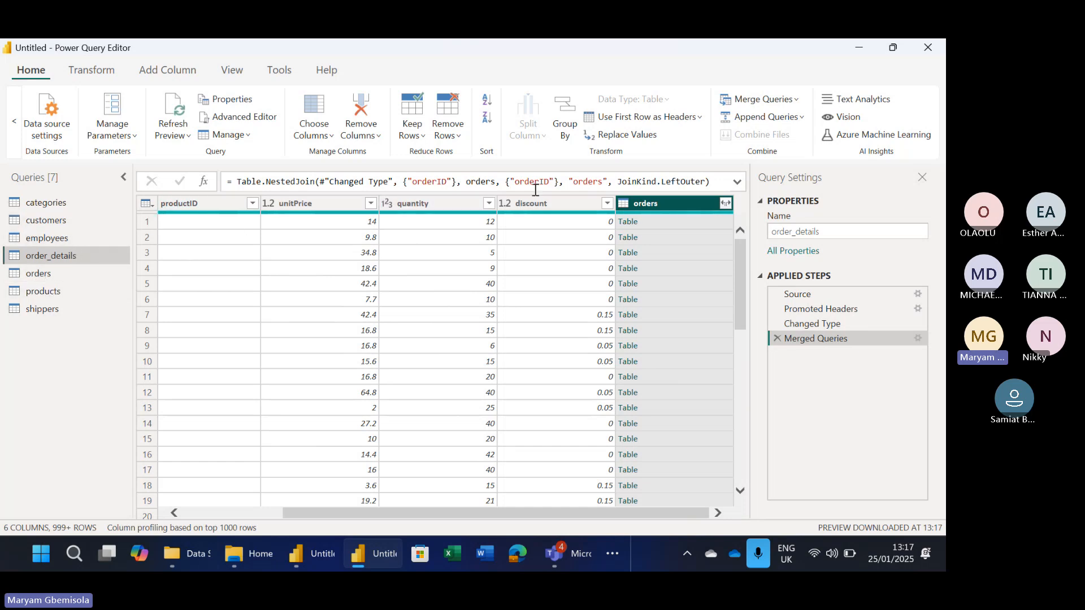
# Examine which fields the merged orders column offers for expansion, and review the order_details columns from orderID to orders
pyautogui.click(726, 204)
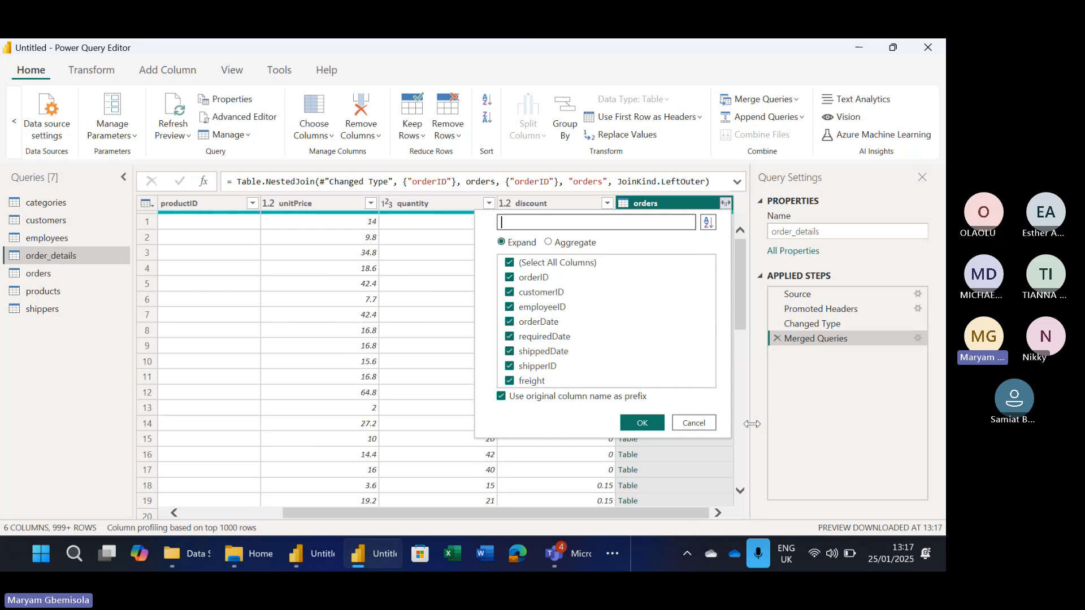
pyautogui.scroll(-5, 746, 442)
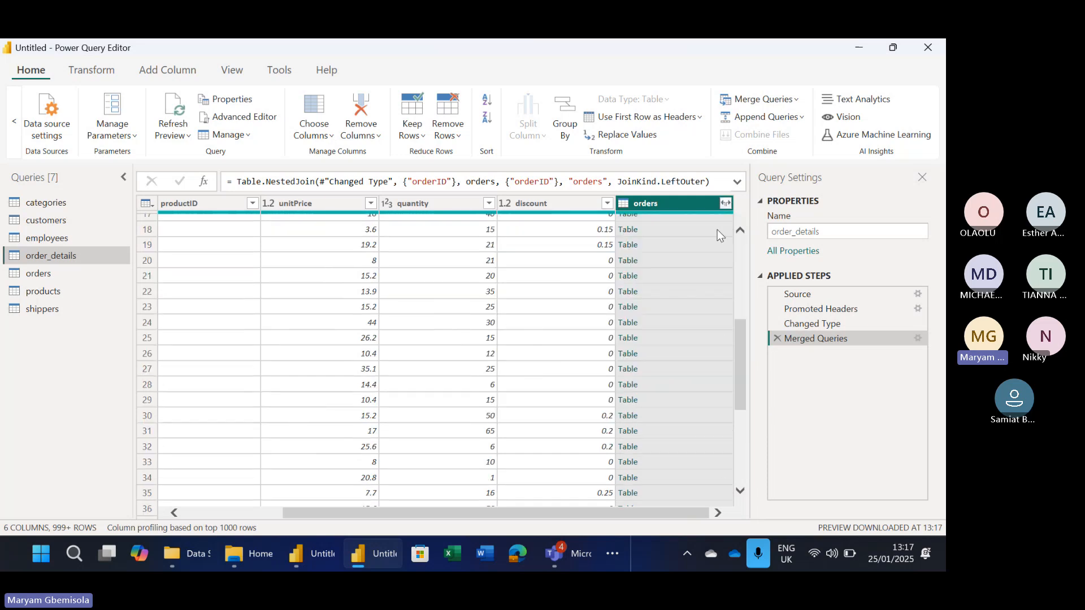
pyautogui.click(743, 232)
pyautogui.click(743, 232)
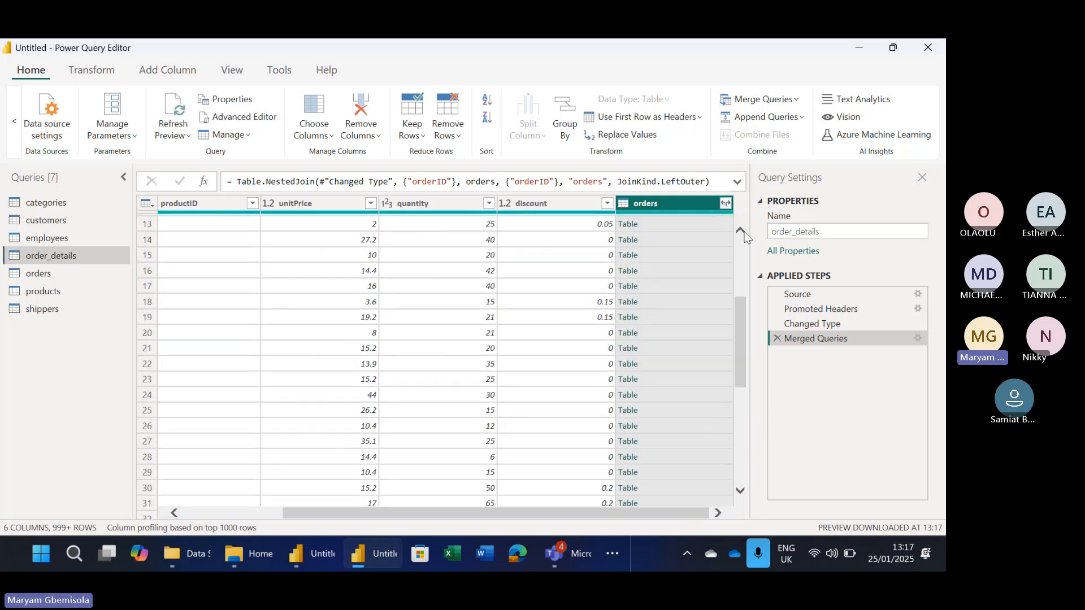
pyautogui.scroll(4, 743, 232)
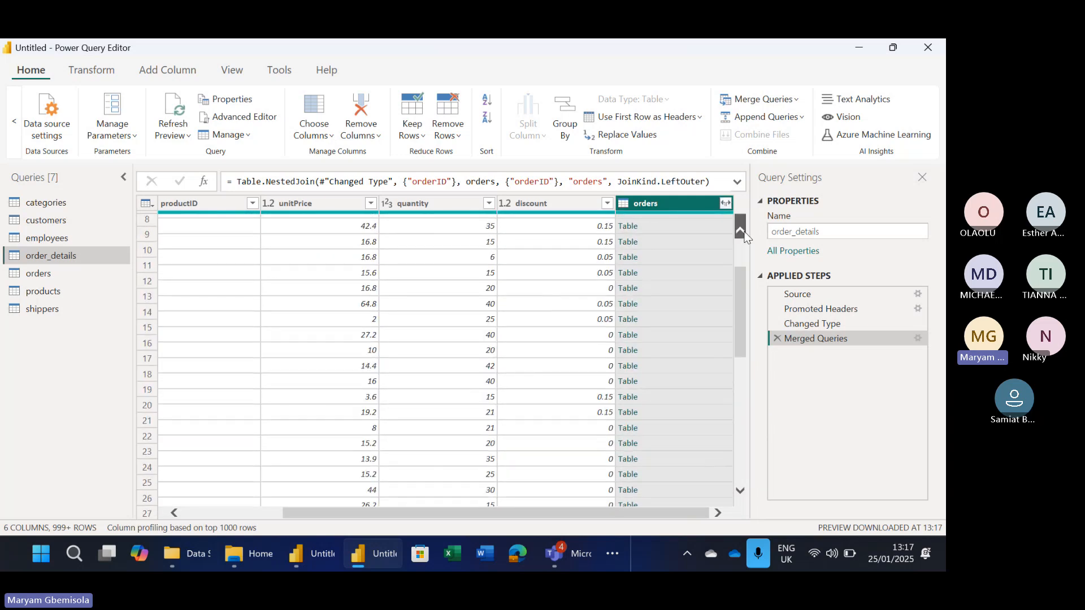
pyautogui.click(725, 204)
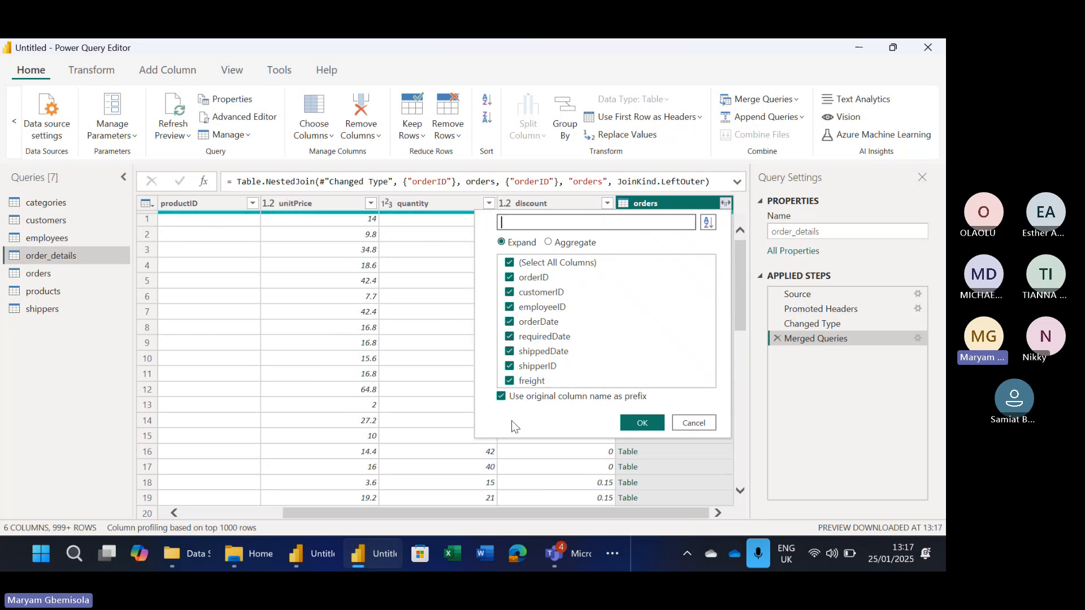
pyautogui.click(177, 514)
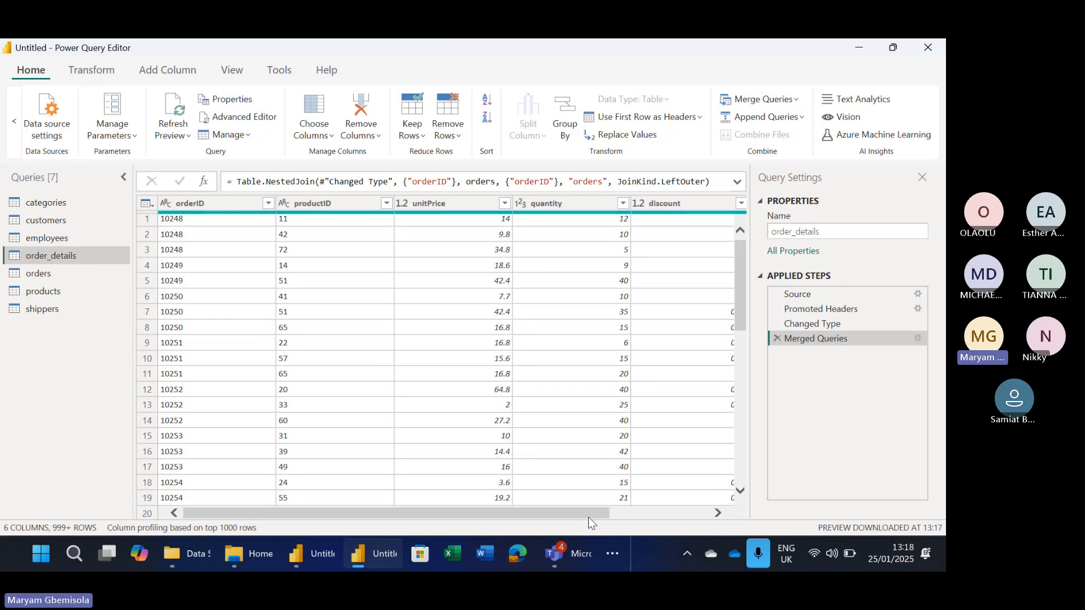
pyautogui.click(717, 513)
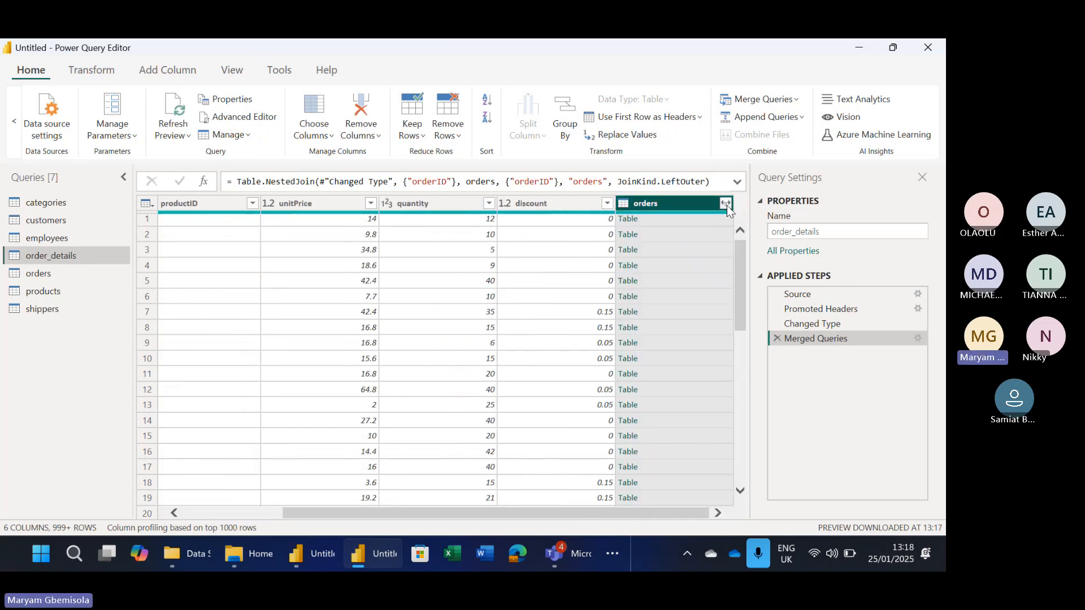
# Expand the merged orders column in order_details with every field except orderID, without using the original column name as prefix
pyautogui.click(726, 203)
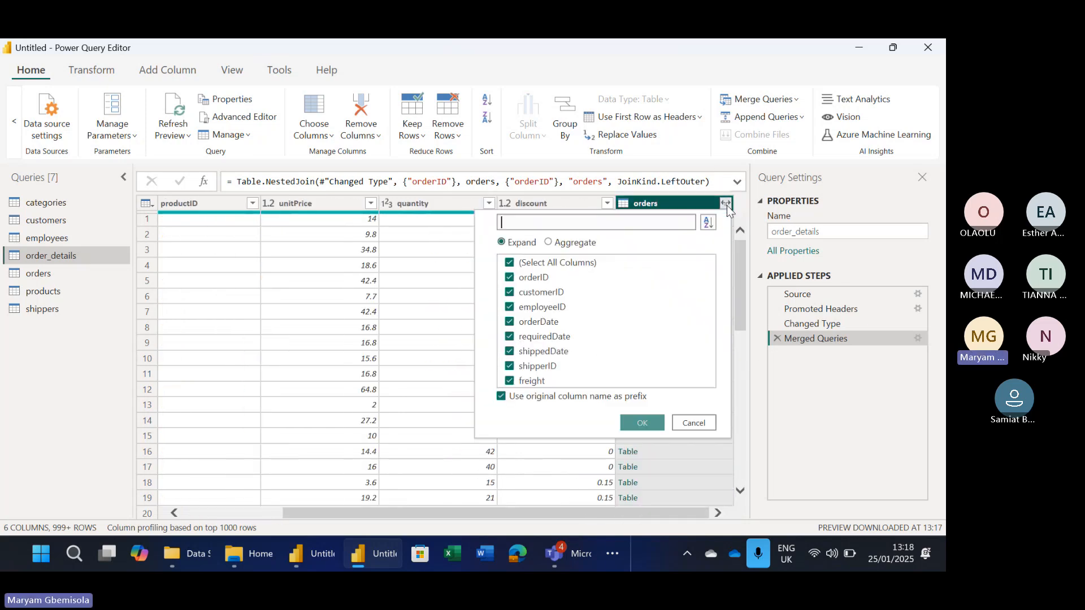
pyautogui.click(510, 278)
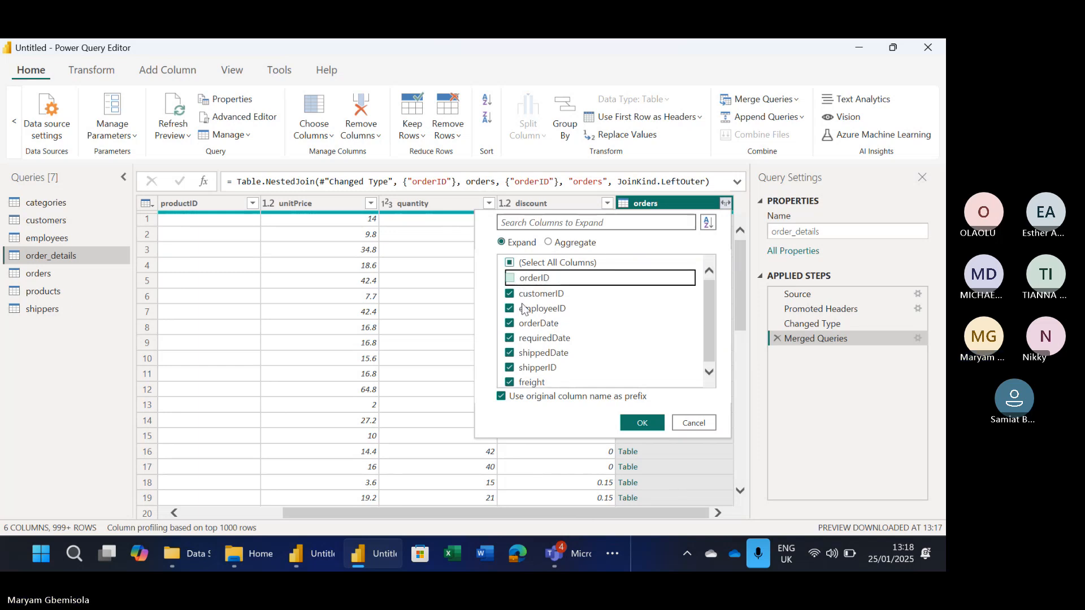
pyautogui.click(710, 372)
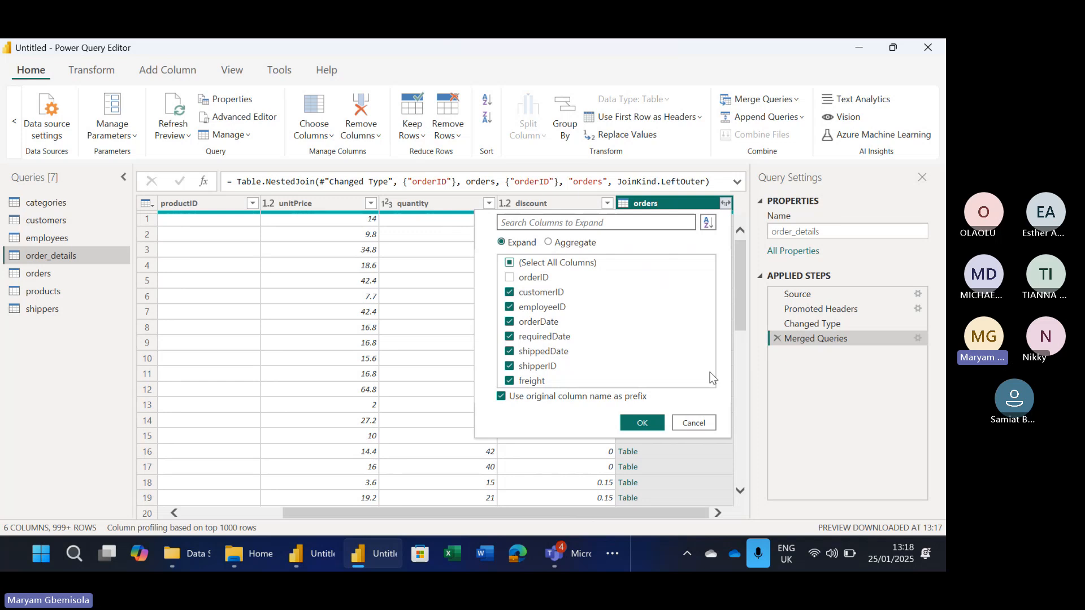
pyautogui.click(501, 398)
pyautogui.click(635, 427)
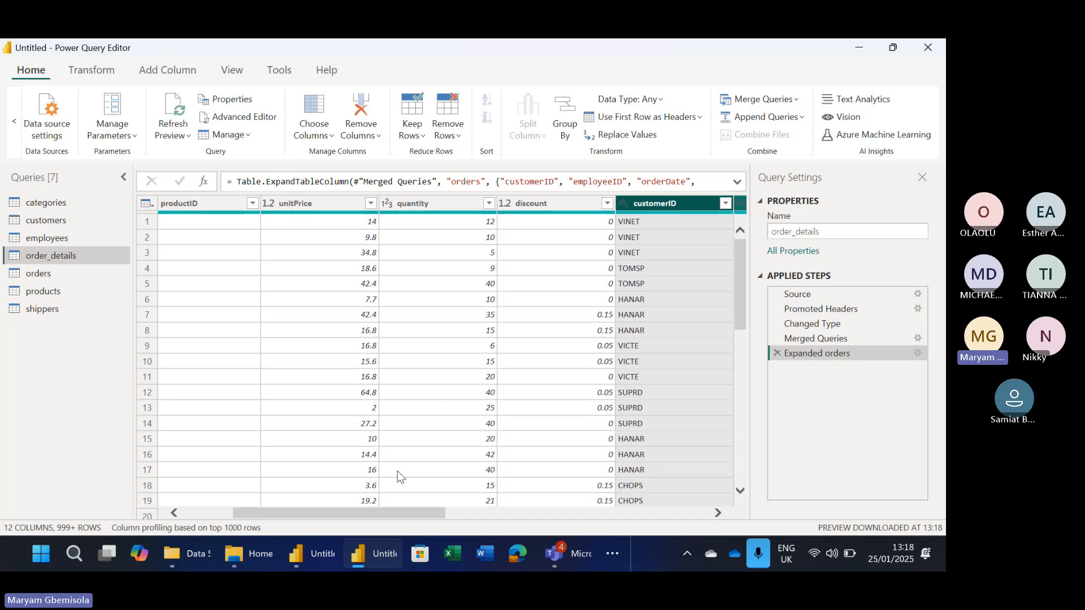
# Review the expanded order_details columns from freight back to orderID
pyautogui.moveTo(443, 513); pyautogui.dragTo(703, 514)
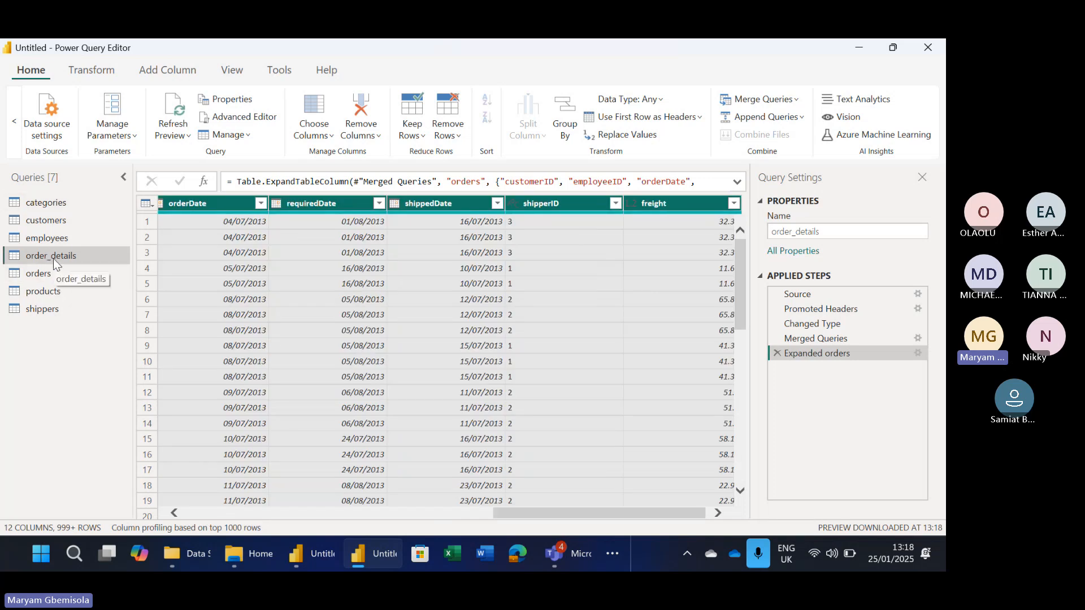
pyautogui.click(176, 513)
pyautogui.click(176, 513)
pyautogui.click(176, 513)
pyautogui.click(176, 513)
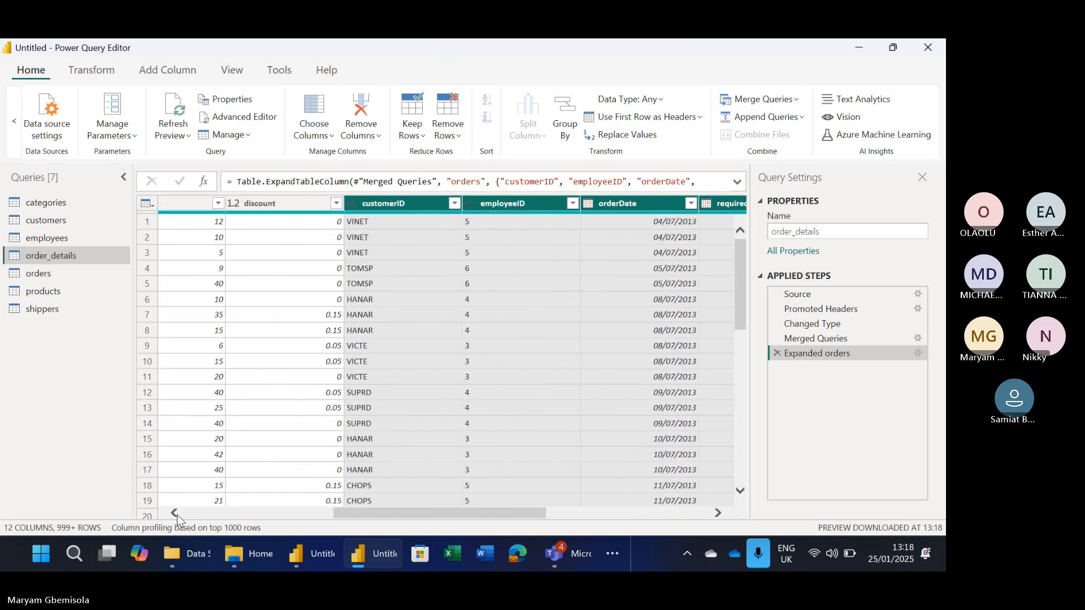
pyautogui.click(176, 513)
pyautogui.click(176, 512)
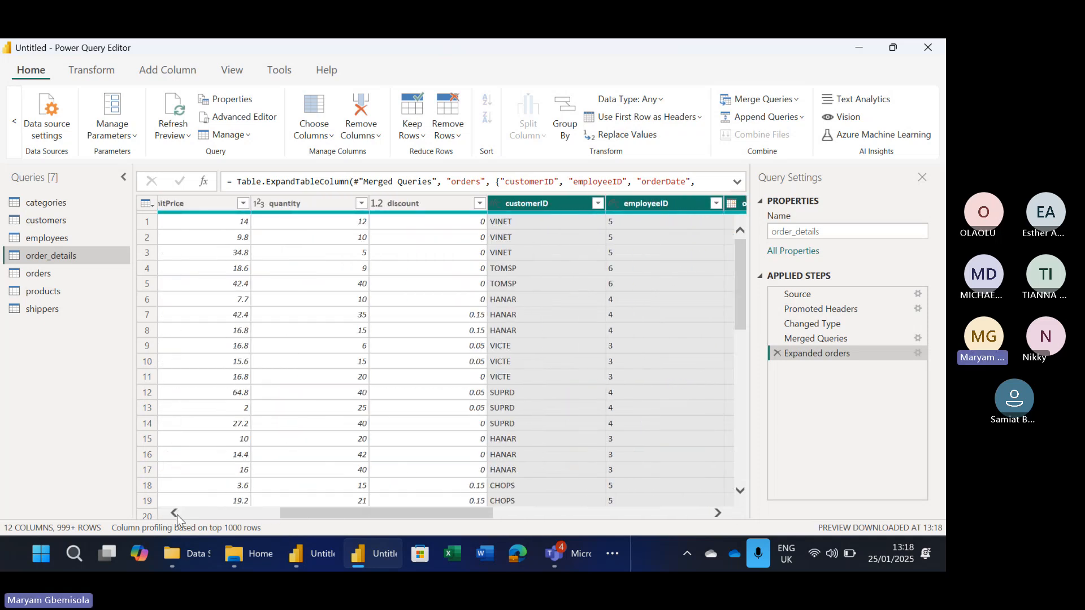
pyautogui.click(177, 514)
pyautogui.click(176, 513)
pyautogui.click(177, 513)
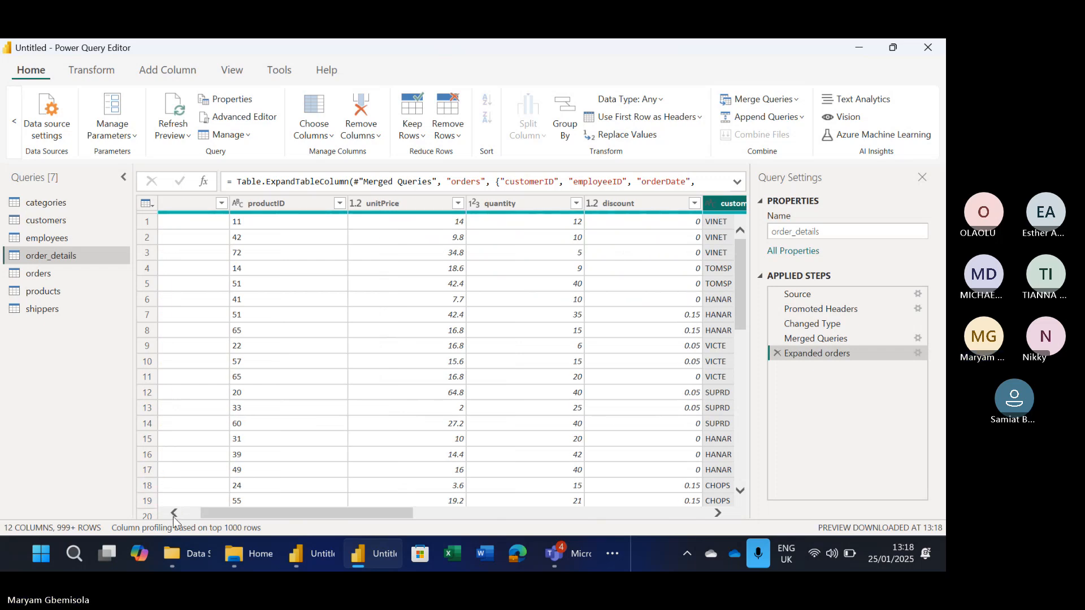
pyautogui.click(174, 513)
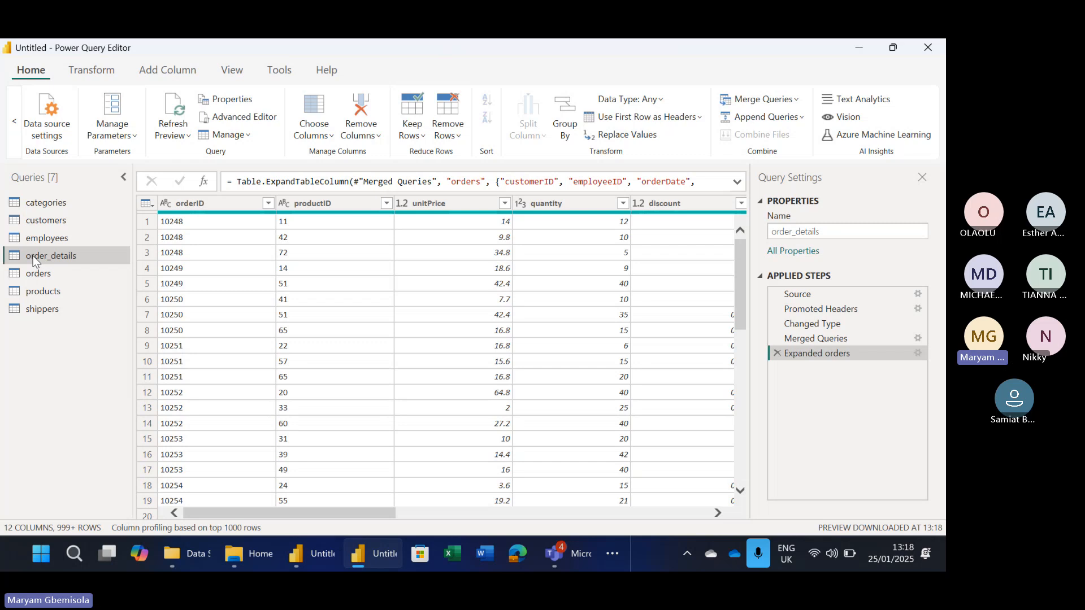
# Disable loading of the orders query into the report, accepting the possible data loss
pyautogui.click(33, 274)
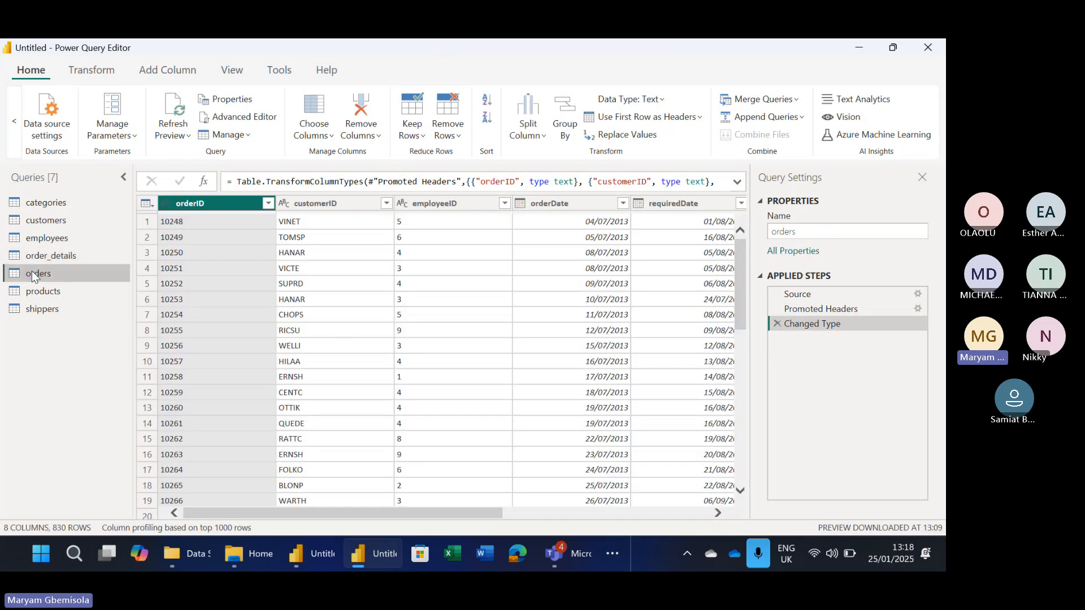
pyautogui.rightClick(32, 273)
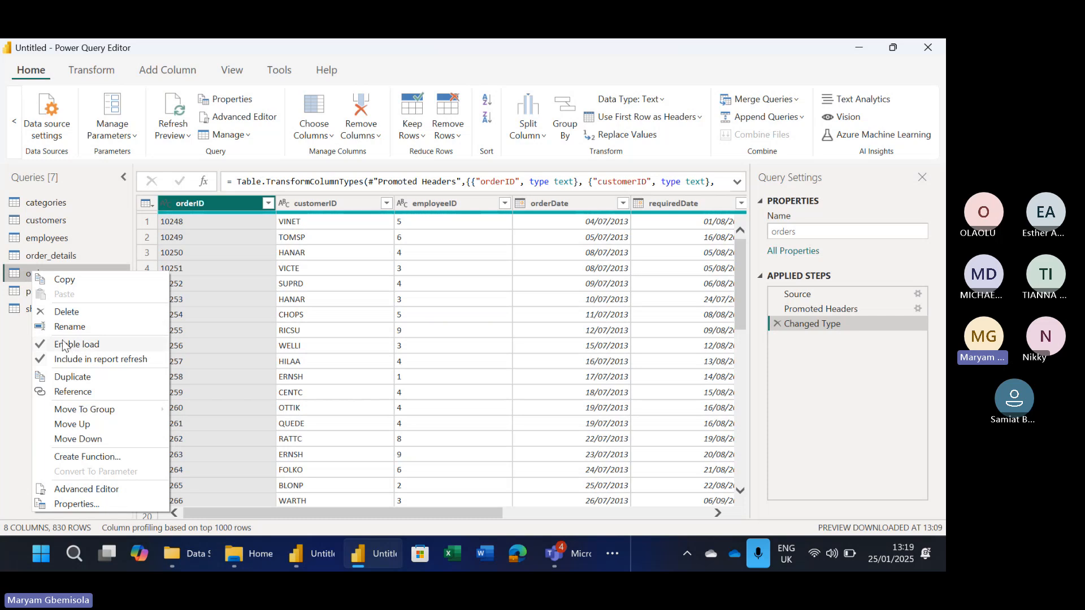
pyautogui.click(43, 341)
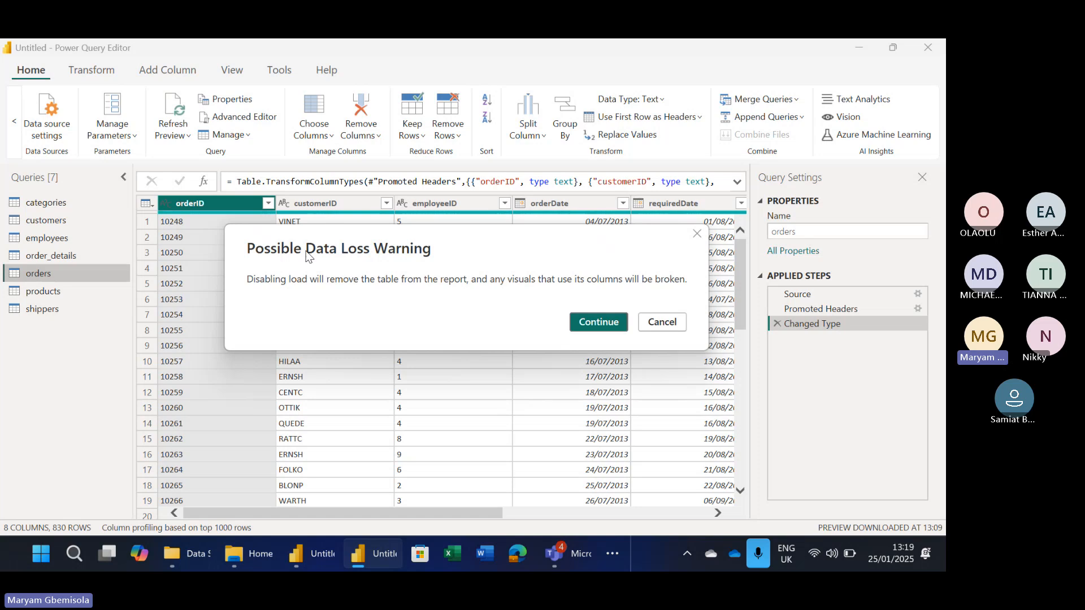
pyautogui.click(584, 326)
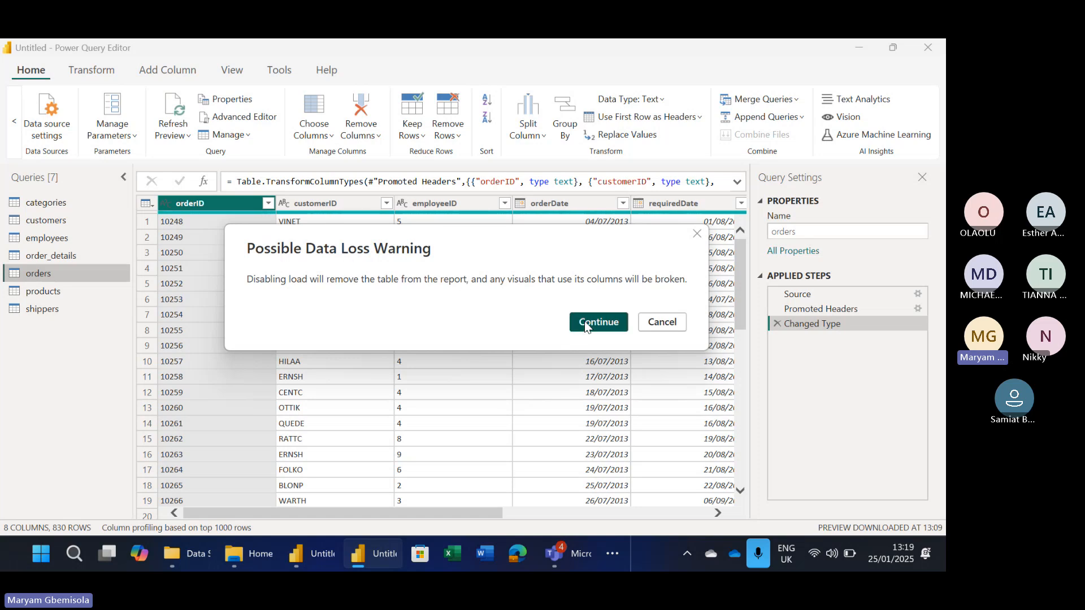
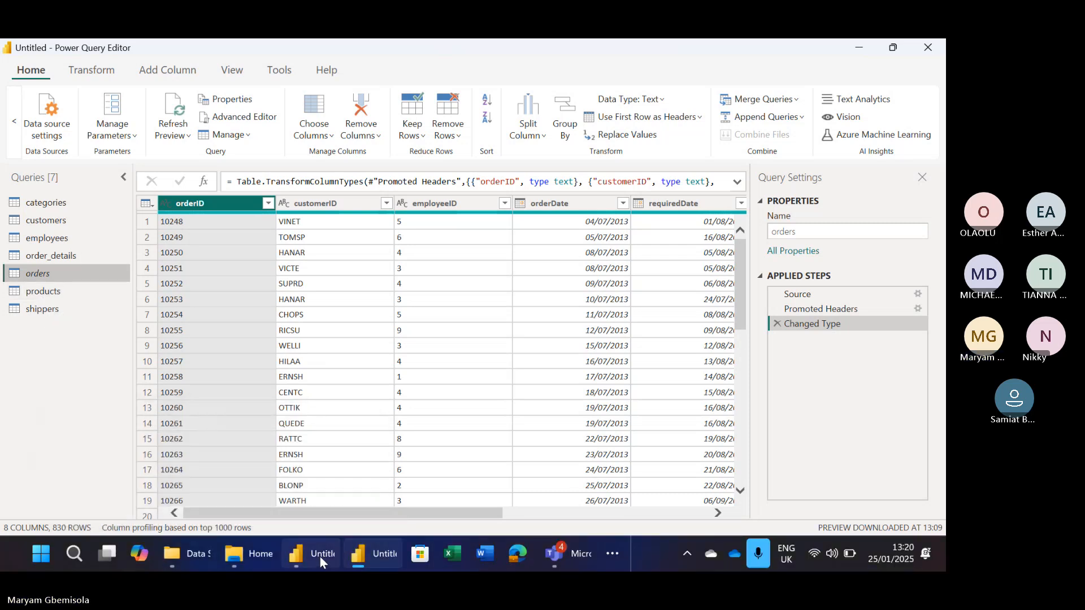
# Switch to the Power BI Desktop report window and examine the table relationships in the model view, including products to categories
pyautogui.moveTo(312, 566)
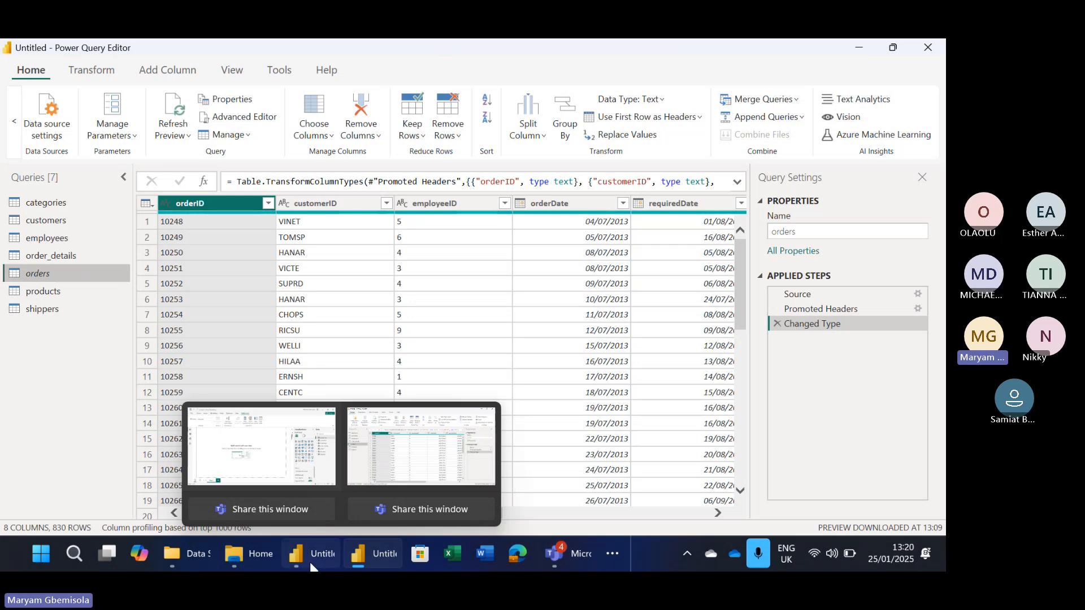
pyautogui.click(286, 416)
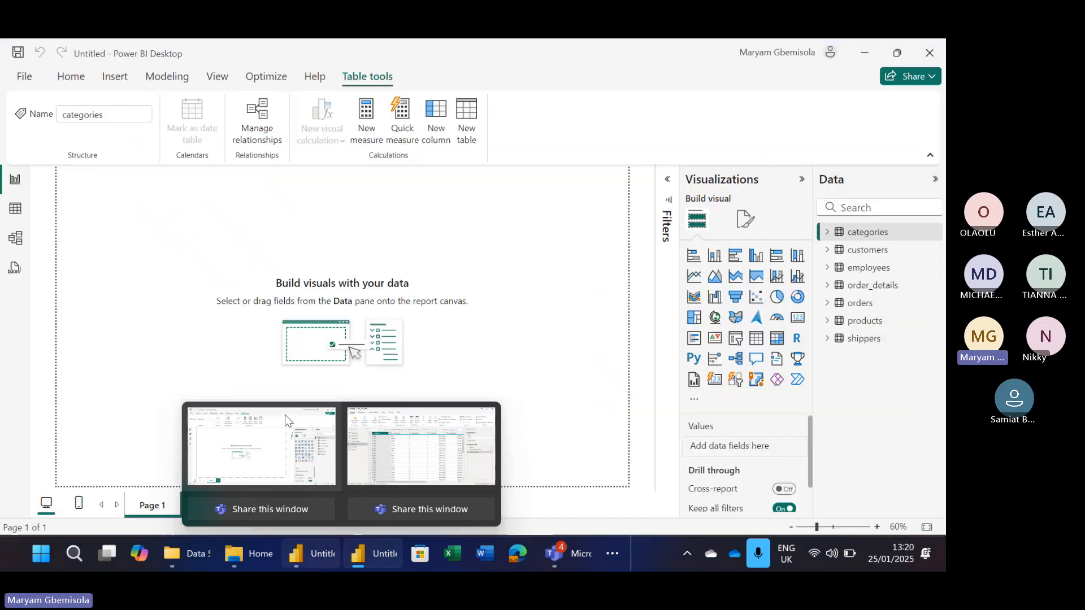
pyautogui.click(15, 238)
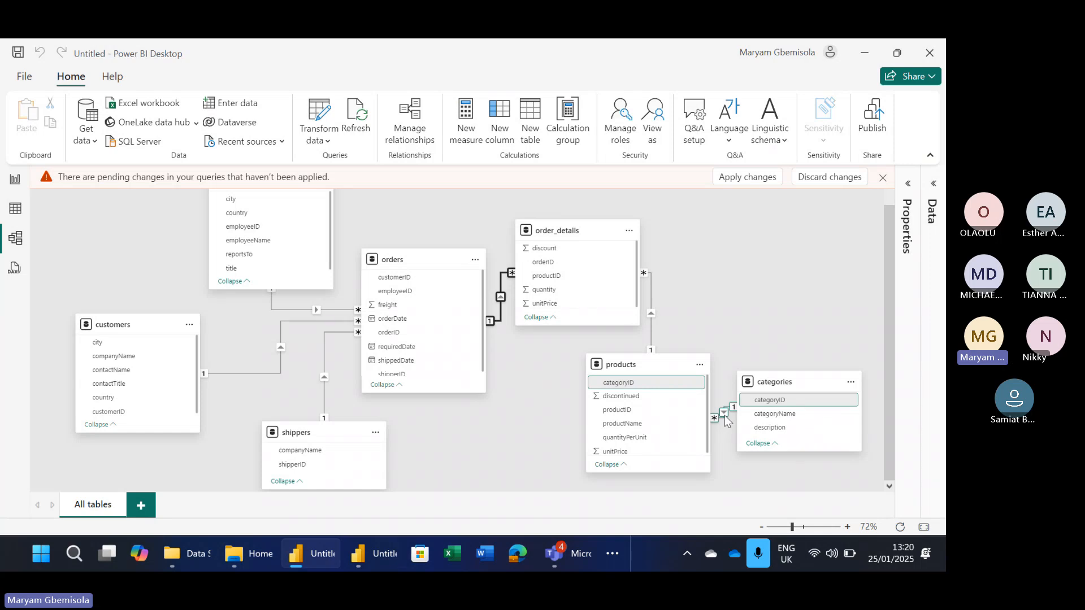
# Compare the rows and categoryID values of the products and categories tables, and recheck their relationship in the model
pyautogui.click(15, 209)
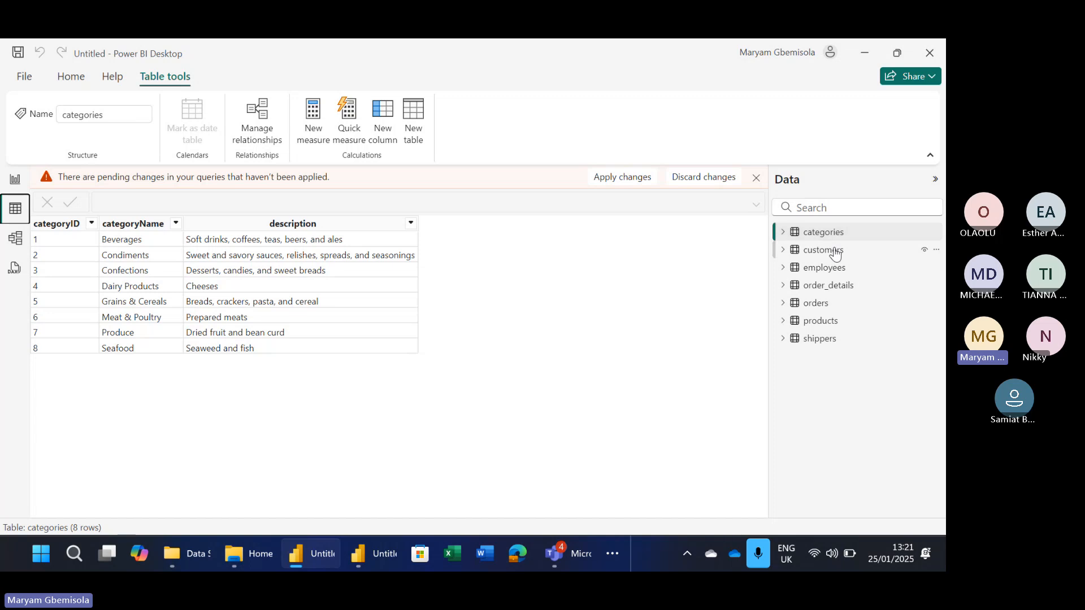
pyautogui.click(817, 325)
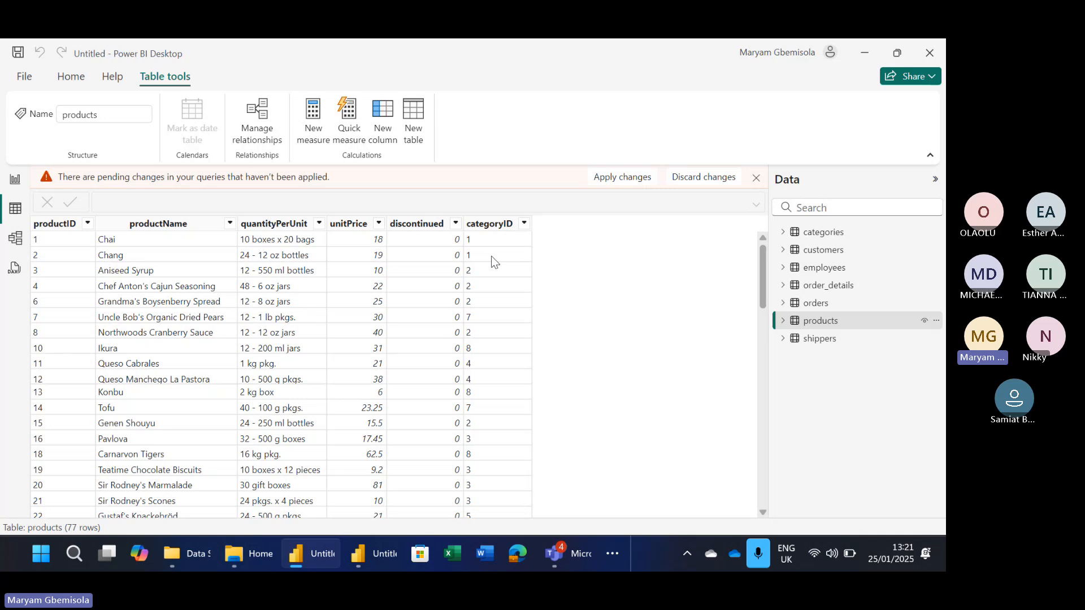
pyautogui.click(829, 233)
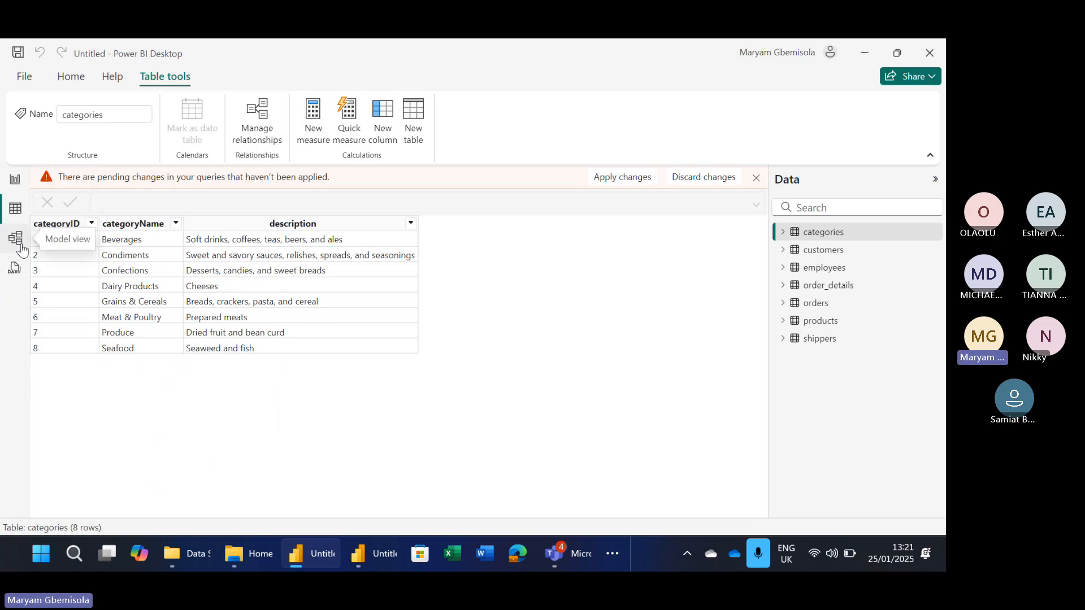
pyautogui.click(852, 326)
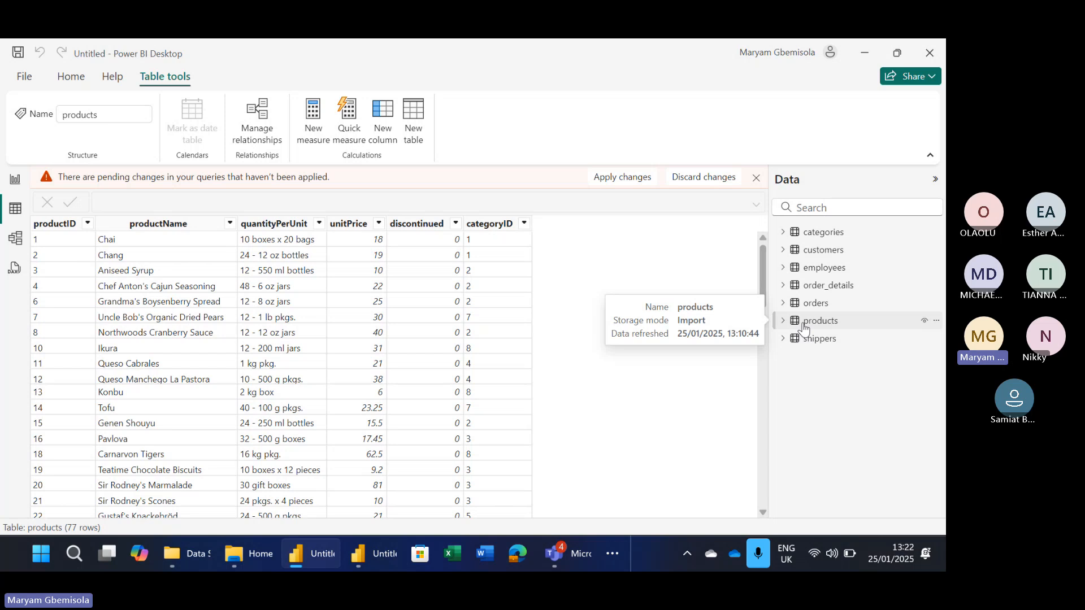
pyautogui.click(812, 233)
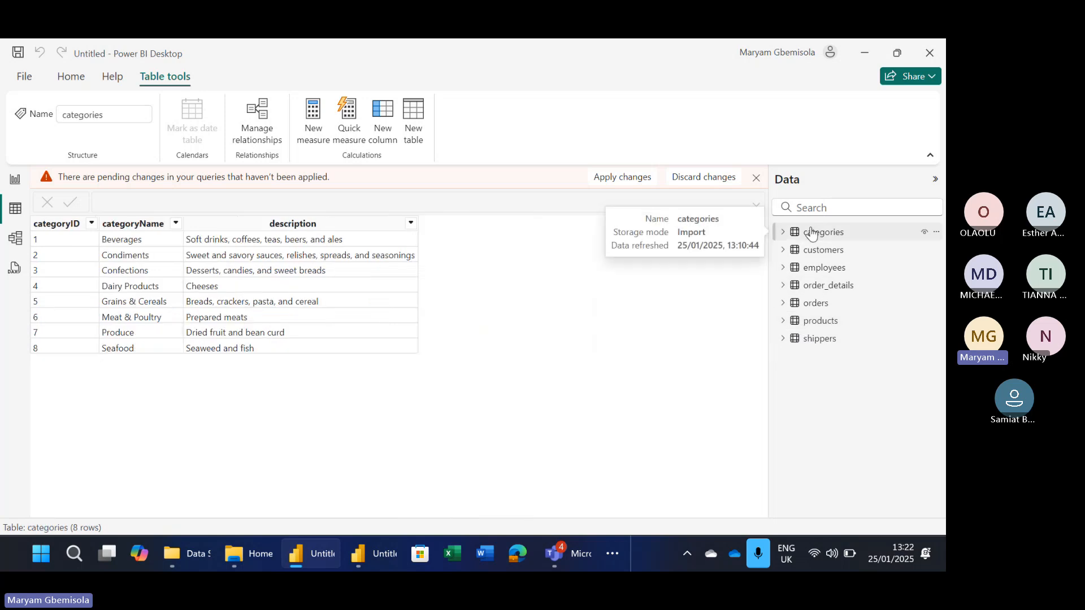
pyautogui.click(825, 325)
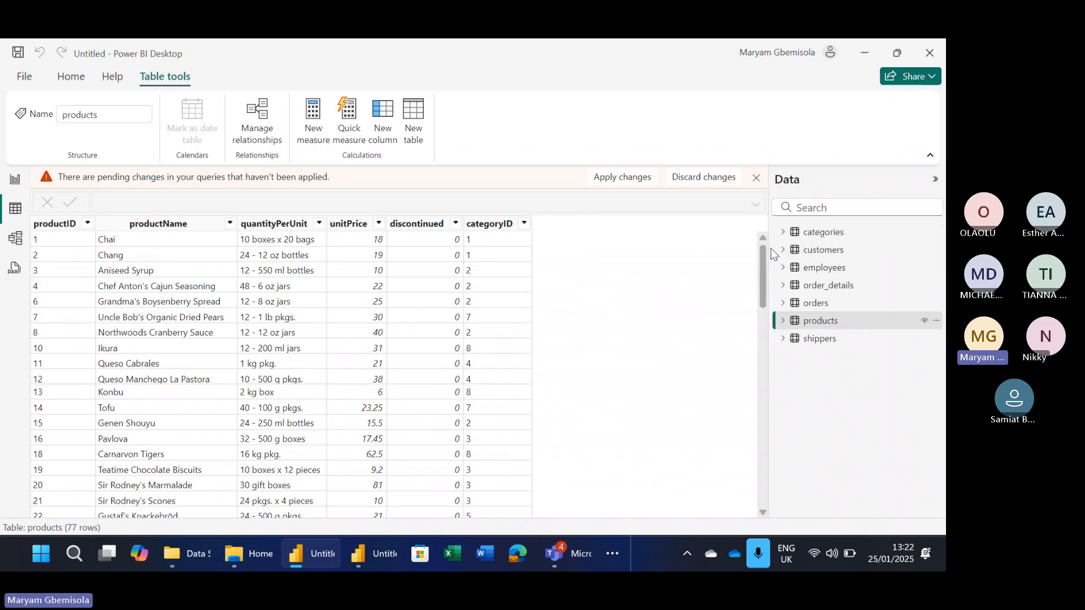
pyautogui.click(819, 236)
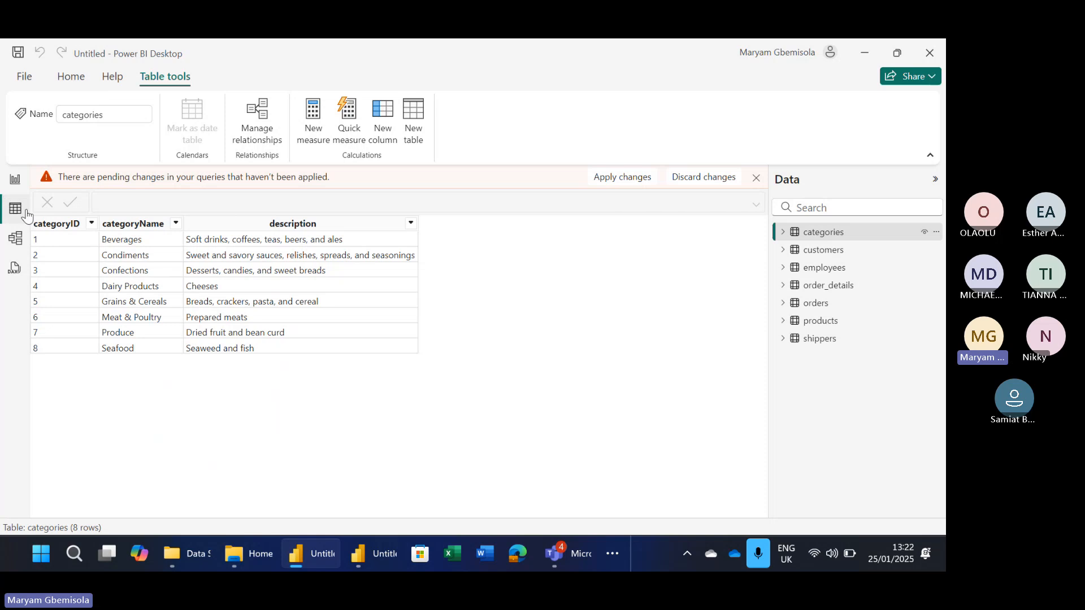
pyautogui.click(16, 238)
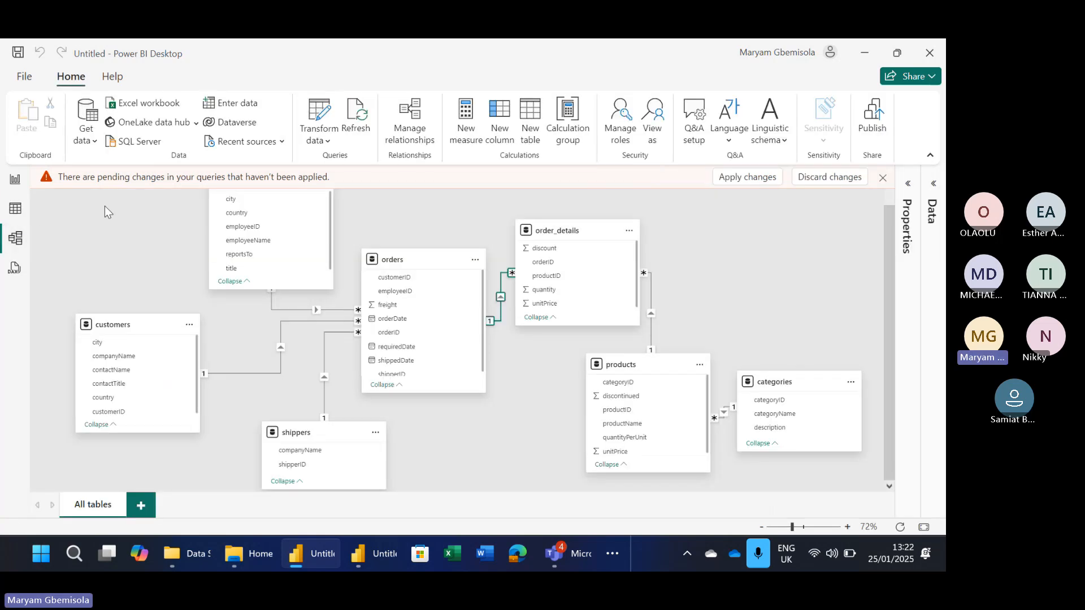
pyautogui.click(12, 181)
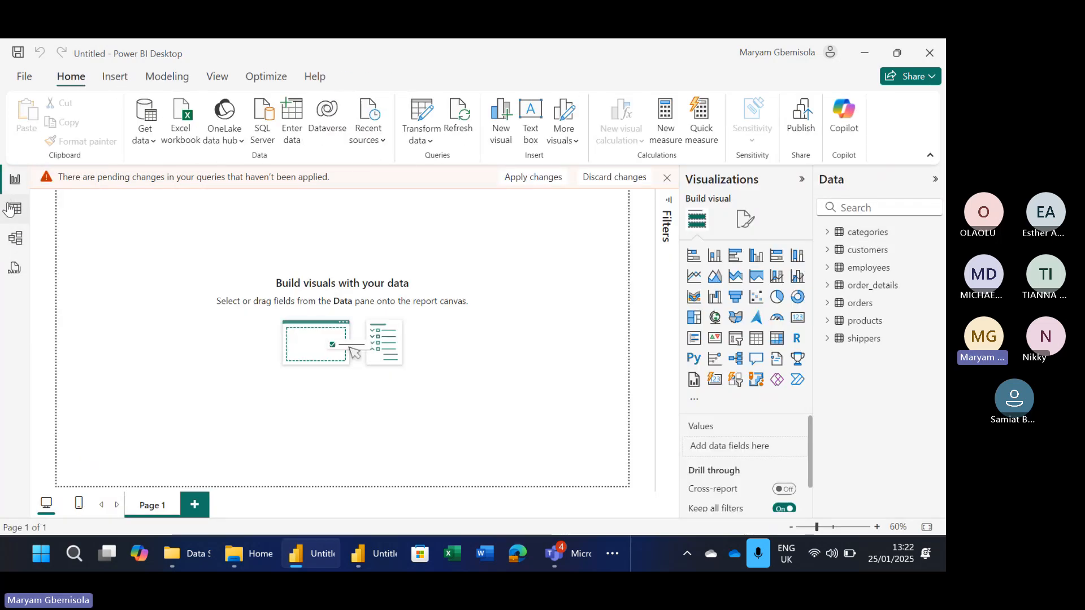
pyautogui.click(13, 208)
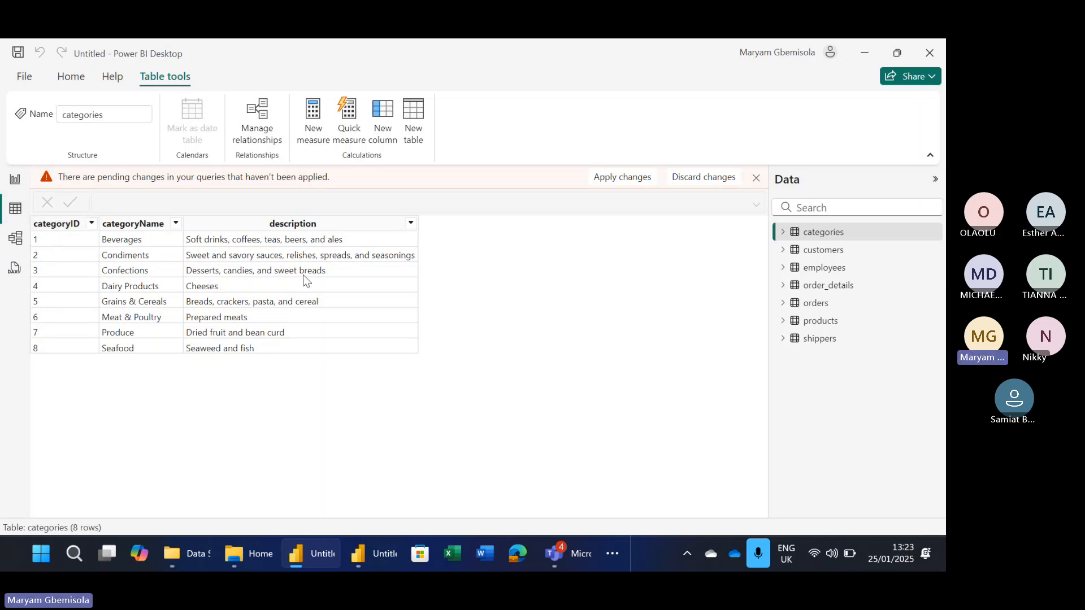
# Switch back to Power Query Editor and merge products into the categories query on categoryID with a Left Outer join
pyautogui.click(365, 552)
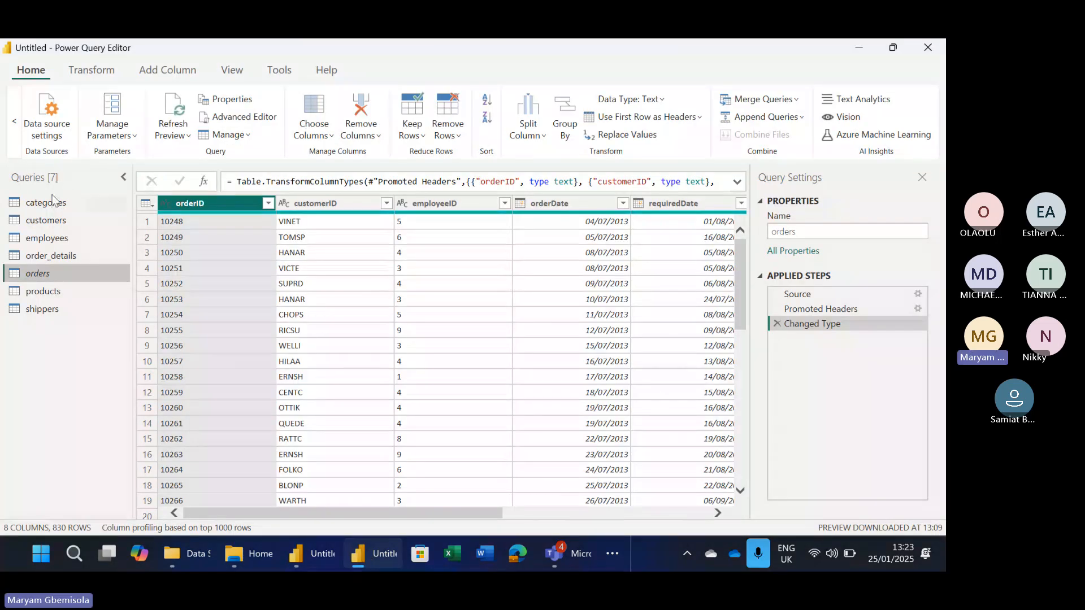
pyautogui.click(52, 202)
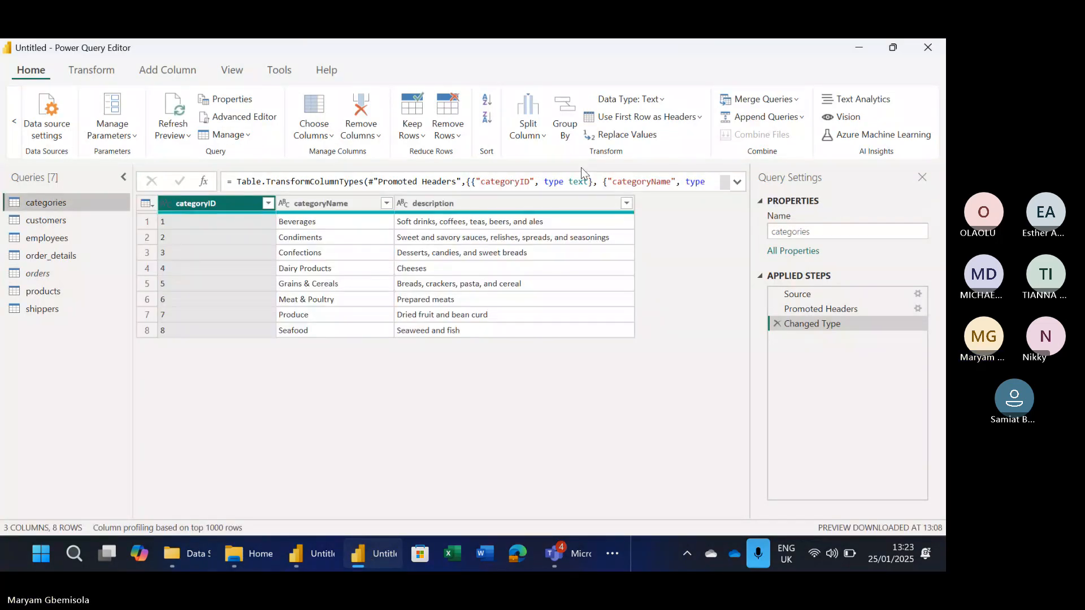
pyautogui.click(798, 100)
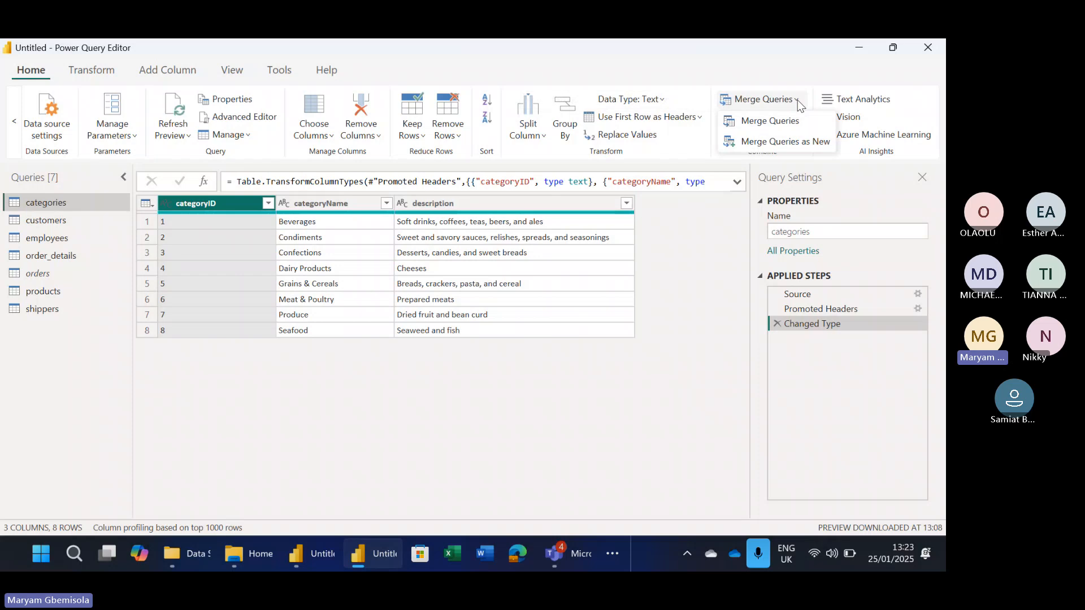
pyautogui.click(761, 121)
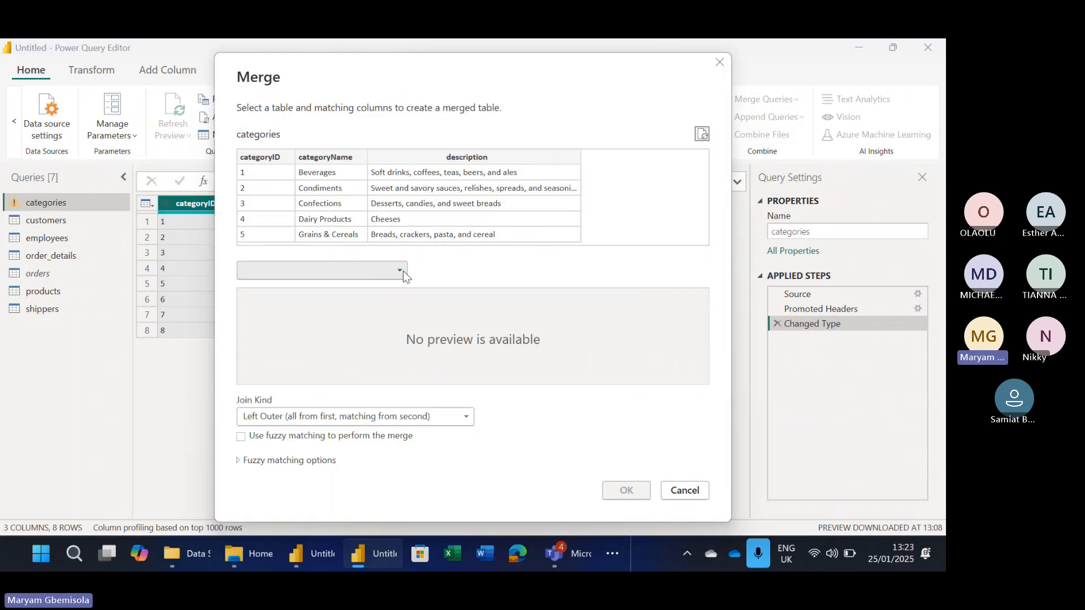
pyautogui.click(402, 271)
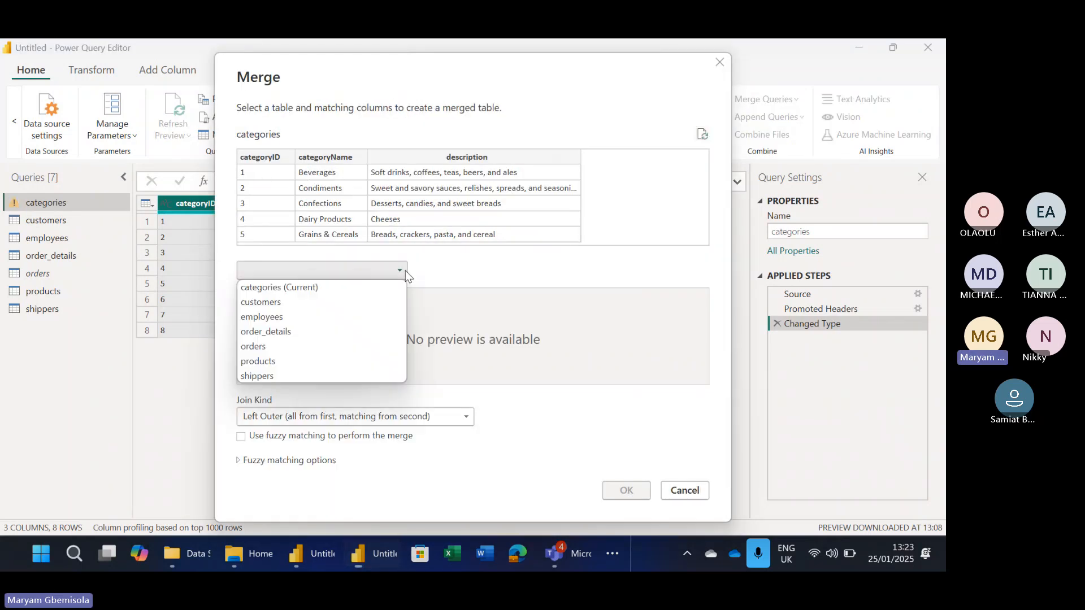
pyautogui.click(314, 361)
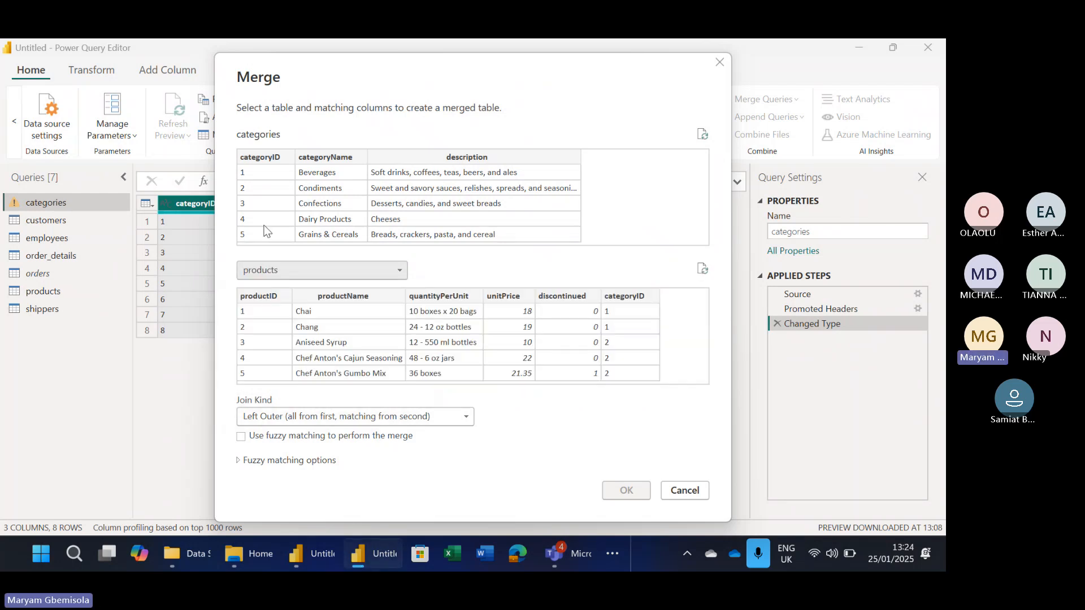
pyautogui.click(619, 299)
pyautogui.click(284, 158)
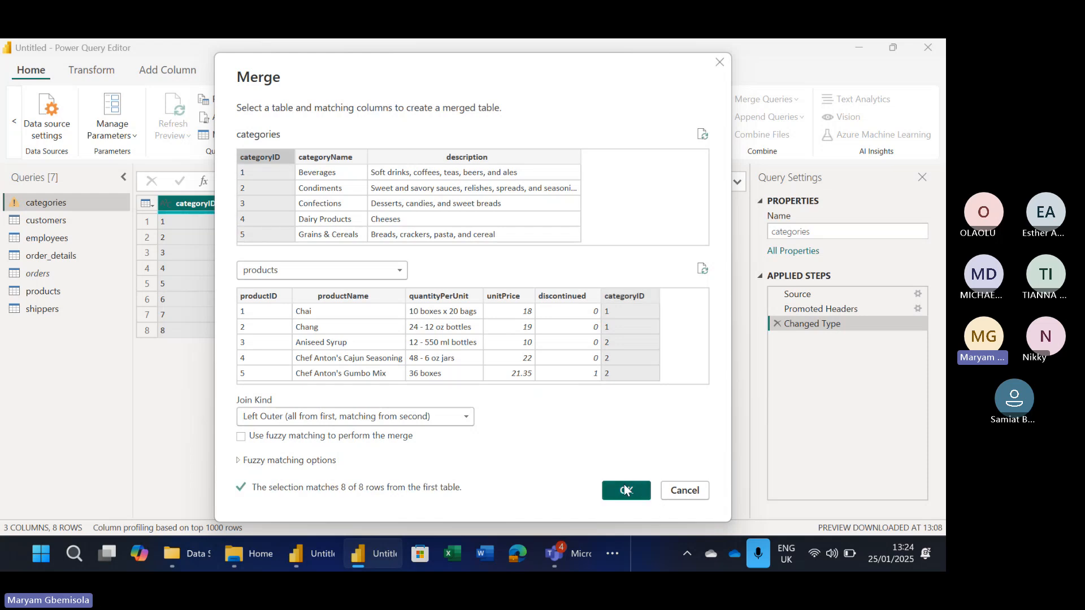
pyautogui.click(625, 490)
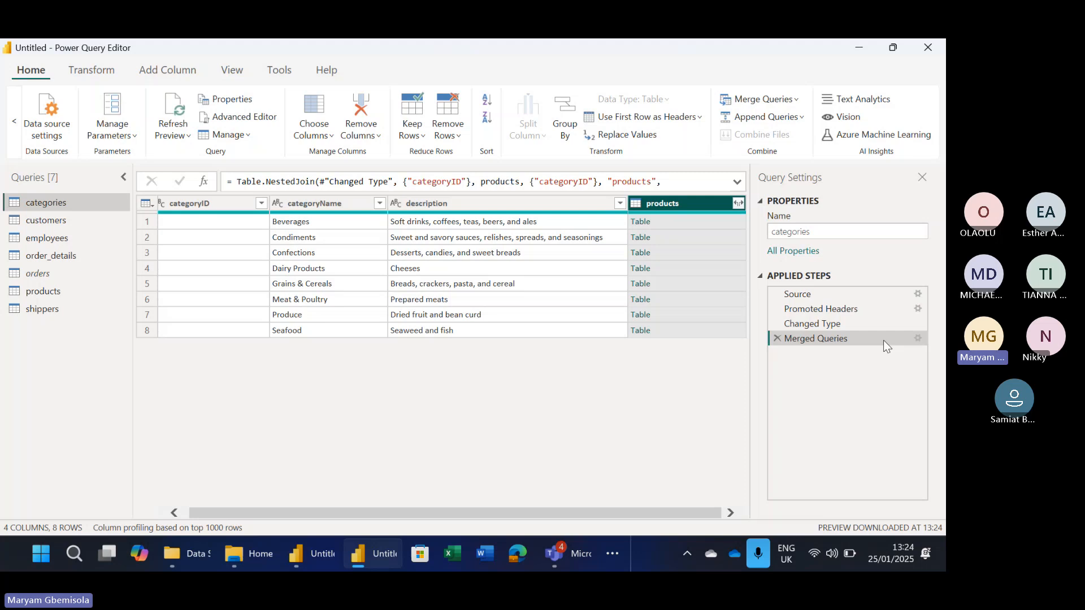
# Expand the merged products column in the categories query into all its fields except categoryID
pyautogui.click(739, 203)
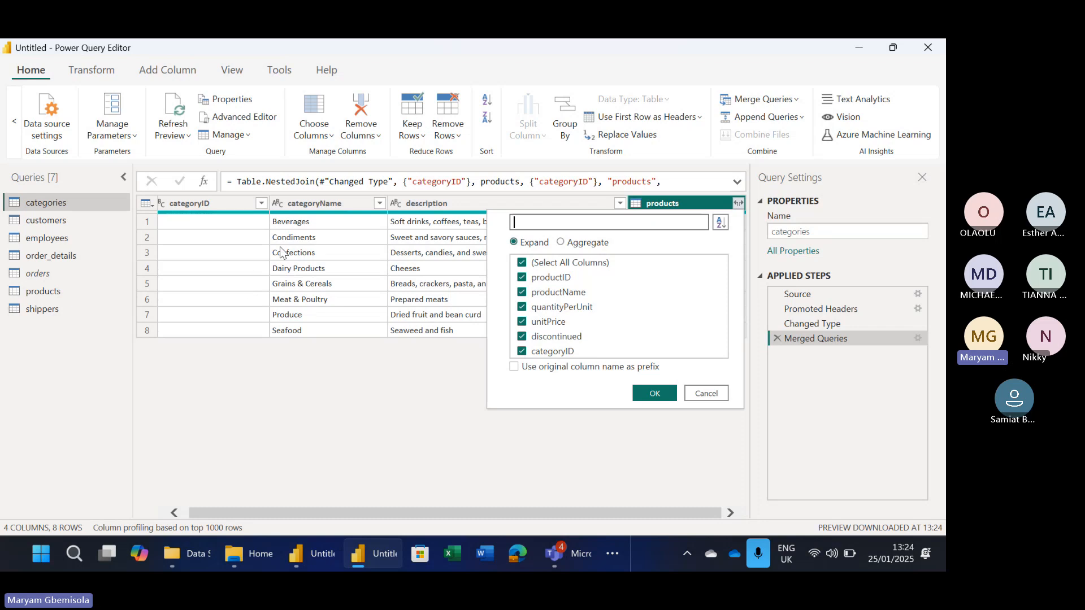
pyautogui.click(522, 352)
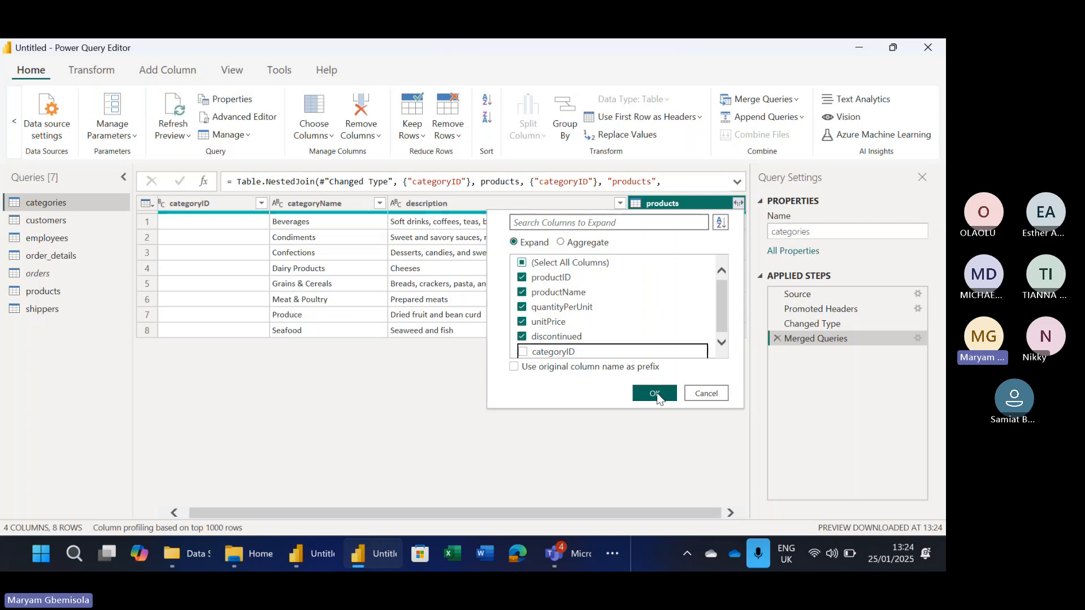
pyautogui.click(656, 394)
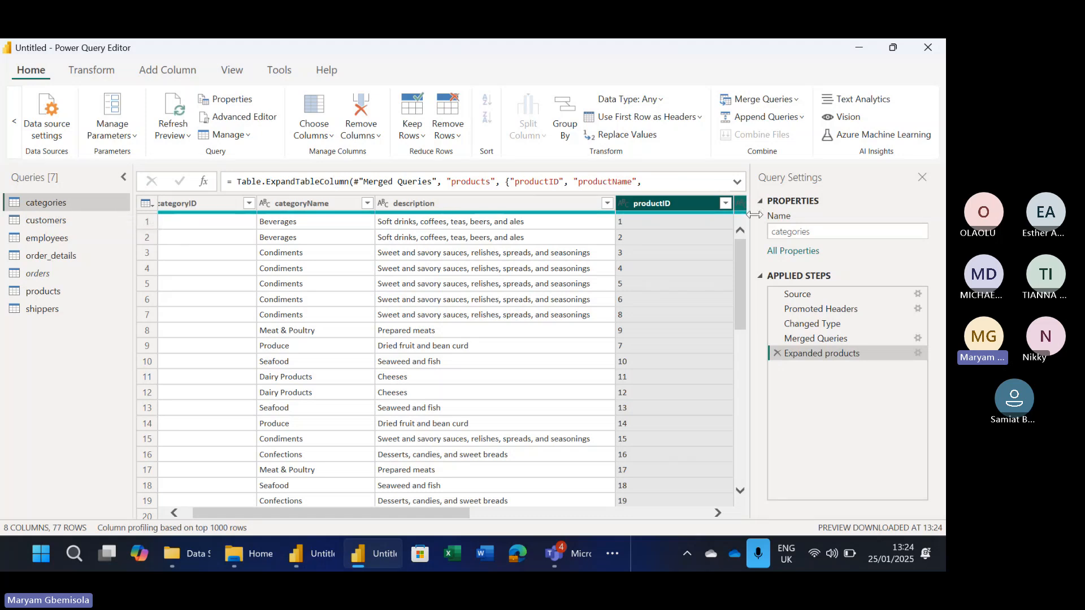
# Rename the categories query as Product and categories
pyautogui.click(777, 231)
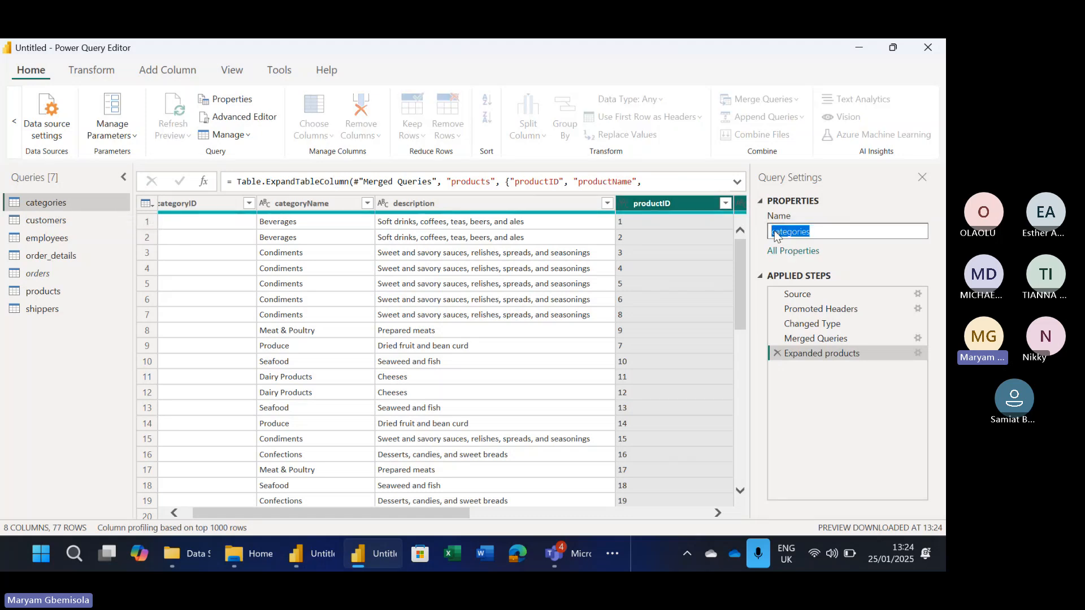
pyautogui.click(775, 232)
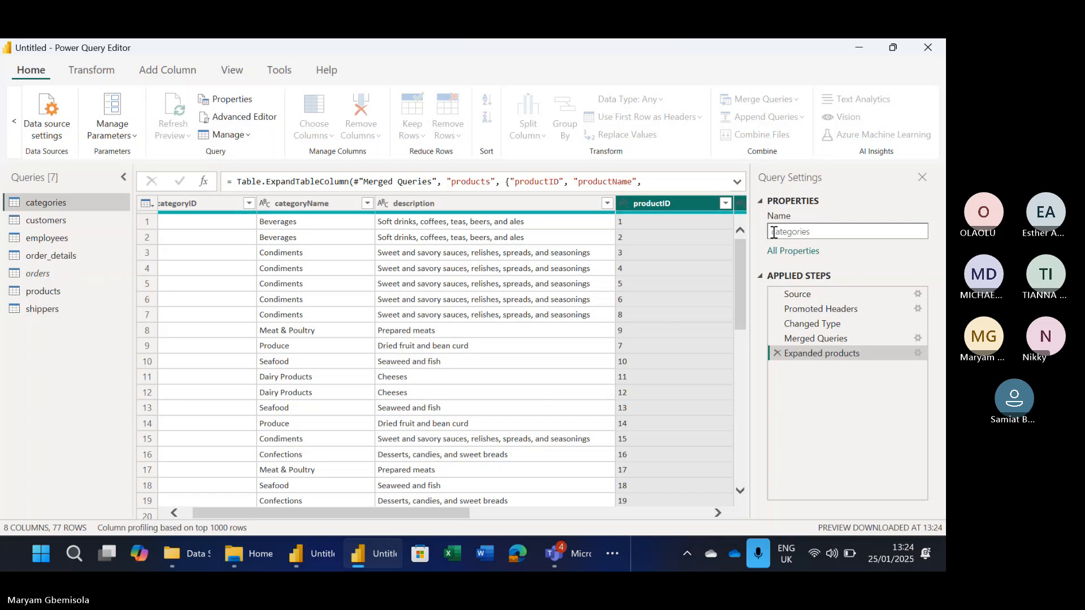
pyautogui.write('Prod')
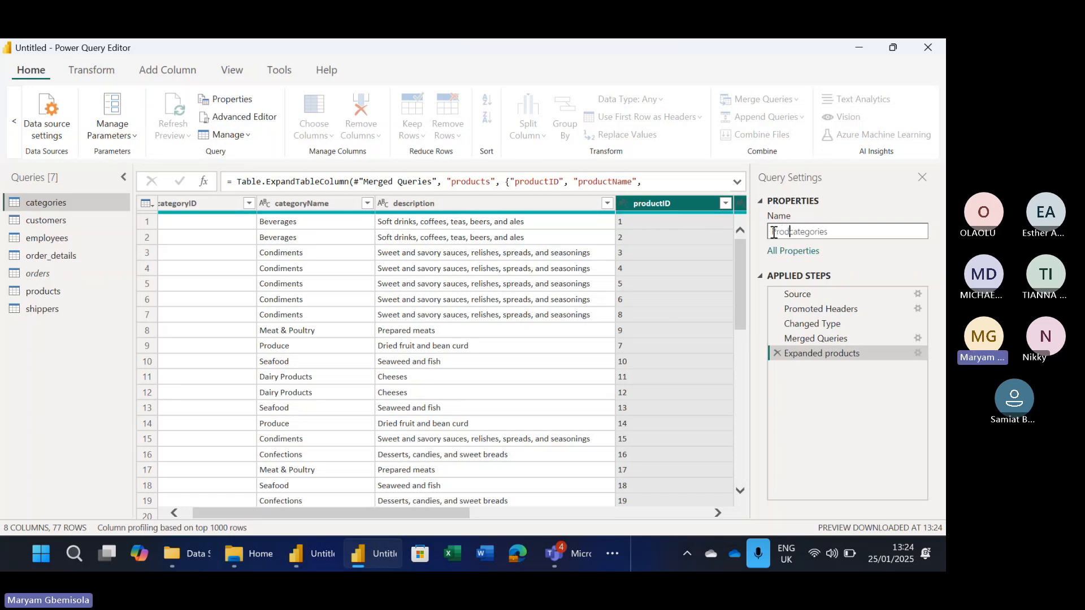
pyautogui.write('uct')
pyautogui.write('and')
pyautogui.click(70, 348)
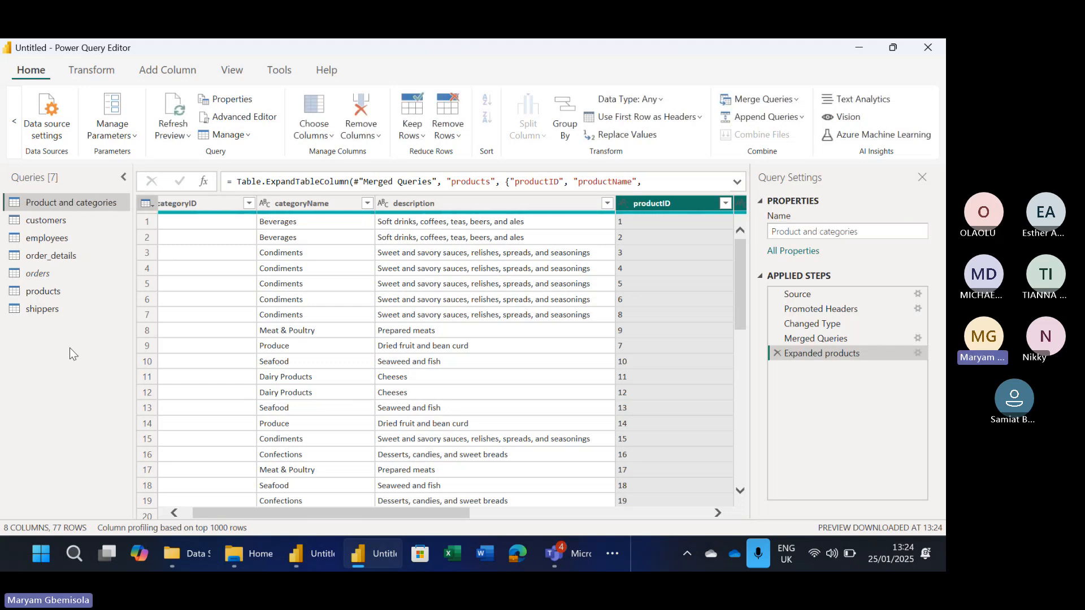
# Disable loading of the products query into the report, accepting the possible data loss
pyautogui.click(60, 294)
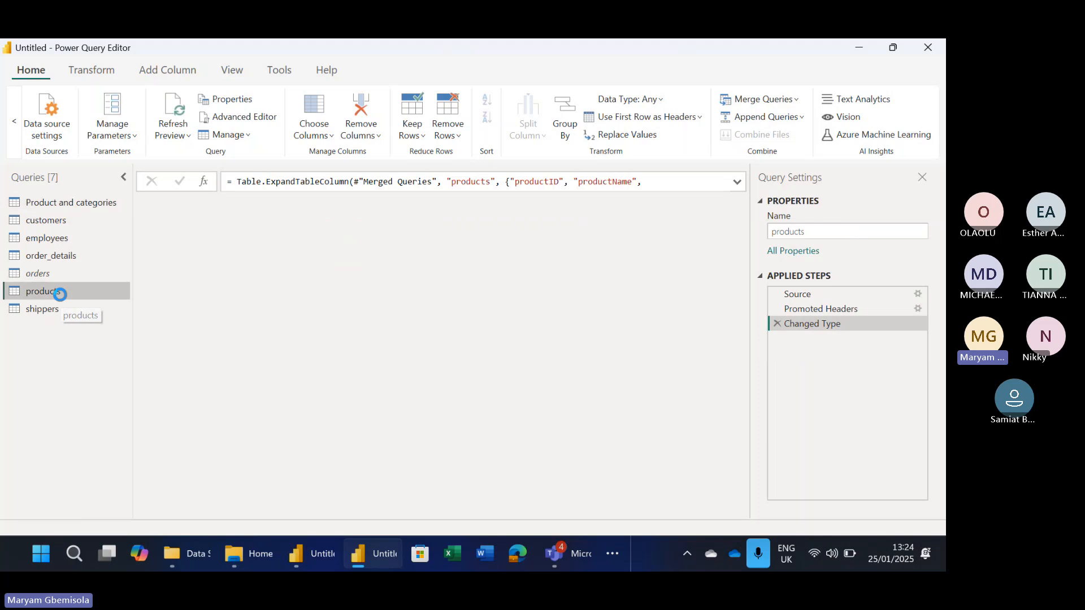
pyautogui.rightClick(59, 294)
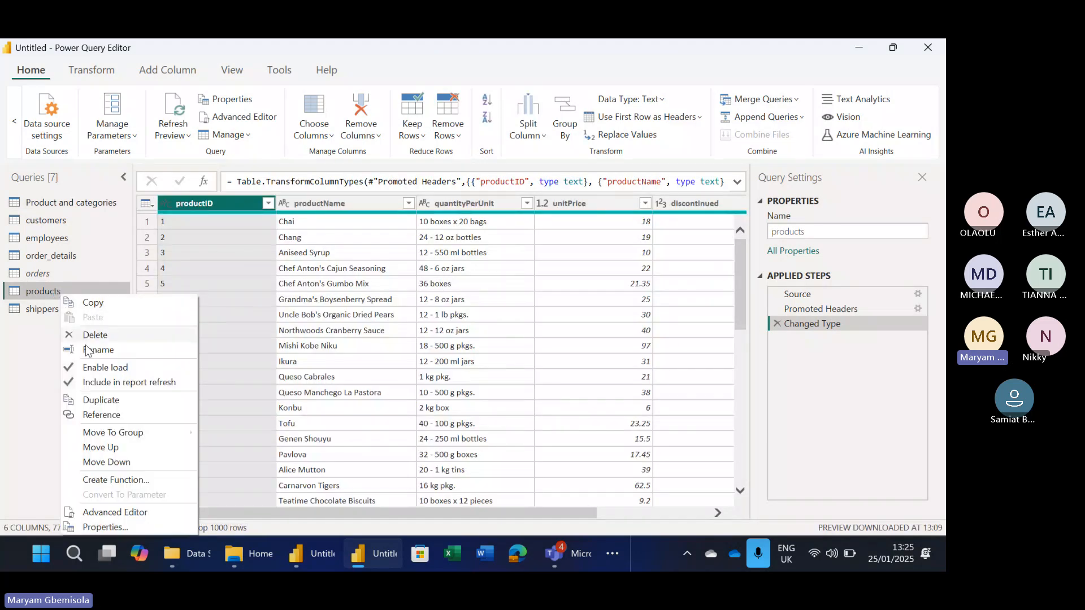
pyautogui.click(65, 372)
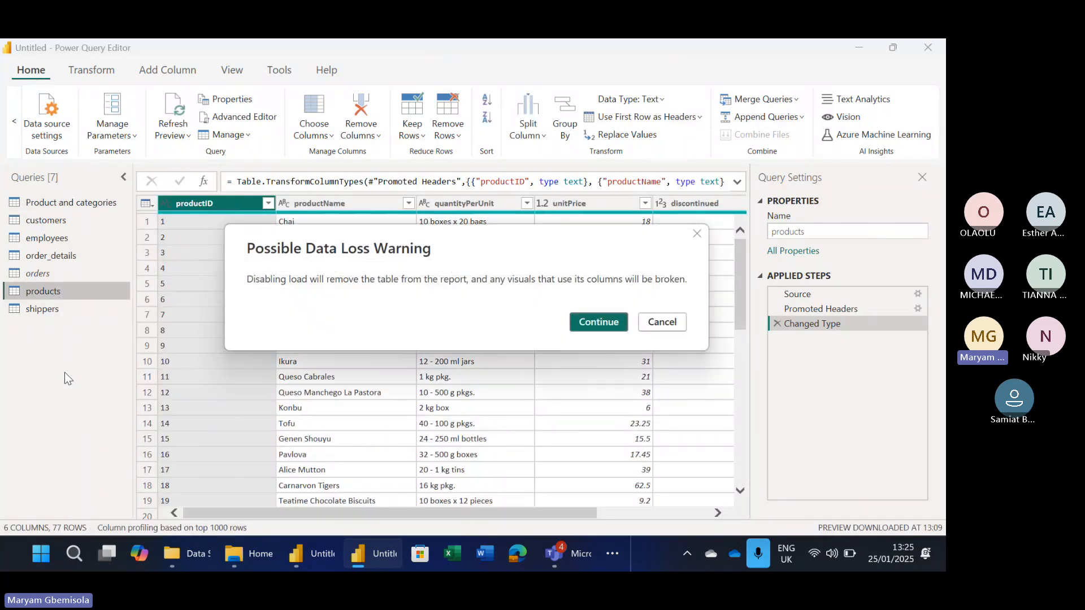
pyautogui.click(599, 322)
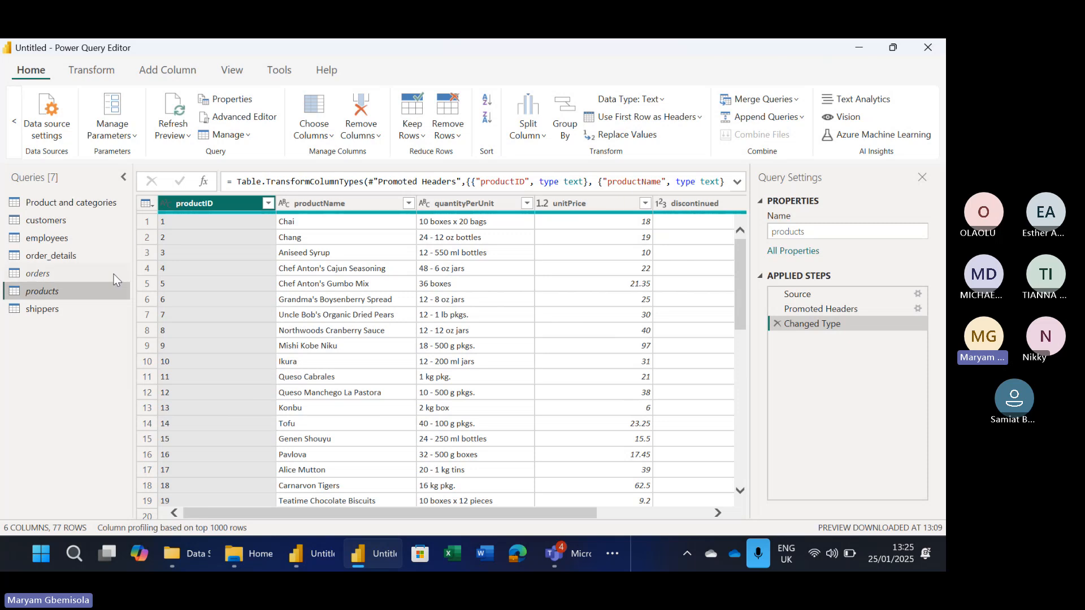
# Rename the order_details query as Order
pyautogui.click(57, 256)
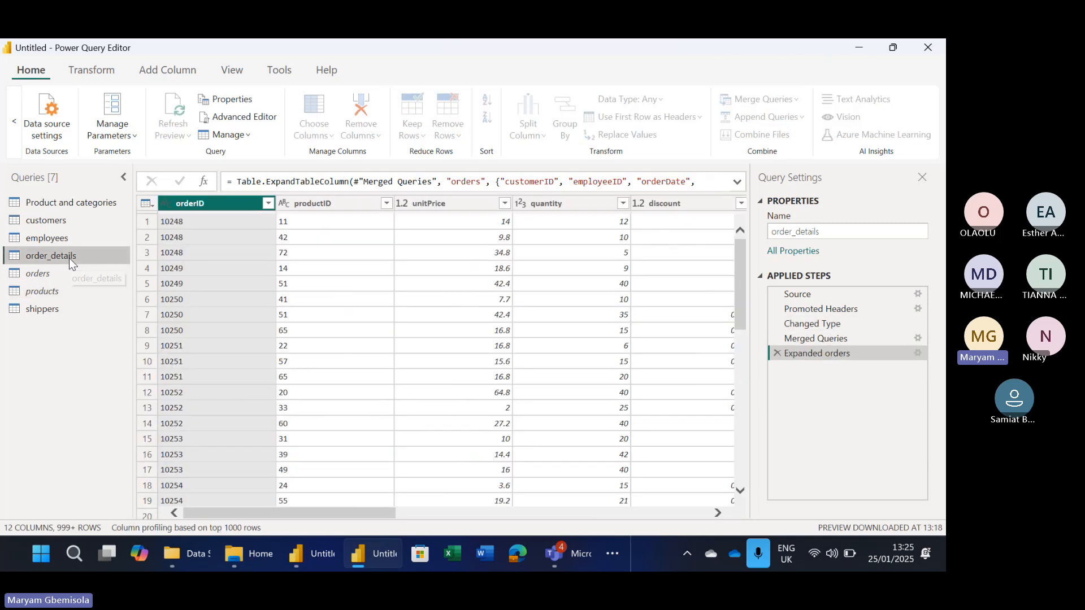
pyautogui.click(849, 235)
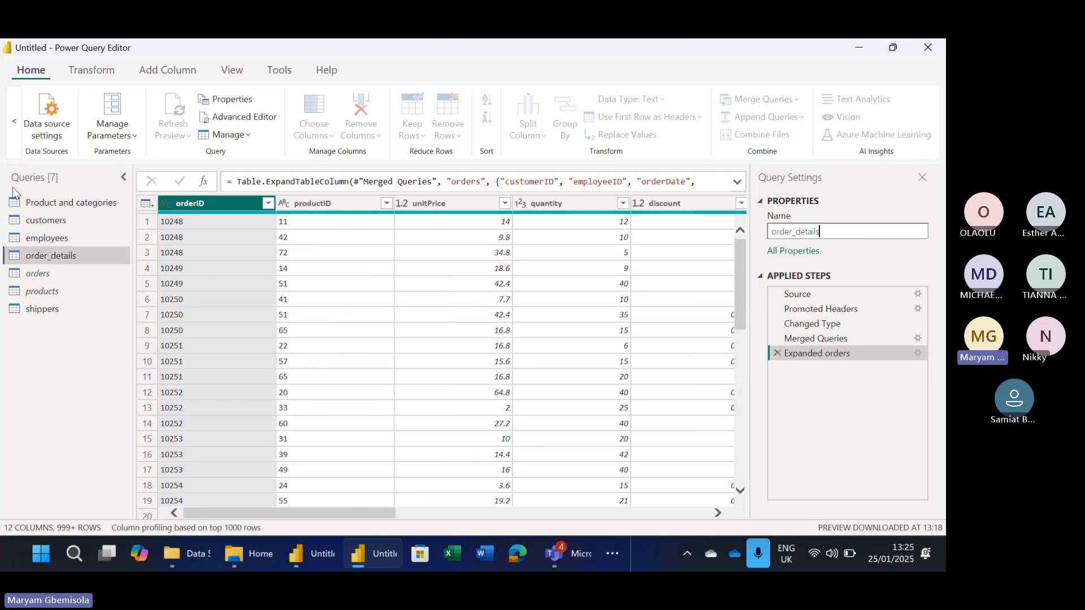
pyautogui.doubleClick(86, 258)
pyautogui.press('BackSpace')
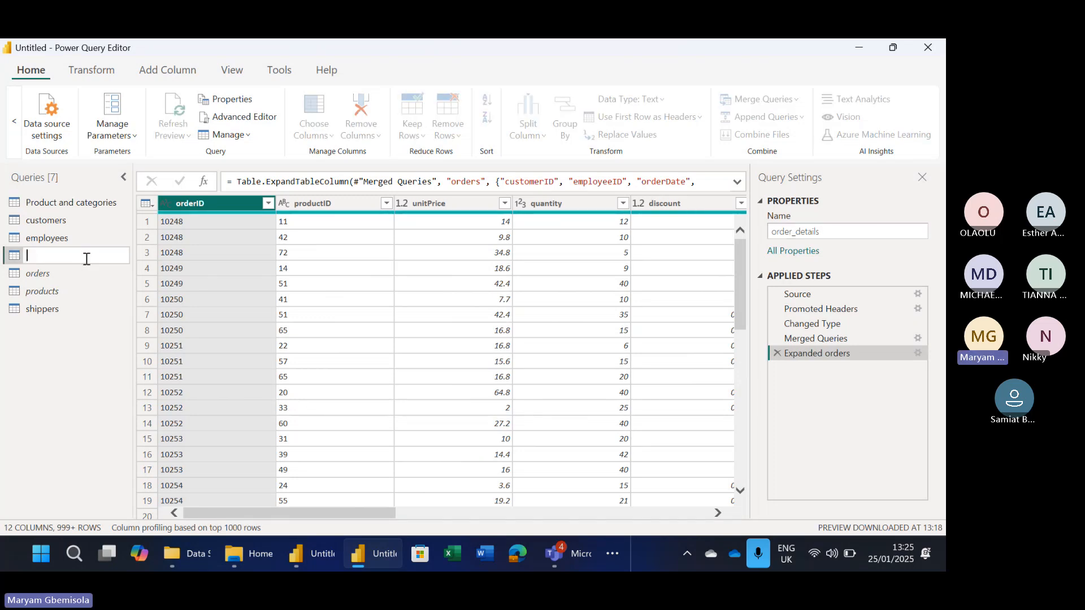
pyautogui.write('Order')
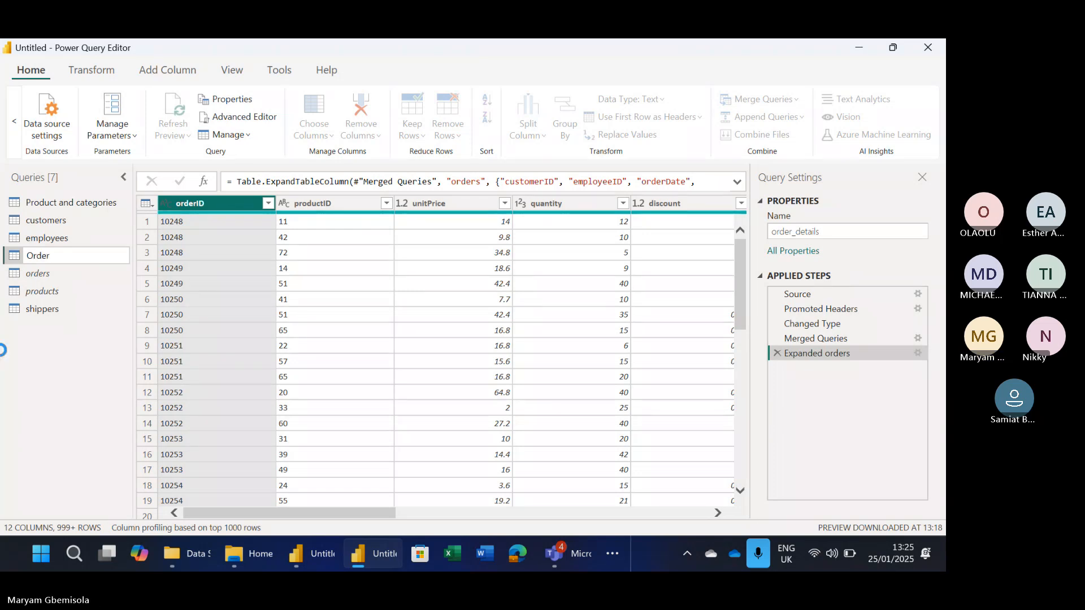
pyautogui.press('Return')
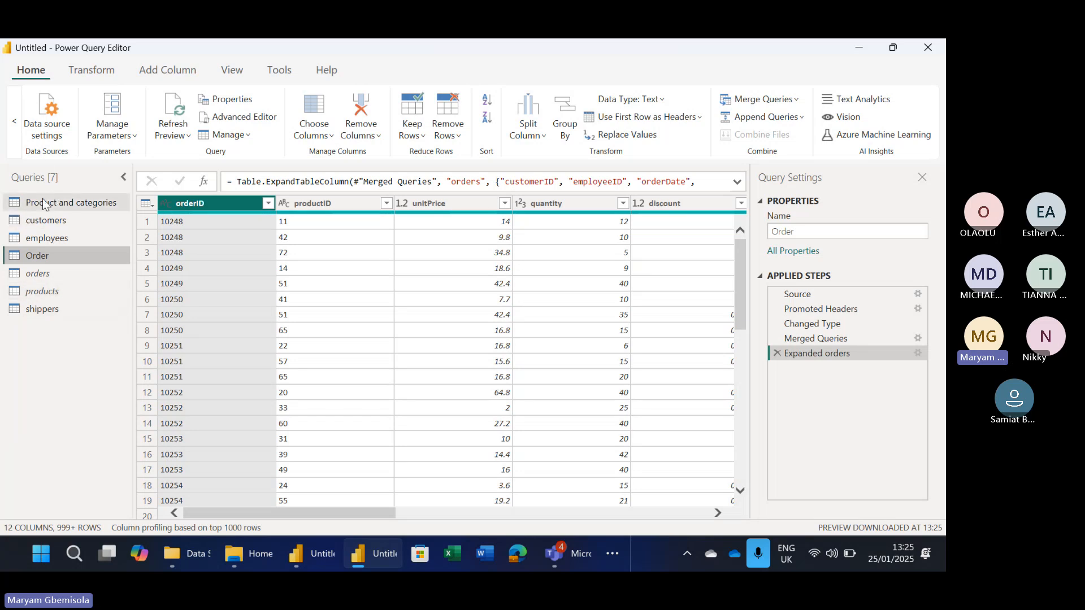
# Close the query editor applying all changes, and review the shippers table and the table relationships in the model view
pyautogui.click(14, 121)
pyautogui.click(17, 129)
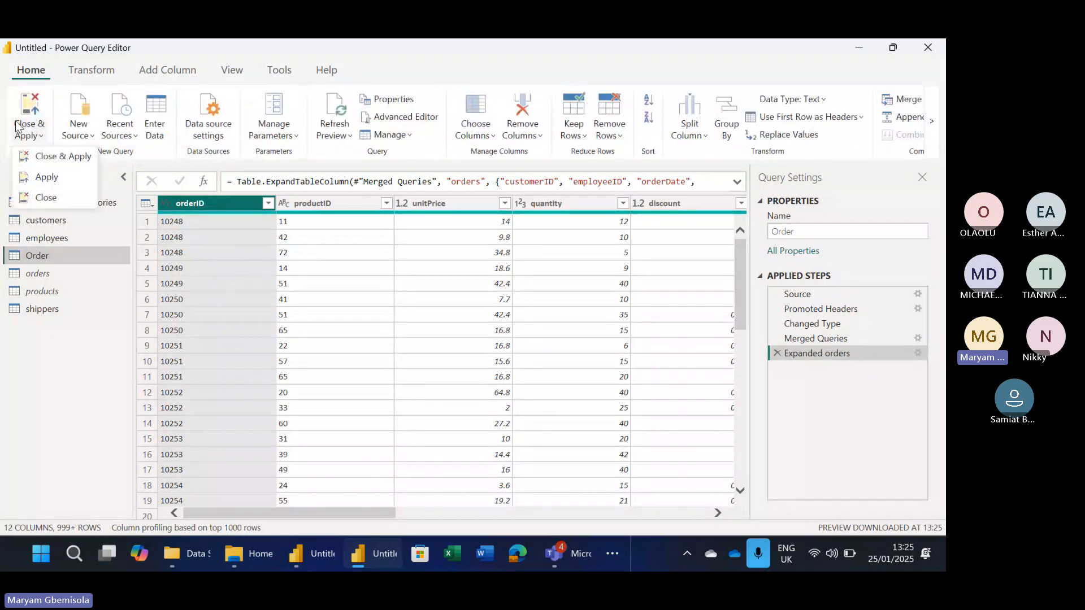
pyautogui.click(55, 157)
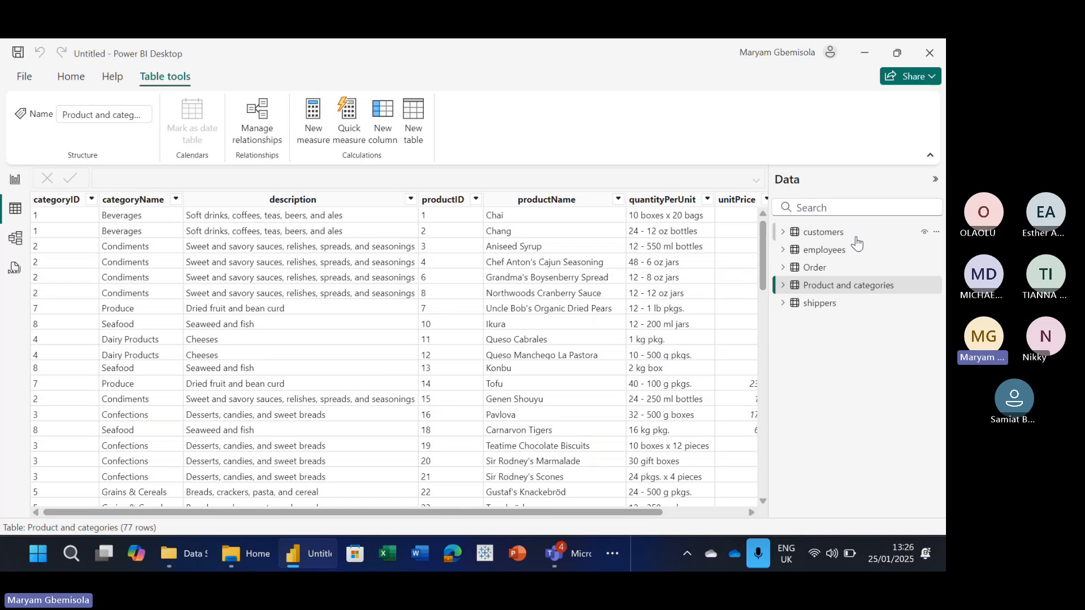
pyautogui.click(885, 305)
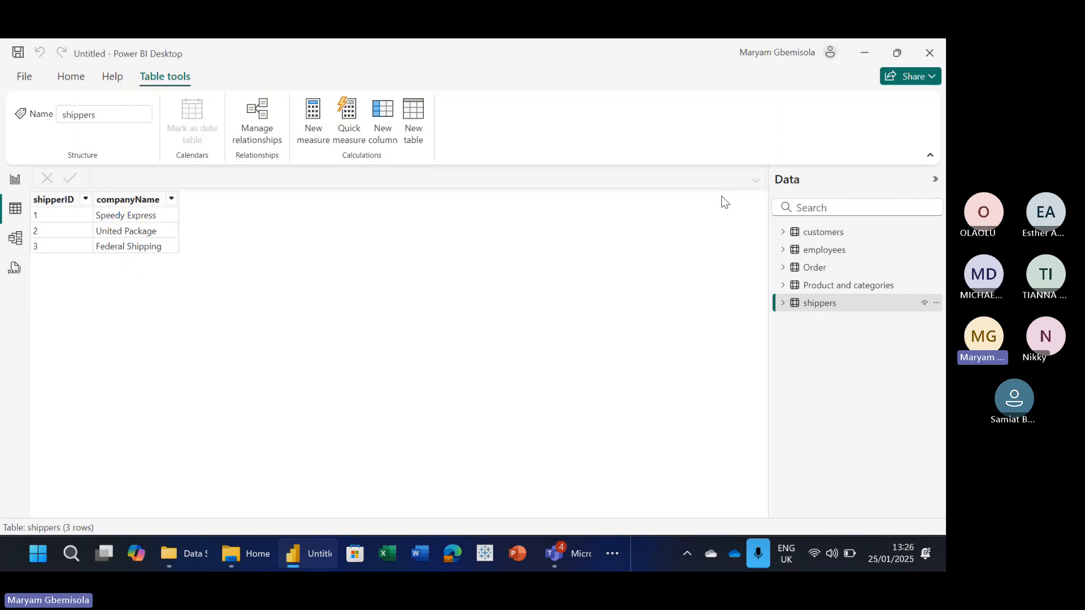
pyautogui.click(16, 241)
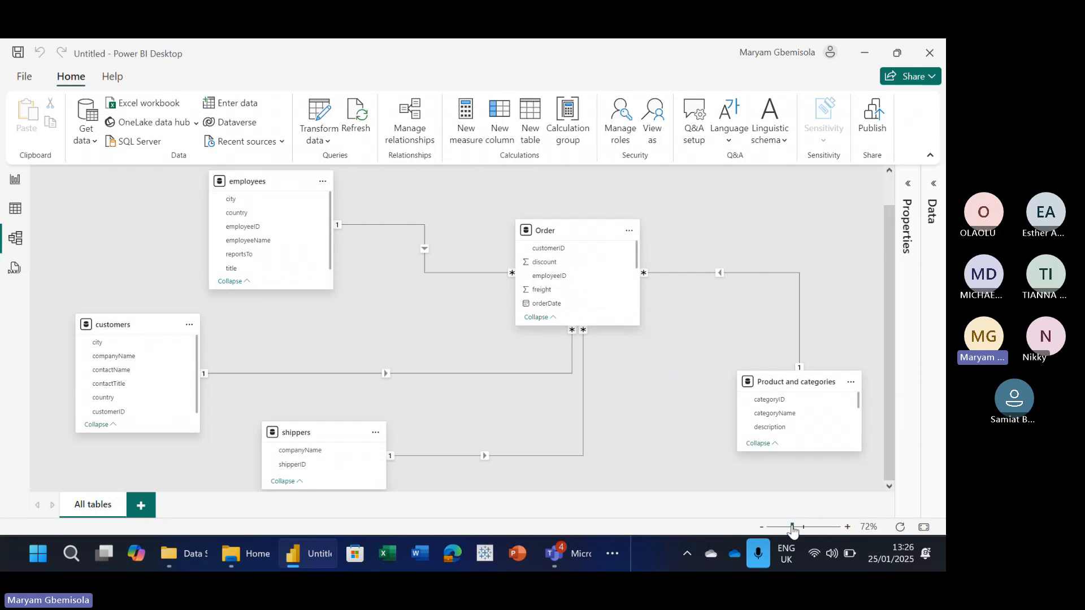
pyautogui.moveTo(791, 527); pyautogui.dragTo(790, 528)
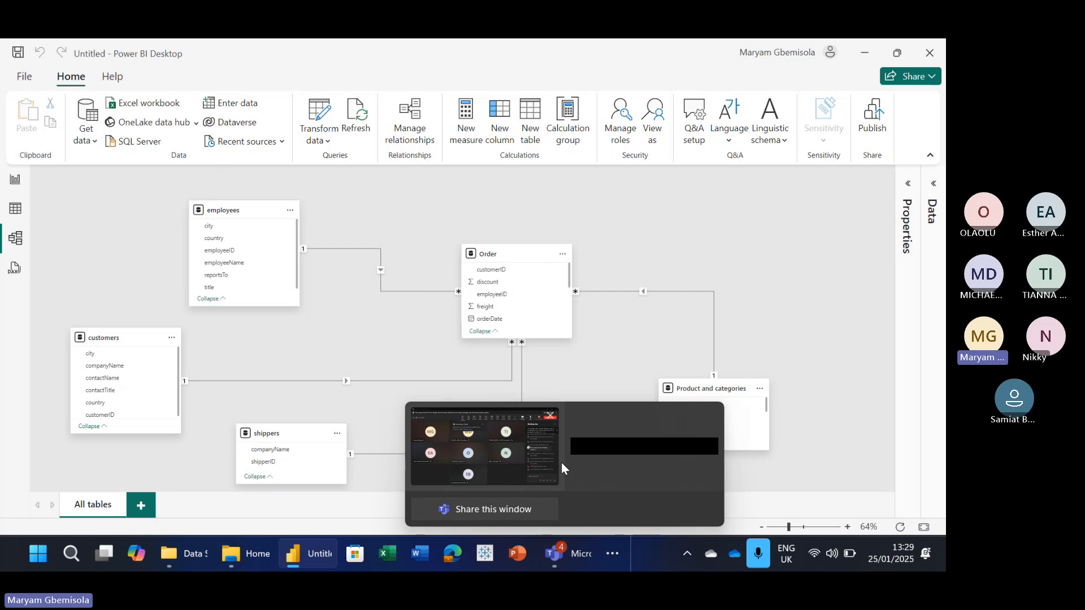
# Switch to the Microsoft Teams meeting window and stop the meeting recording
pyautogui.click(546, 462)
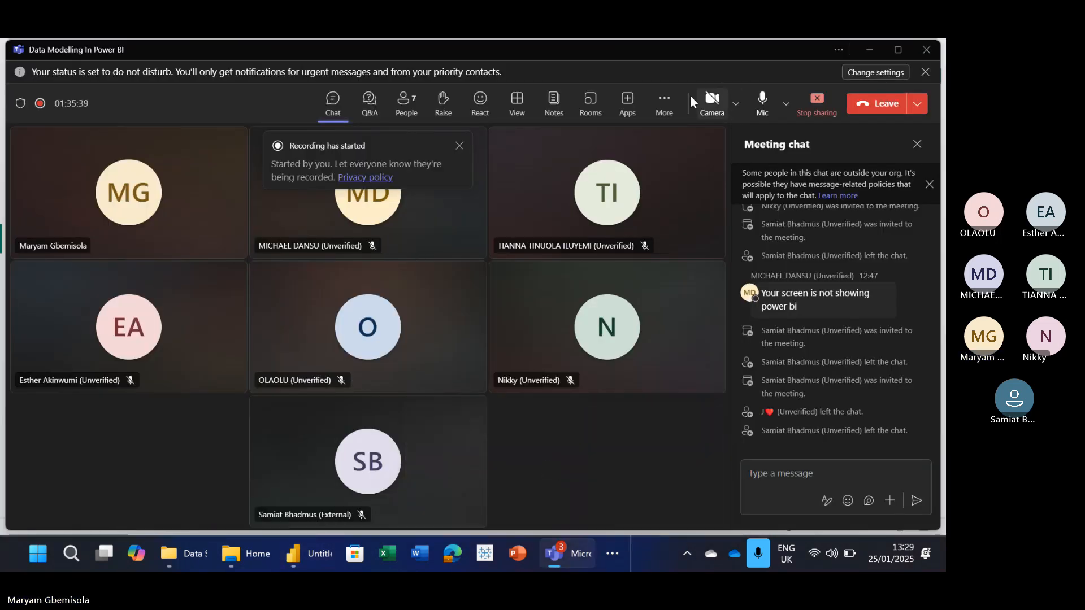
pyautogui.click(670, 100)
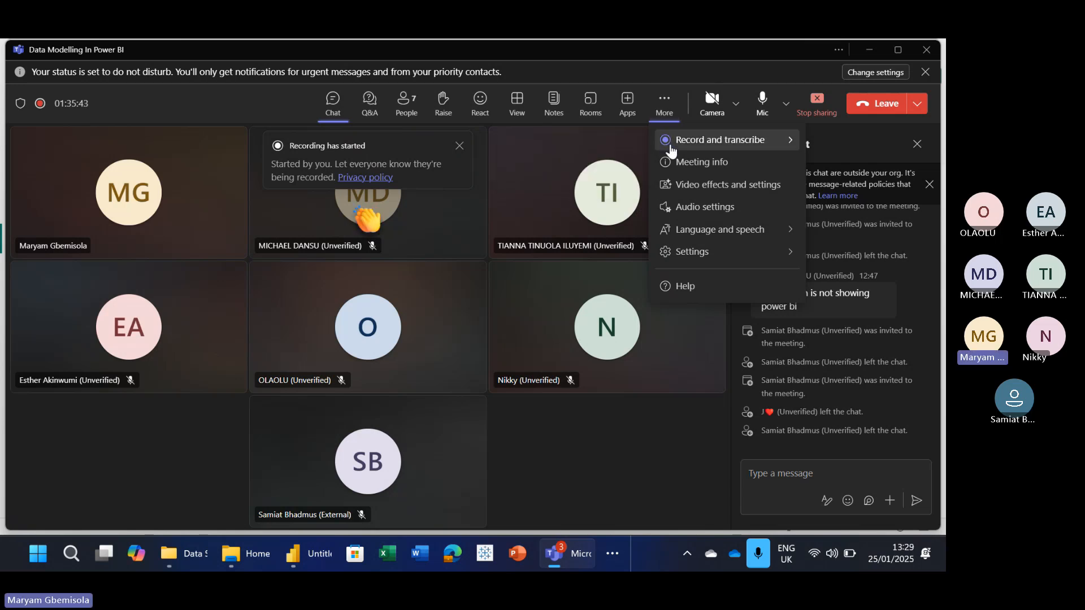
pyautogui.moveTo(671, 151)
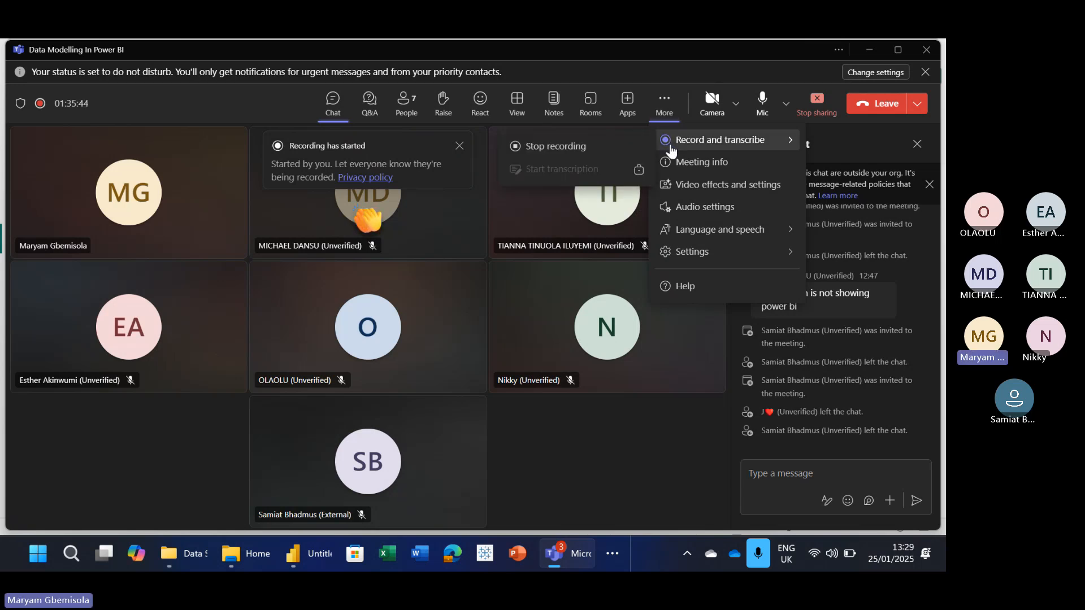
pyautogui.click(603, 150)
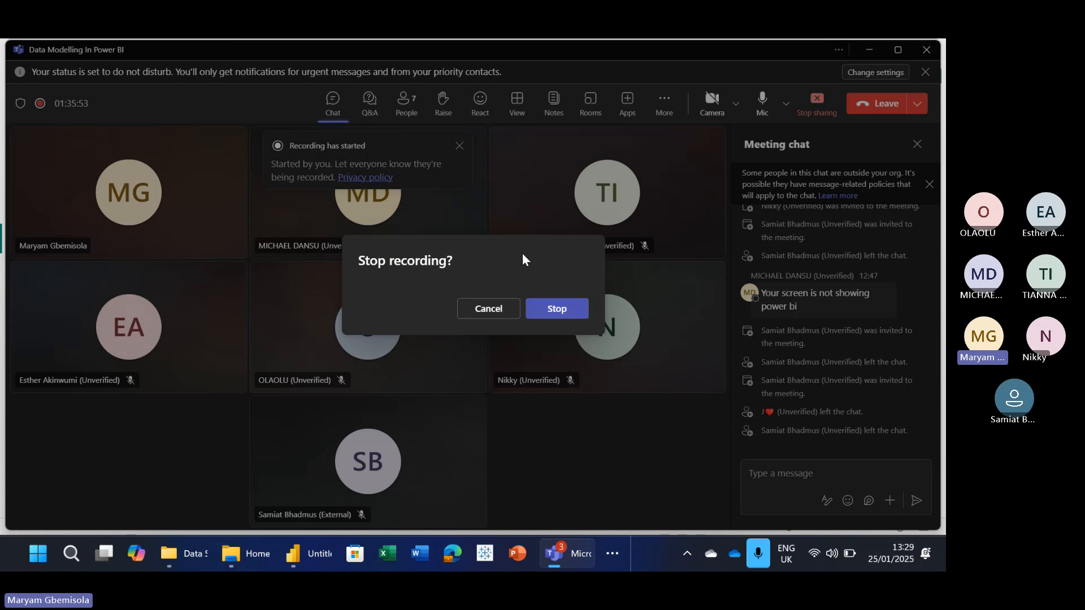
pyautogui.click(538, 312)
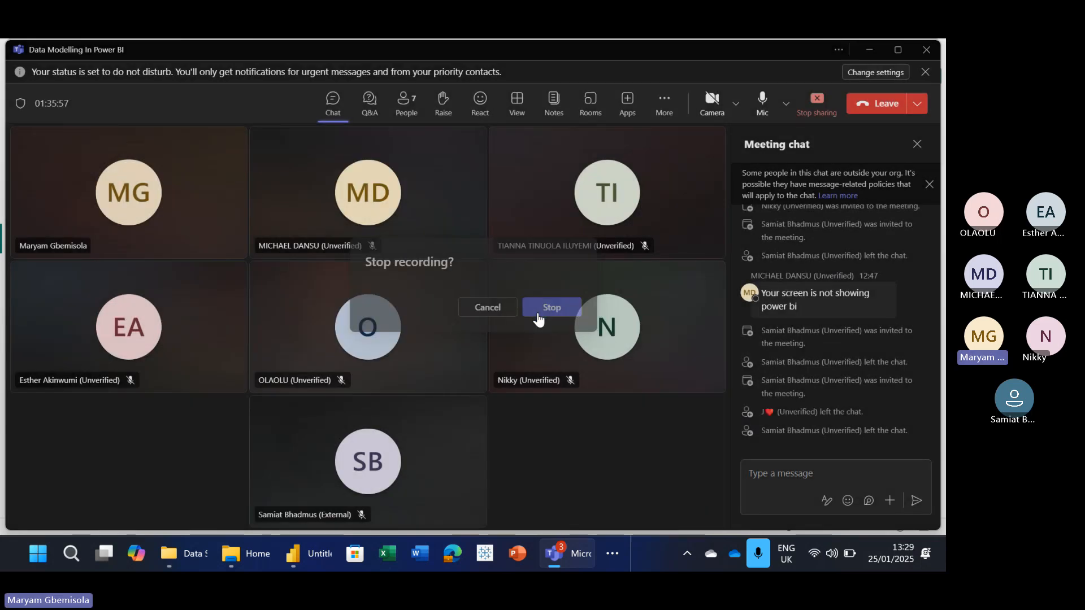